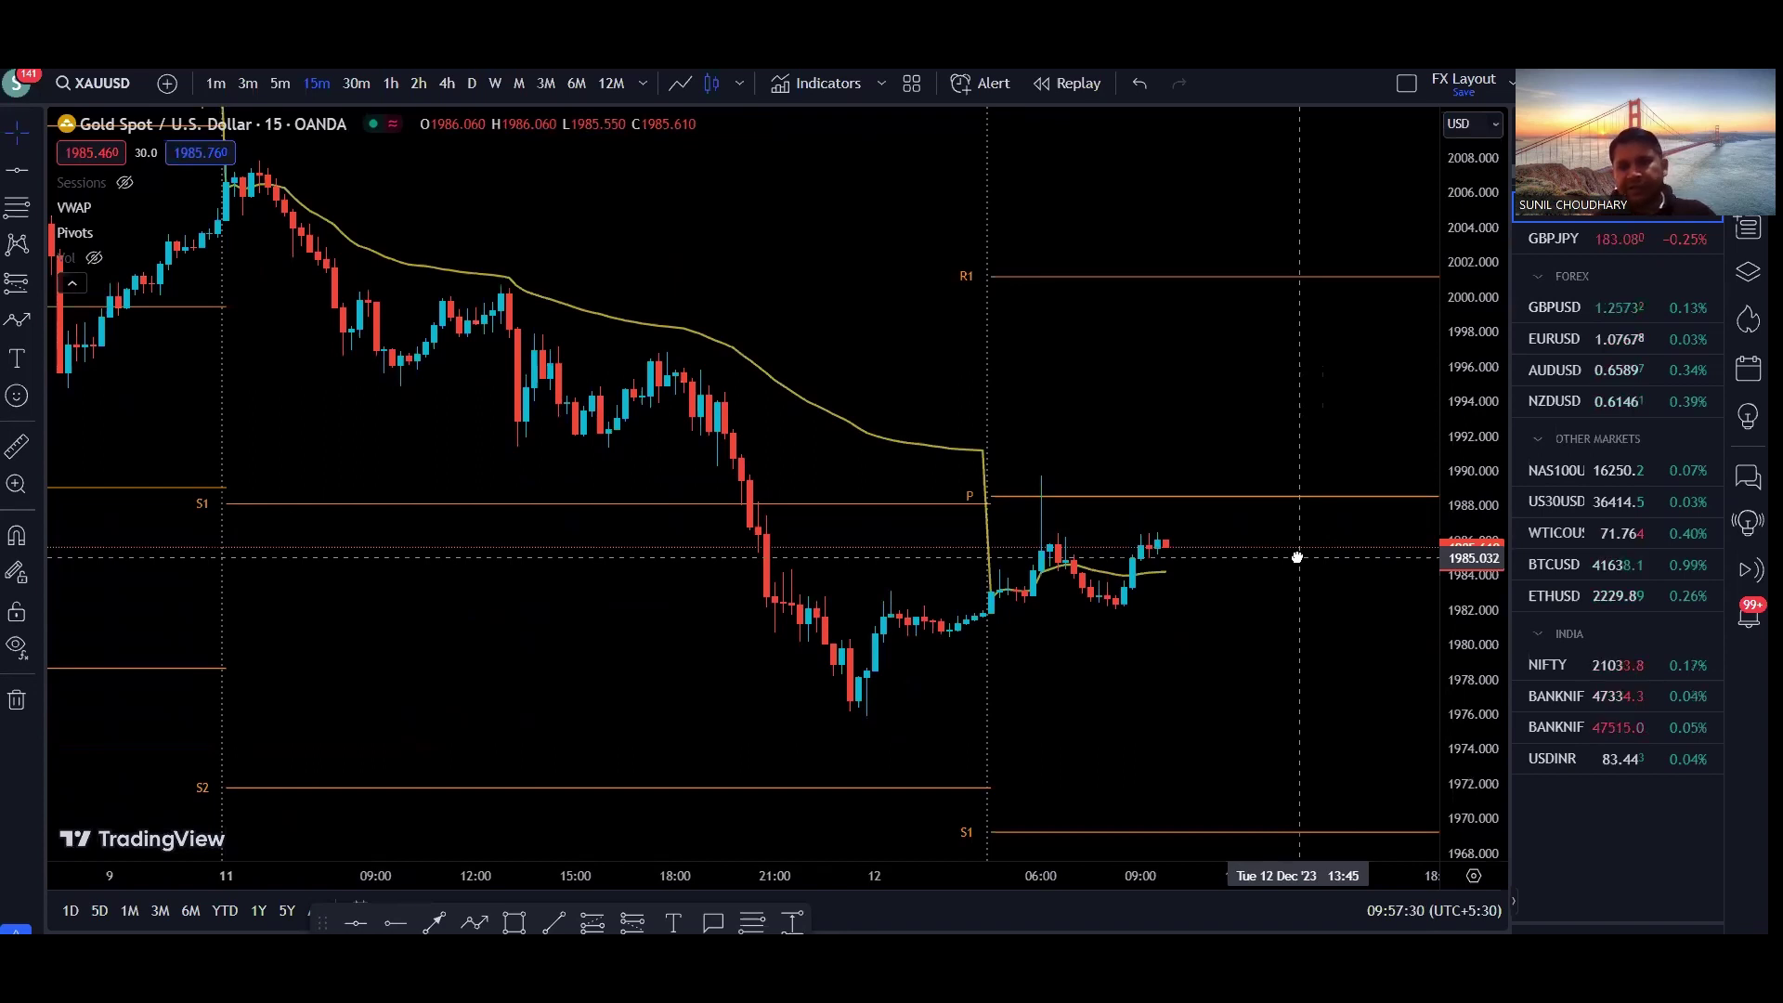
Step: Hide the chart's indicators and switch XAUUSD to the daily timeframe
left_click_drag(1474, 696, 1473, 567)
left_click_drag(1326, 650, 1335, 595)
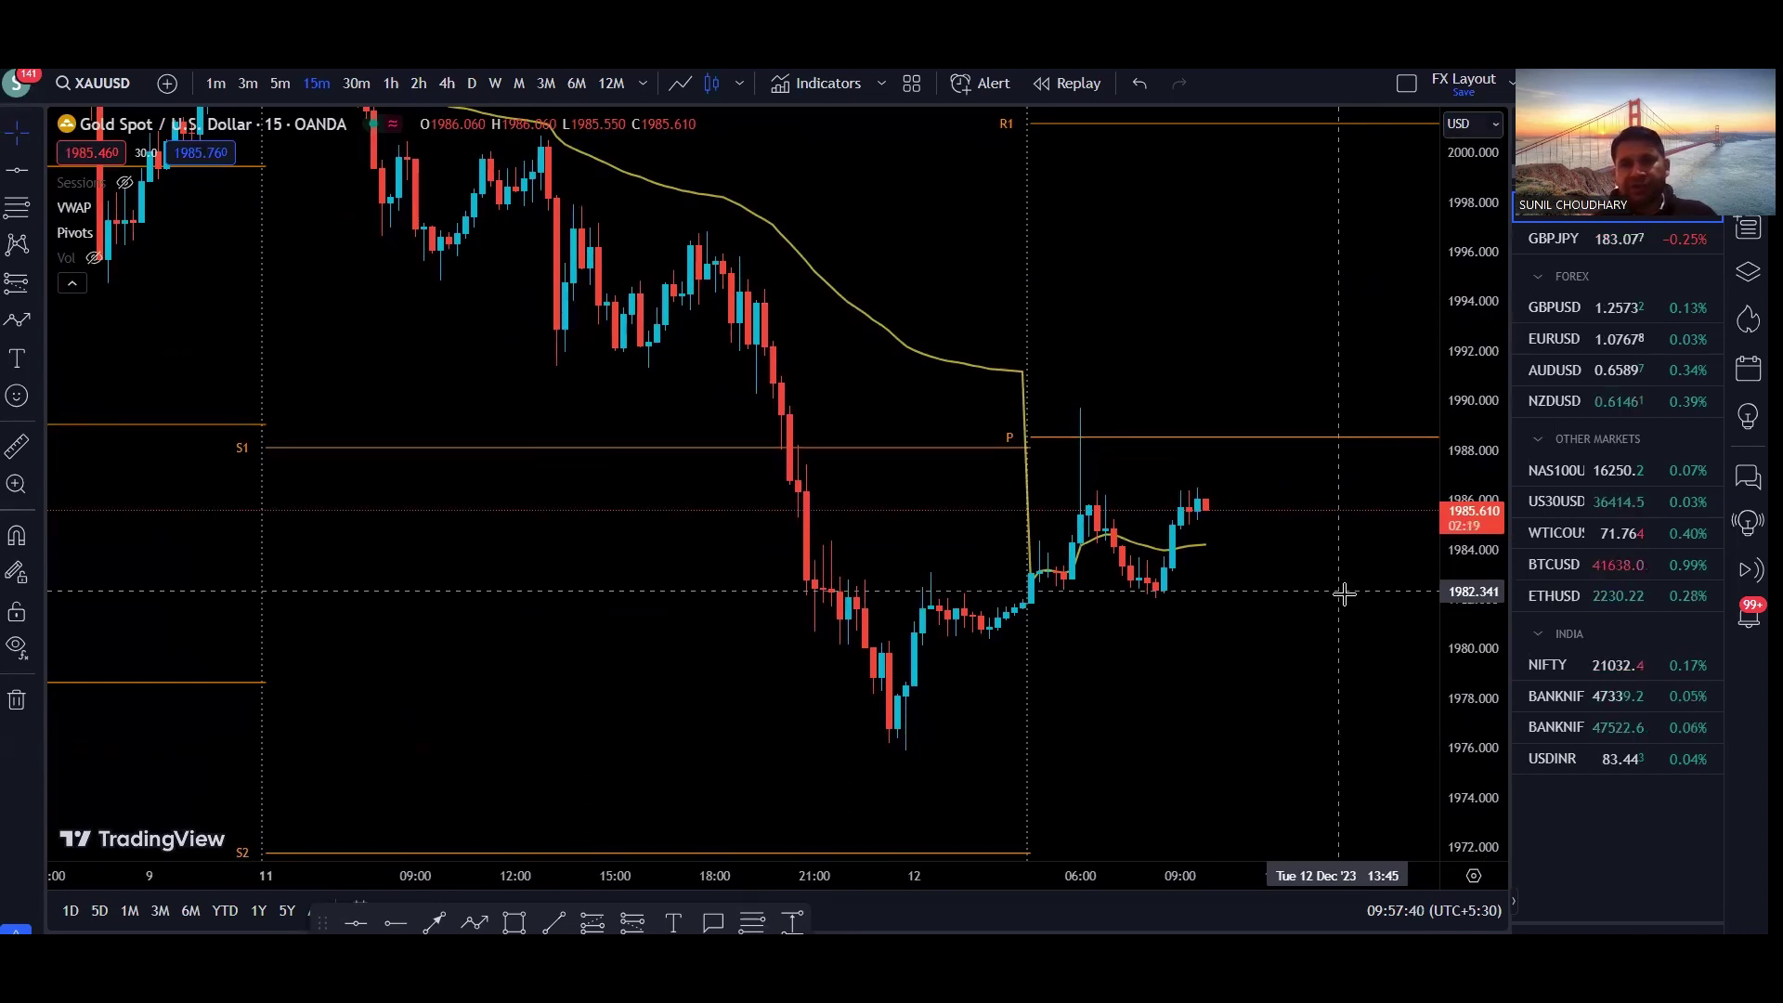
left_click_drag(1447, 618, 1353, 613)
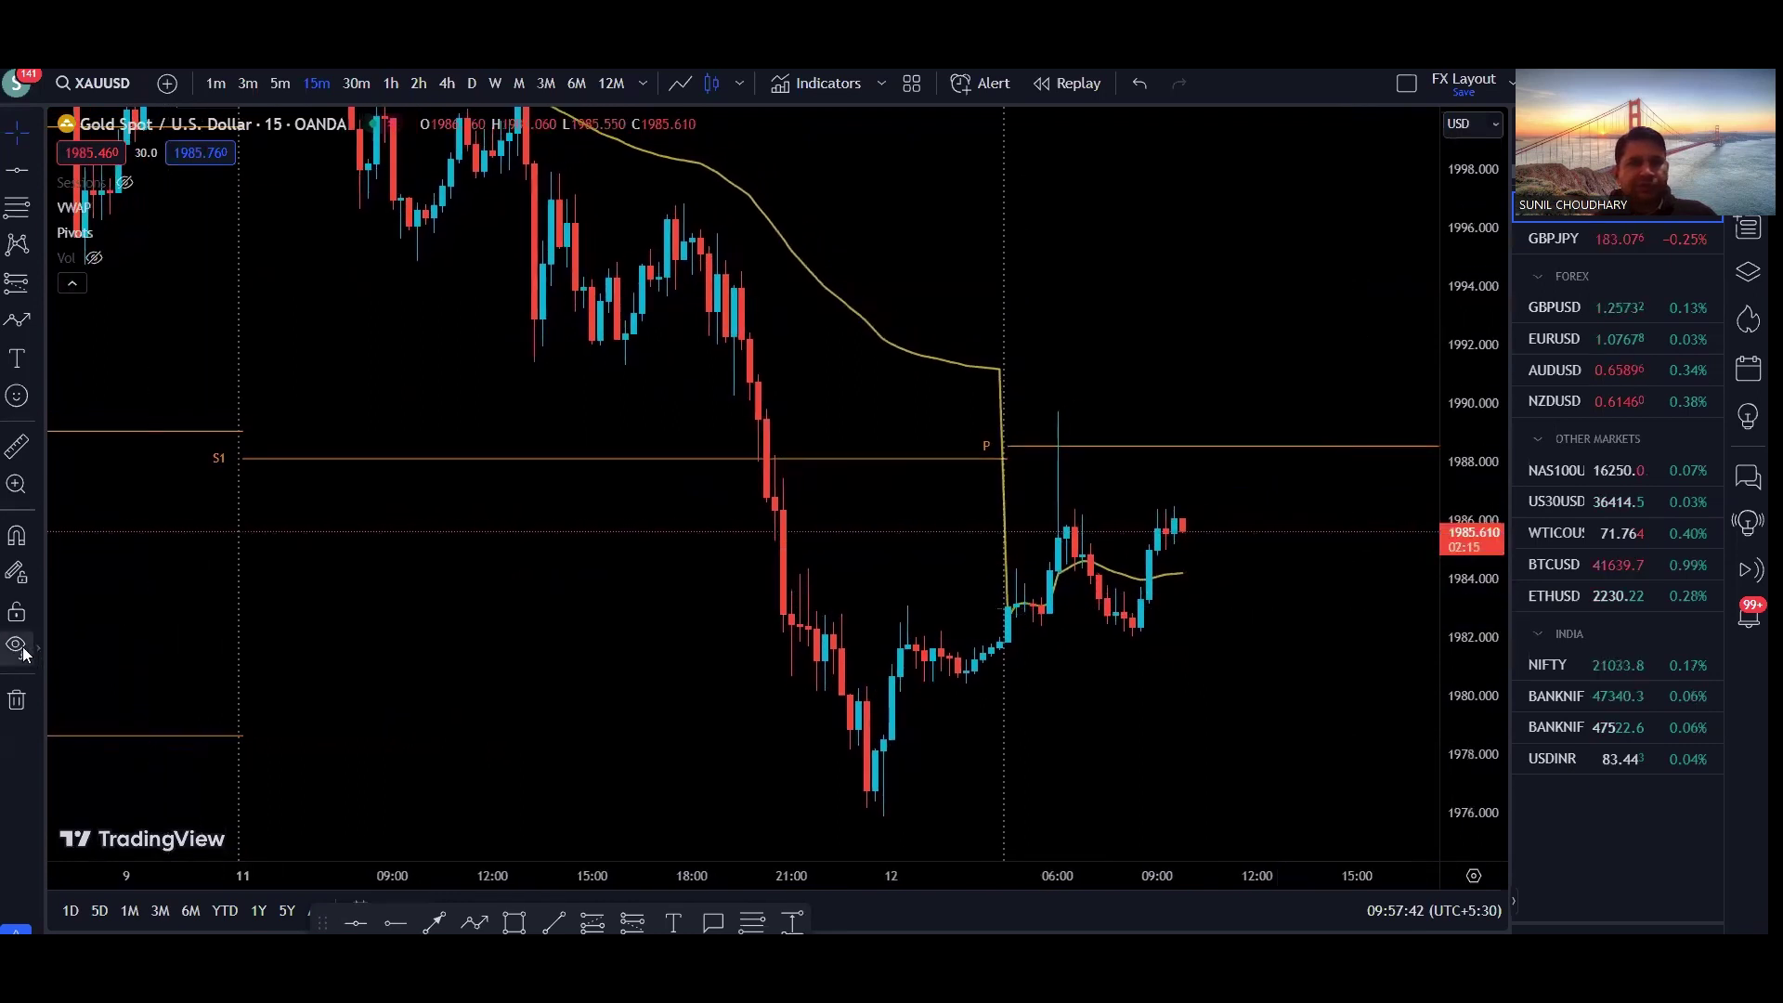
left_click(470, 85)
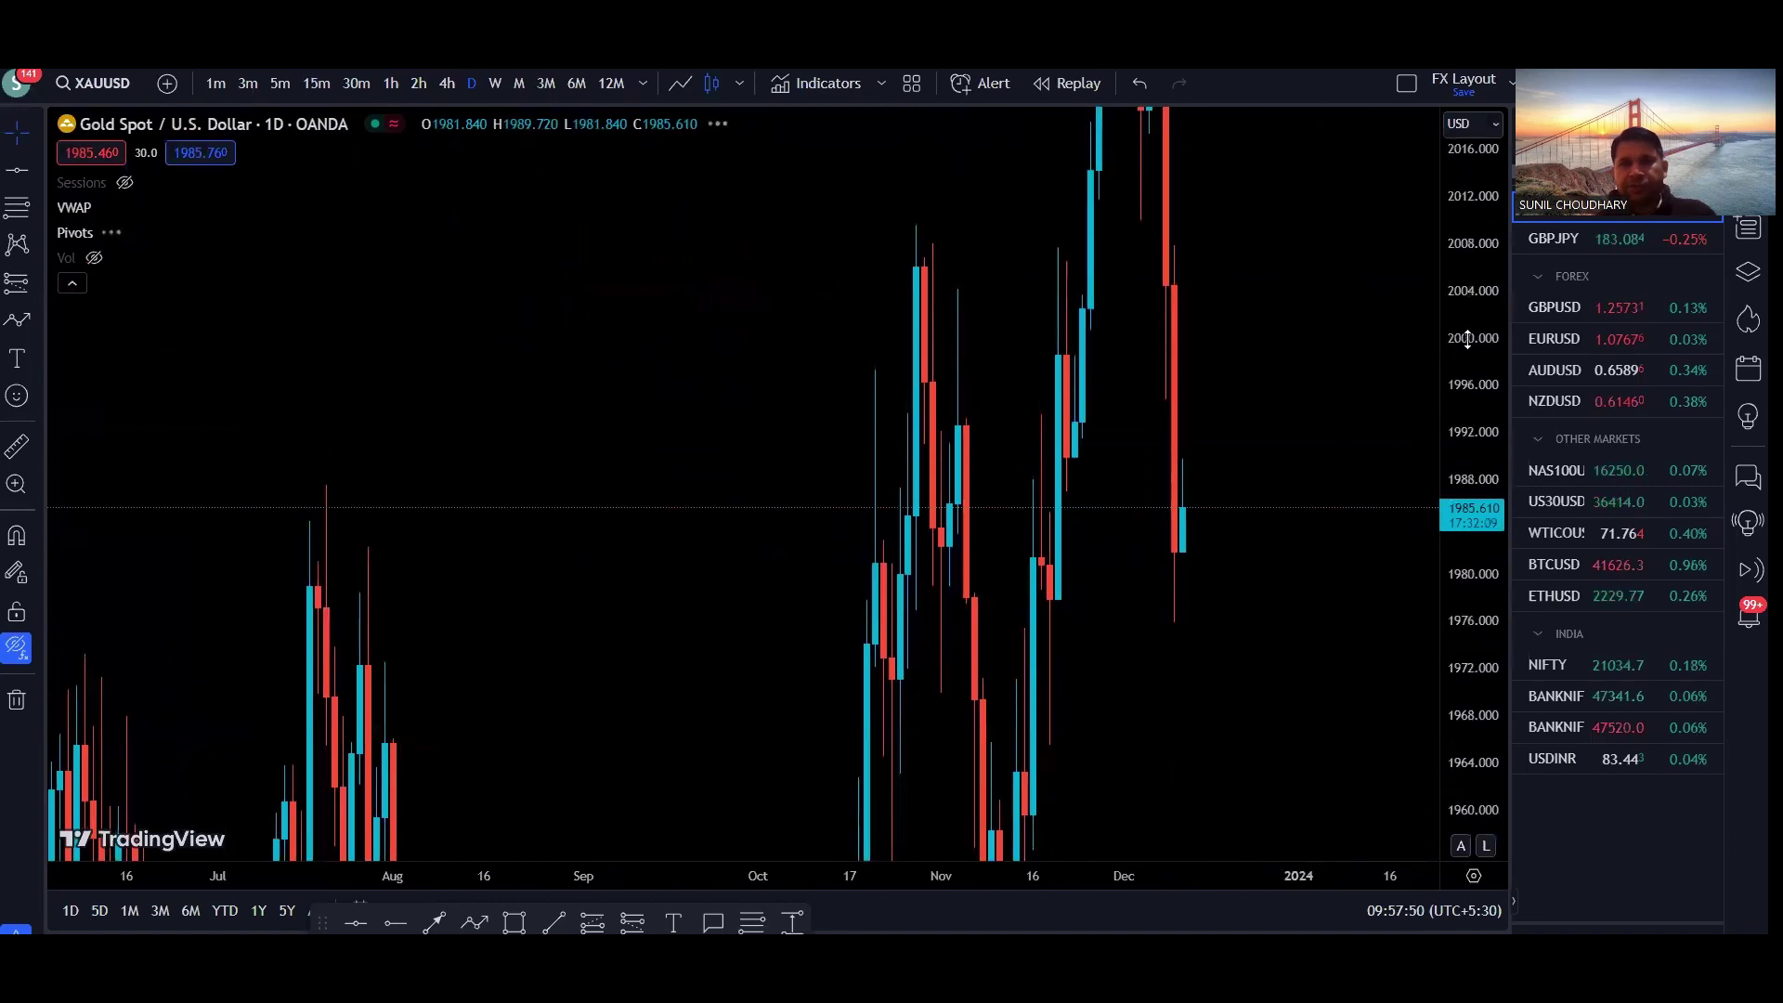
scroll(1305, 602, "up", 2)
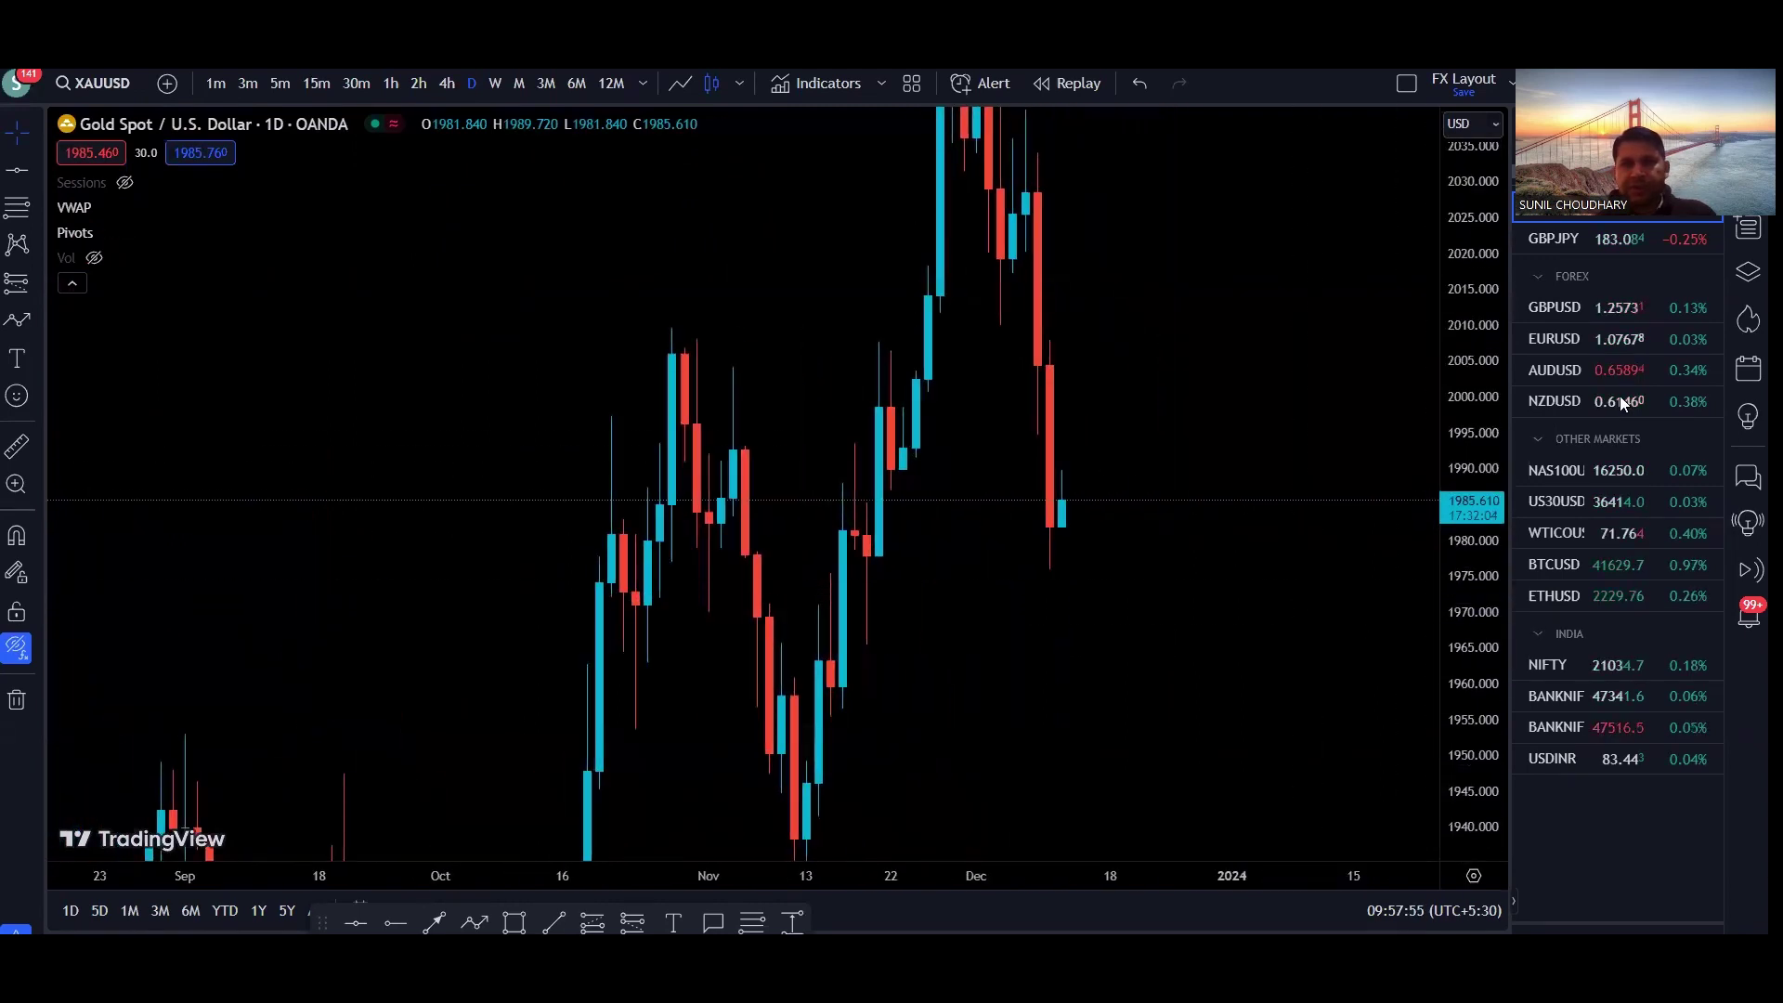
Step: Draw arrows marking the early-December decline and the latest low, plus horizontal level arrows at about 1990, 1976 and 1959
left_click_drag(1031, 246, 1055, 465)
left_click_drag(834, 473, 1166, 470)
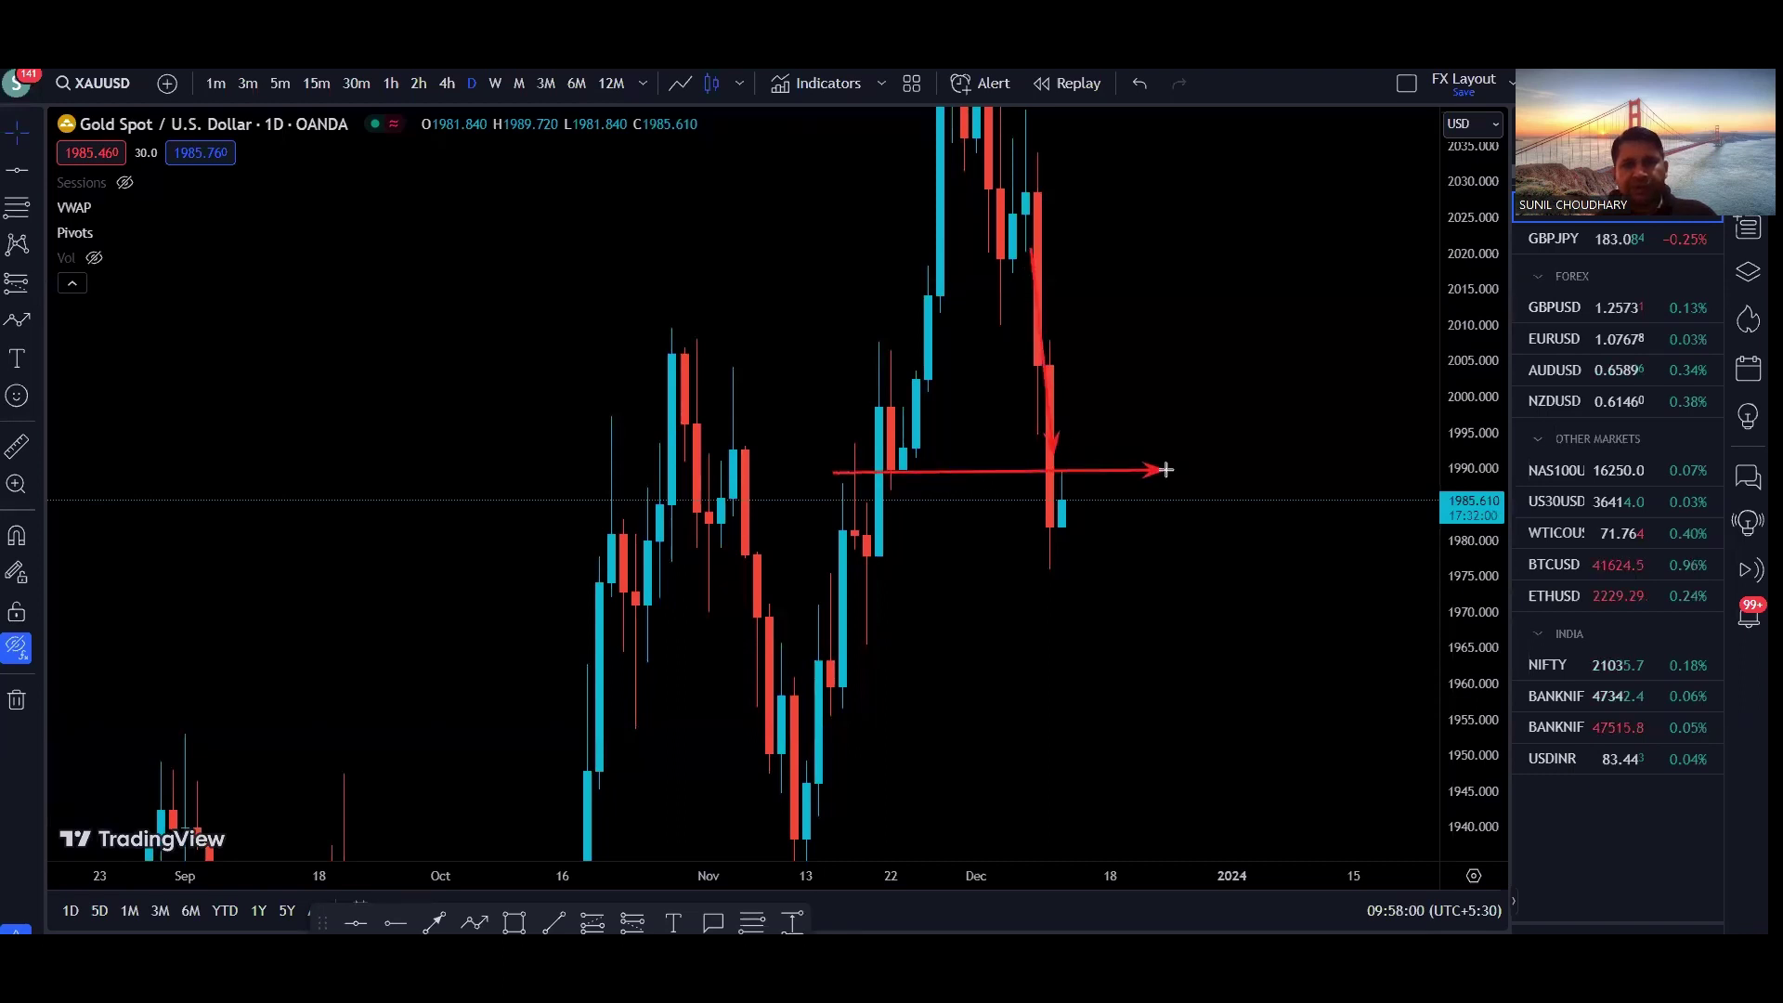
mouse_move(1198, 706)
left_mouse_down()
mouse_move(1047, 557)
mouse_move(1055, 512)
mouse_move(1050, 529)
left_mouse_up()
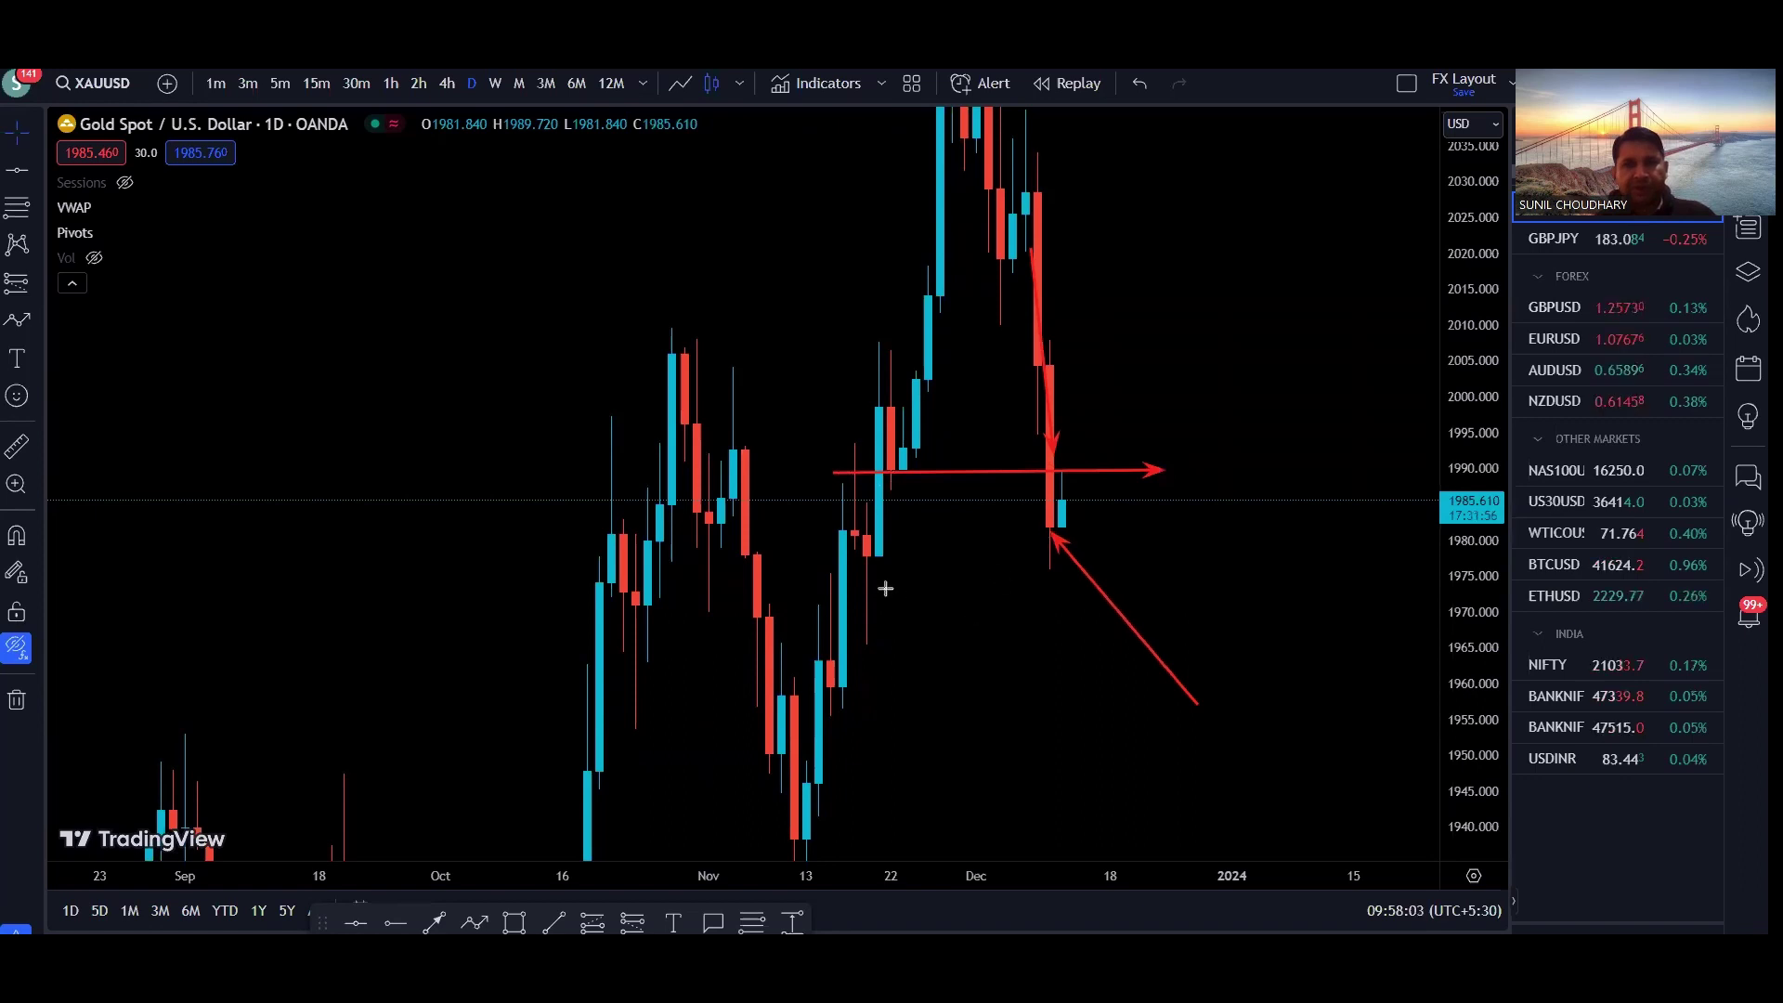
left_click_drag(836, 564, 1206, 566)
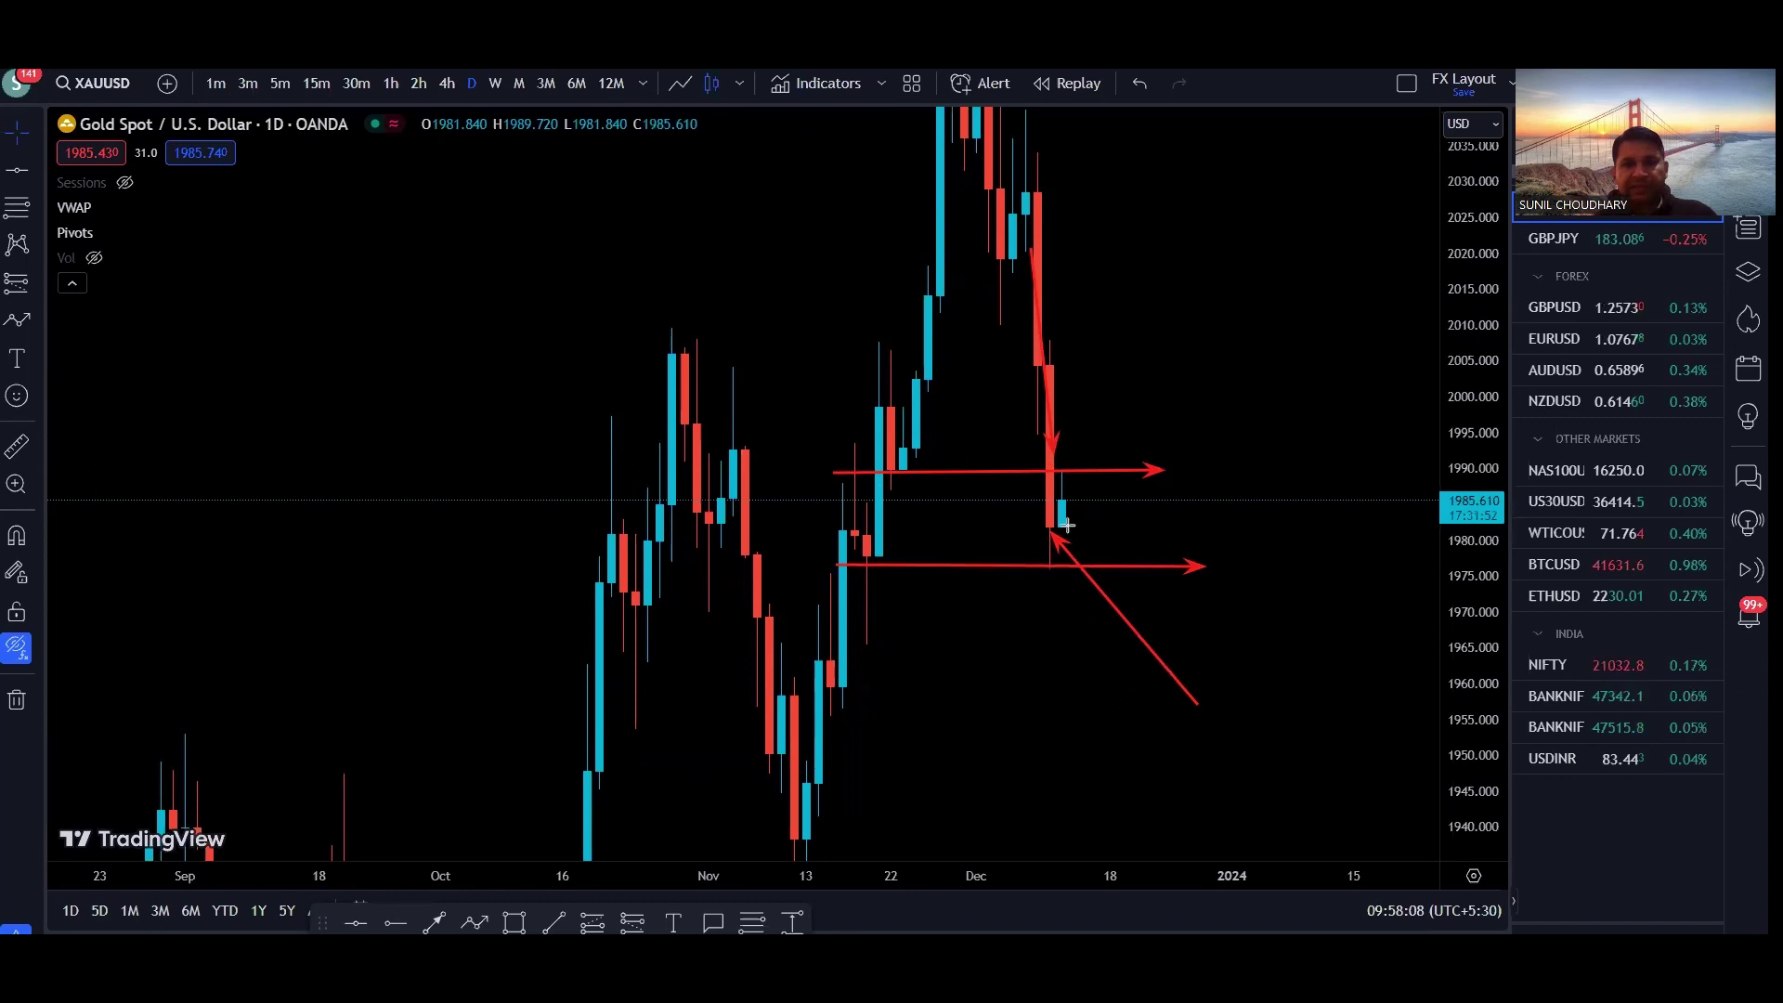
mouse_move(1068, 528)
left_mouse_down()
mouse_move(927, 482)
mouse_move(1076, 510)
mouse_move(1066, 563)
left_mouse_up()
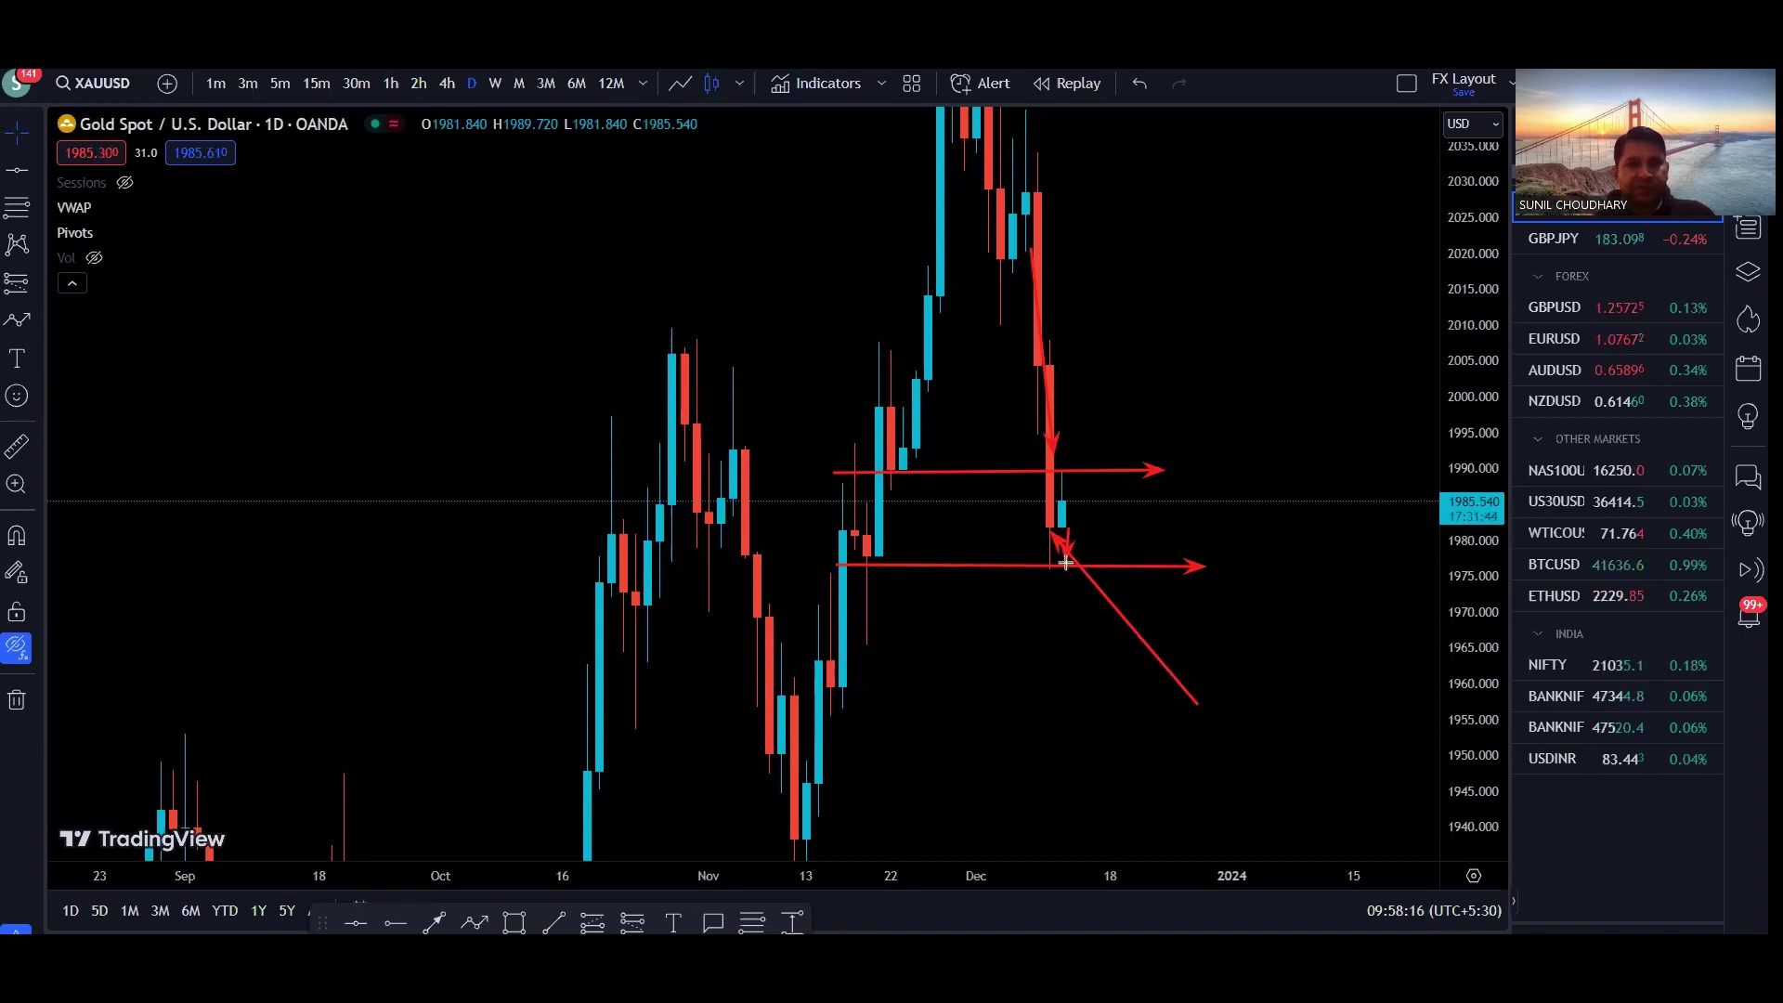
left_click_drag(866, 562, 1191, 566)
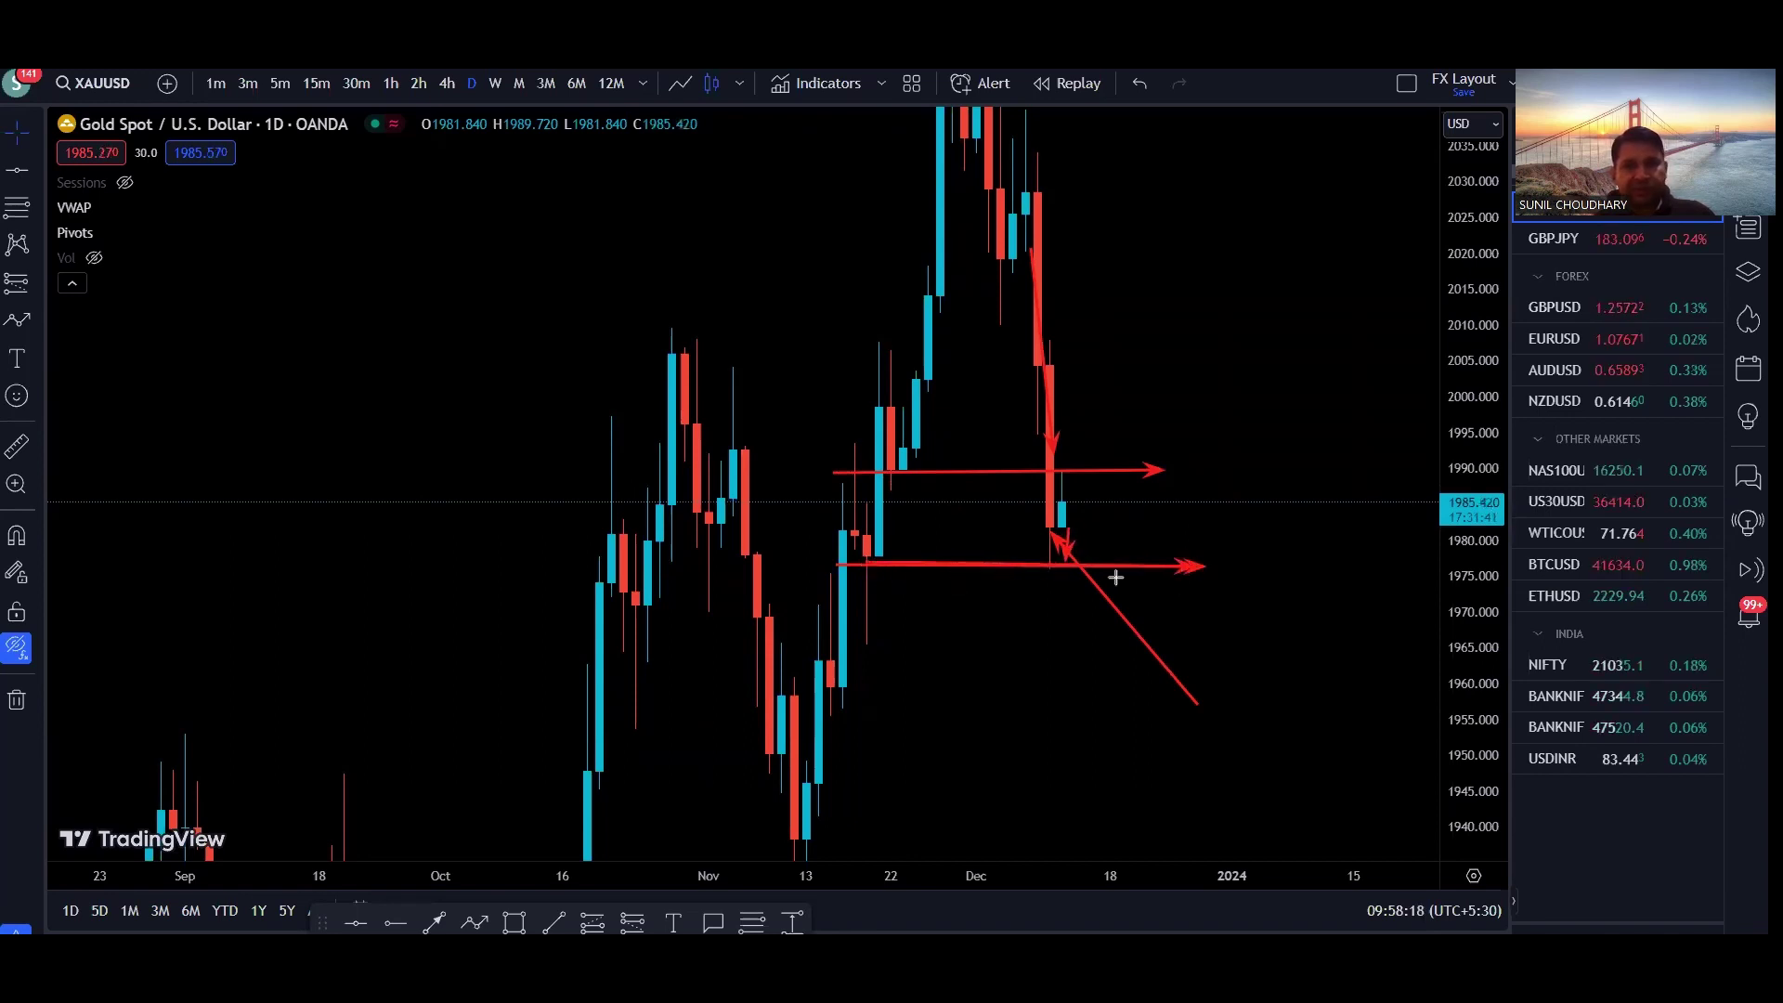
left_click_drag(751, 688, 1328, 688)
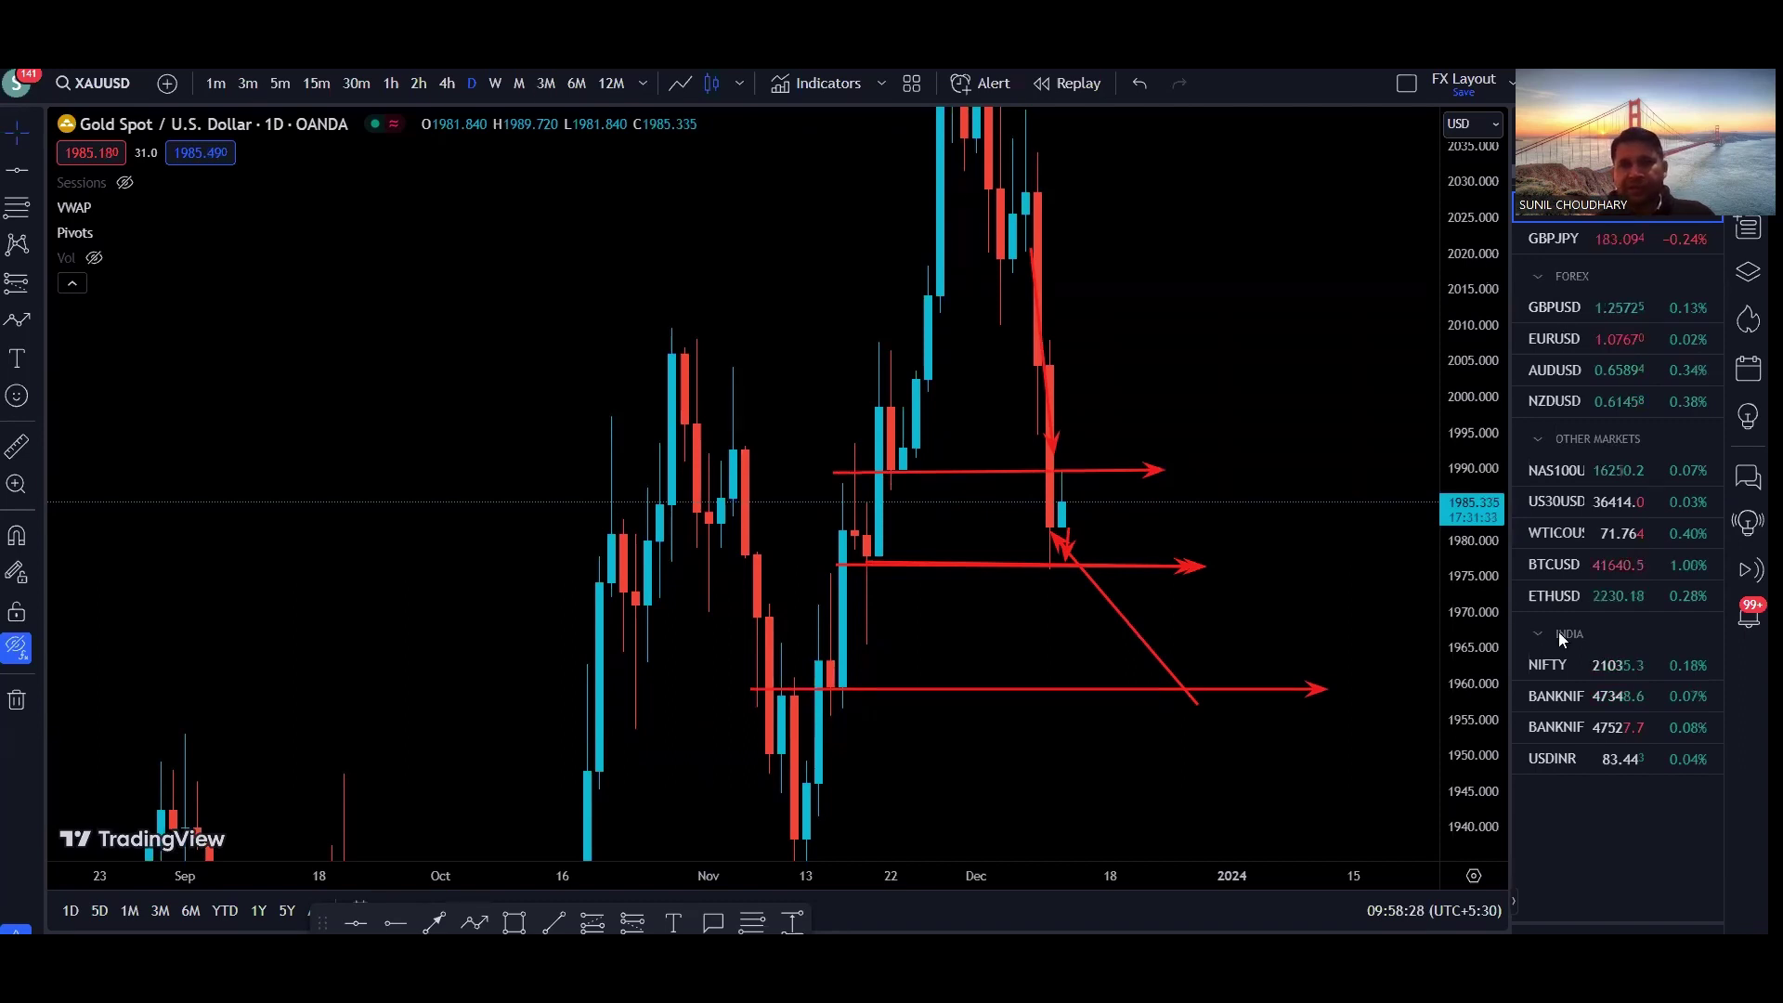
Step: Clear the drawn arrows and switch the gold chart to the 4-hour timeframe
left_click(1637, 312)
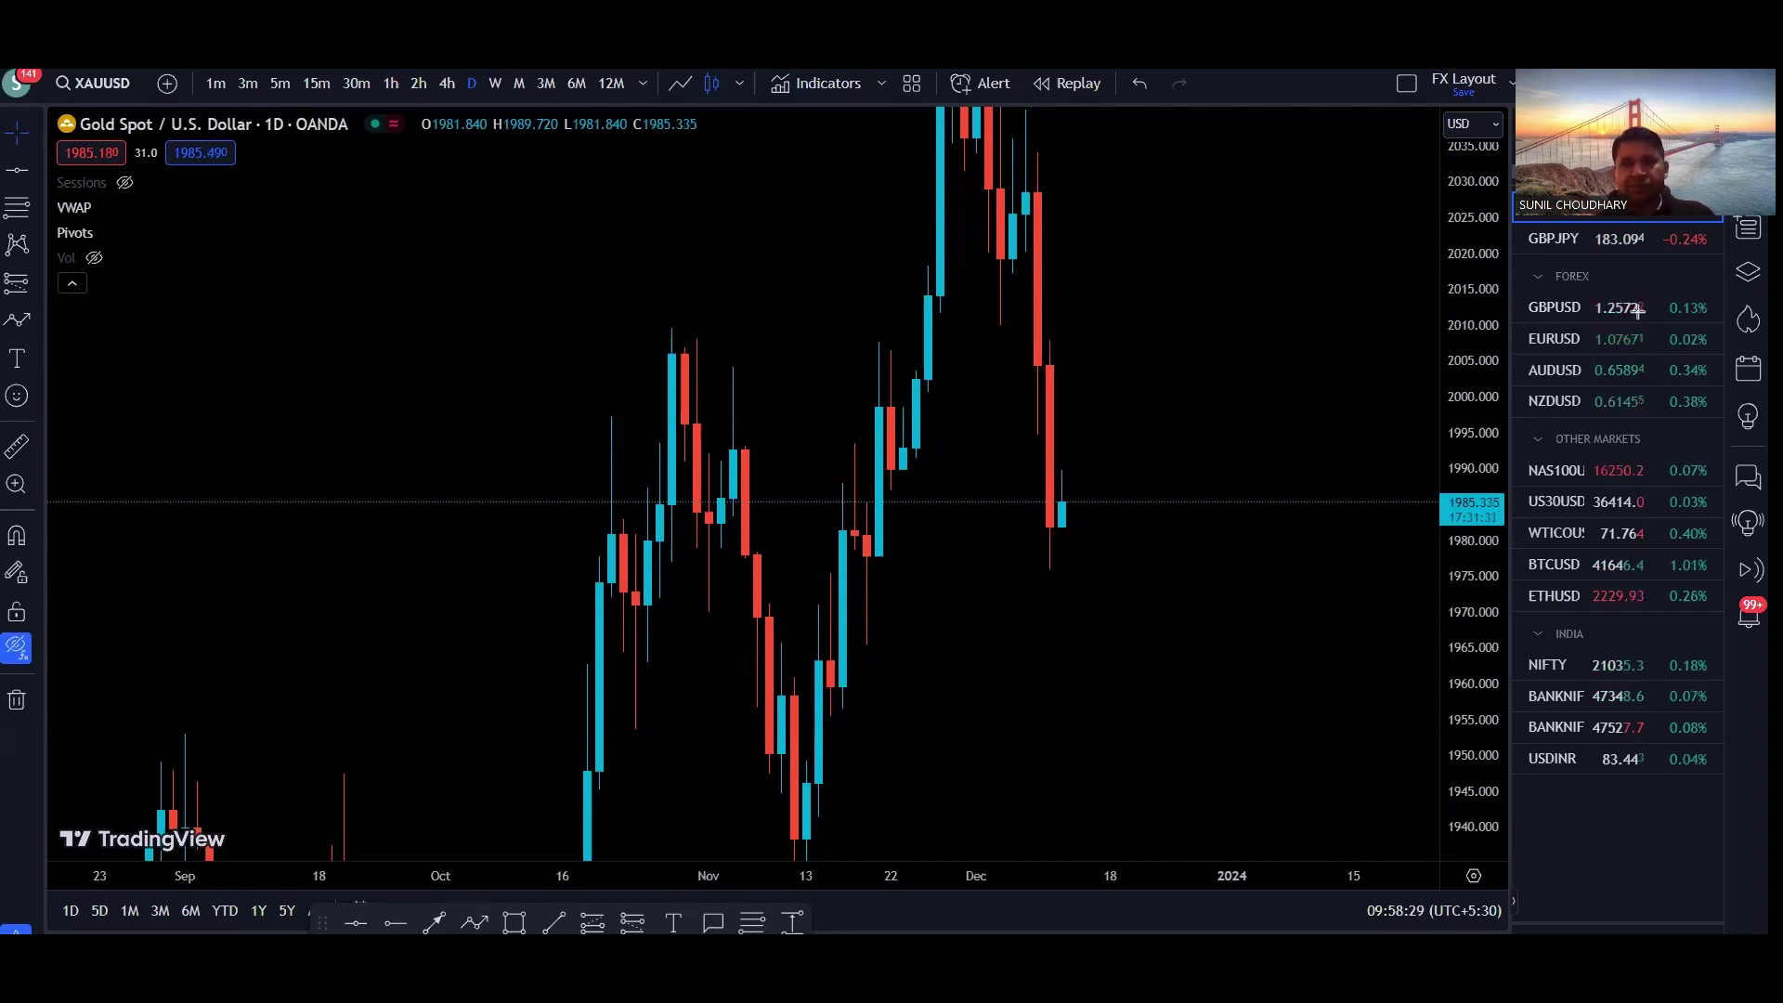
left_click(447, 83)
scroll(1132, 474, "down", 5)
left_click_drag(1471, 481, 1472, 548)
left_click_drag(1385, 498, 1329, 517)
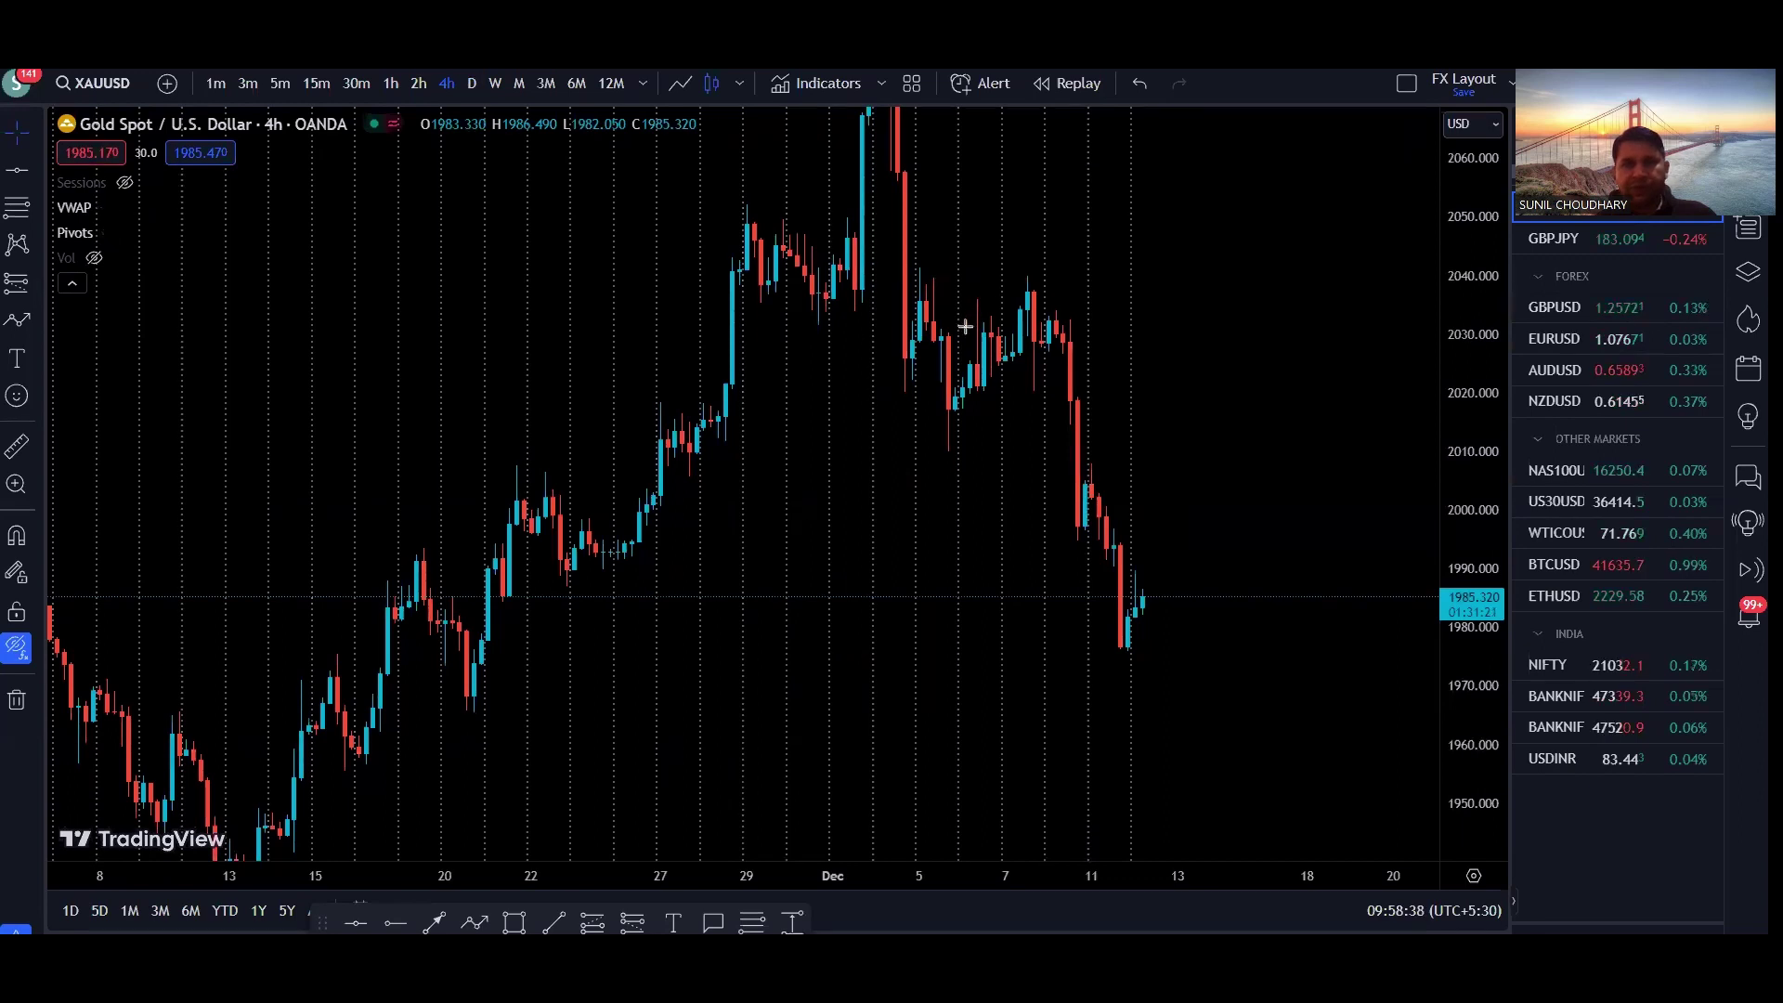
Step: Trace the December decline's swings and a projected bounce and drop with arrows, marking horizontal levels at about 2000 and 1996
mouse_move(889, 195)
left_mouse_down()
mouse_move(909, 382)
mouse_move(932, 301)
left_mouse_up()
mouse_move(956, 420)
left_mouse_down()
mouse_move(1036, 307)
mouse_move(1074, 538)
left_mouse_up()
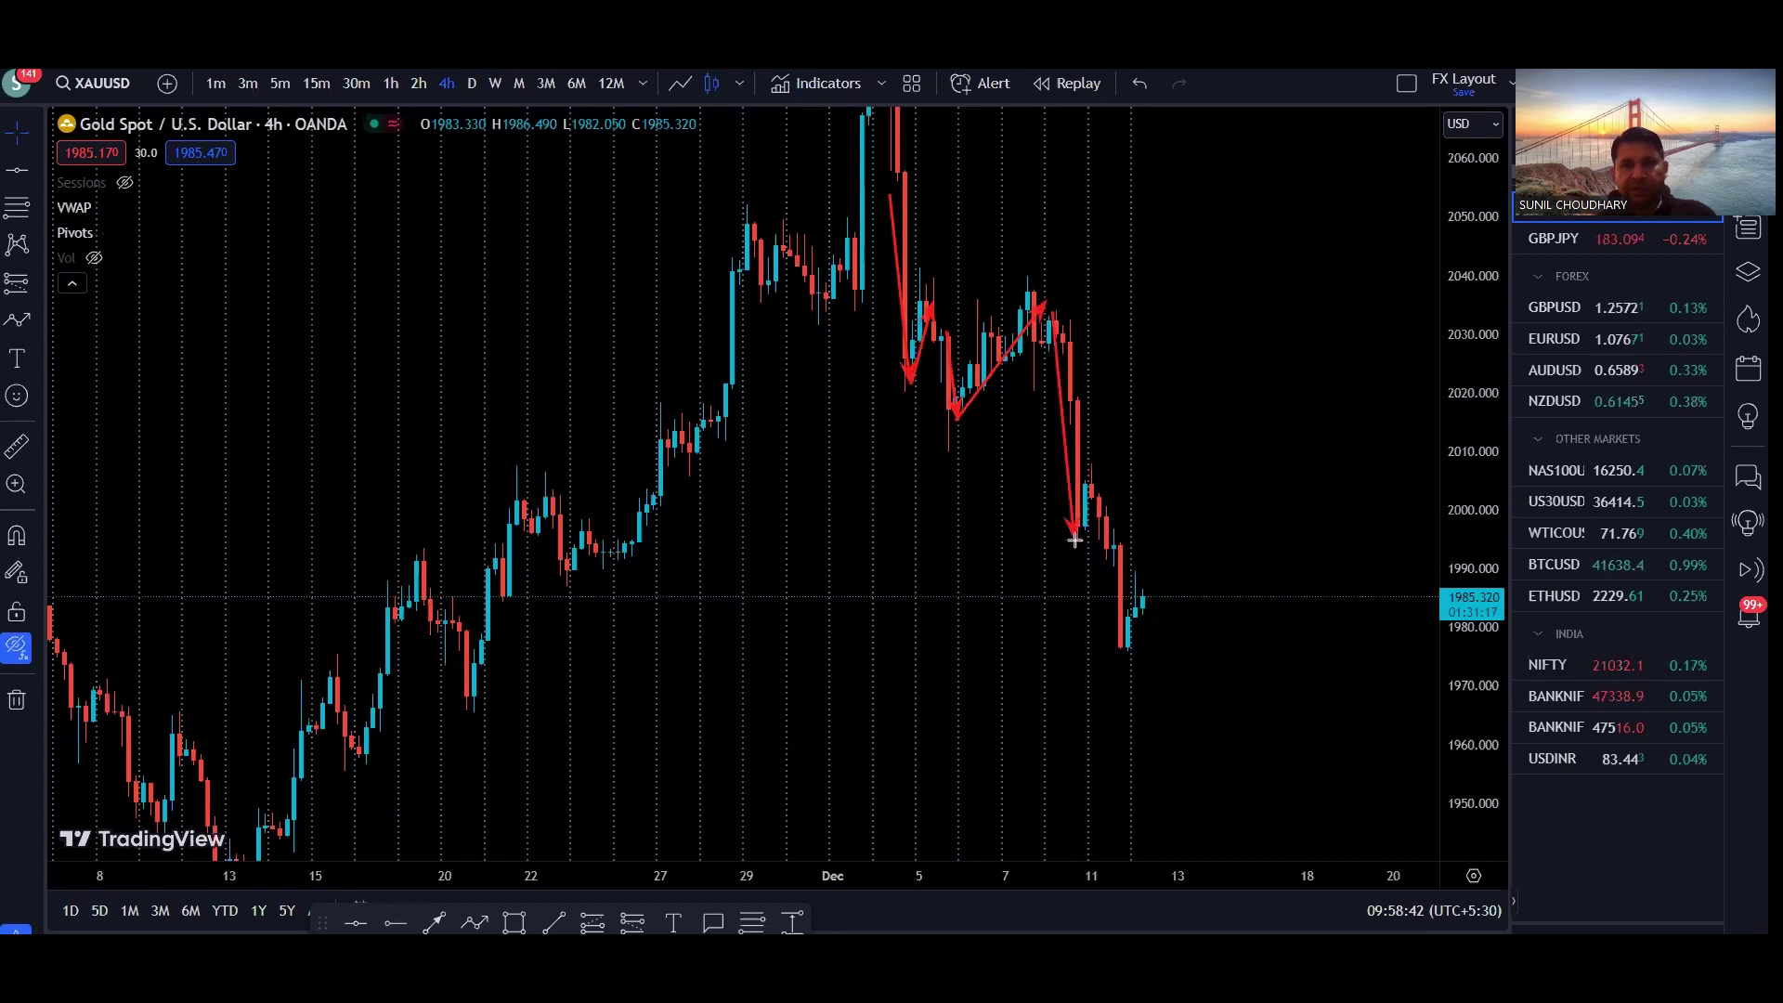
mouse_move(1092, 475)
left_mouse_down()
mouse_move(1122, 643)
mouse_move(1182, 538)
left_mouse_up()
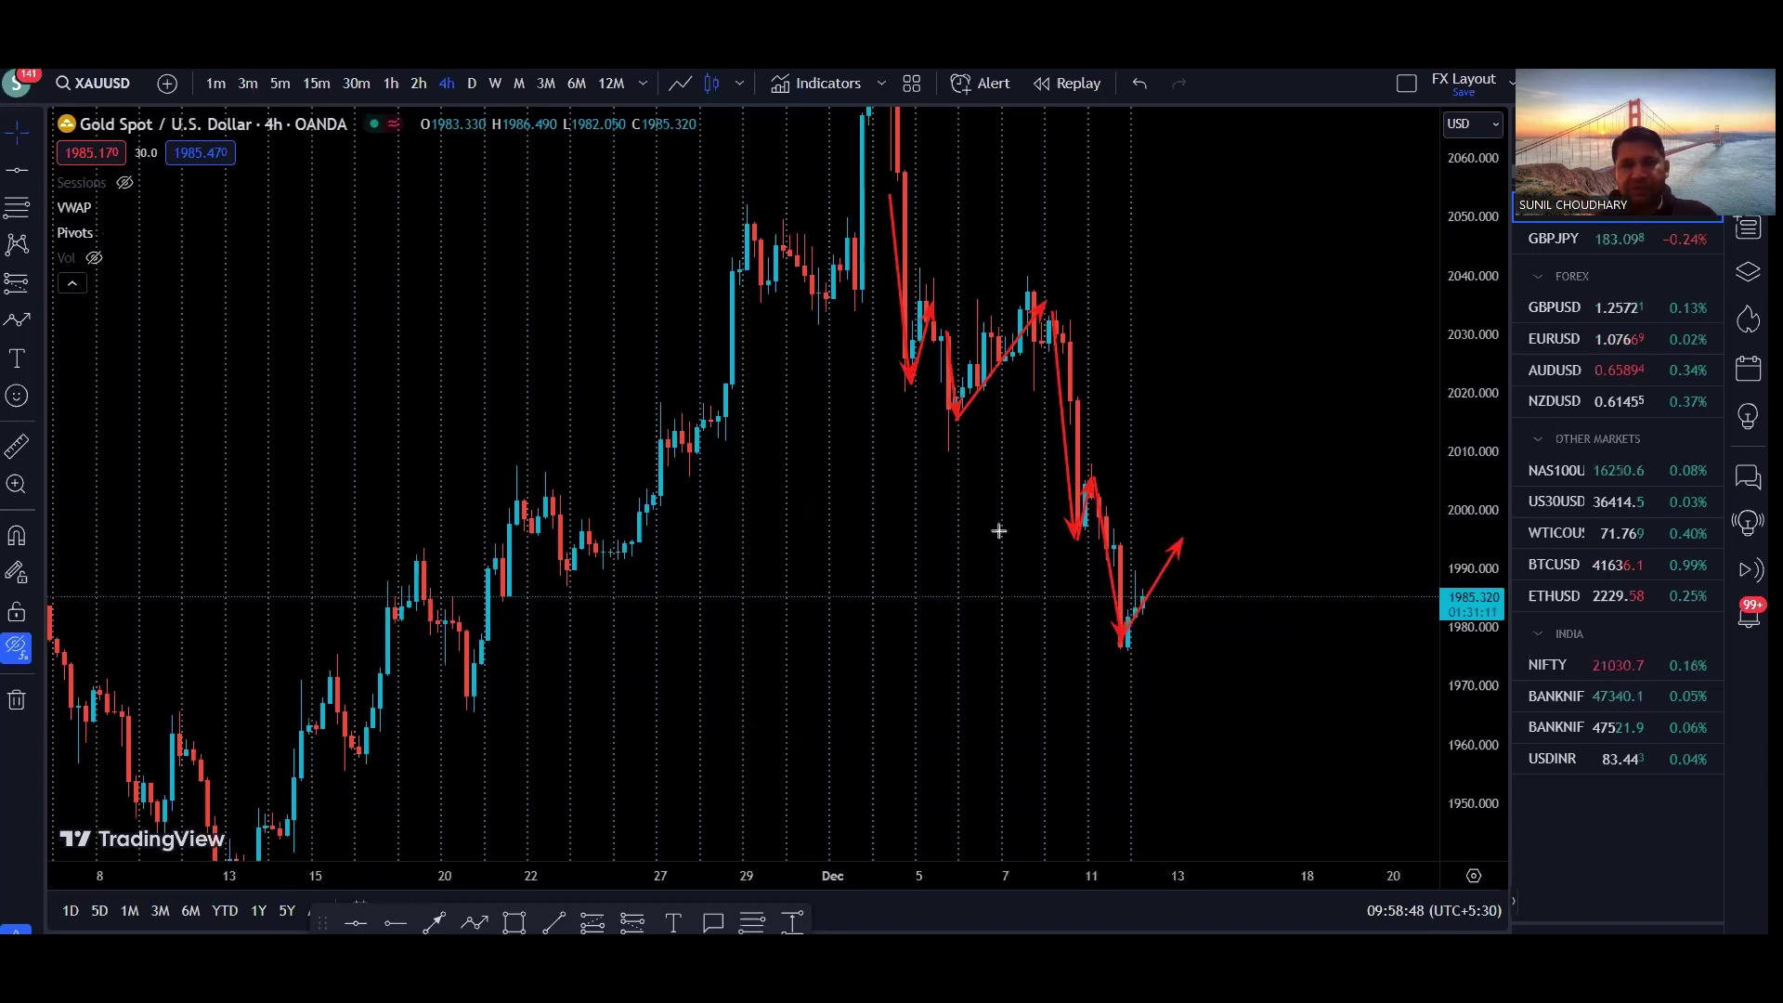
left_click_drag(665, 514, 1331, 502)
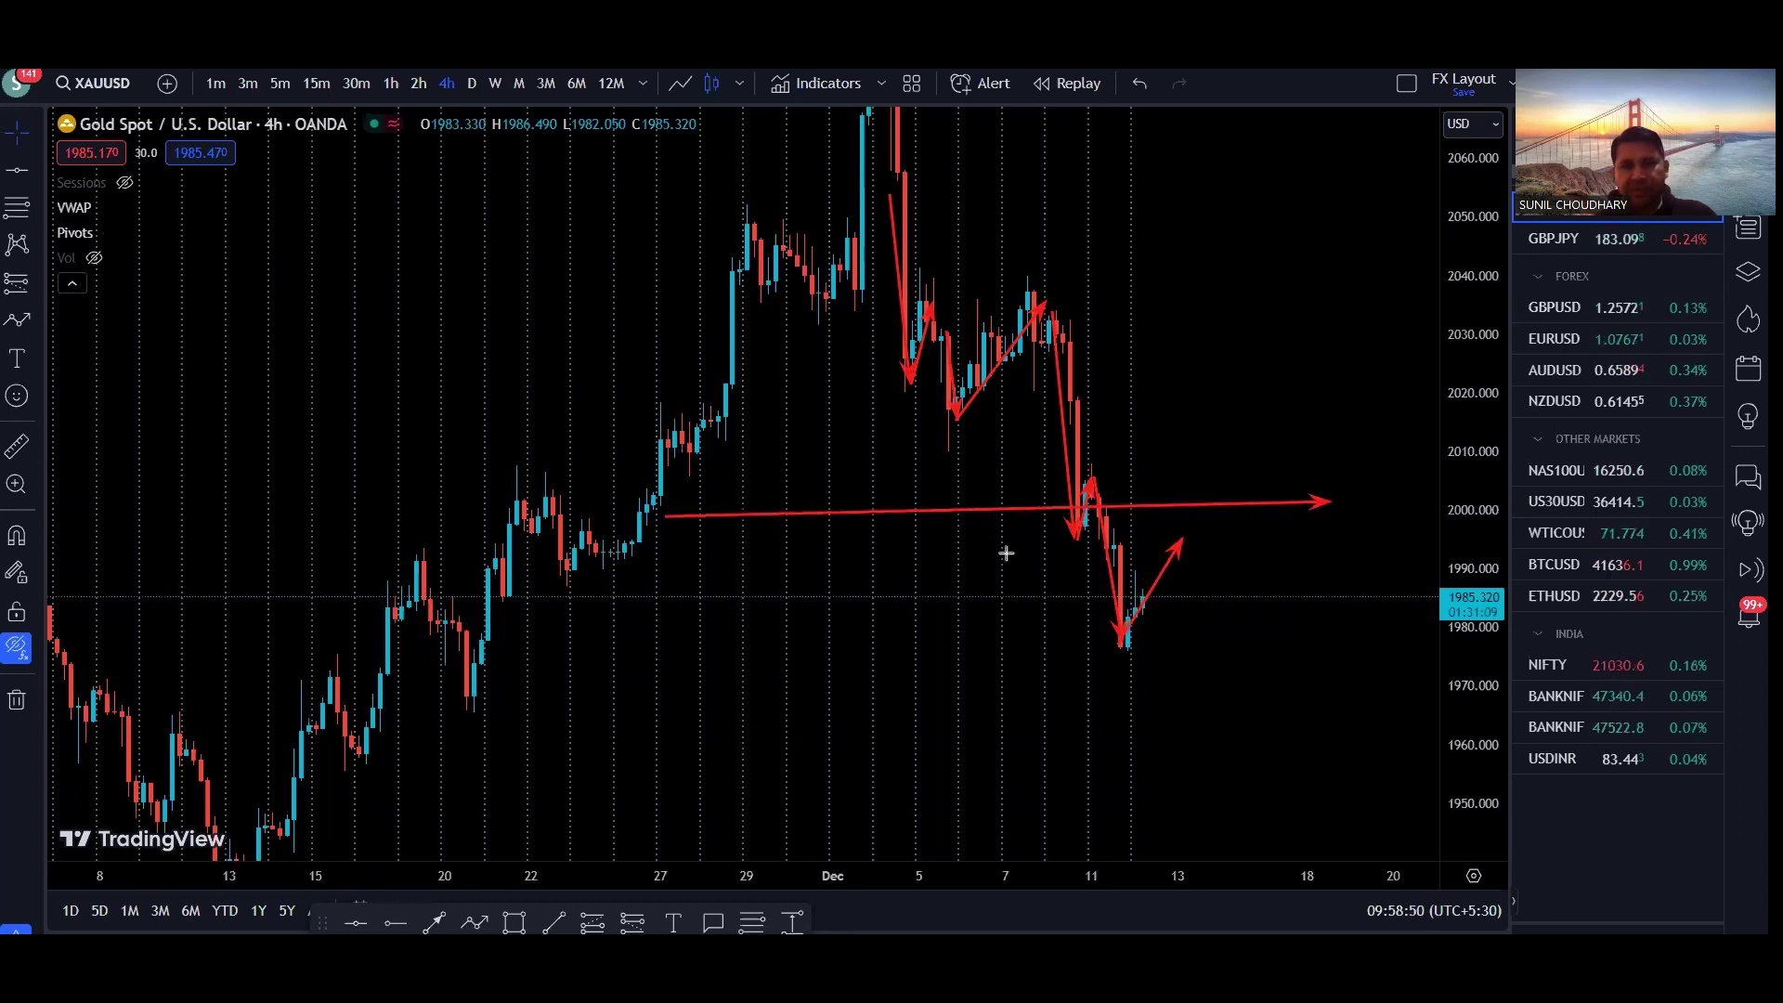
mouse_move(1020, 531)
left_mouse_down()
mouse_move(1221, 532)
mouse_move(1253, 654)
left_mouse_up()
left_click_drag(1261, 744, 1135, 654)
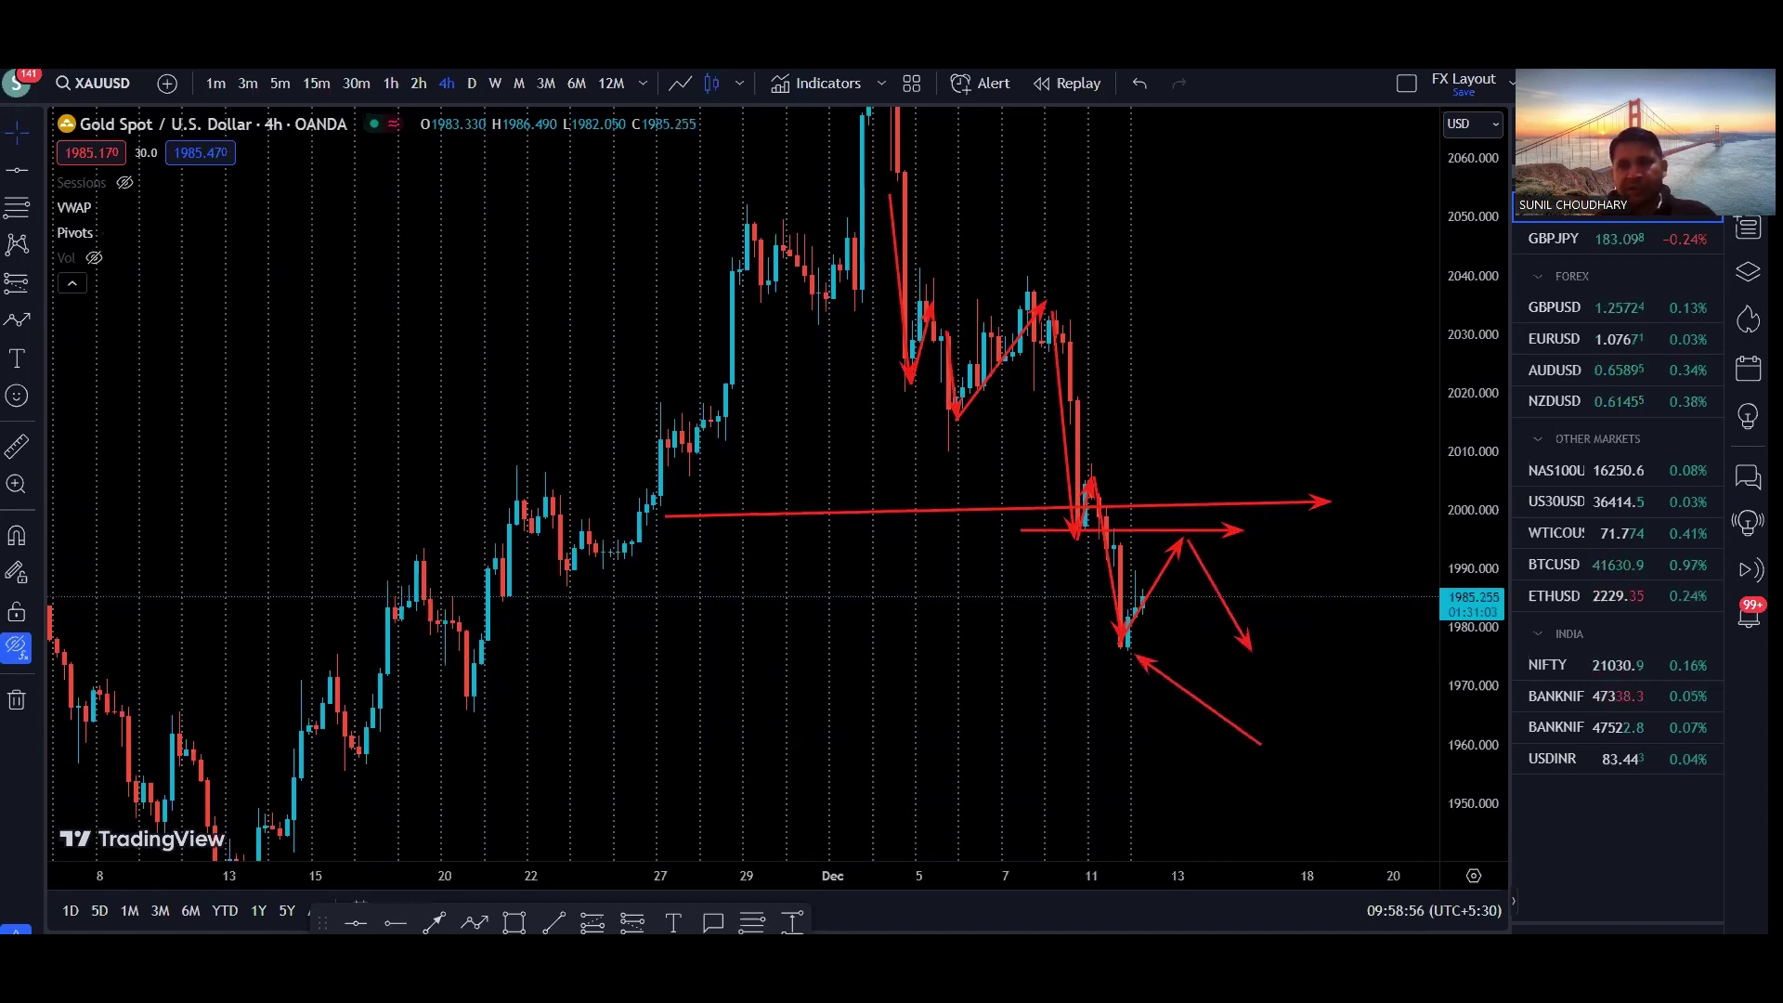
Step: Clear the arrows from the 4-hour chart and switch to the 1-hour timeframe
key("Escape")
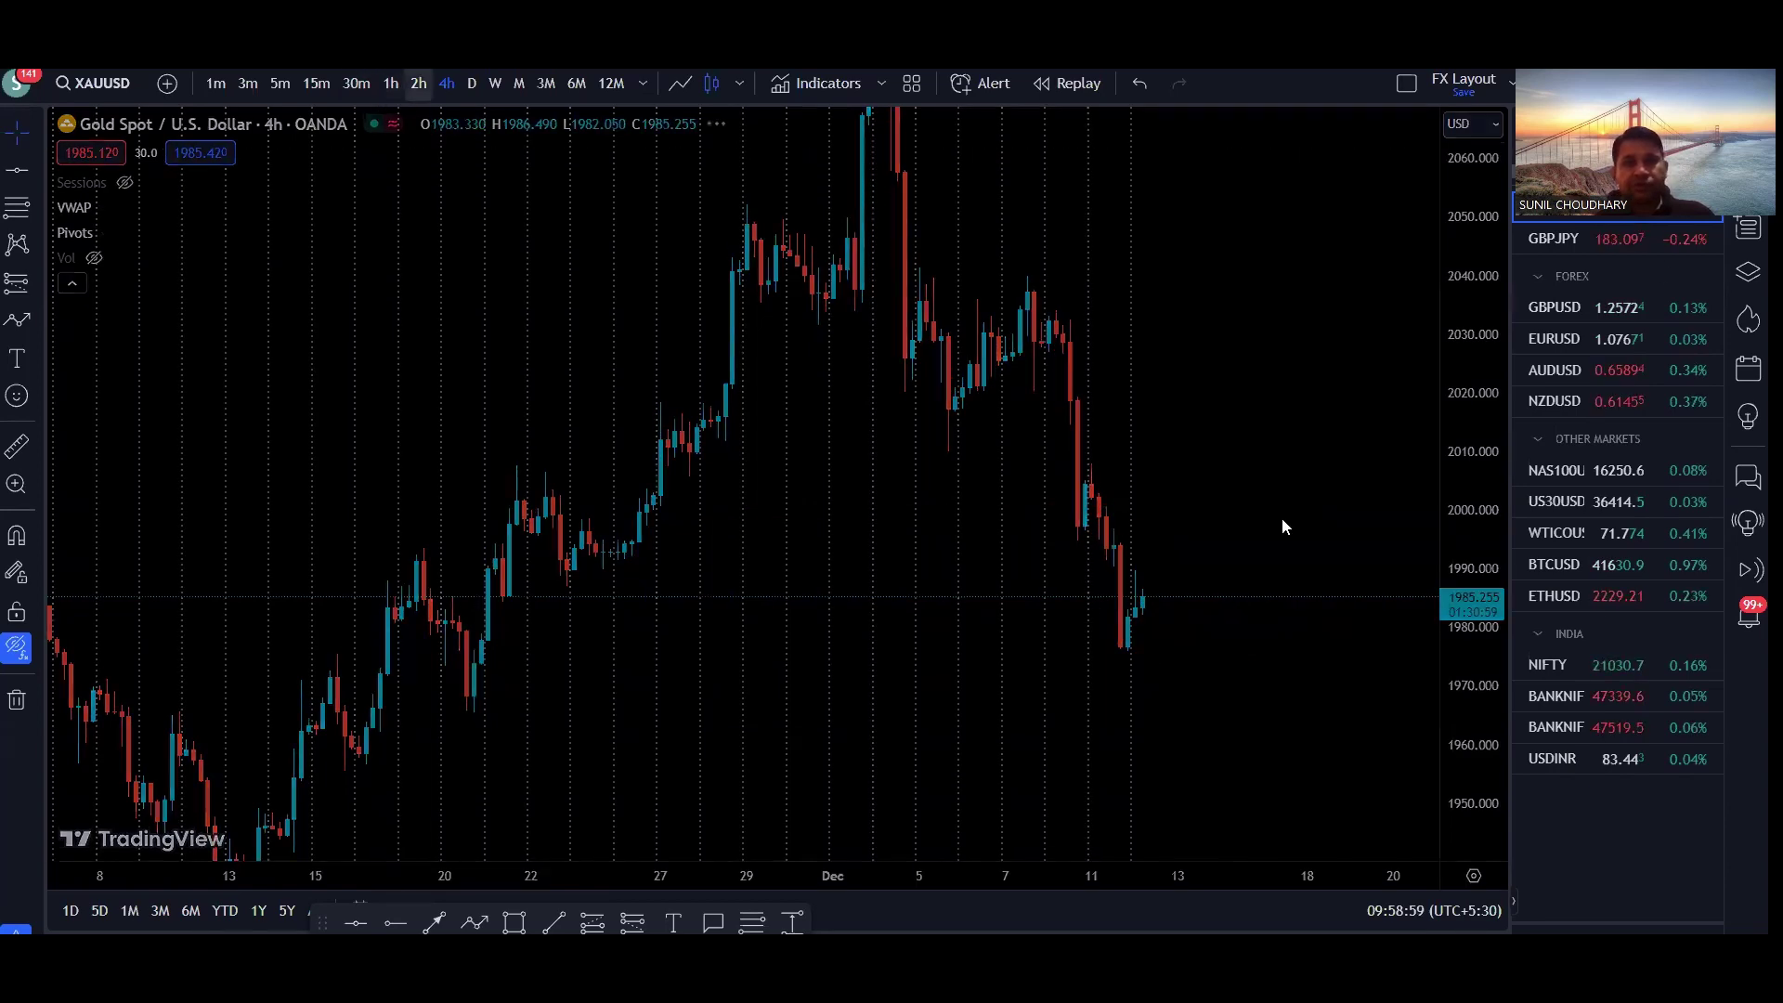
scroll(1429, 649, "down", 4)
left_click_drag(1469, 730, 1459, 576)
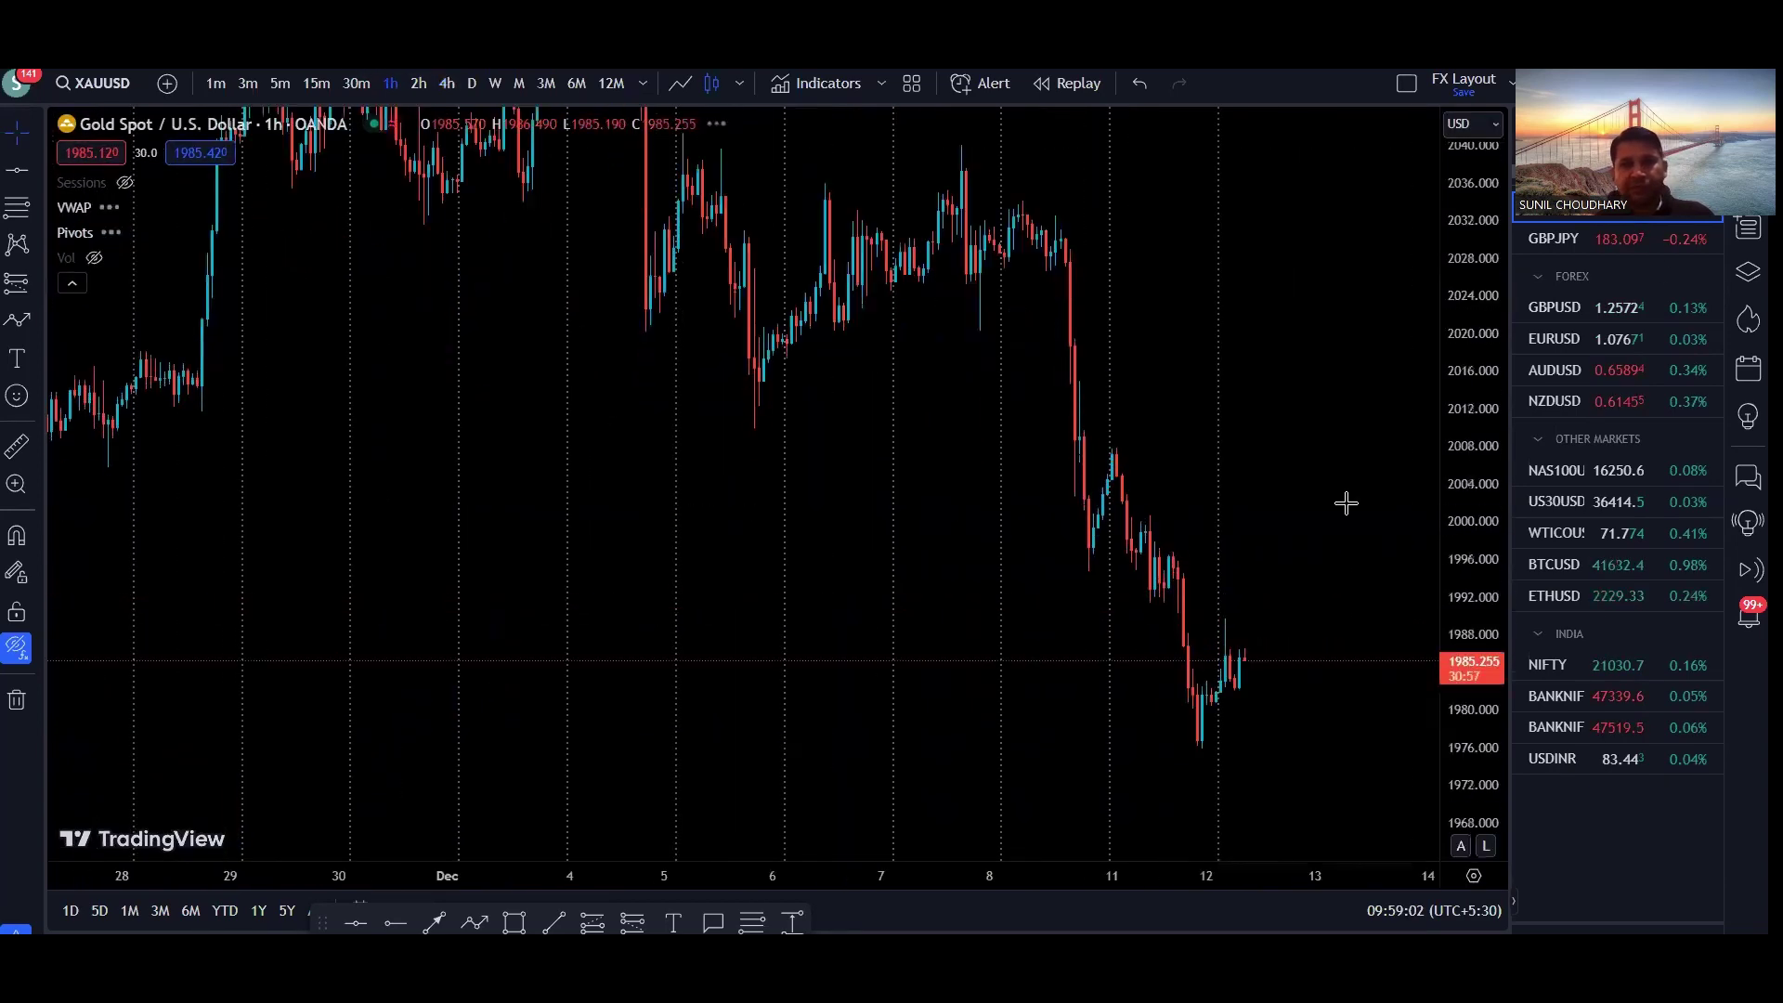
scroll(1310, 510, "up", 2)
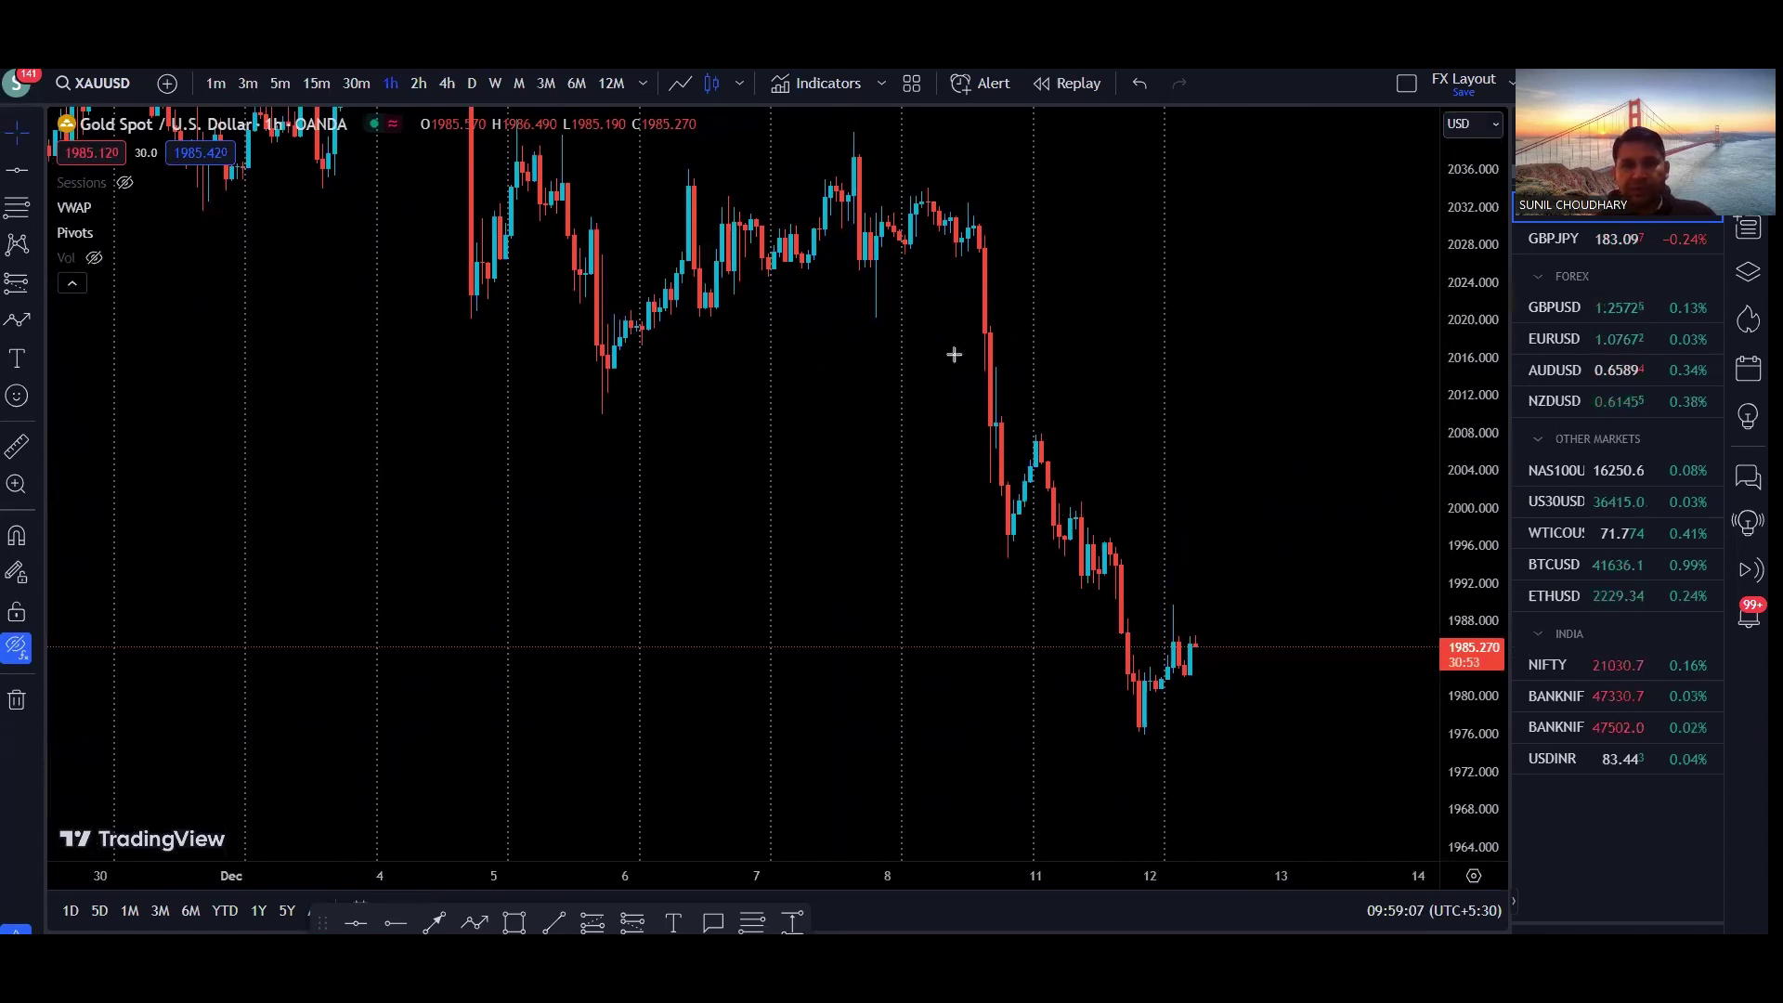
Step: Trace the falling swings since 8 December and a projected bounce and reversal with arrows, marking a horizontal level at about 1992
mouse_move(957, 357)
left_mouse_down()
mouse_move(998, 537)
mouse_move(1035, 433)
mouse_move(1071, 591)
mouse_move(1107, 535)
mouse_move(1135, 536)
left_mouse_up()
mouse_move(1120, 598)
left_mouse_down()
mouse_move(1136, 736)
mouse_move(1191, 666)
mouse_move(1164, 656)
mouse_move(1187, 665)
mouse_move(1232, 597)
mouse_move(1292, 610)
left_mouse_up()
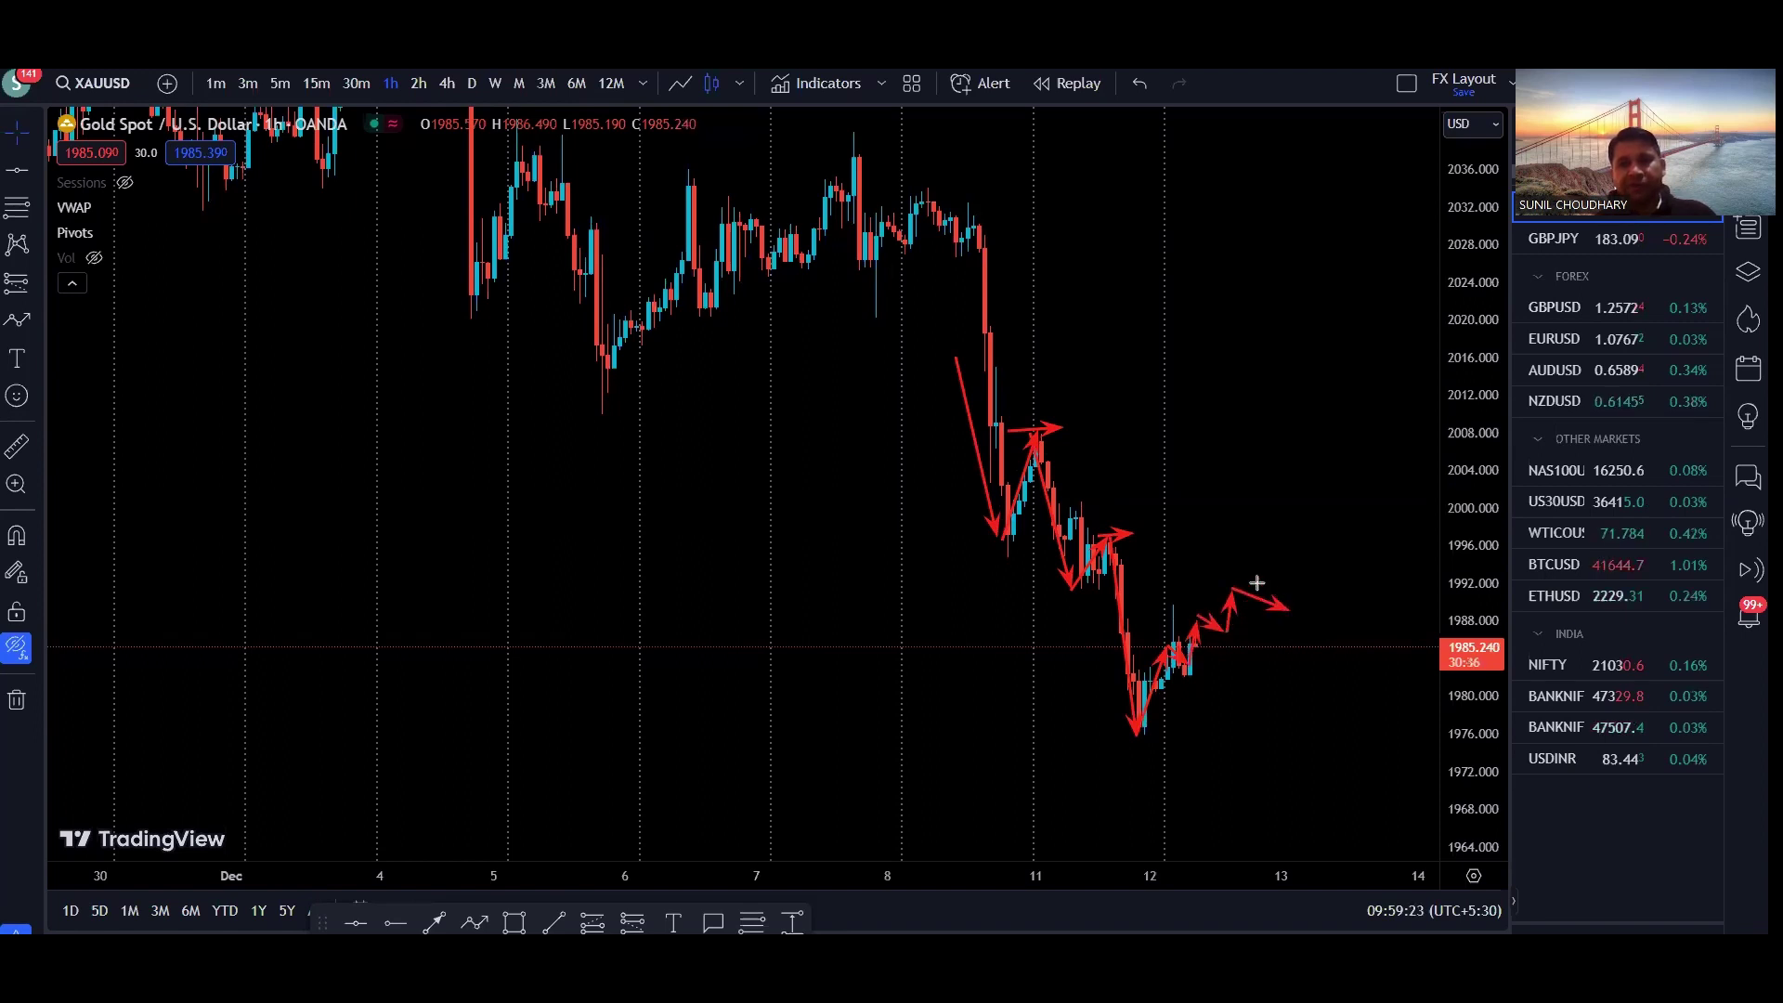
left_click_drag(1161, 587, 1291, 584)
mouse_move(1035, 582)
left_mouse_down()
mouse_move(1289, 581)
mouse_move(1341, 790)
mouse_move(1182, 732)
left_mouse_up()
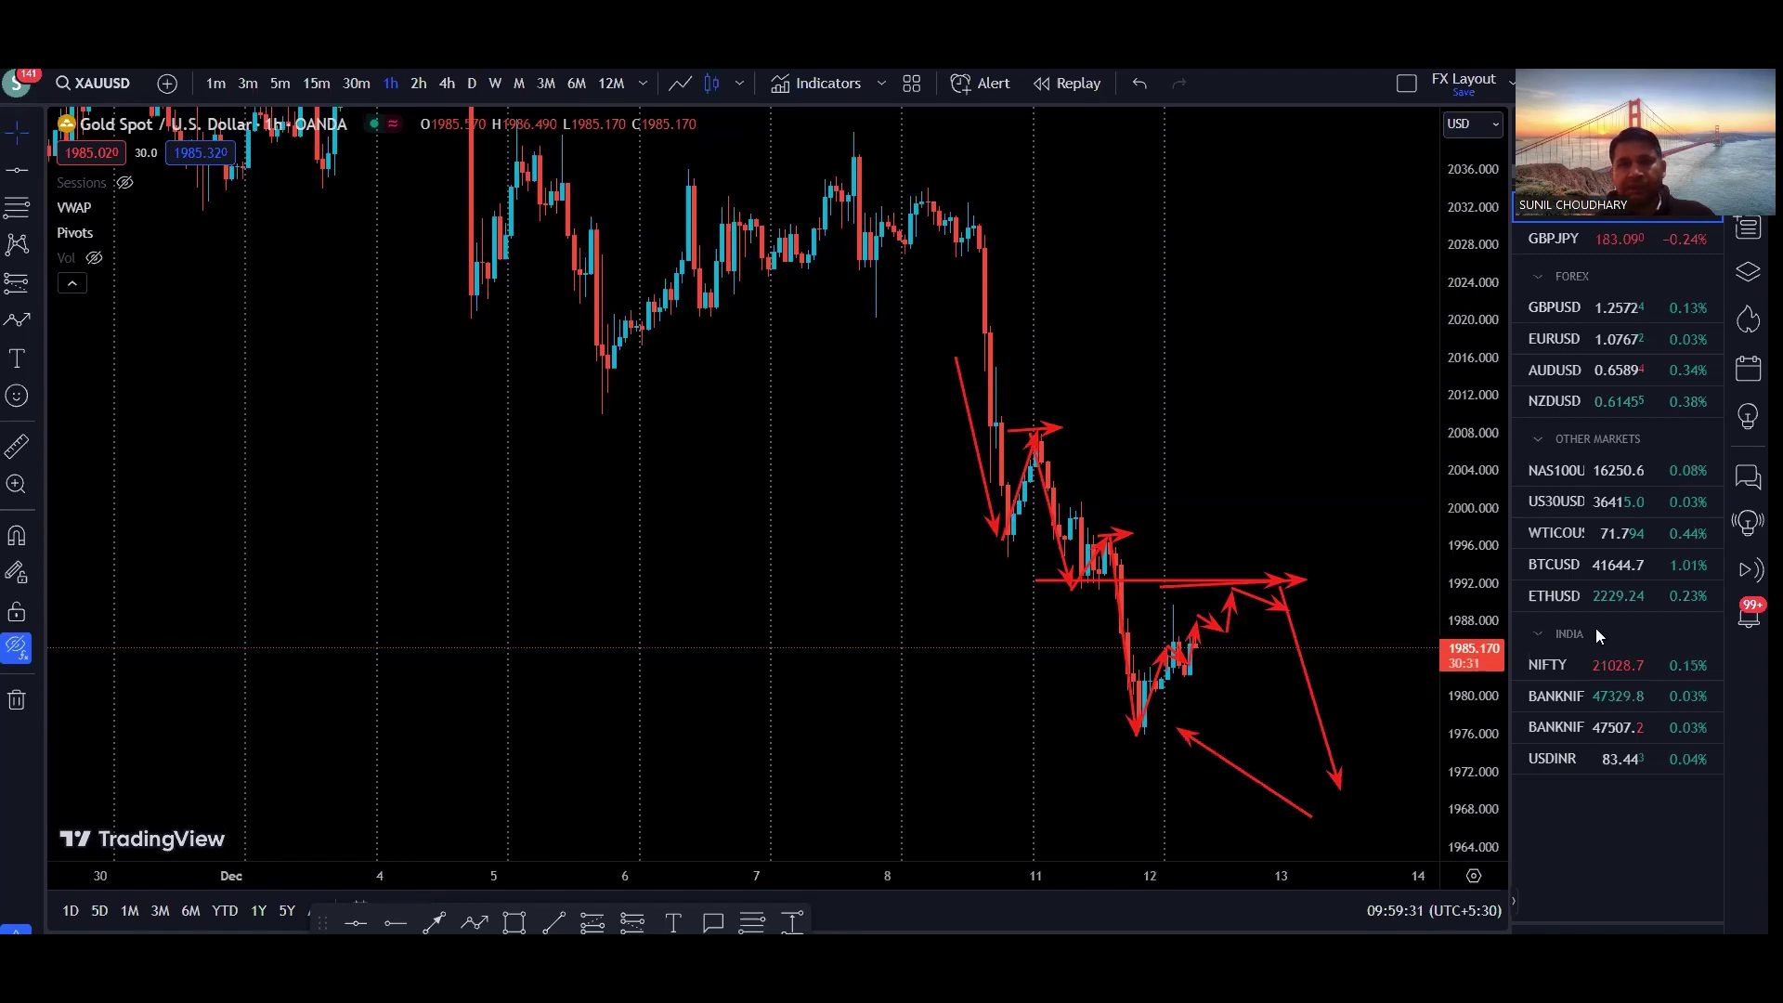
Step: Clear the arrows, switch to the 15-minute timeframe and show the hidden indicators again
key("e")
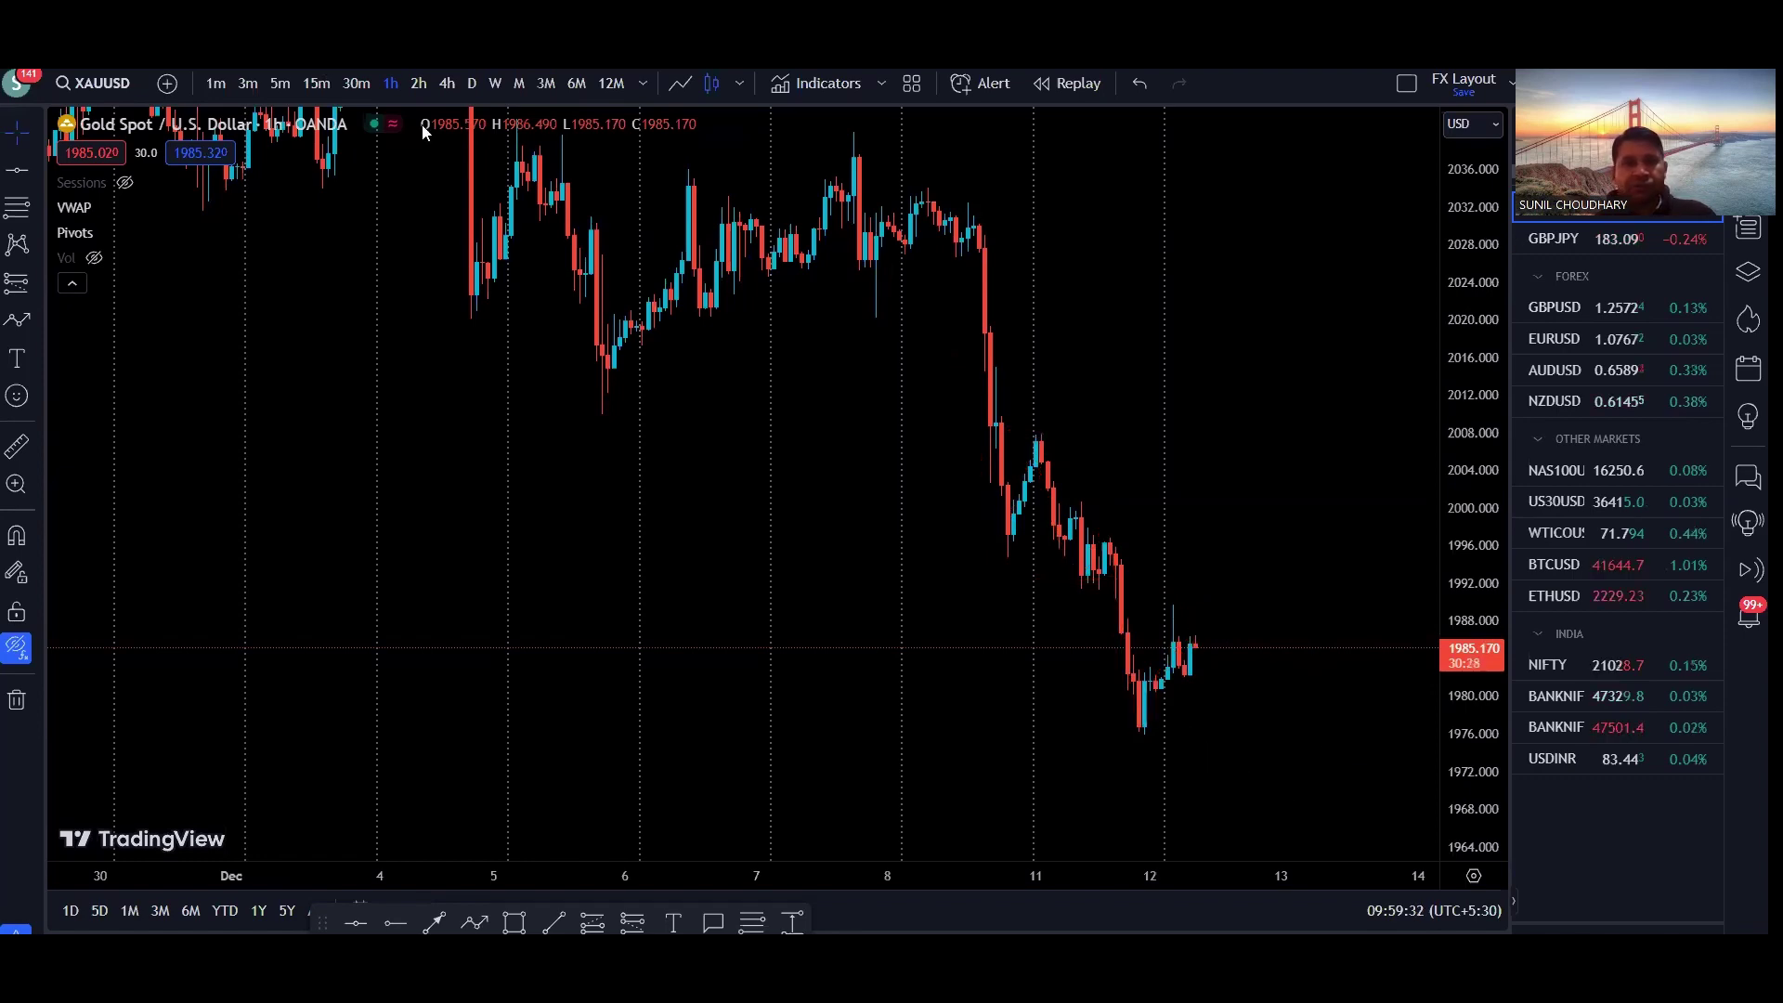
left_click(359, 85)
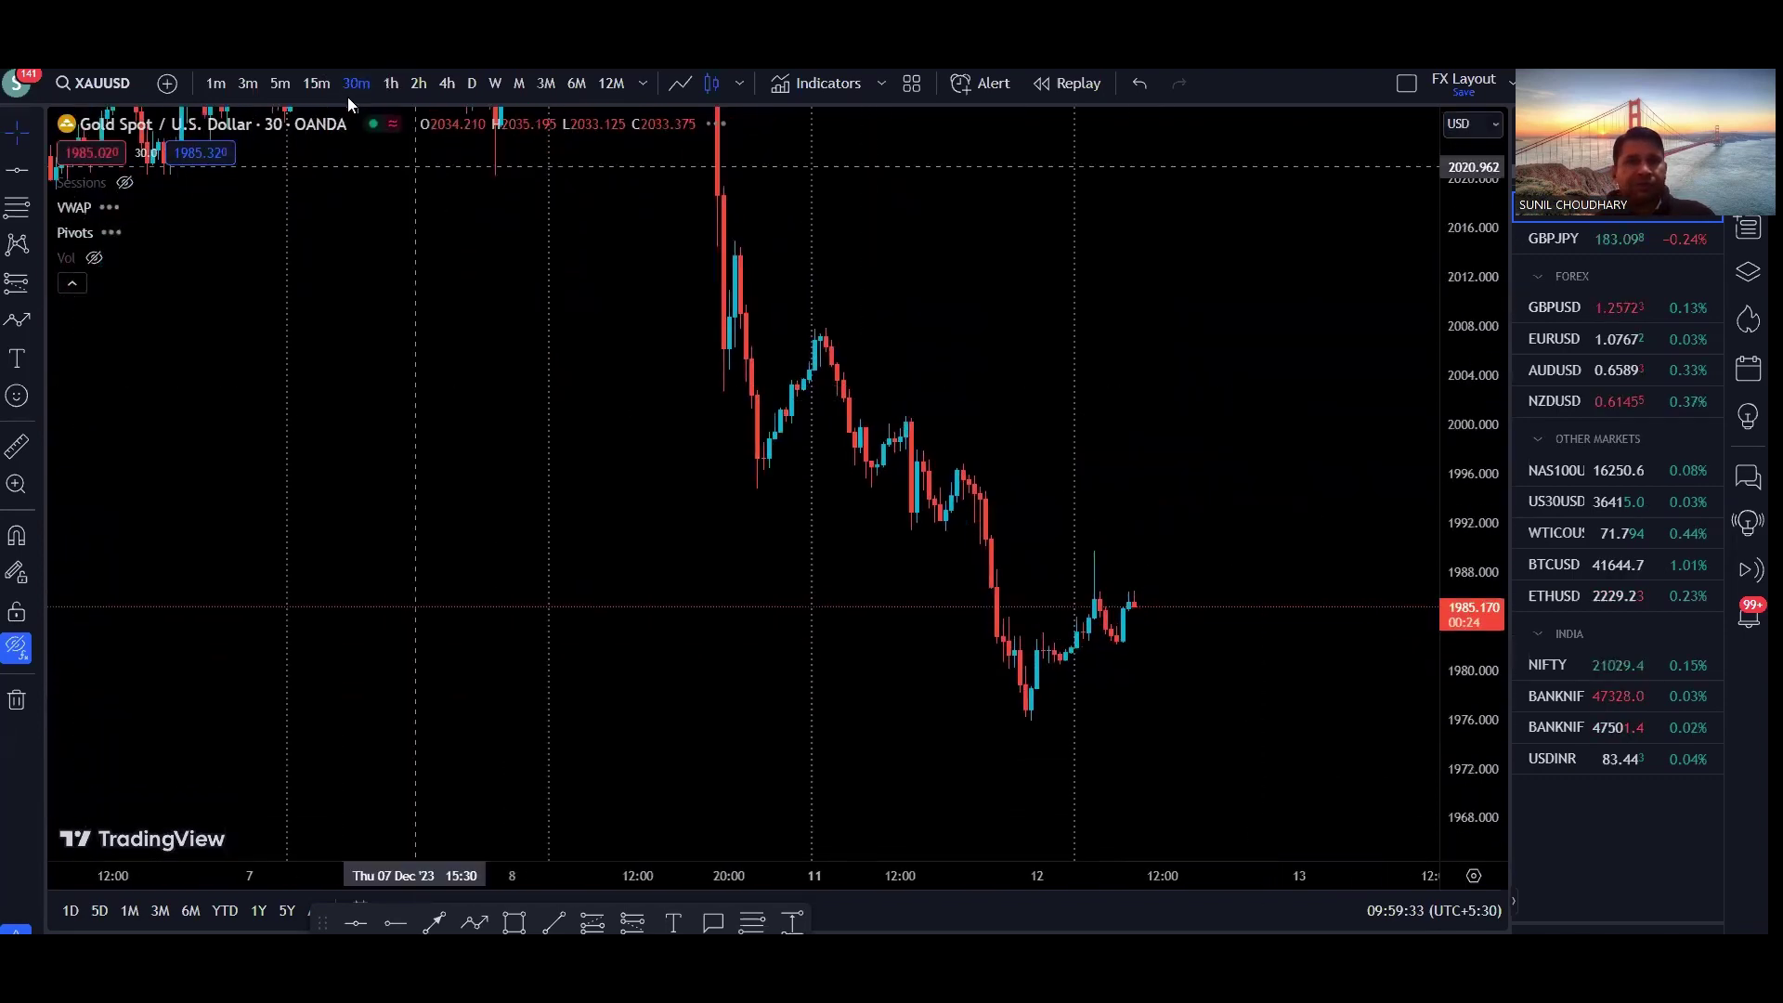
left_click(317, 83)
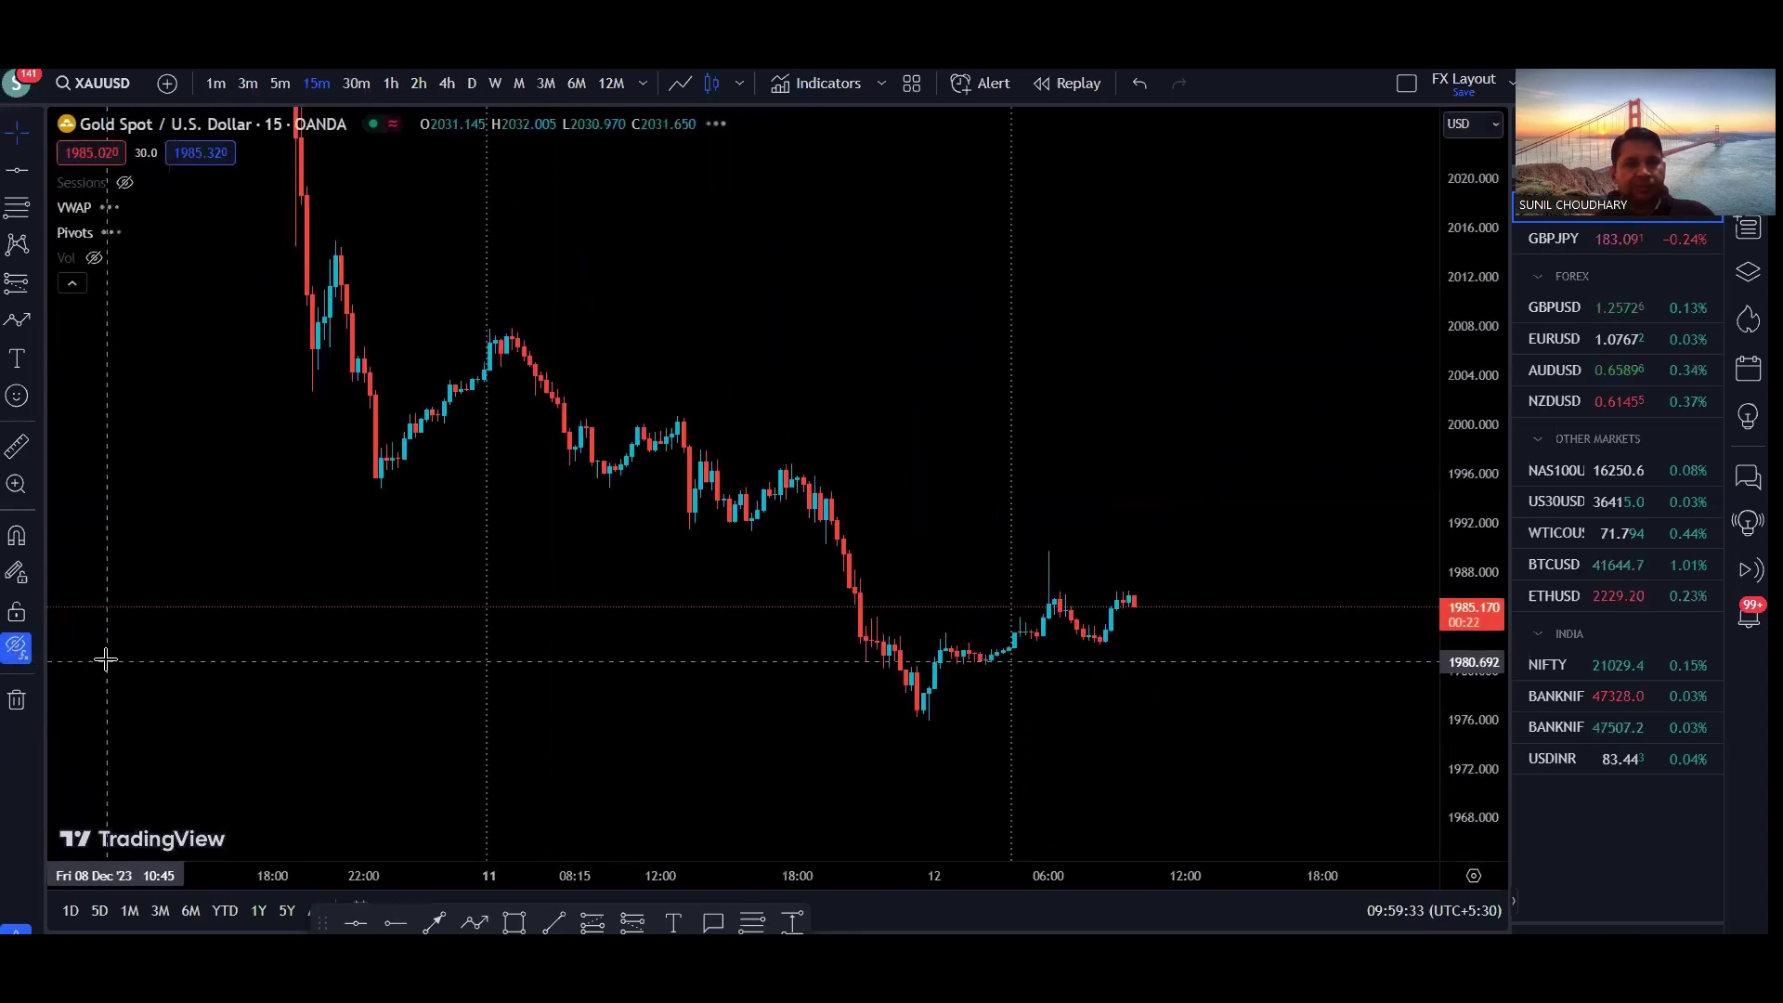
left_click(36, 648)
left_click(35, 647)
left_click(35, 648)
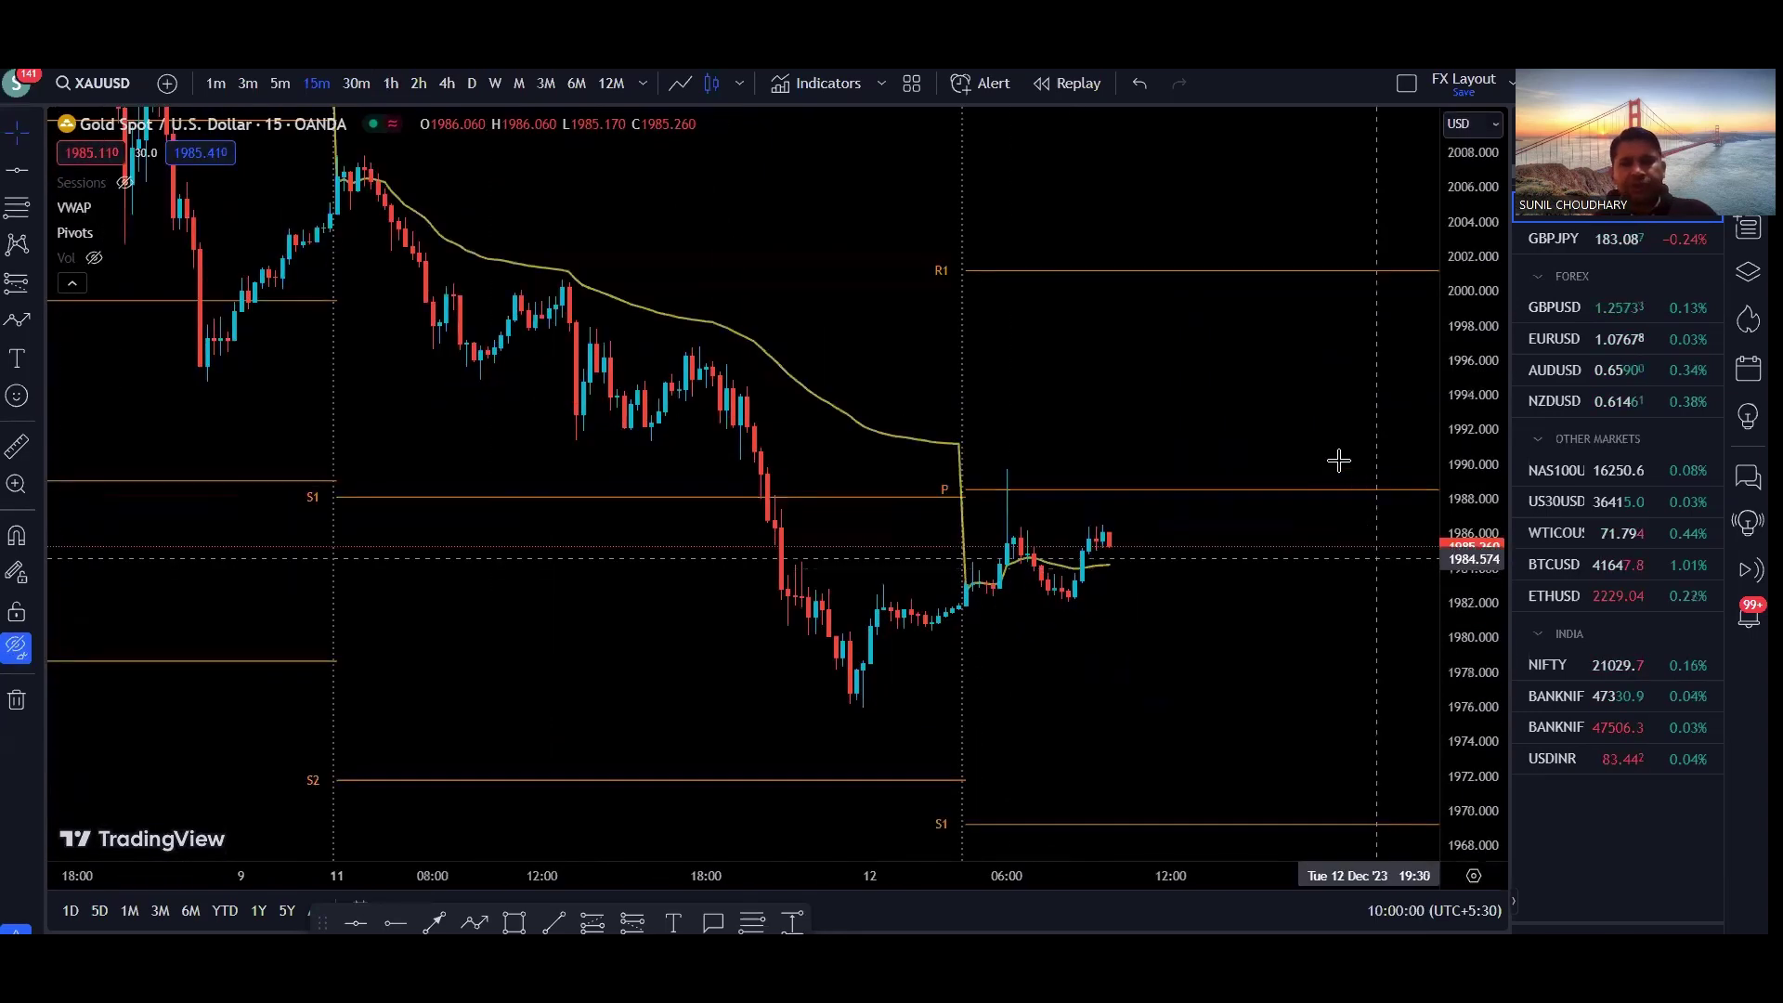
Step: Trace the 15-minute price swings with arrows, extend them into a projected rise and decline, and point to the low near 1976
scroll(1340, 462, "down", 3)
left_click_drag(1322, 514, 1275, 593)
scroll(1313, 621, "up", 2)
left_click_drag(1480, 660, 1477, 577)
left_click_drag(1299, 561, 1318, 567)
left_click_drag(1468, 449, 1468, 527)
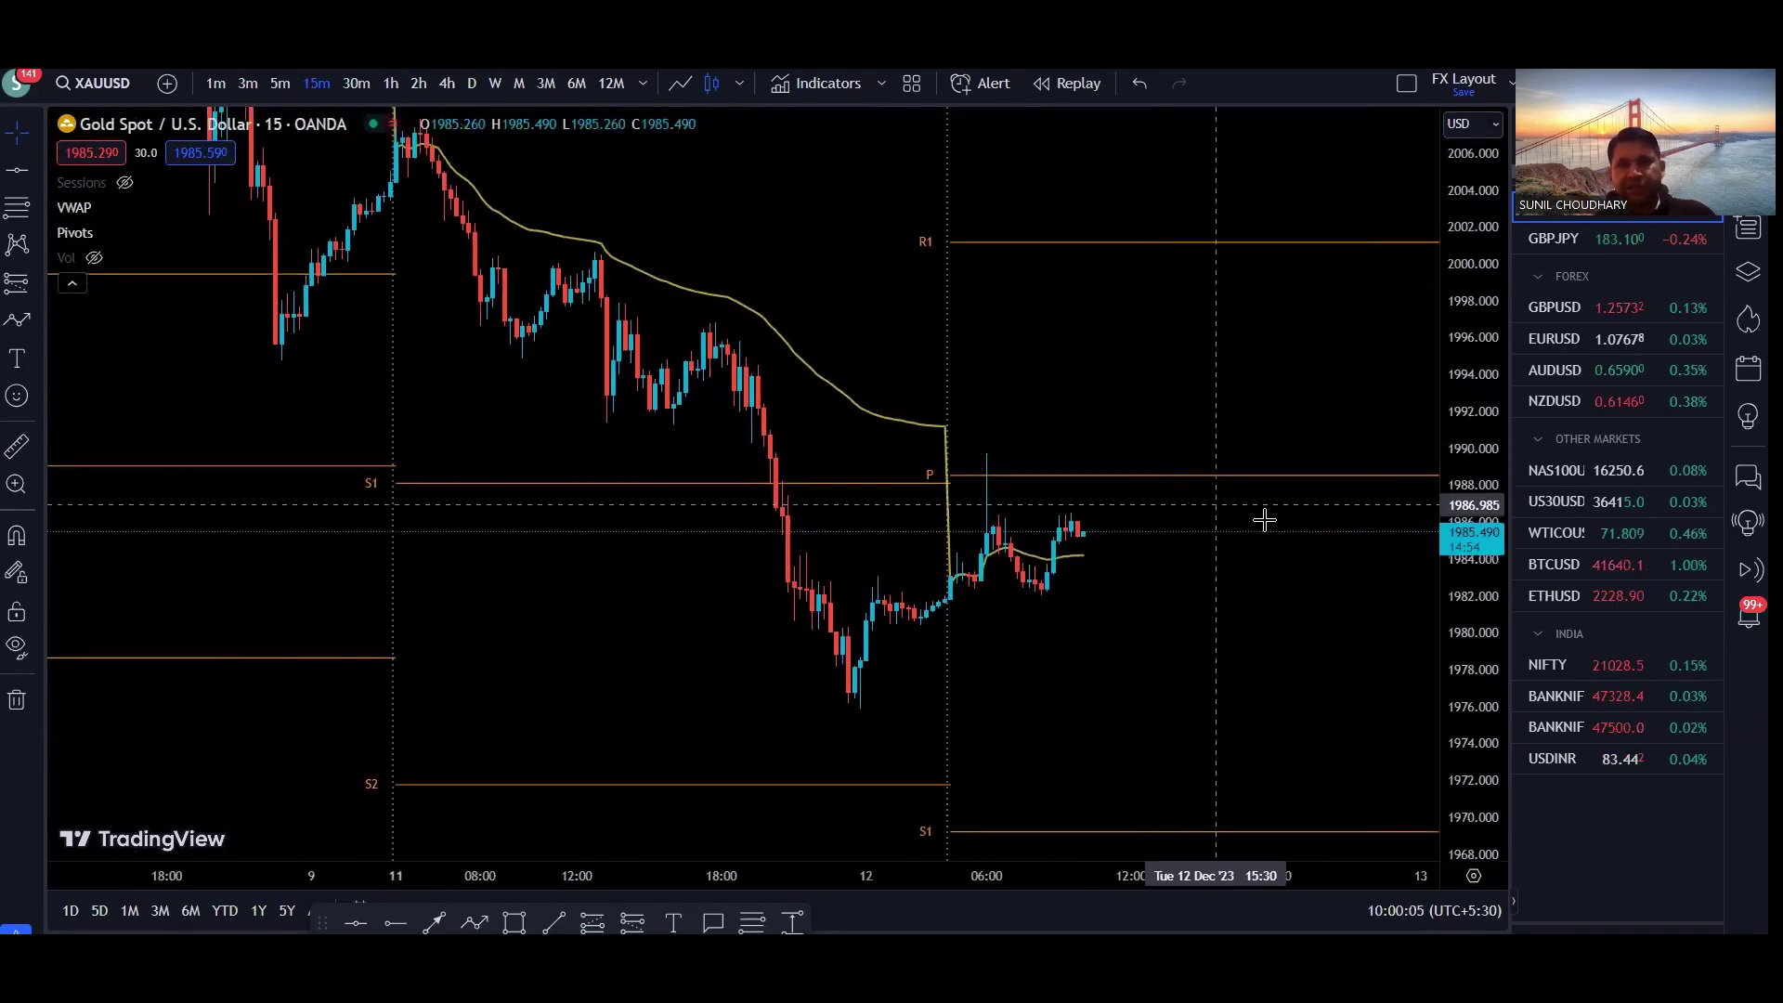
left_click_drag(1266, 517, 1320, 537)
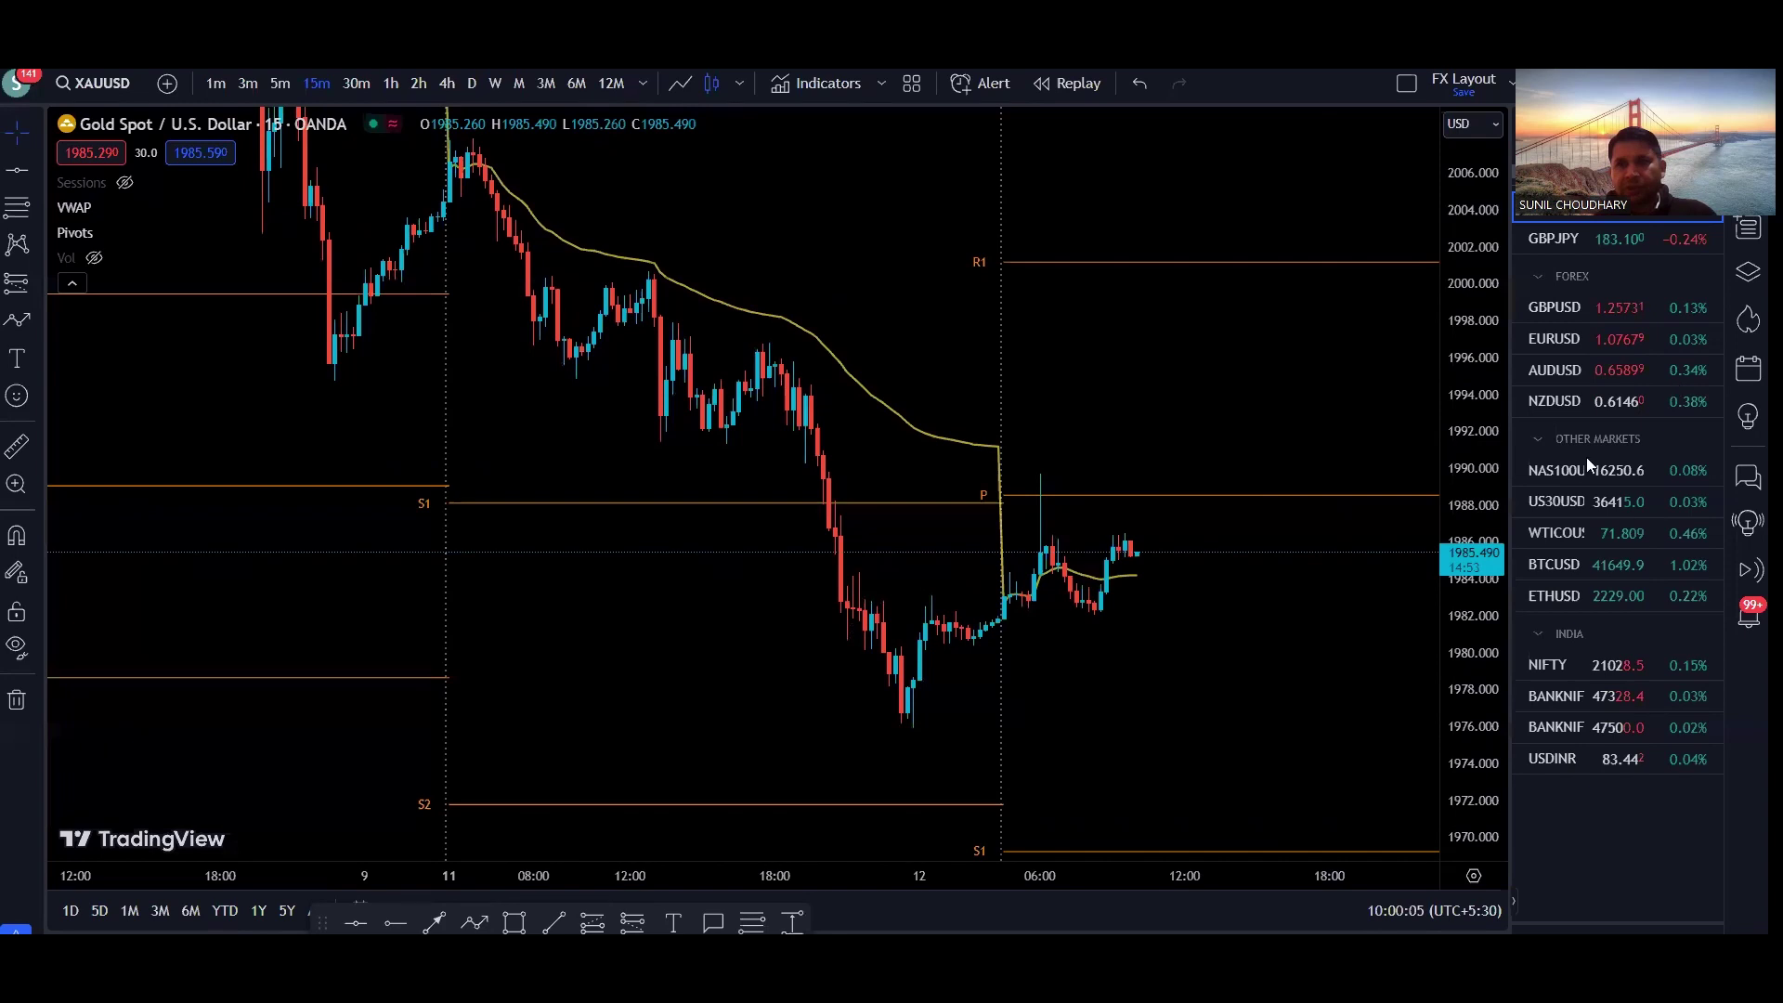
mouse_move(294, 189)
left_mouse_down()
mouse_move(332, 364)
mouse_move(476, 156)
mouse_move(483, 227)
mouse_move(555, 409)
mouse_move(645, 267)
mouse_move(670, 446)
mouse_move(769, 351)
mouse_move(900, 734)
mouse_move(937, 594)
mouse_move(989, 635)
mouse_move(1055, 533)
mouse_move(1093, 606)
mouse_move(1121, 568)
mouse_move(1122, 496)
mouse_move(1181, 575)
mouse_move(1230, 437)
mouse_move(1298, 548)
left_mouse_up()
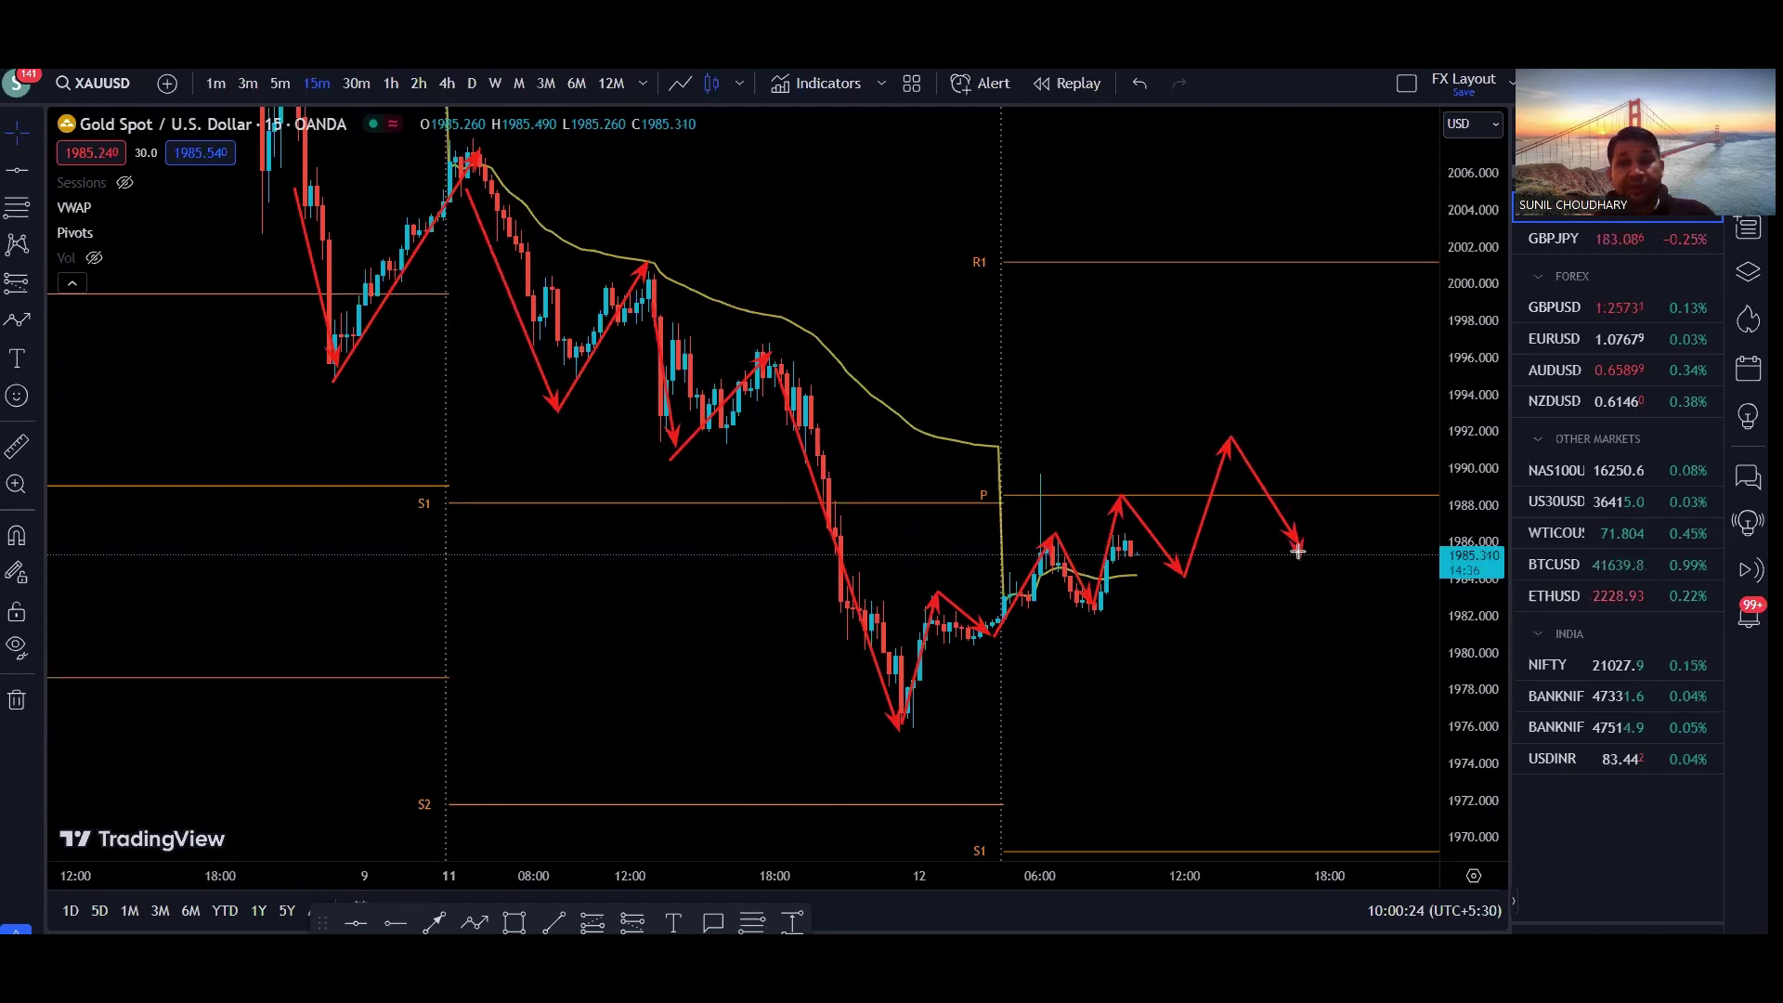
mouse_move(1298, 550)
left_mouse_down()
mouse_move(1347, 625)
mouse_move(1410, 525)
mouse_move(1402, 491)
mouse_move(1424, 718)
left_mouse_up()
left_click_drag(1293, 797, 892, 721)
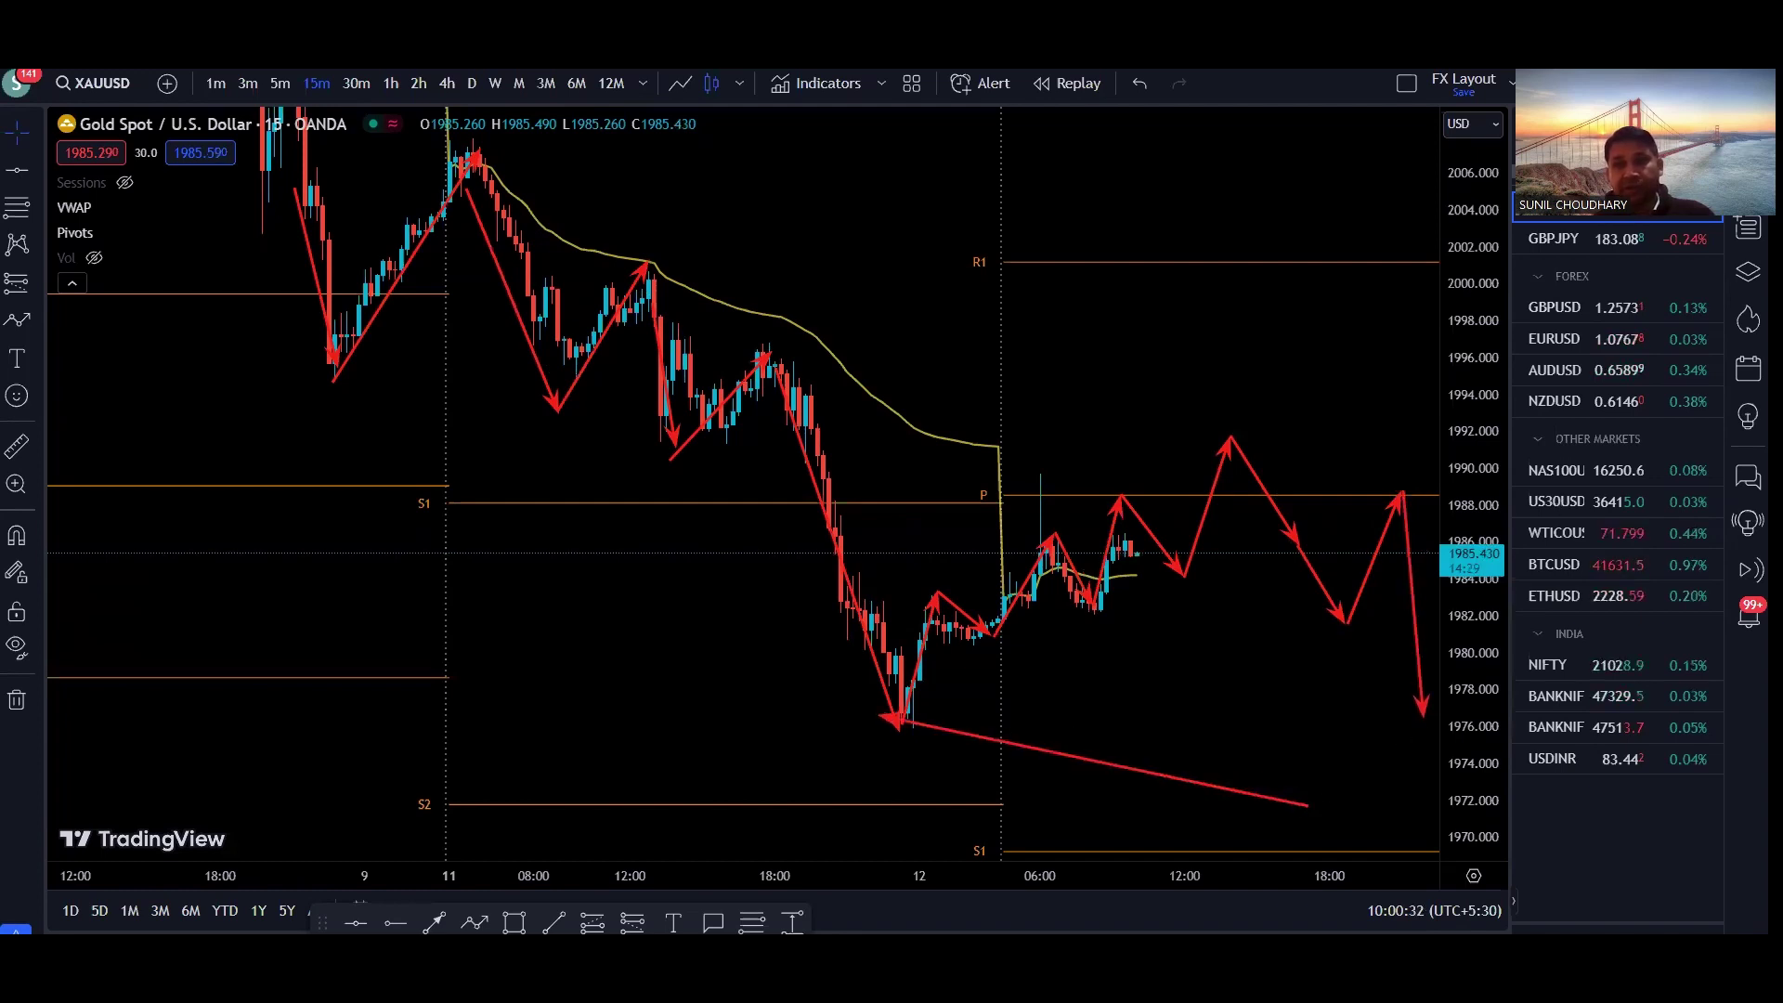
Step: Clear the swing arrows and draw horizontal level arrows at about 1988 and 1993
key("Escape")
left_click_drag(805, 505, 1271, 495)
left_click_drag(633, 422, 1355, 416)
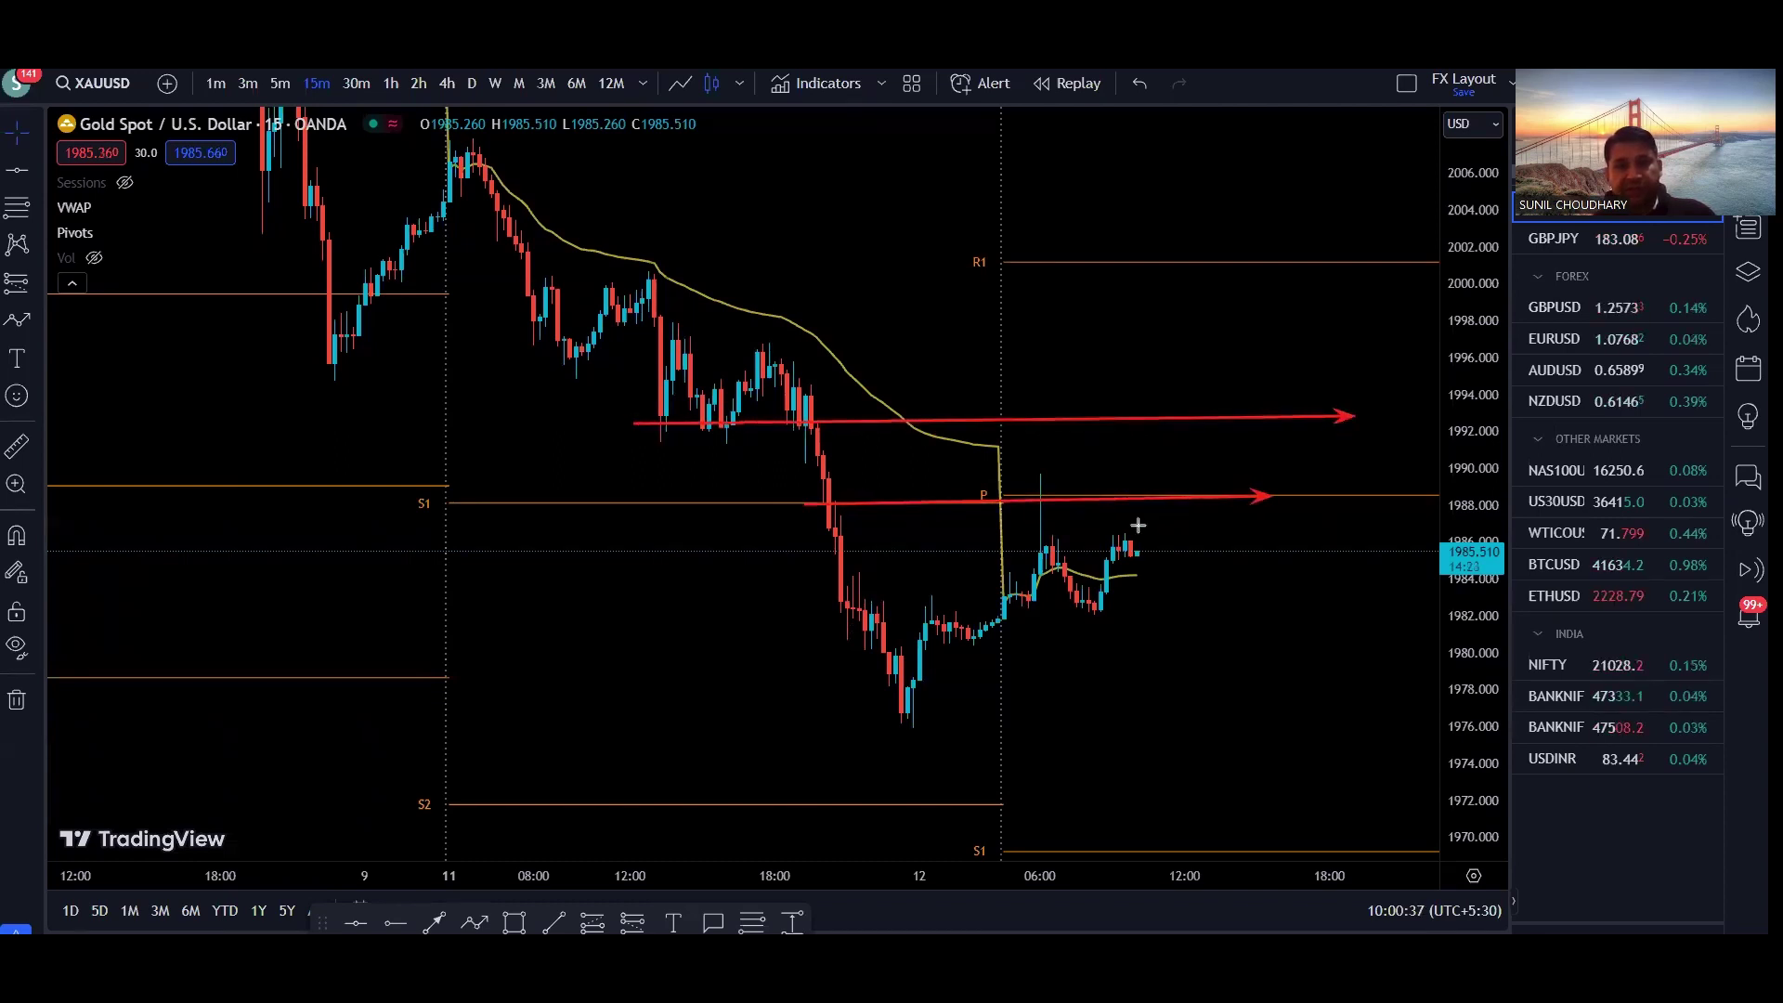
Step: Draw projected paths of a breakout with pullback and a rejection towards 1982, point to the recent low, and clear all arrows
mouse_move(1130, 487)
left_mouse_down()
mouse_move(1142, 430)
mouse_move(1227, 498)
mouse_move(1270, 495)
mouse_move(1245, 418)
left_mouse_up()
left_click_drag(1113, 356, 1135, 395)
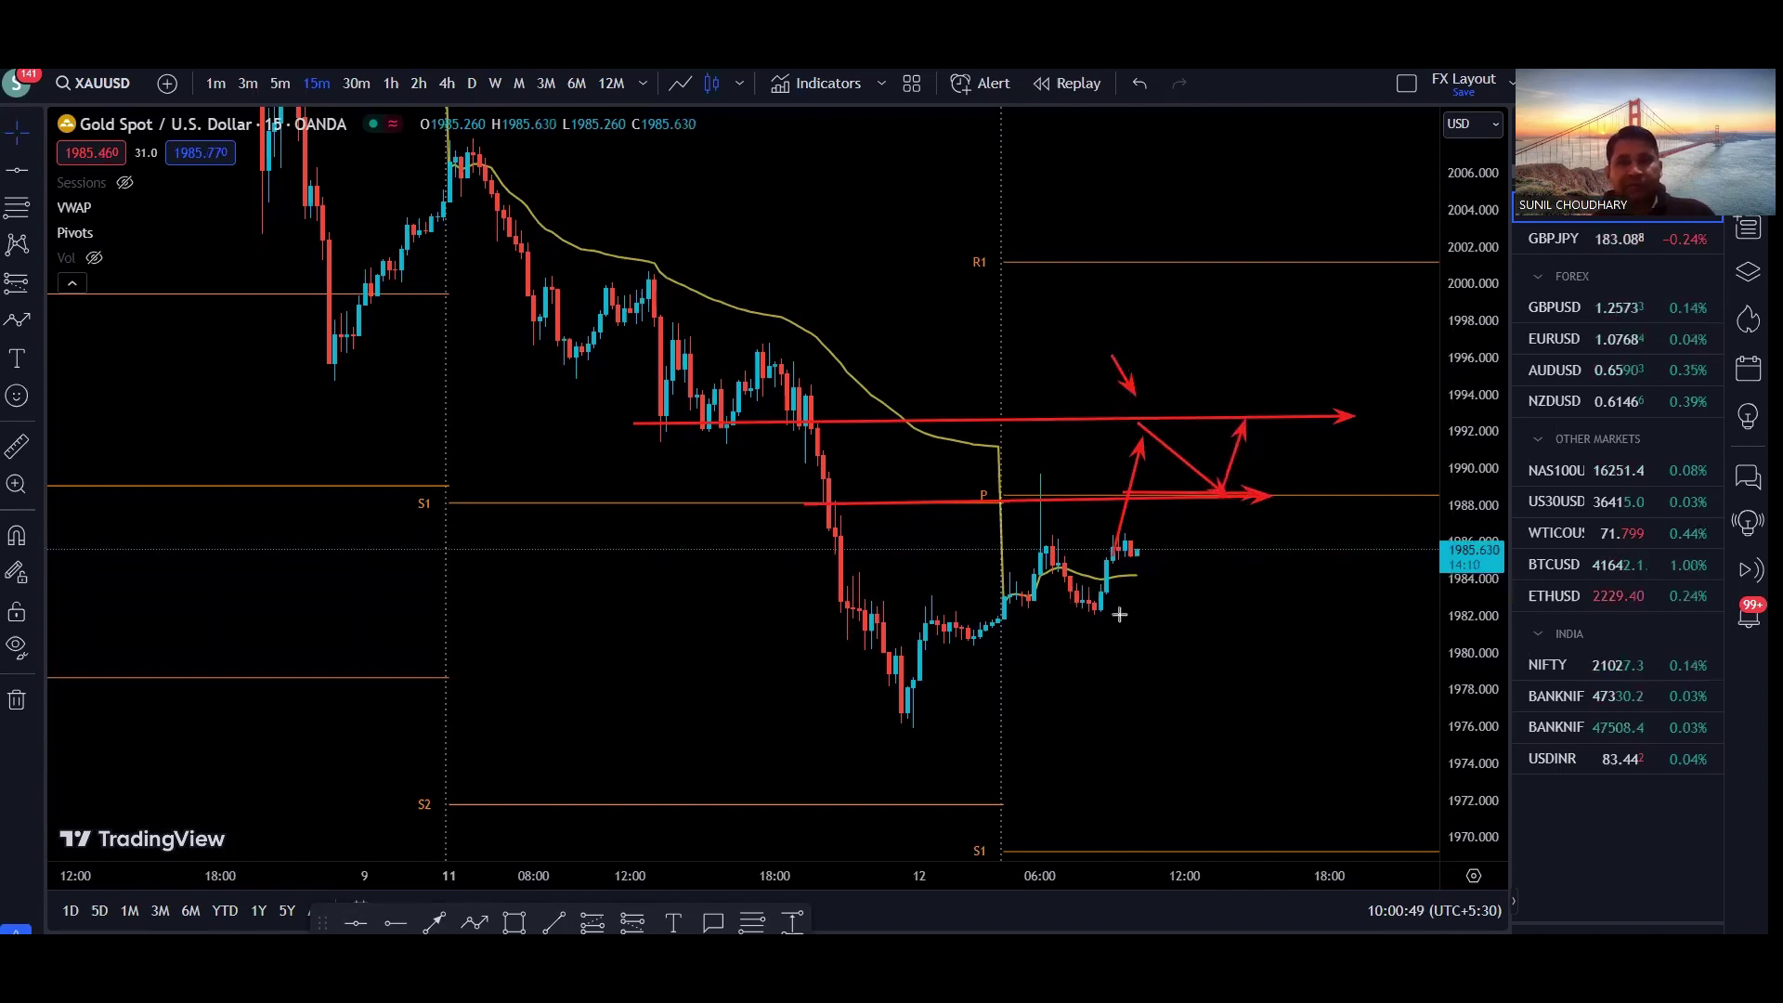
mouse_move(1139, 546)
left_mouse_down()
mouse_move(1178, 457)
mouse_move(1247, 526)
left_mouse_up()
mouse_move(1250, 529)
left_mouse_down()
mouse_move(1291, 608)
mouse_move(1340, 509)
mouse_move(1380, 613)
left_mouse_up()
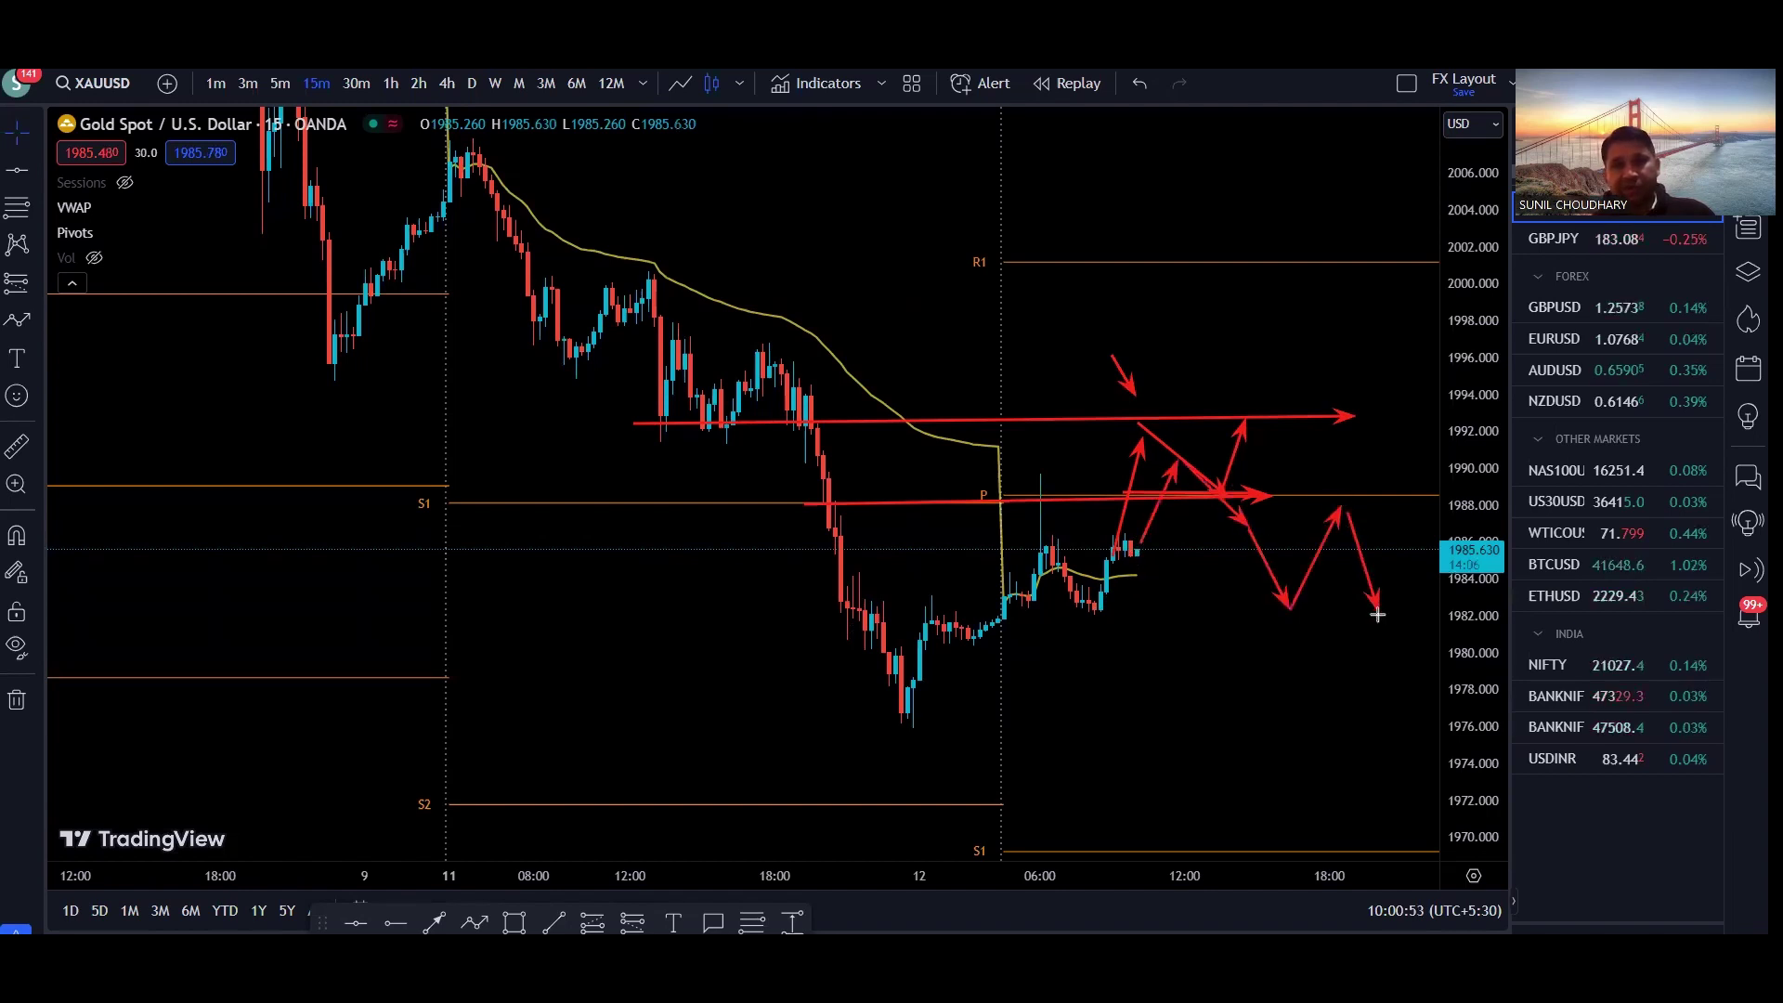
left_click_drag(1269, 781, 1003, 719)
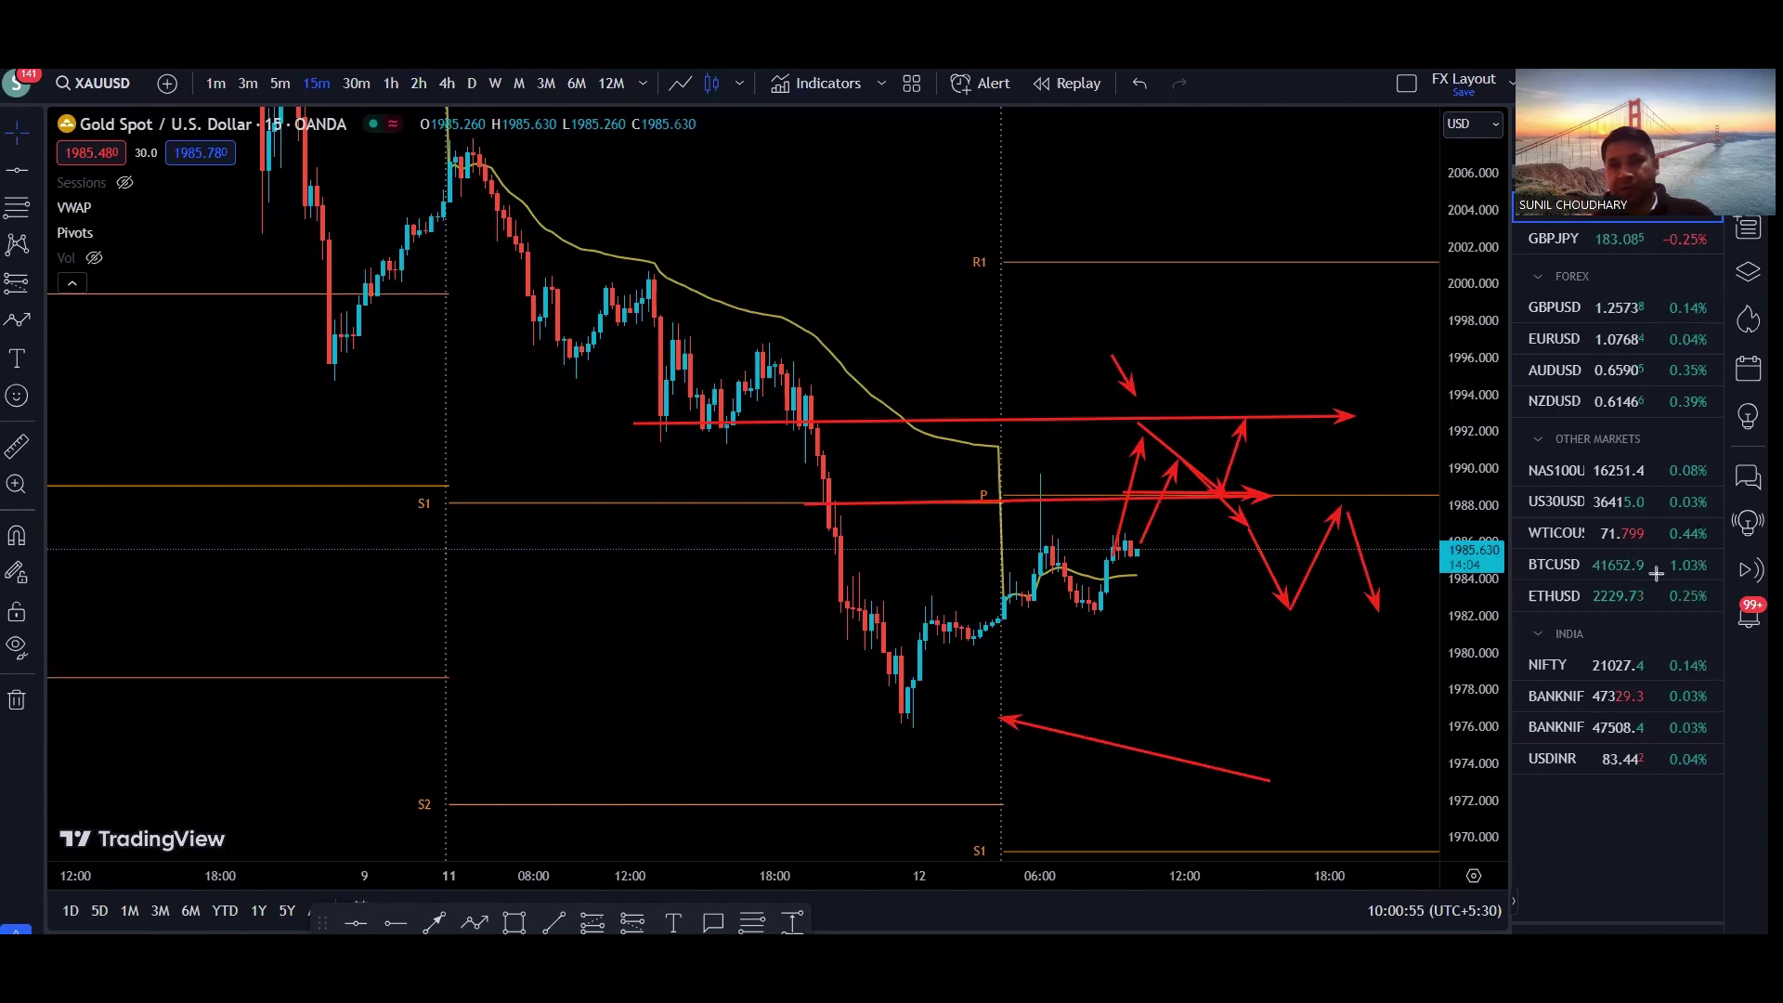
key("e")
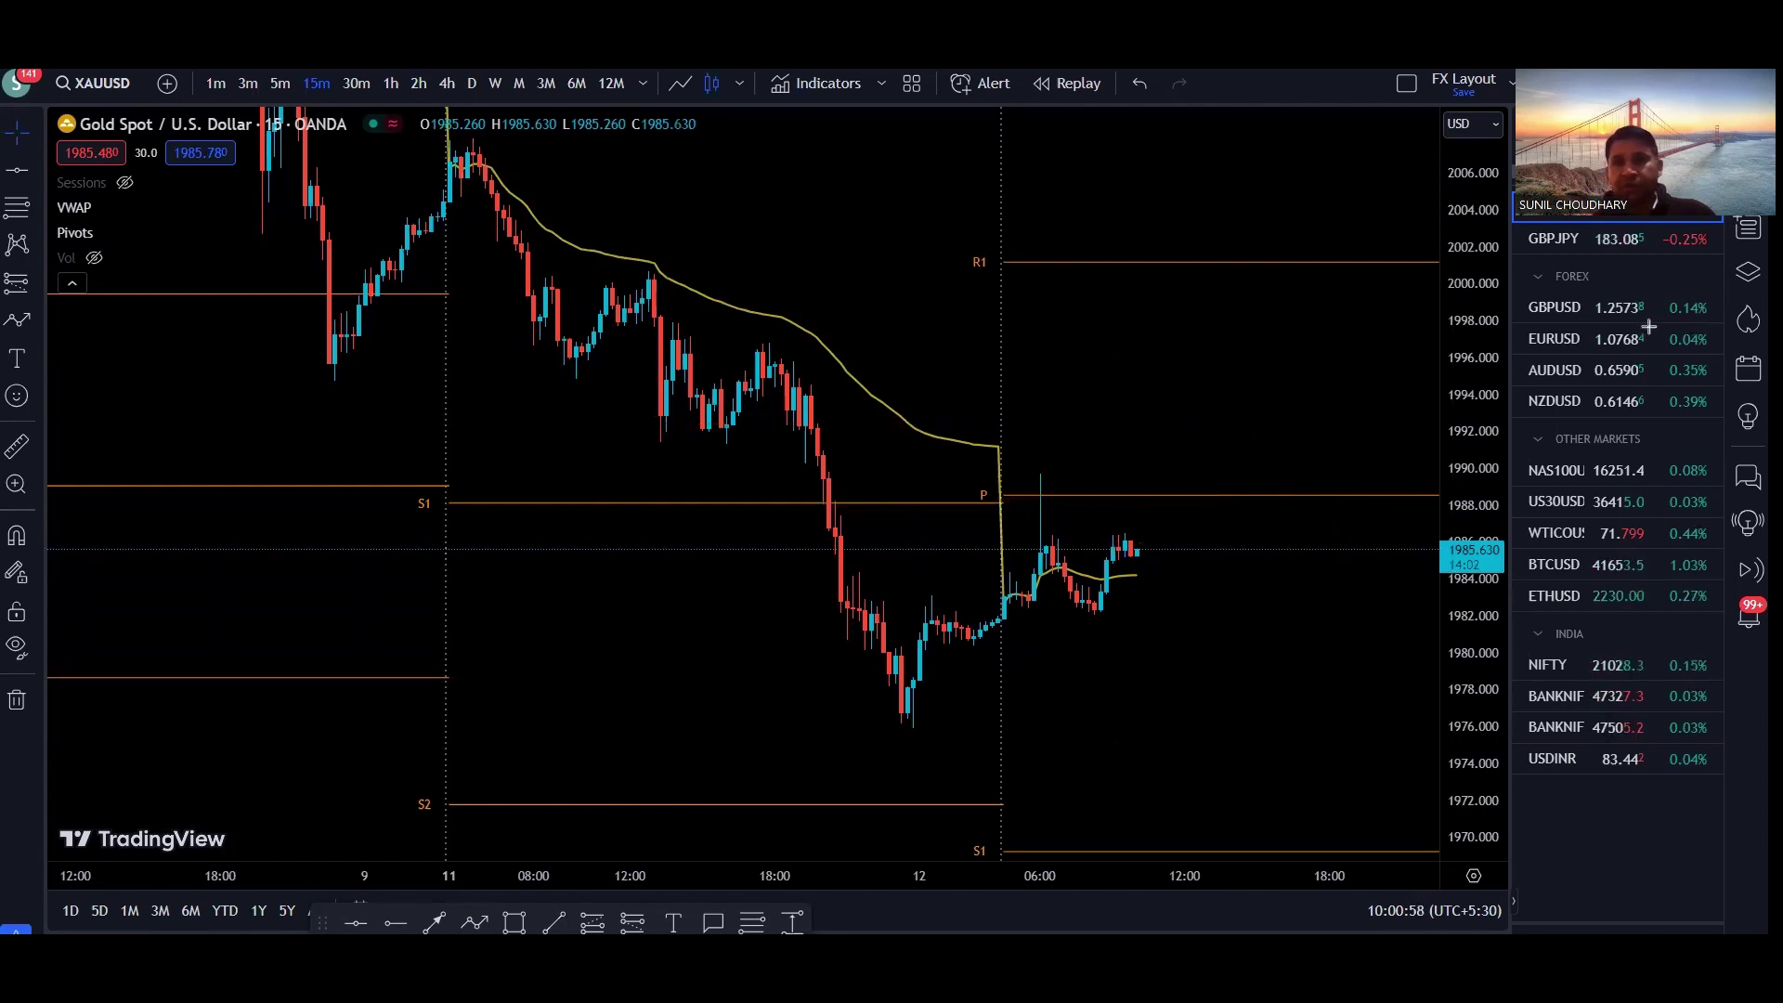
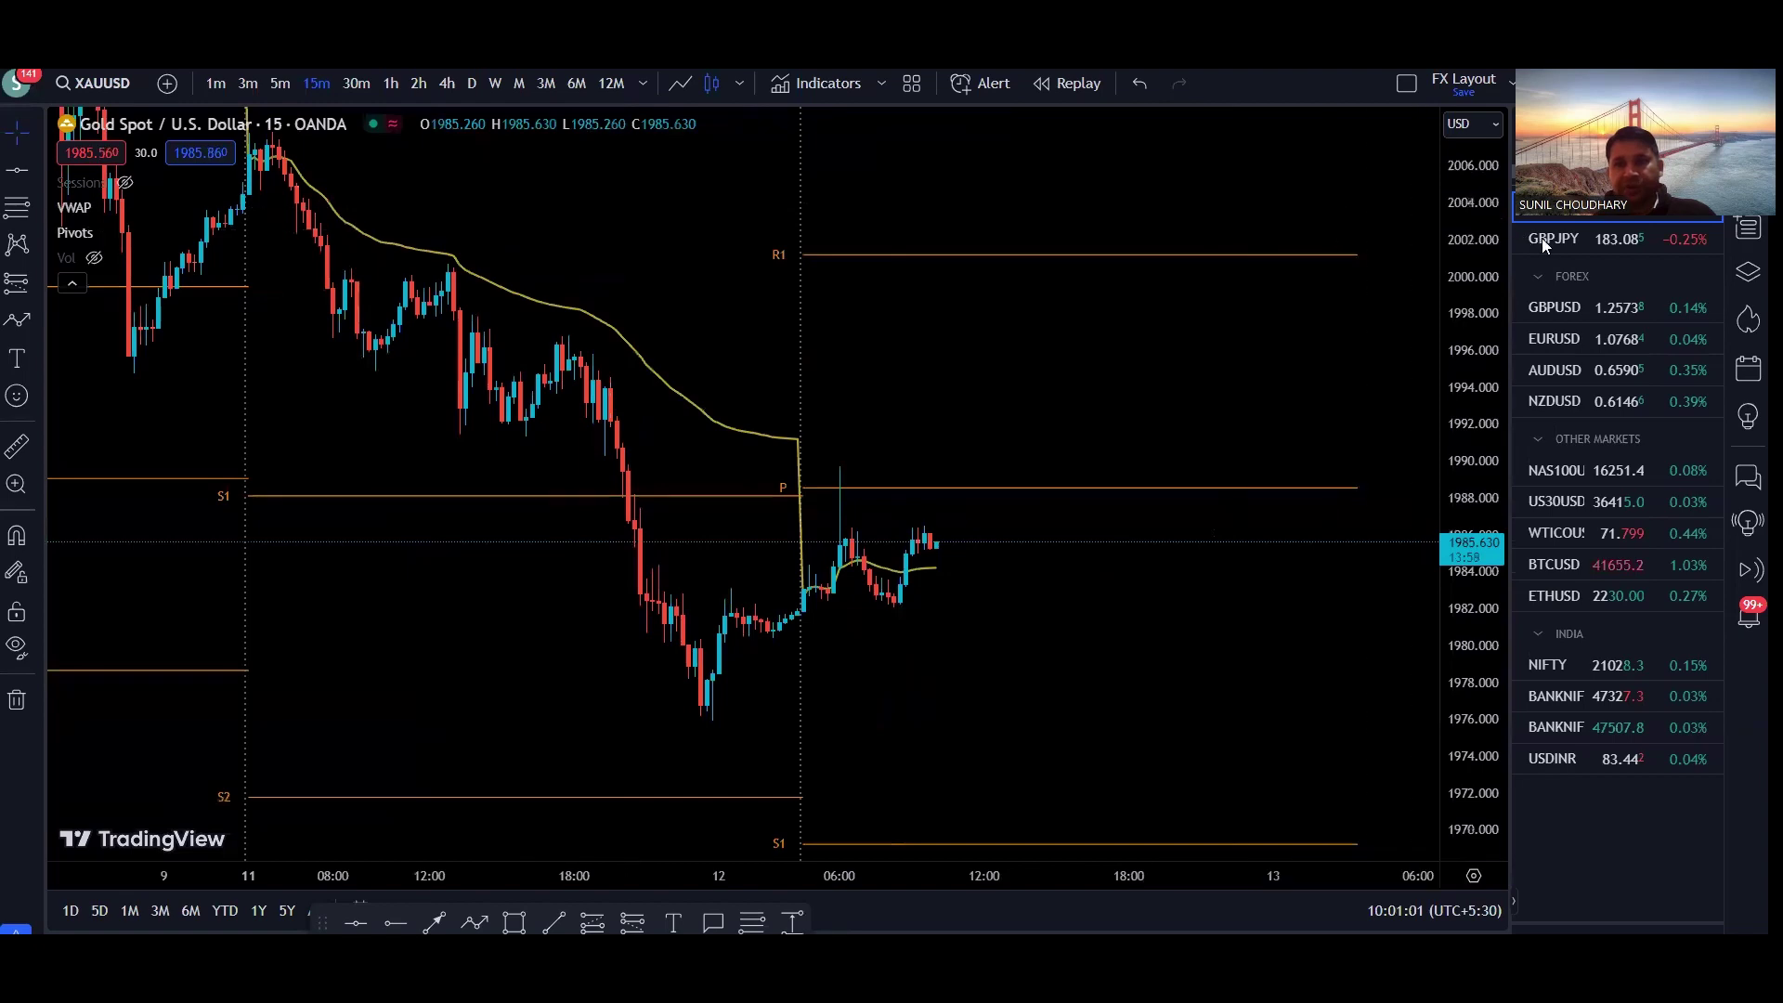
Step: Open the GBPJPY chart from the watchlist, hide the indicators and switch to the daily timeframe
left_click(1546, 238)
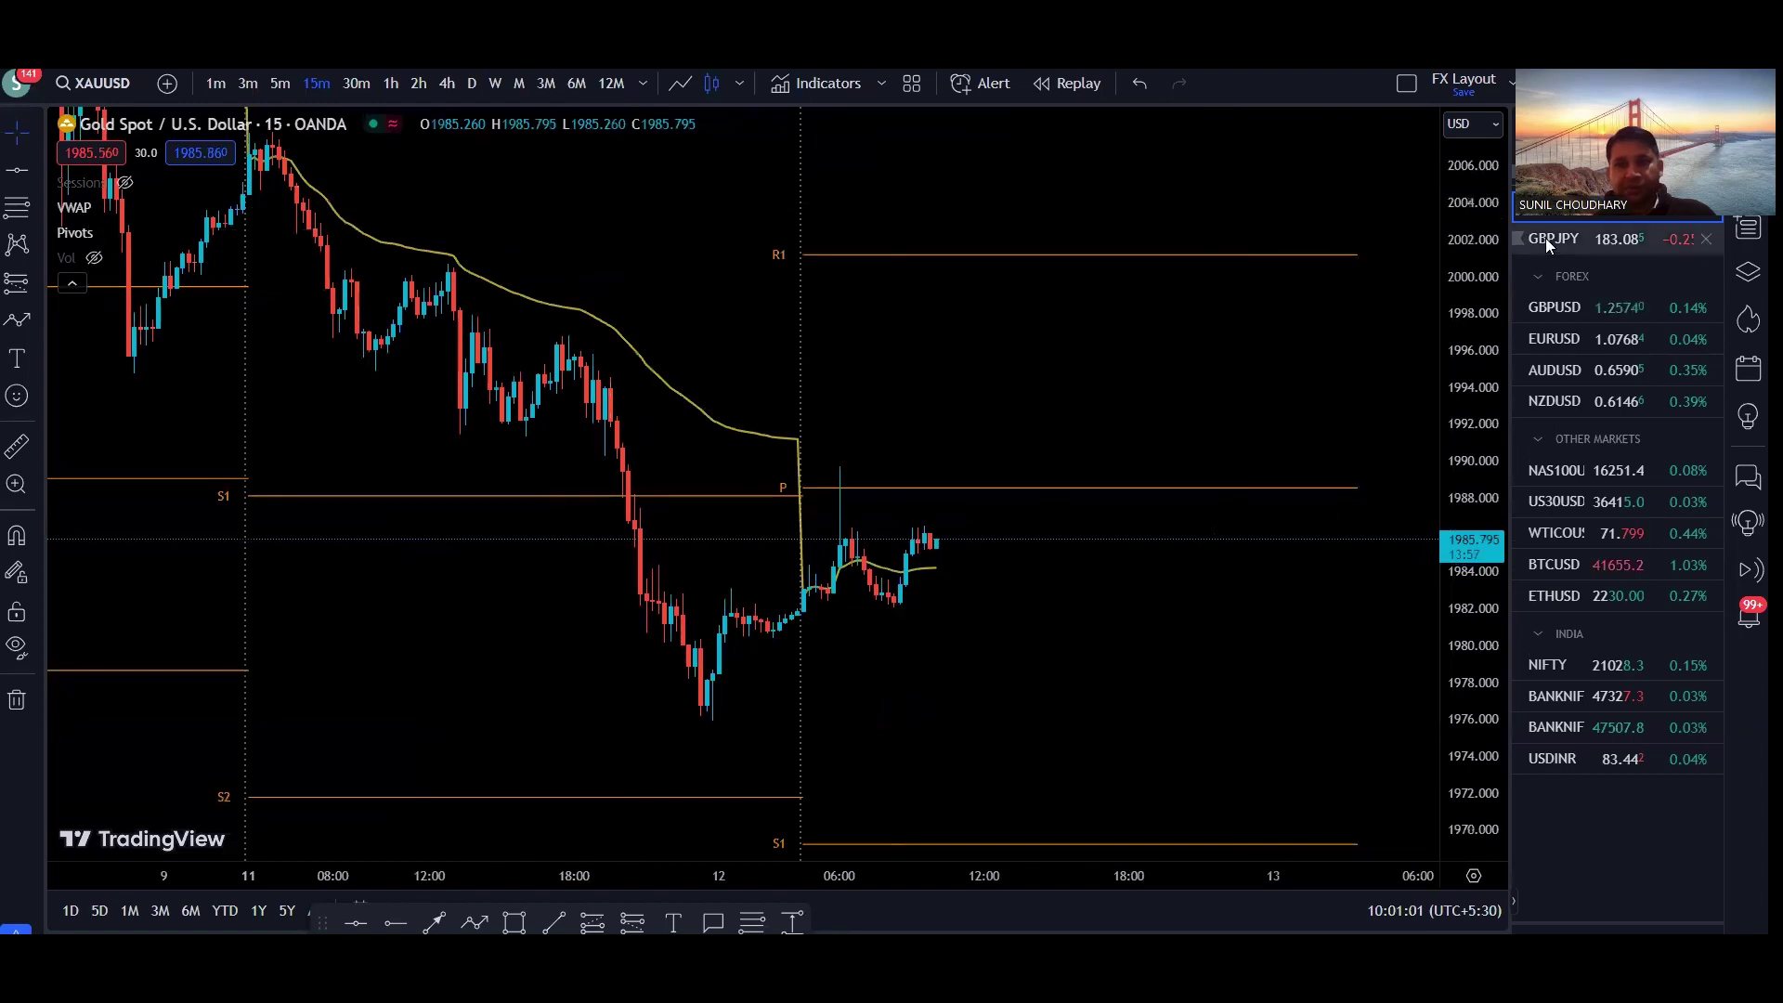
left_click(17, 647)
left_click(74, 743)
left_click(467, 85)
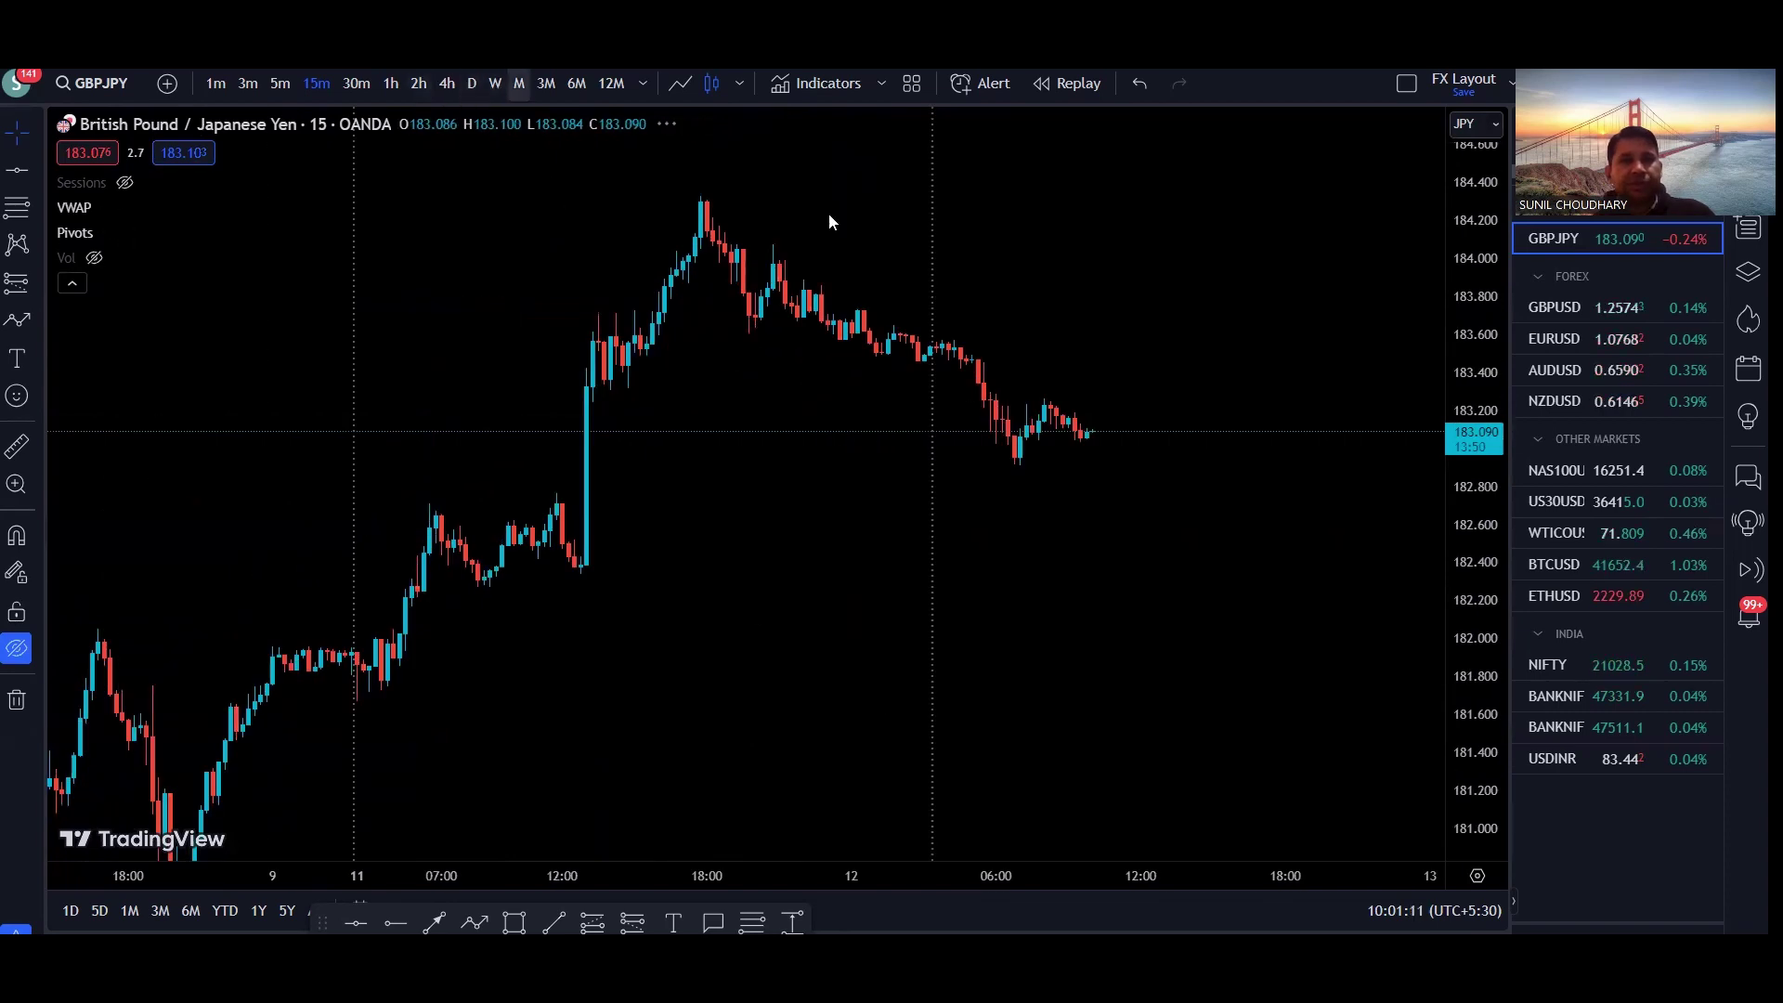
left_click_drag(1456, 343, 1457, 772)
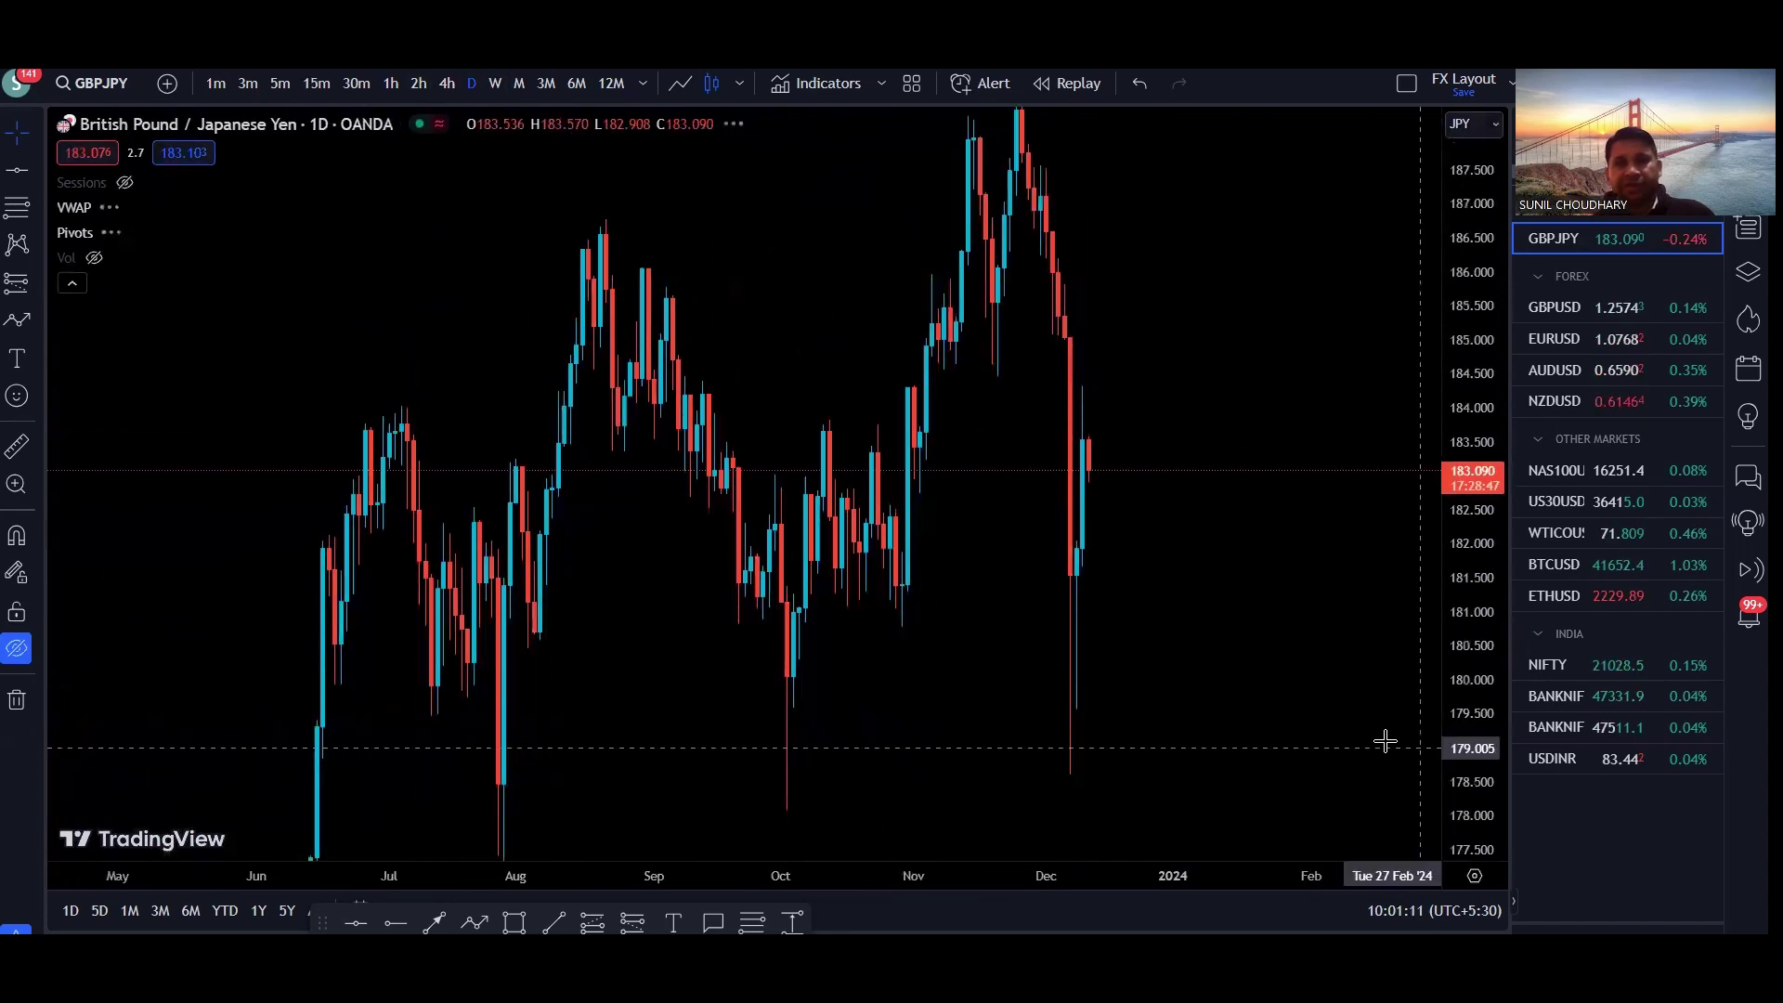
left_click_drag(1166, 622, 1248, 682)
scroll(1249, 682, "up", 3)
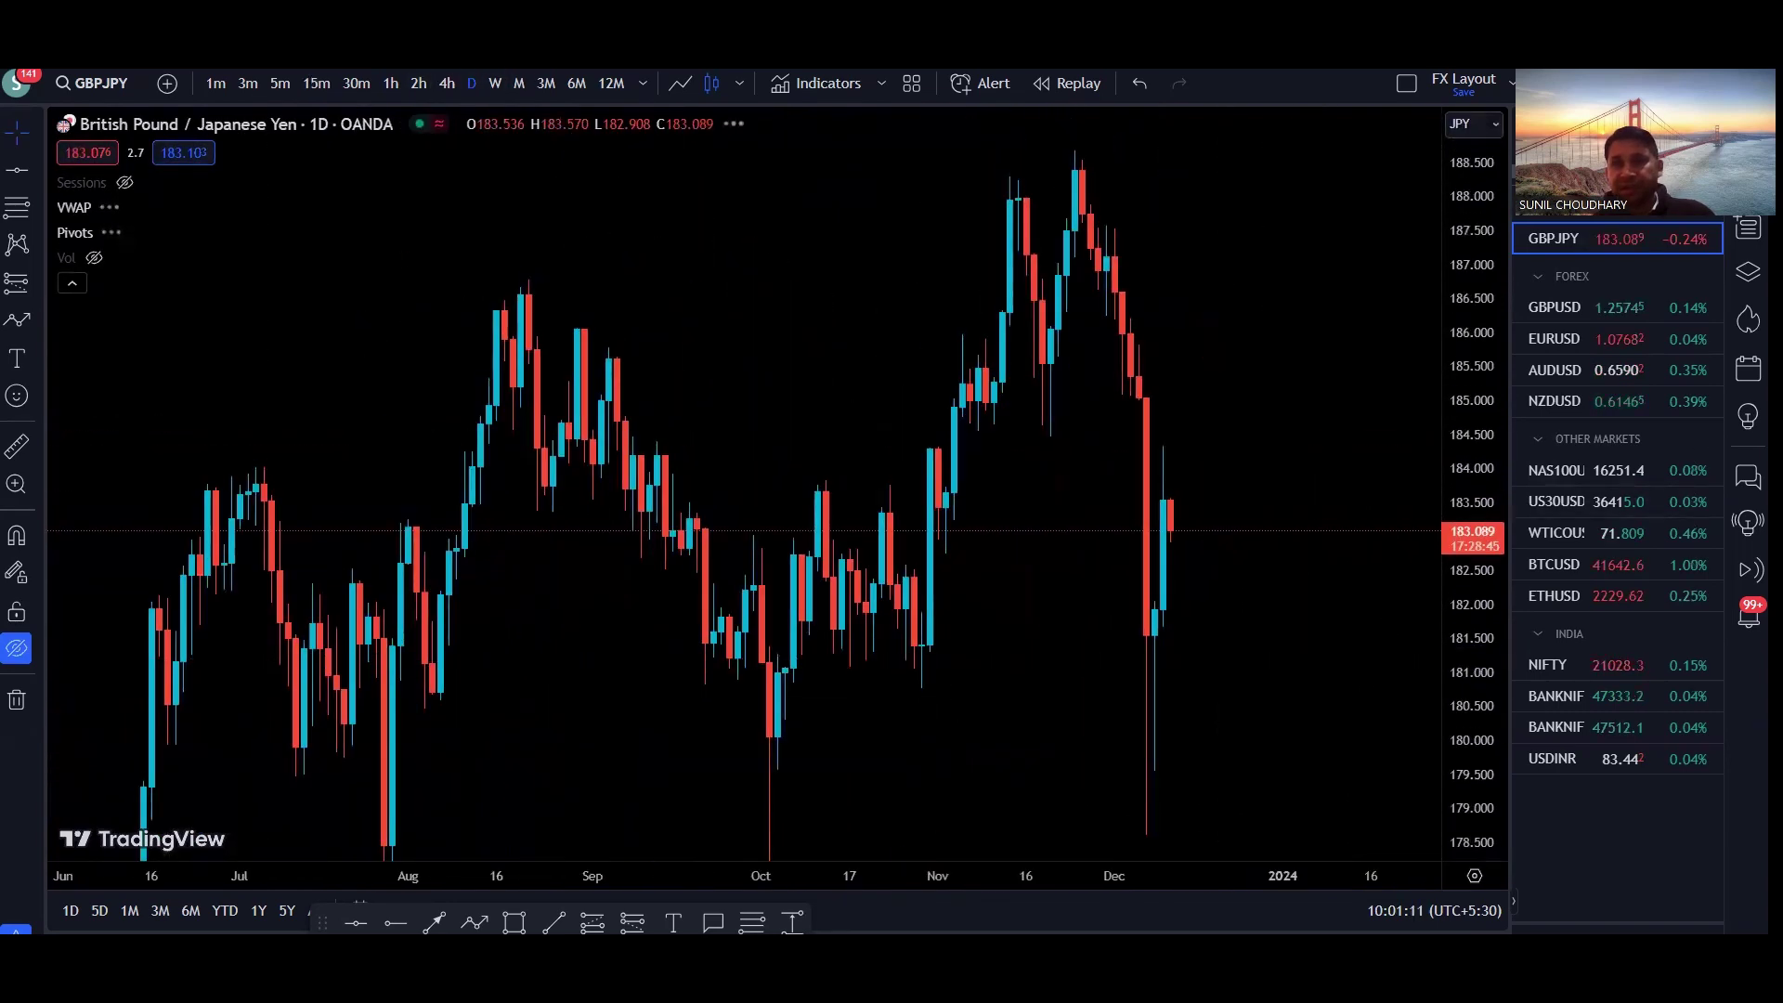
Step: Point arrows at the latest daily candle and the recent high near 184.3, with a horizontal level arrow at about 183.3
left_click_drag(1323, 641, 1176, 561)
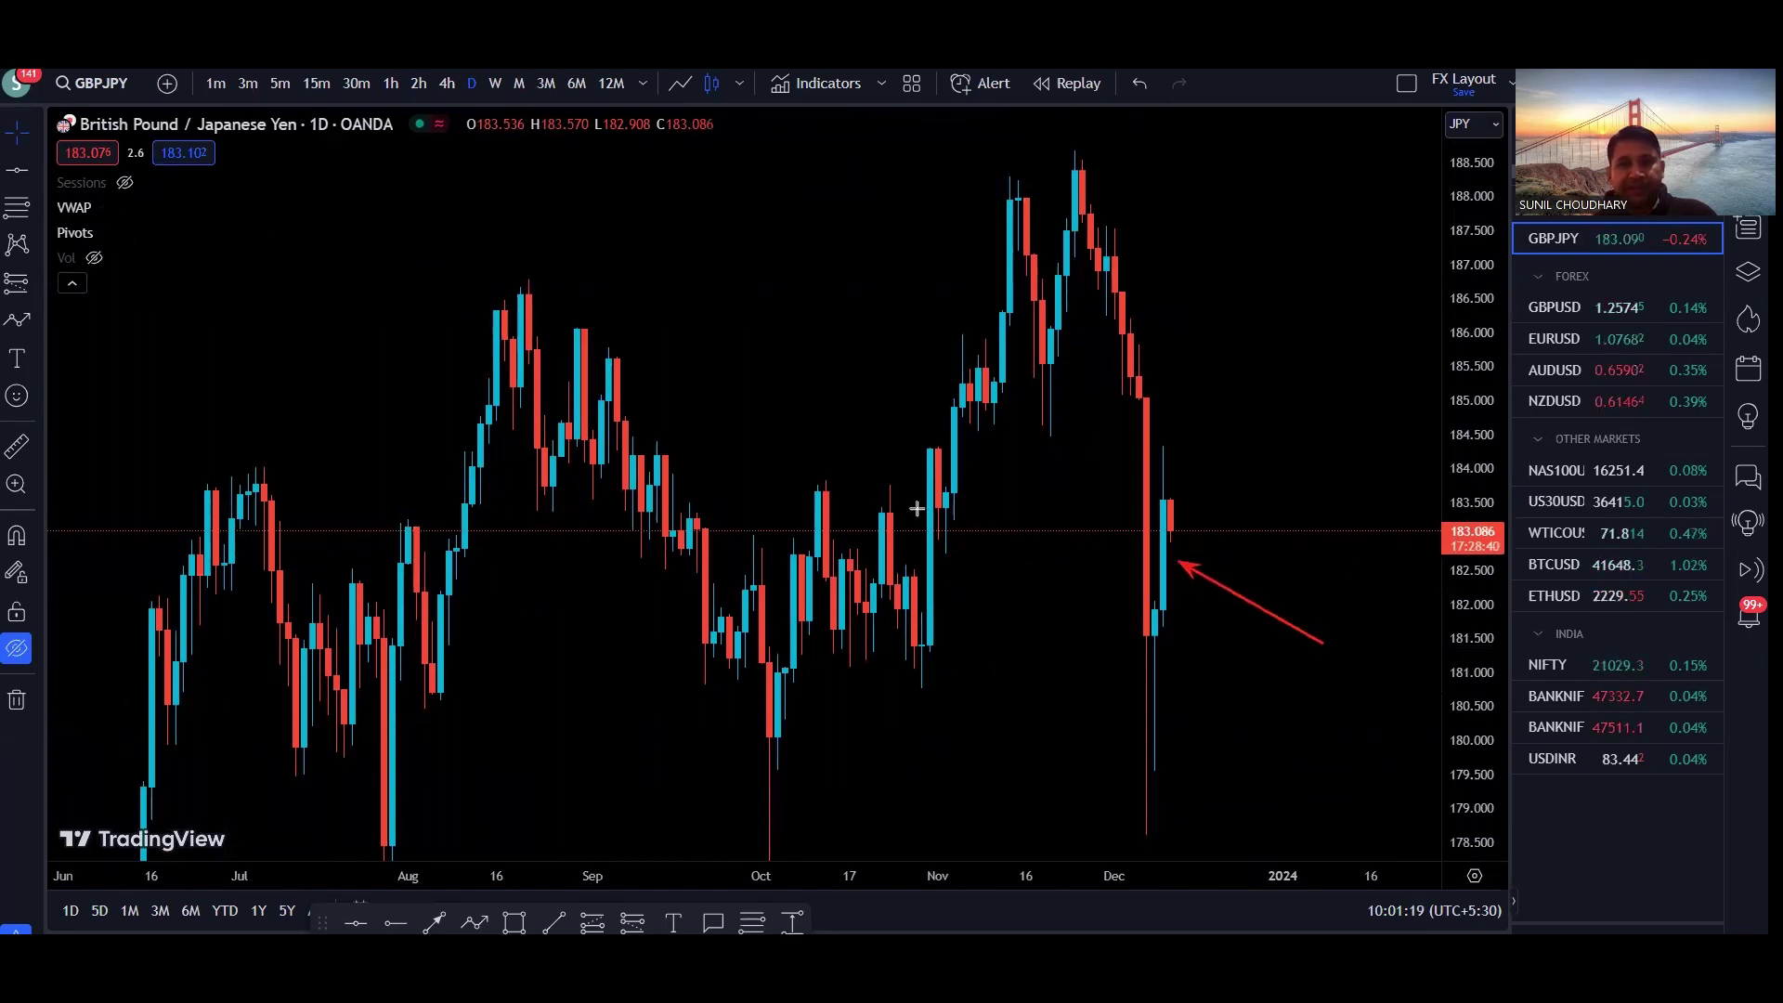
left_click_drag(856, 513, 1242, 512)
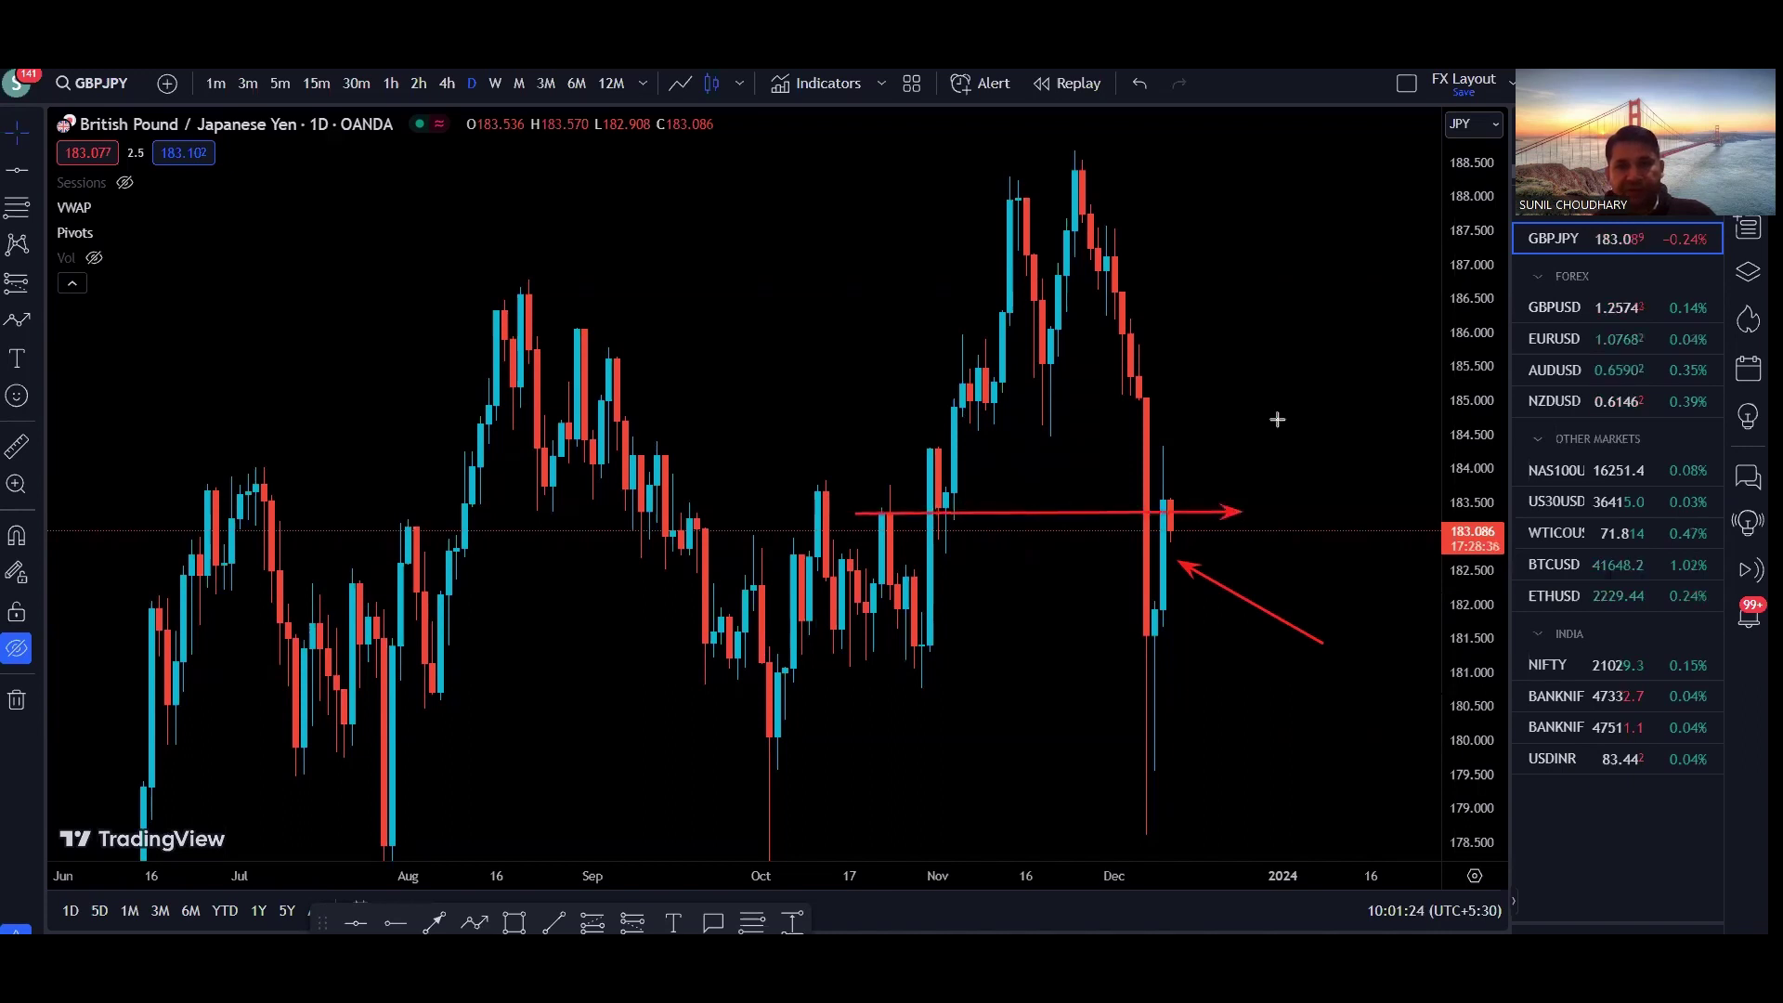
mouse_move(1277, 421)
left_mouse_down()
mouse_move(1169, 491)
mouse_move(1180, 517)
mouse_move(1170, 442)
left_mouse_up()
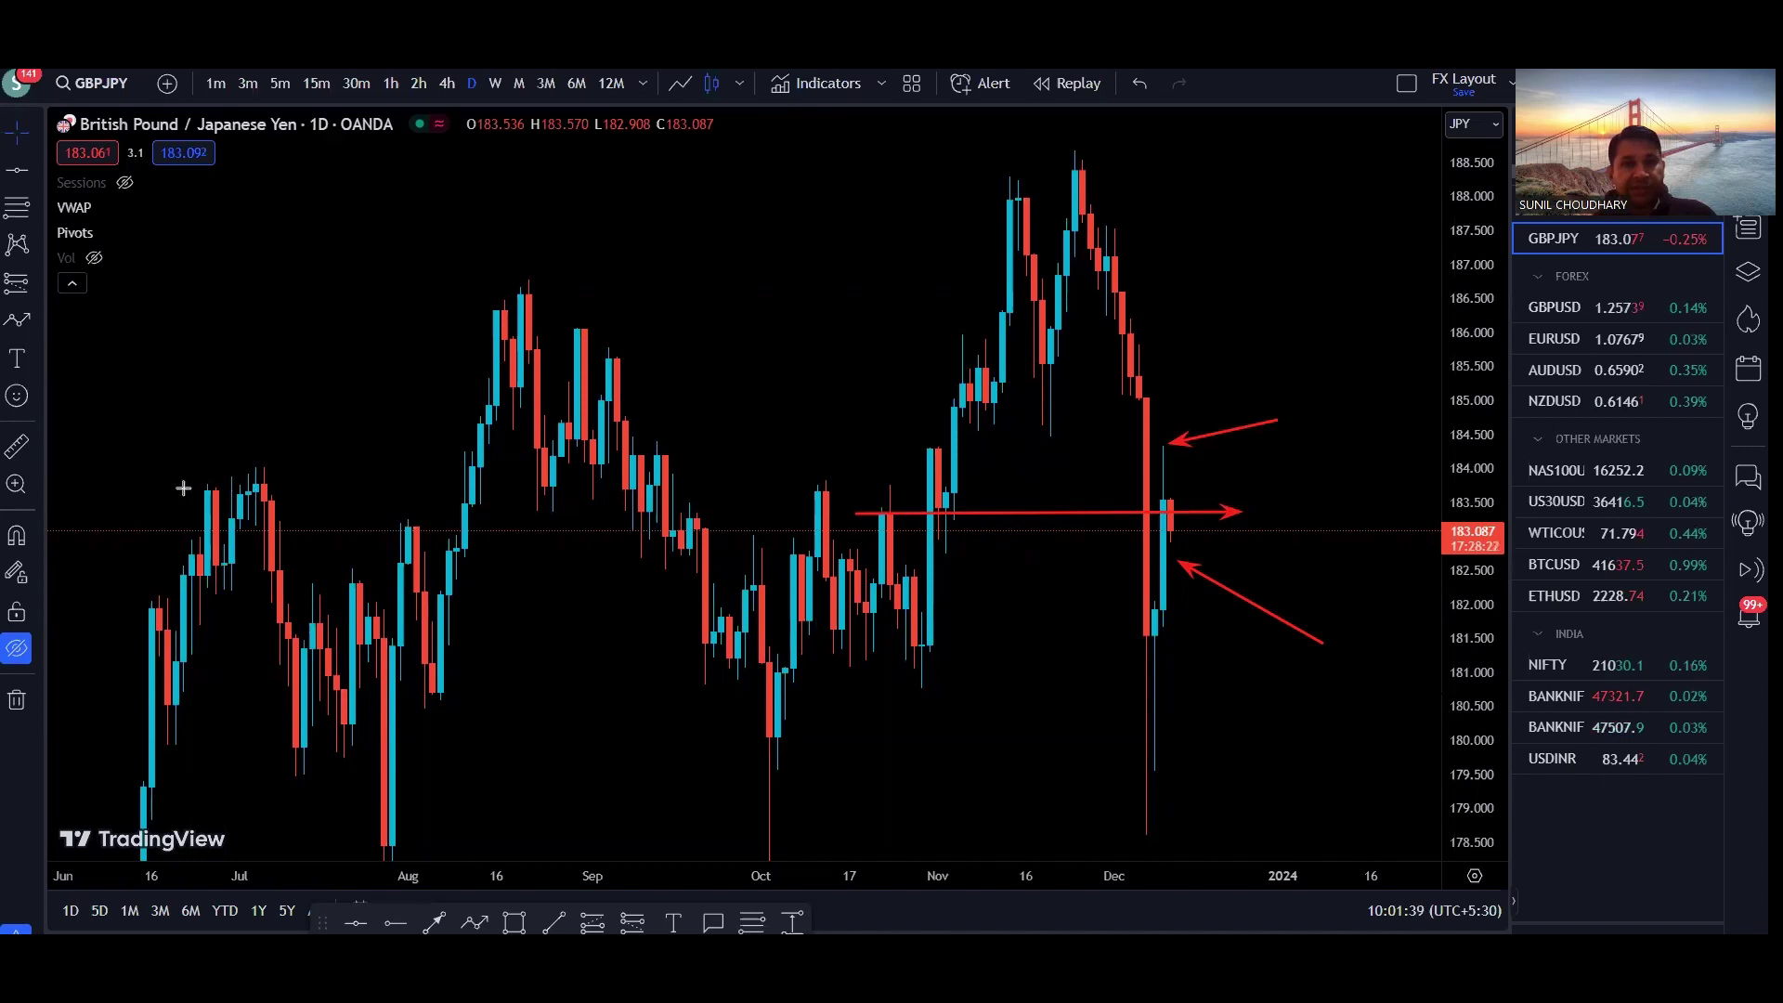
Step: Draw a long horizontal level arrow at about 183.7 from the early-summer highs and mark its July, August–September and October touches with arrows
left_click_drag(183, 483, 1293, 489)
left_click_drag(236, 410, 265, 479)
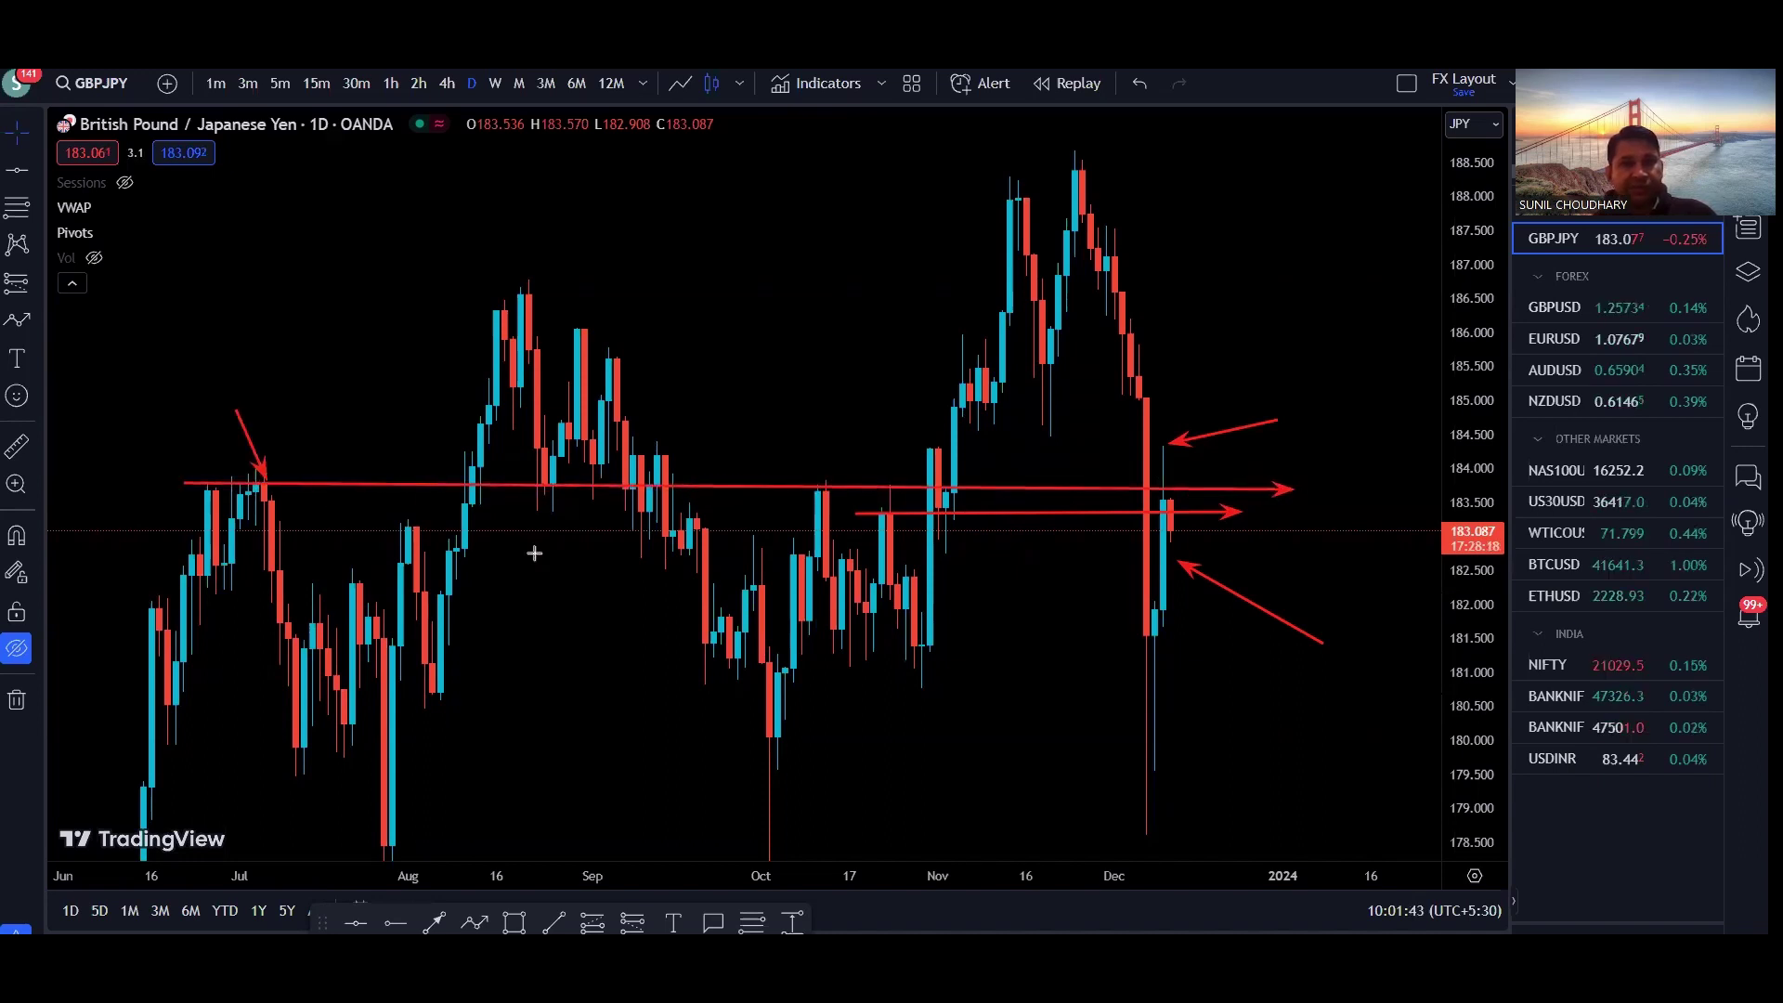
mouse_move(541, 564)
left_mouse_down()
mouse_move(542, 515)
mouse_move(623, 516)
left_mouse_up()
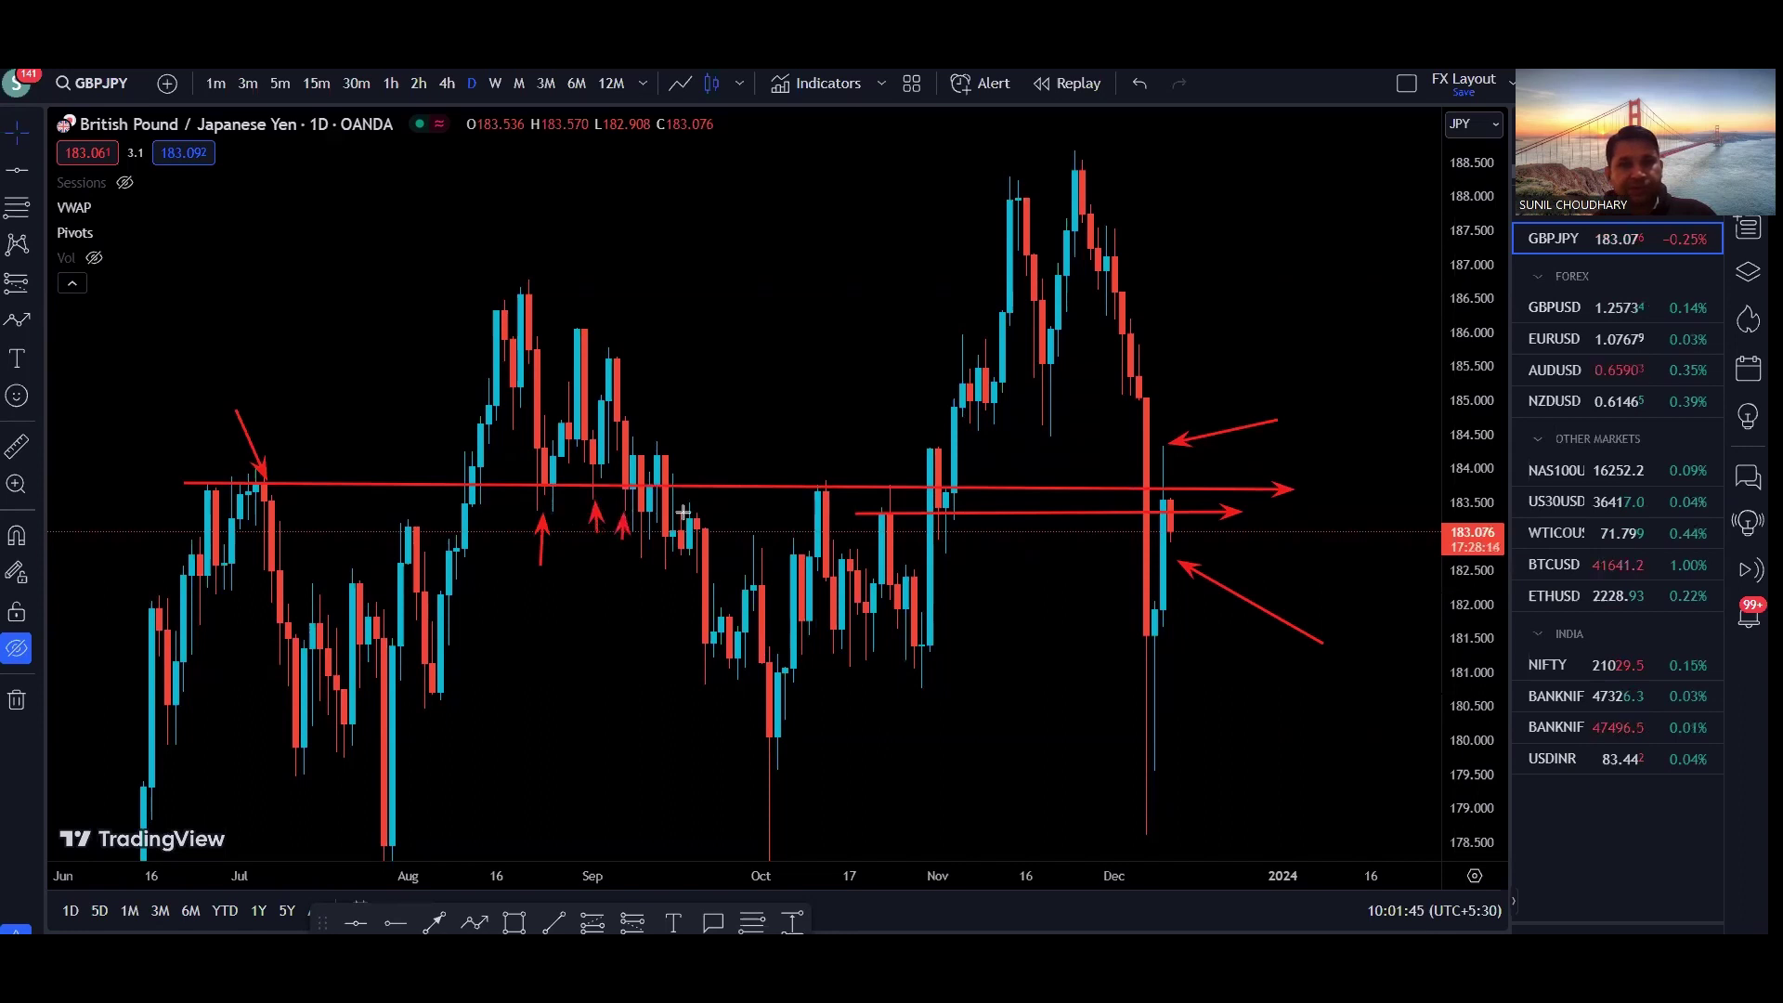
mouse_move(791, 419)
left_mouse_down()
mouse_move(812, 454)
mouse_move(887, 461)
left_mouse_up()
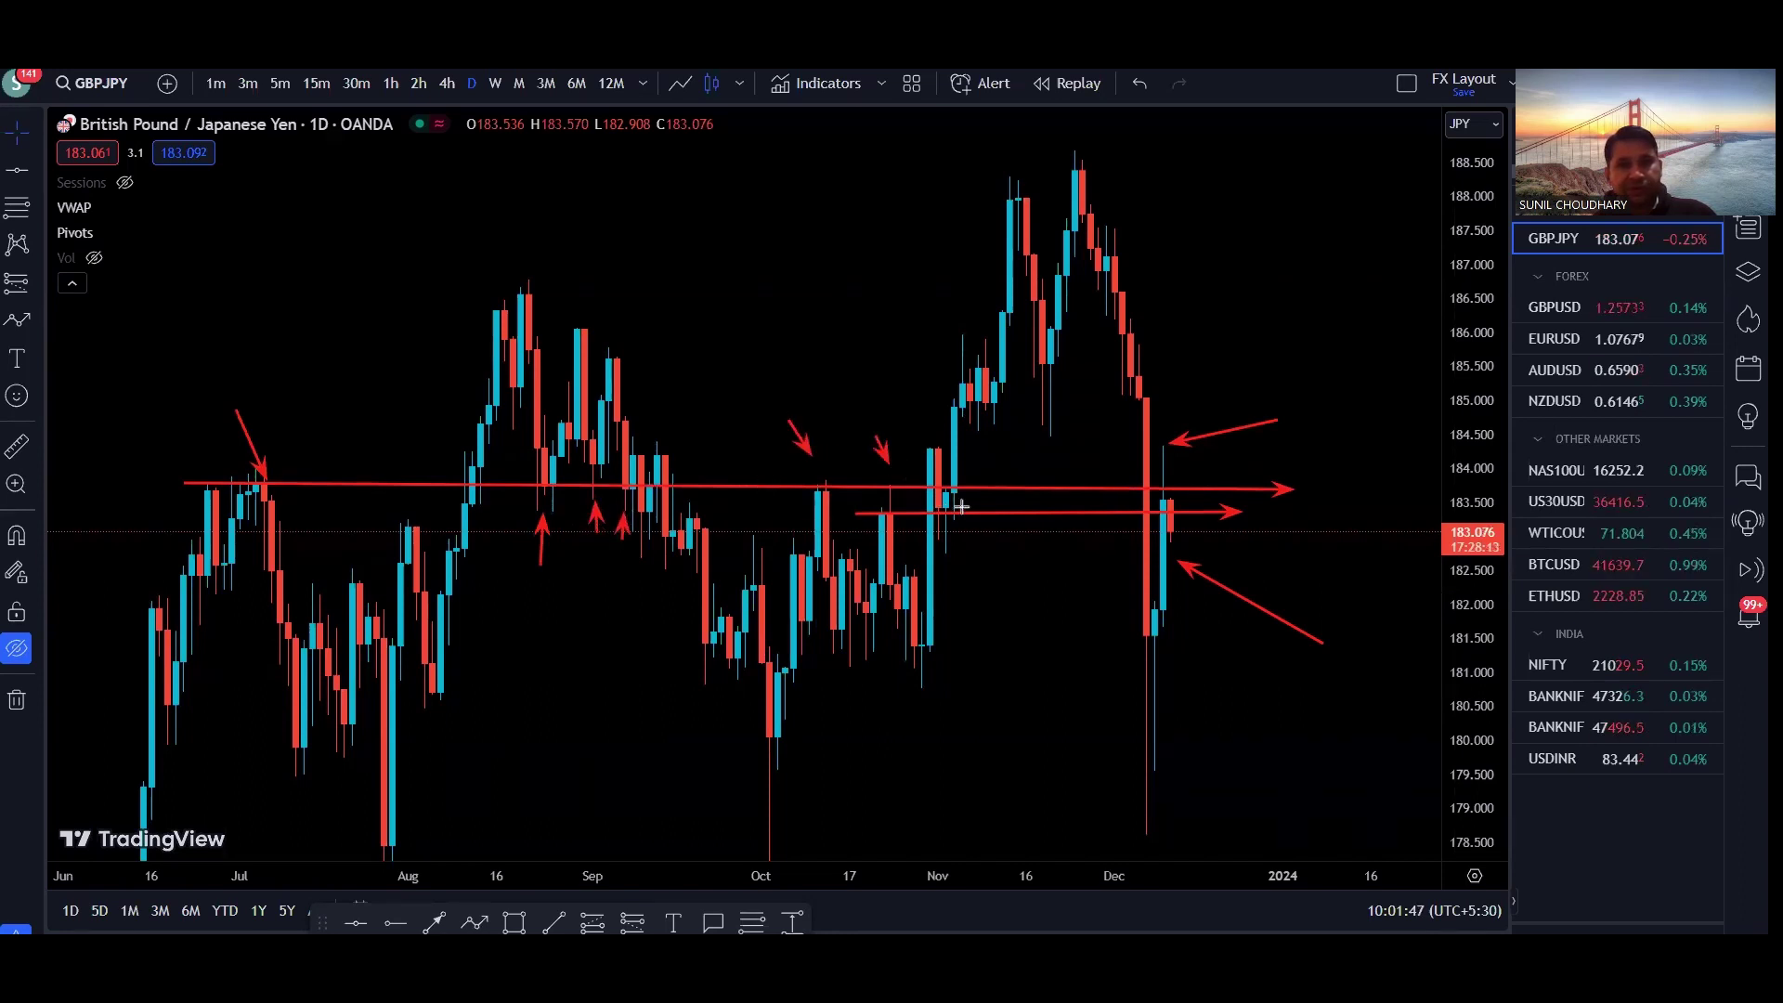
Step: Point to the latest daily candles, mark the level near 181.4 with arrows, and clear all arrows
left_click_drag(1243, 652, 1163, 552)
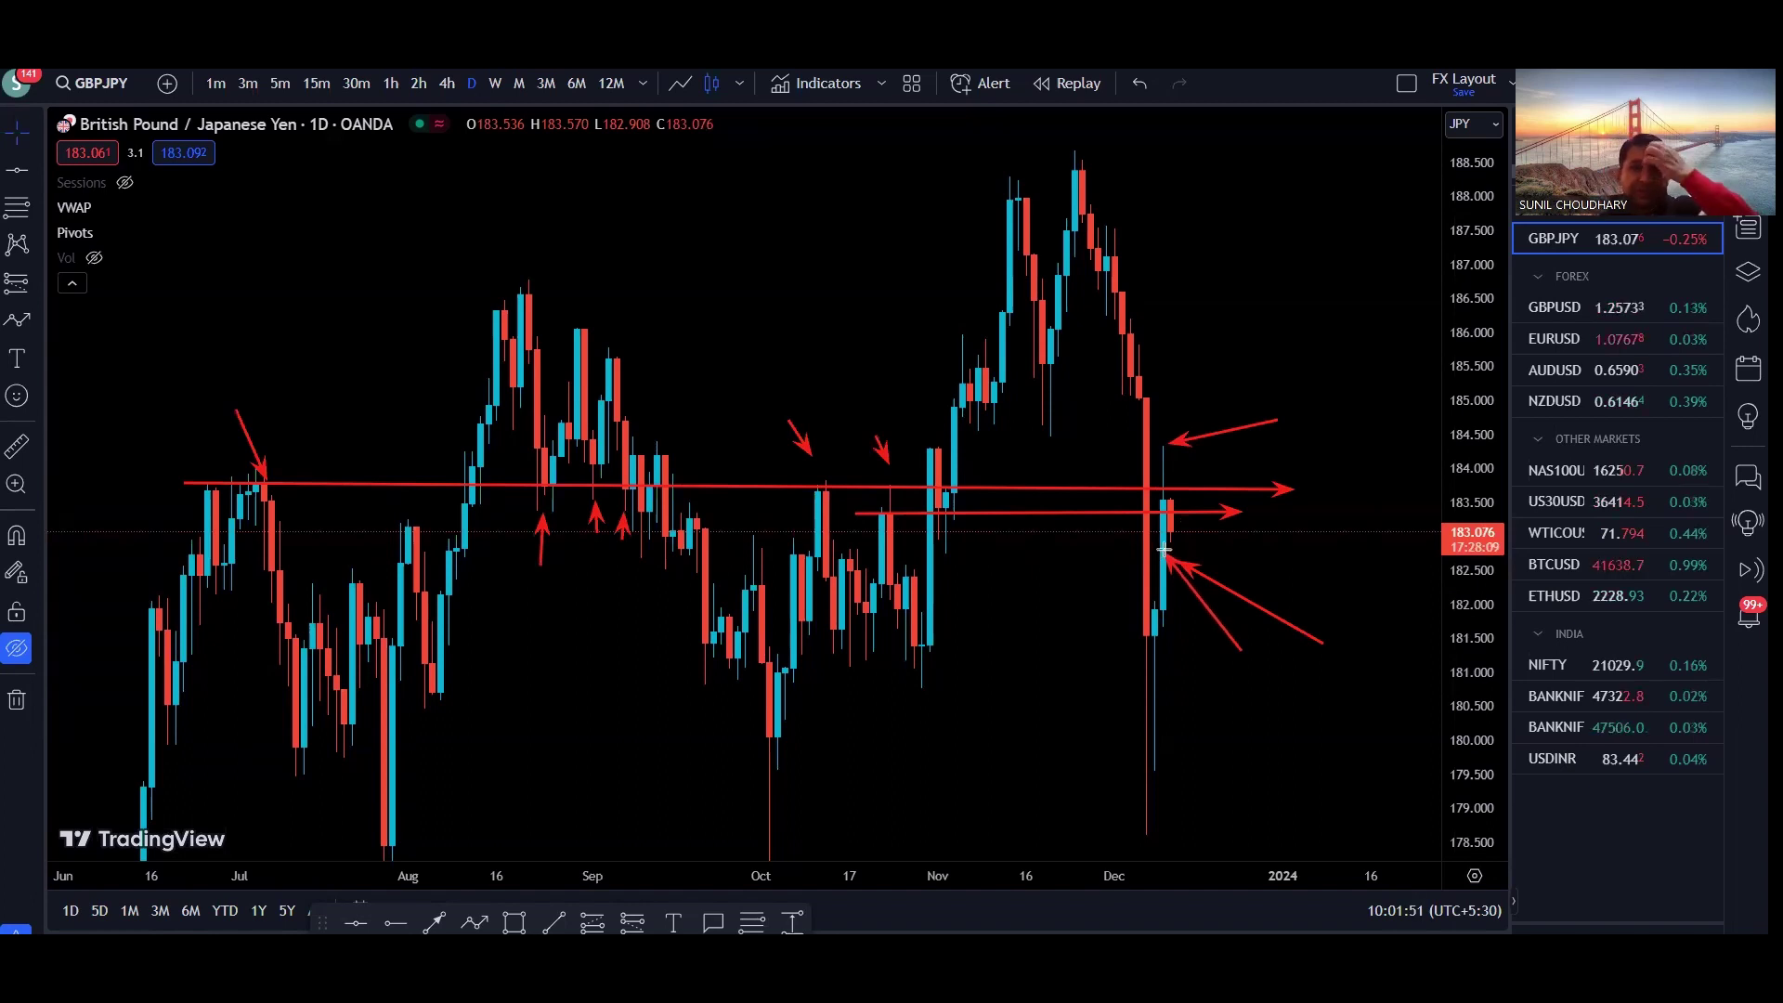
mouse_move(1165, 552)
left_mouse_down()
mouse_move(1175, 501)
mouse_move(322, 470)
mouse_move(1206, 501)
mouse_move(1183, 490)
mouse_move(1151, 655)
mouse_move(1148, 640)
mouse_move(1201, 670)
left_mouse_up()
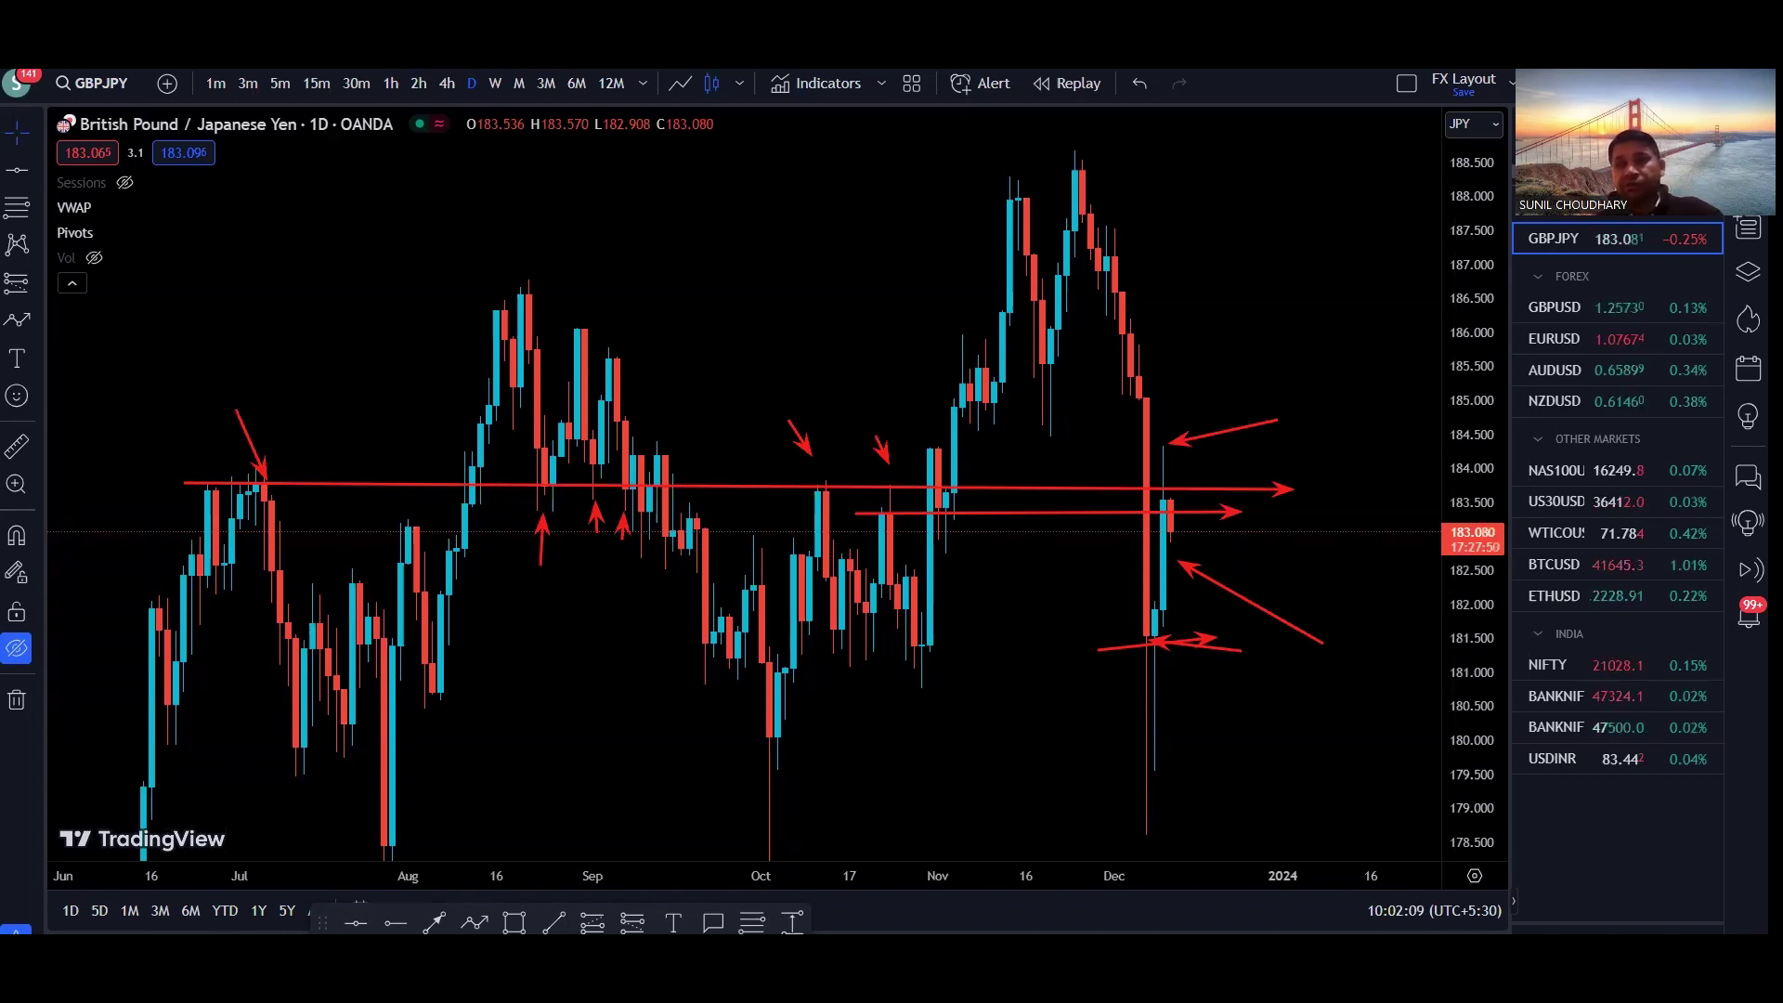
key("Escape")
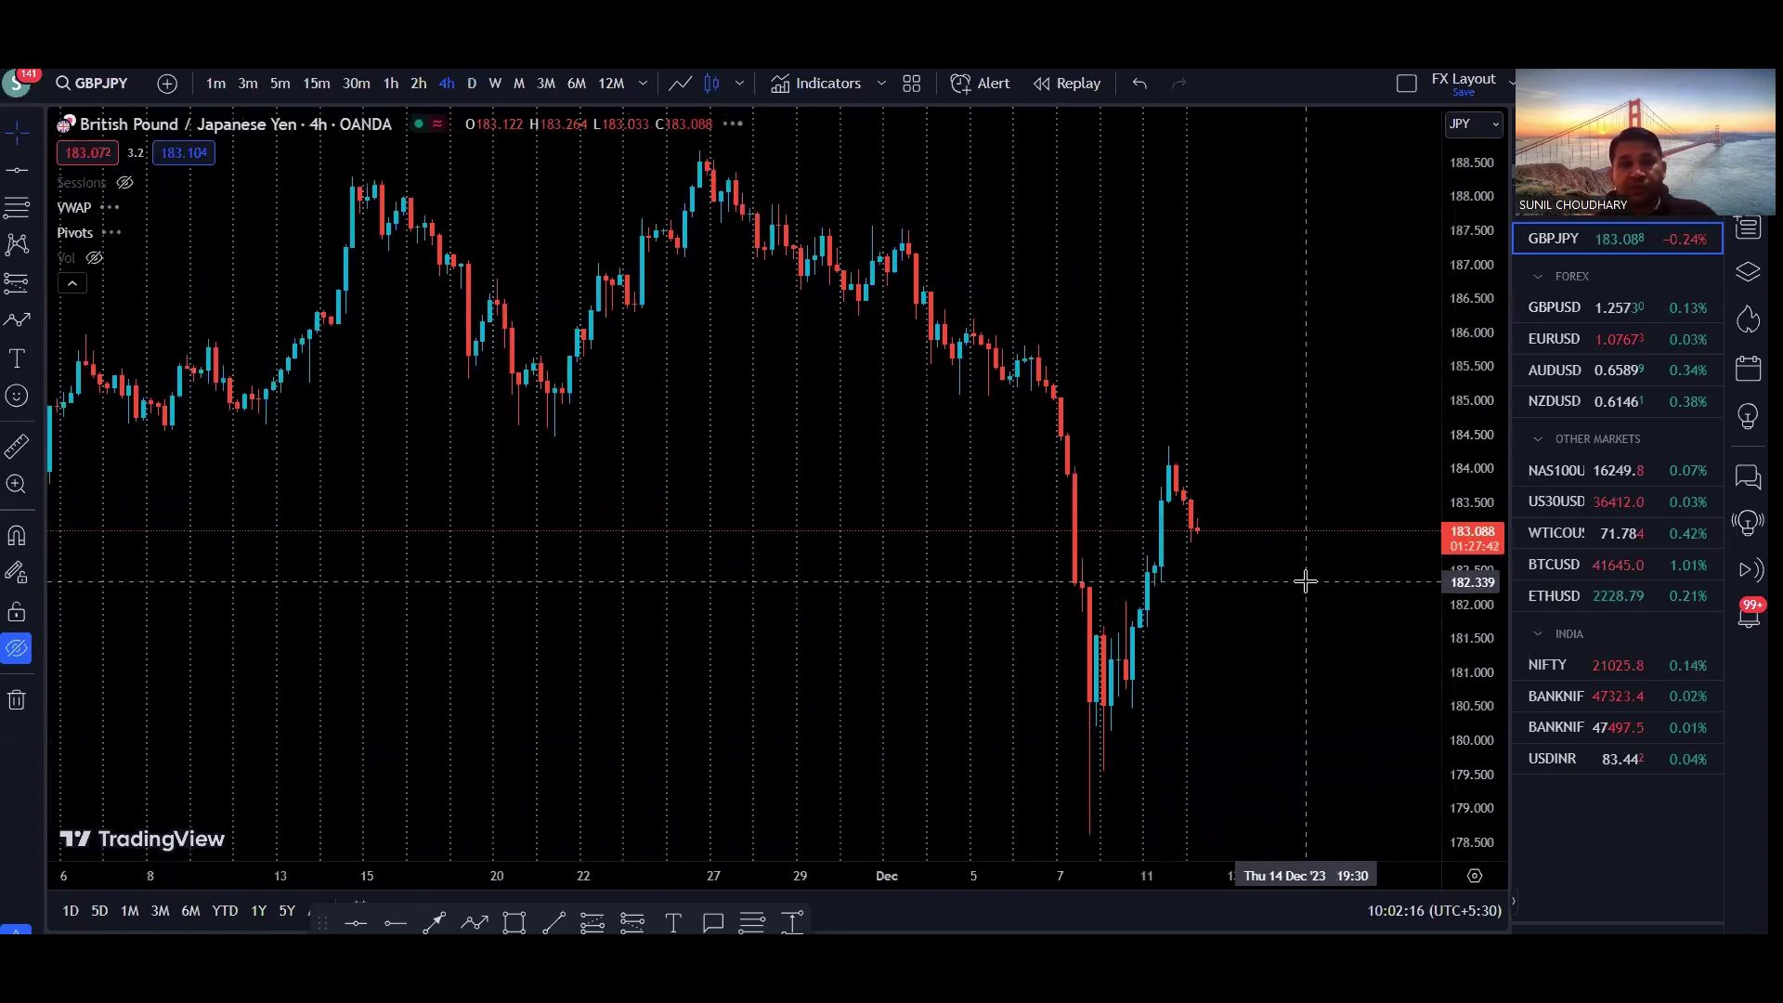
Step: On the 4-hour timeframe, trace the December swings, draw a level near 184.2 and a projected fall to about 180.2, then clear the arrows
scroll(1301, 641, "down", 3)
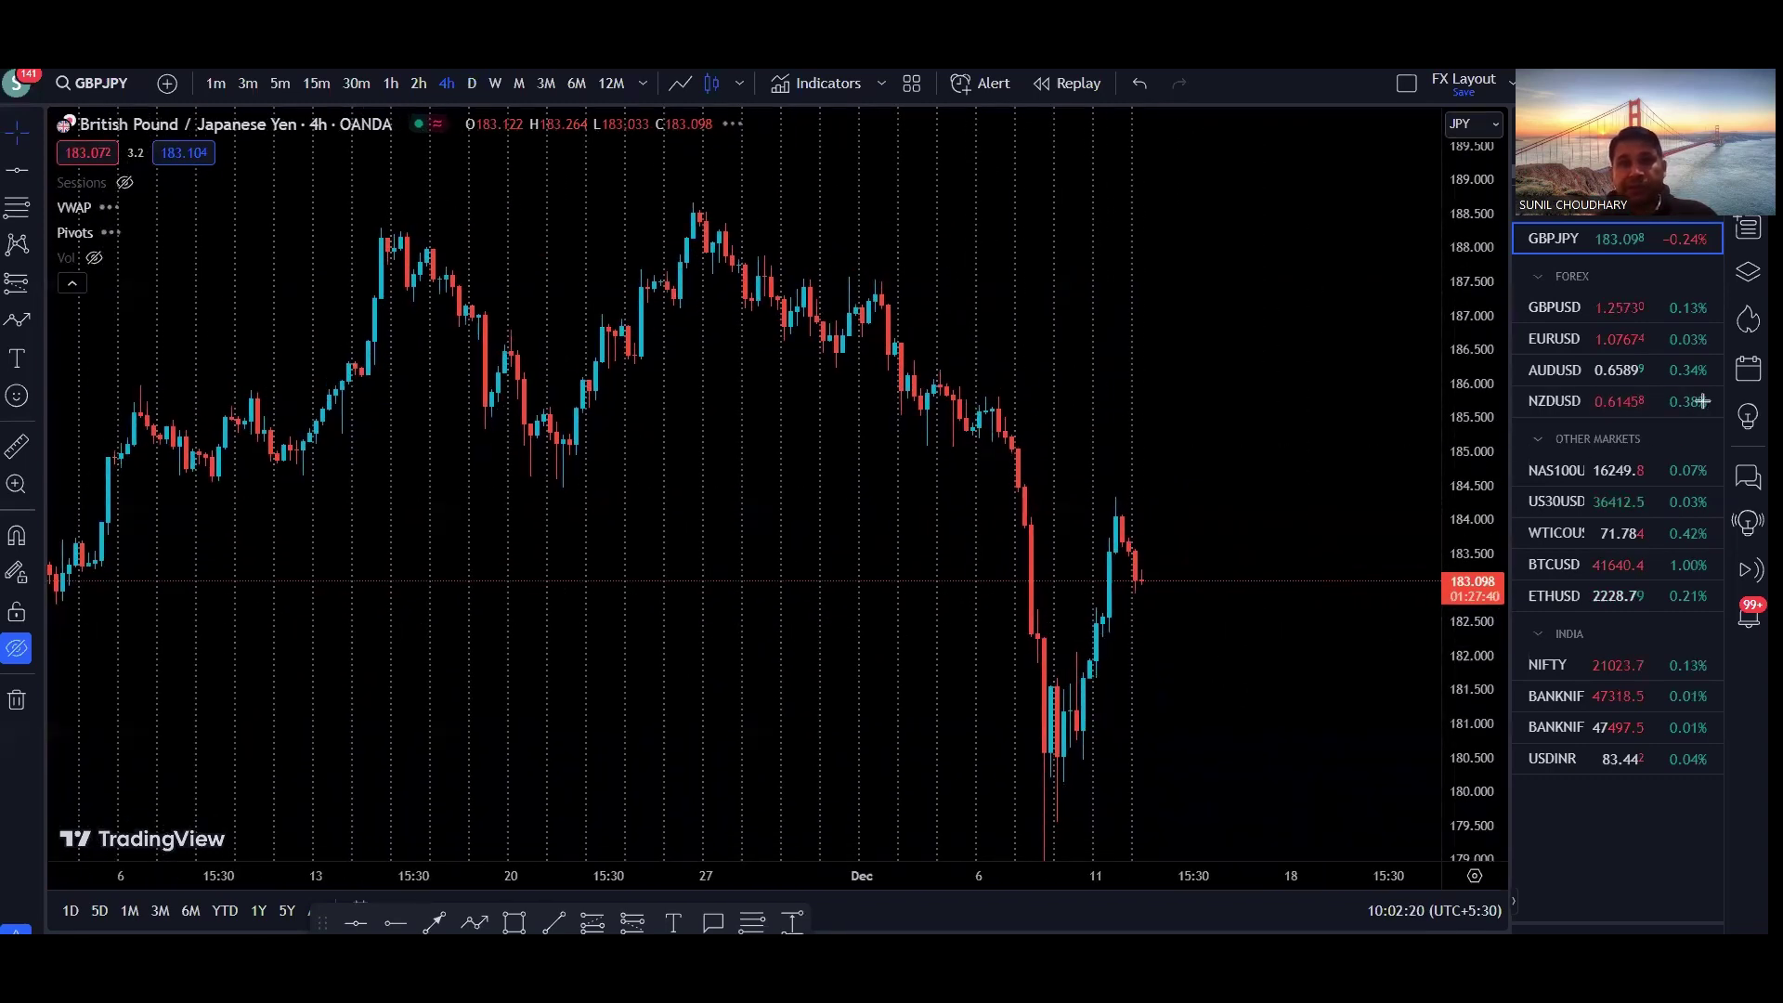
mouse_move(873, 304)
left_mouse_down()
mouse_move(923, 434)
mouse_move(942, 378)
mouse_move(971, 442)
mouse_move(1002, 403)
mouse_move(1058, 800)
mouse_move(1123, 497)
left_mouse_up()
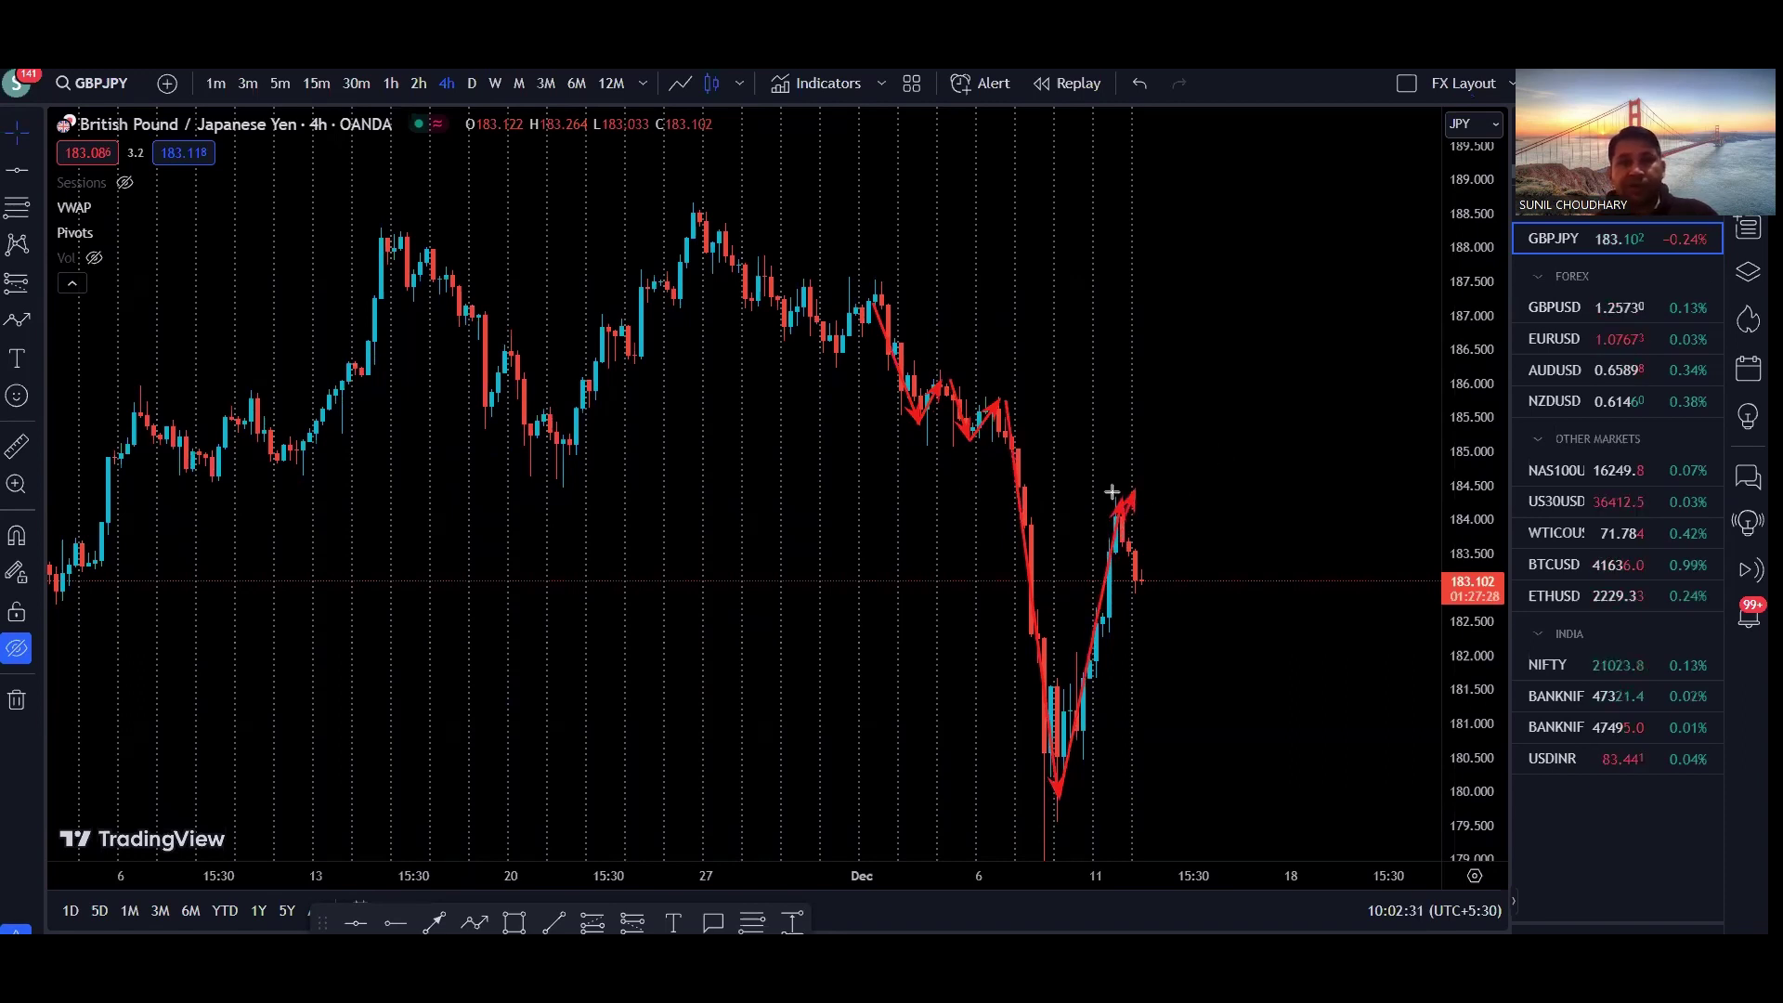
mouse_move(862, 508)
left_mouse_down()
mouse_move(1220, 500)
mouse_move(1269, 779)
left_mouse_up()
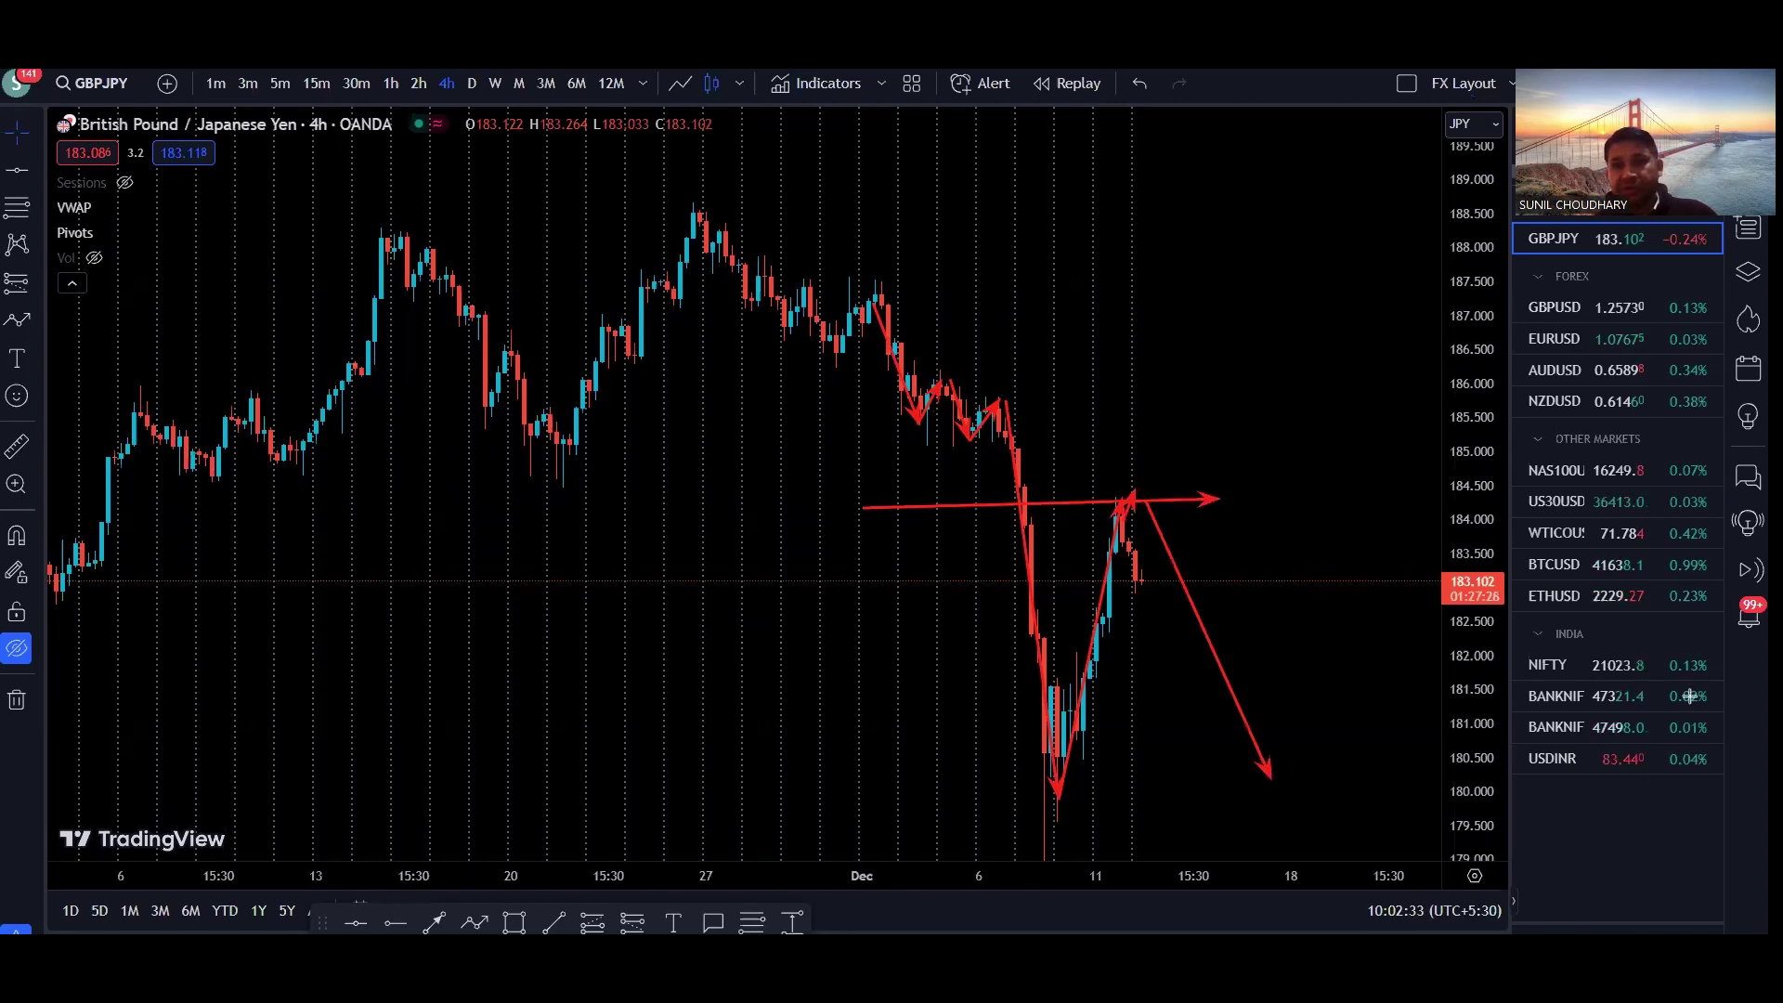
key("Escape")
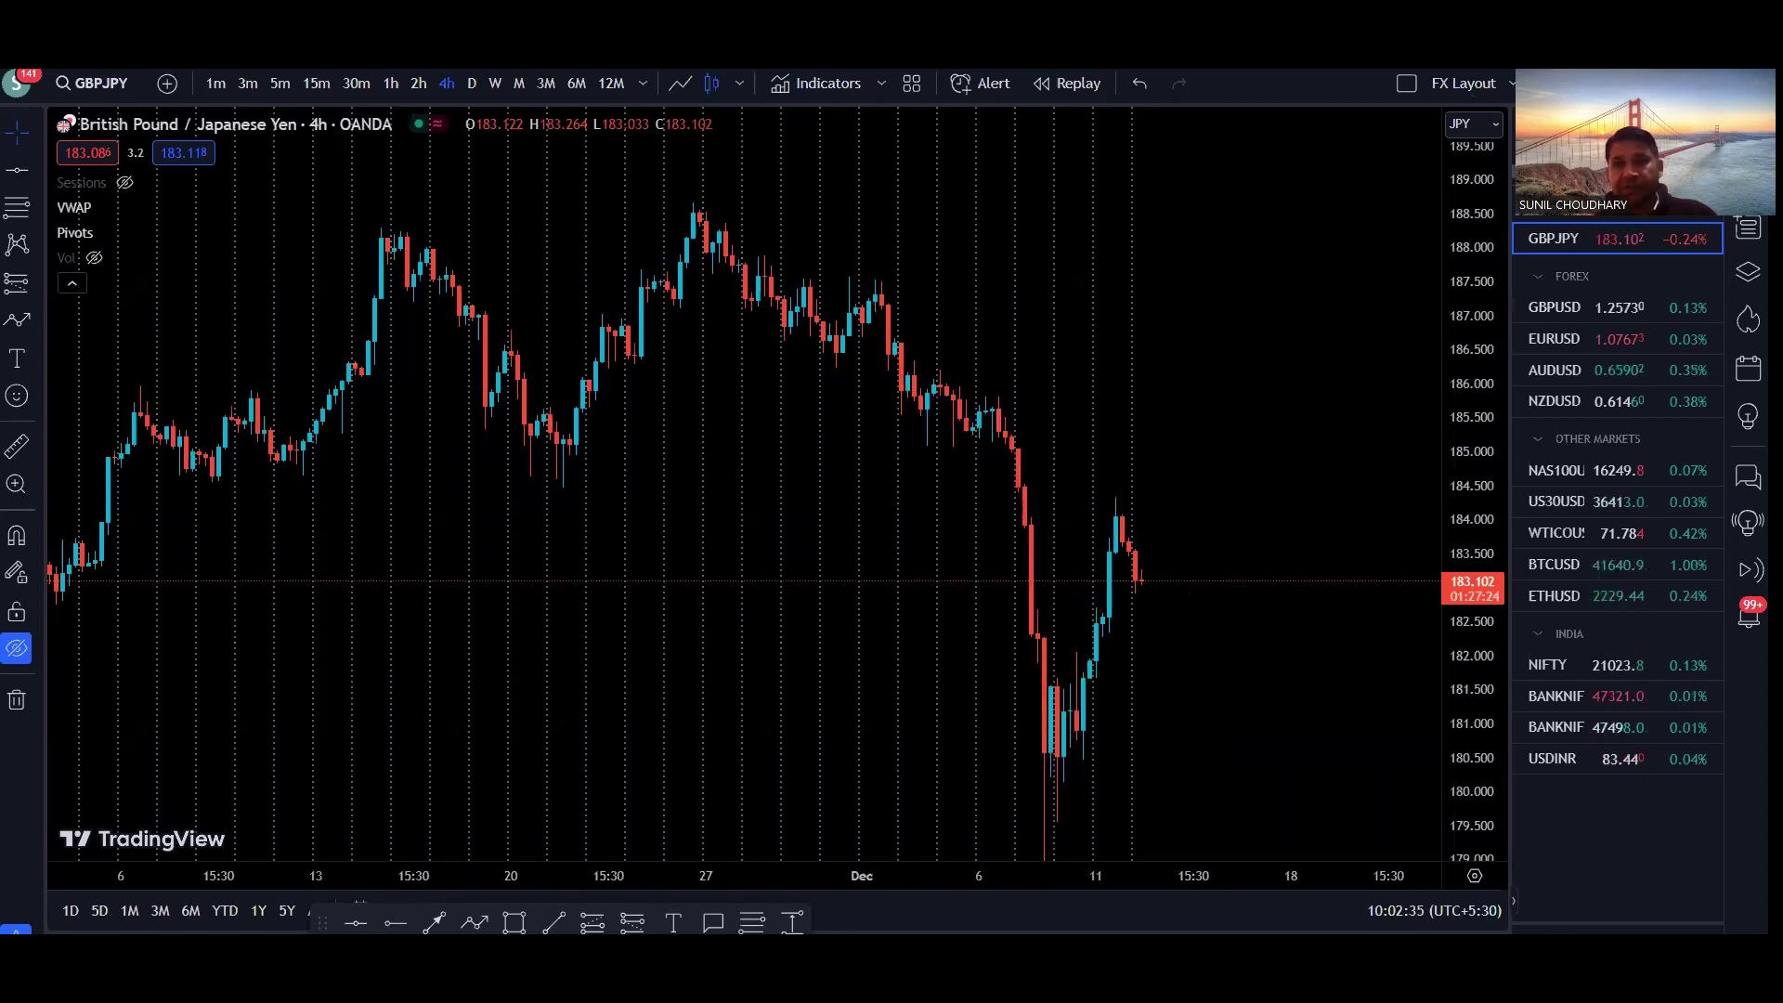
Step: Draw a horizontal level at about 182.9 from the early-November low and trace the rise and pullback of the November and December swings
left_click_drag(1254, 669, 1302, 628)
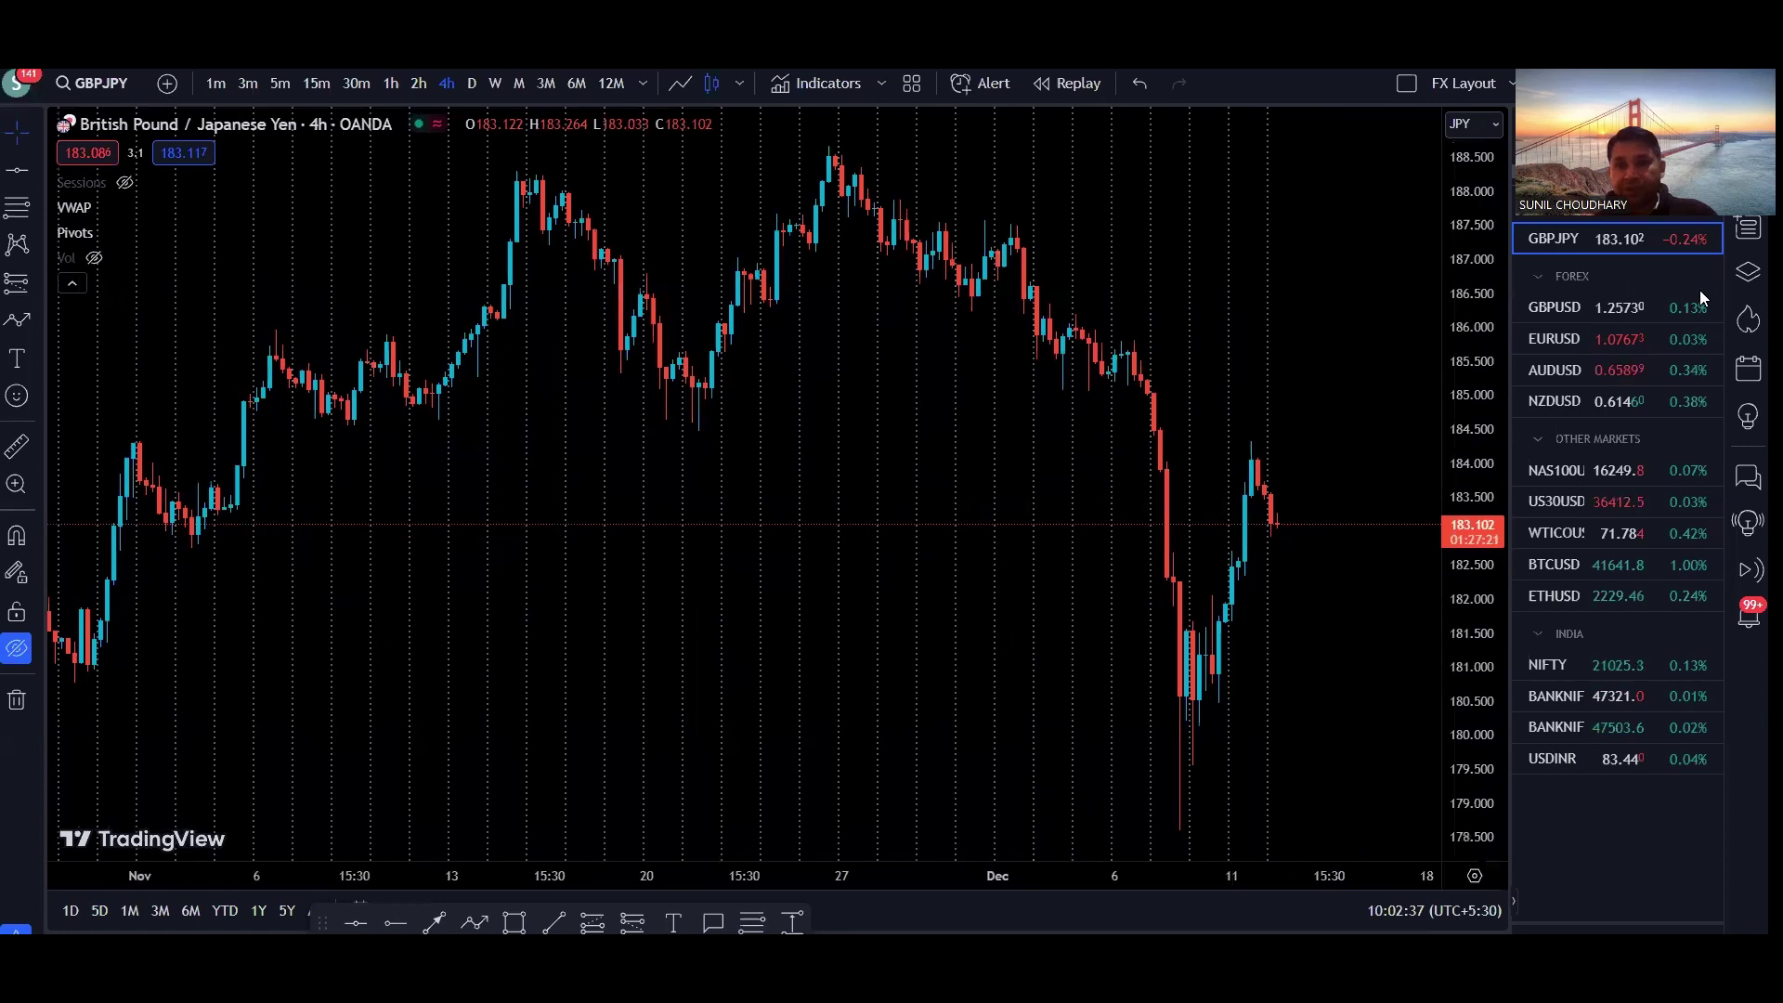
mouse_move(187, 539)
left_mouse_down()
mouse_move(1094, 564)
mouse_move(1338, 539)
left_mouse_up()
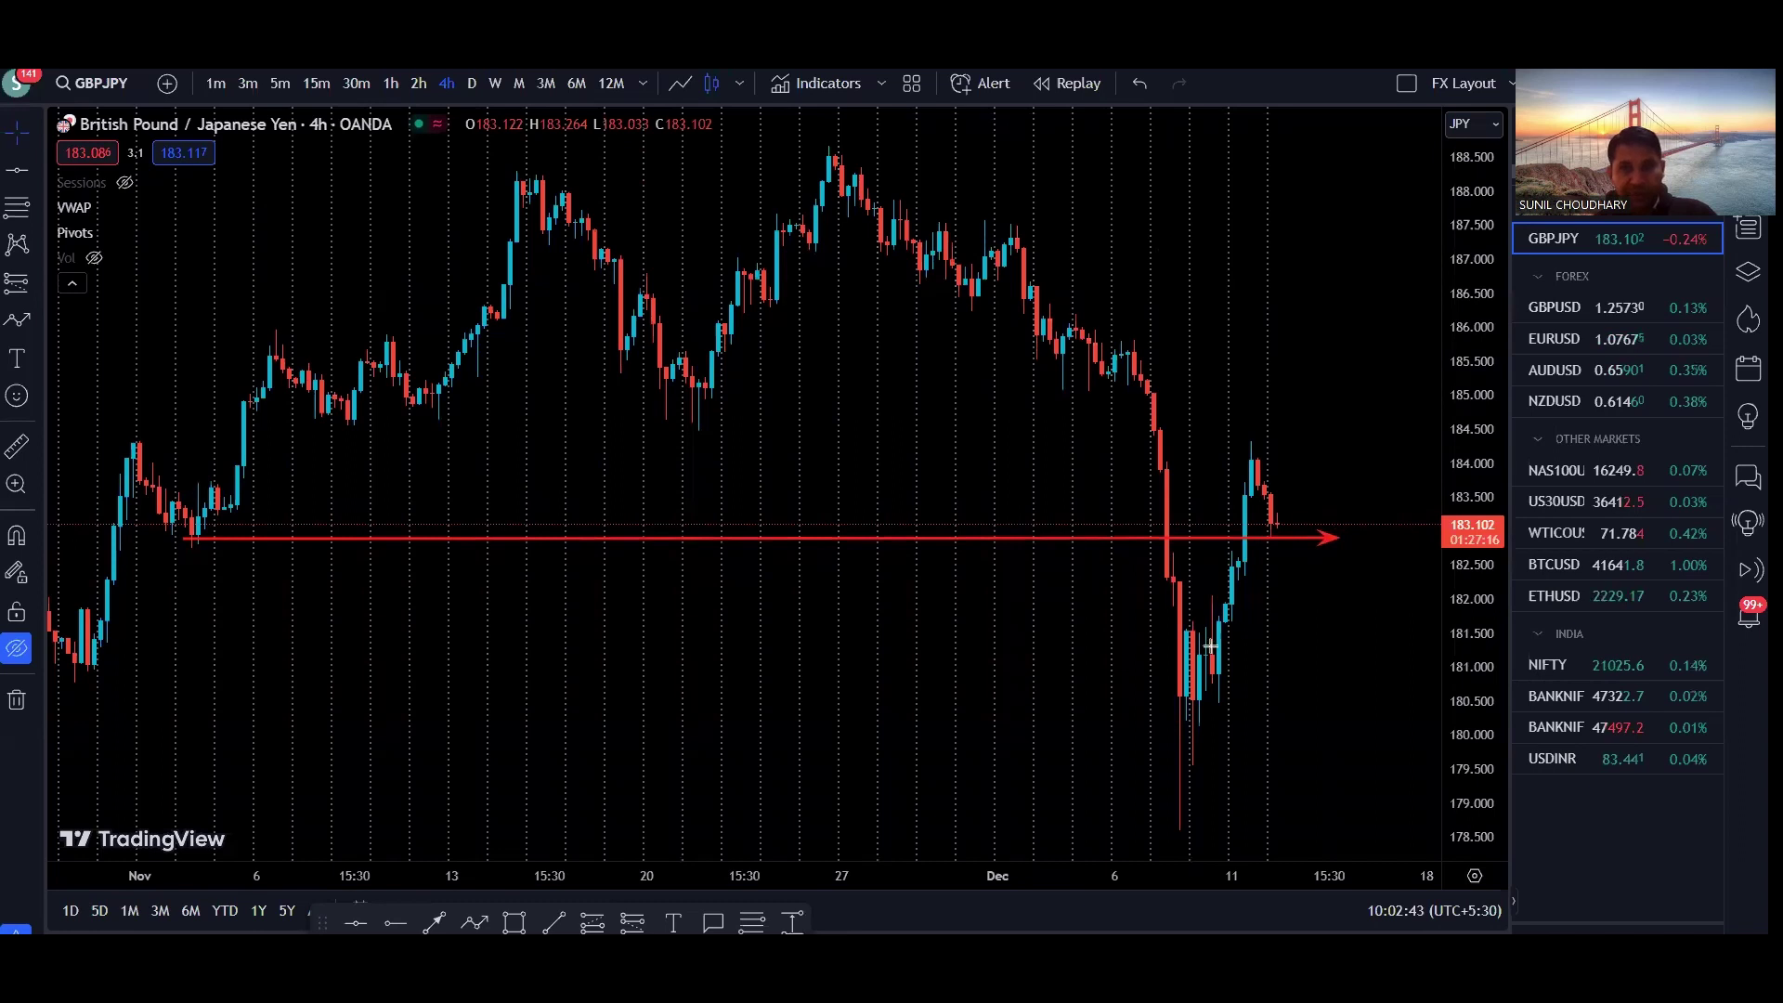
left_click_drag(1212, 634, 1254, 456)
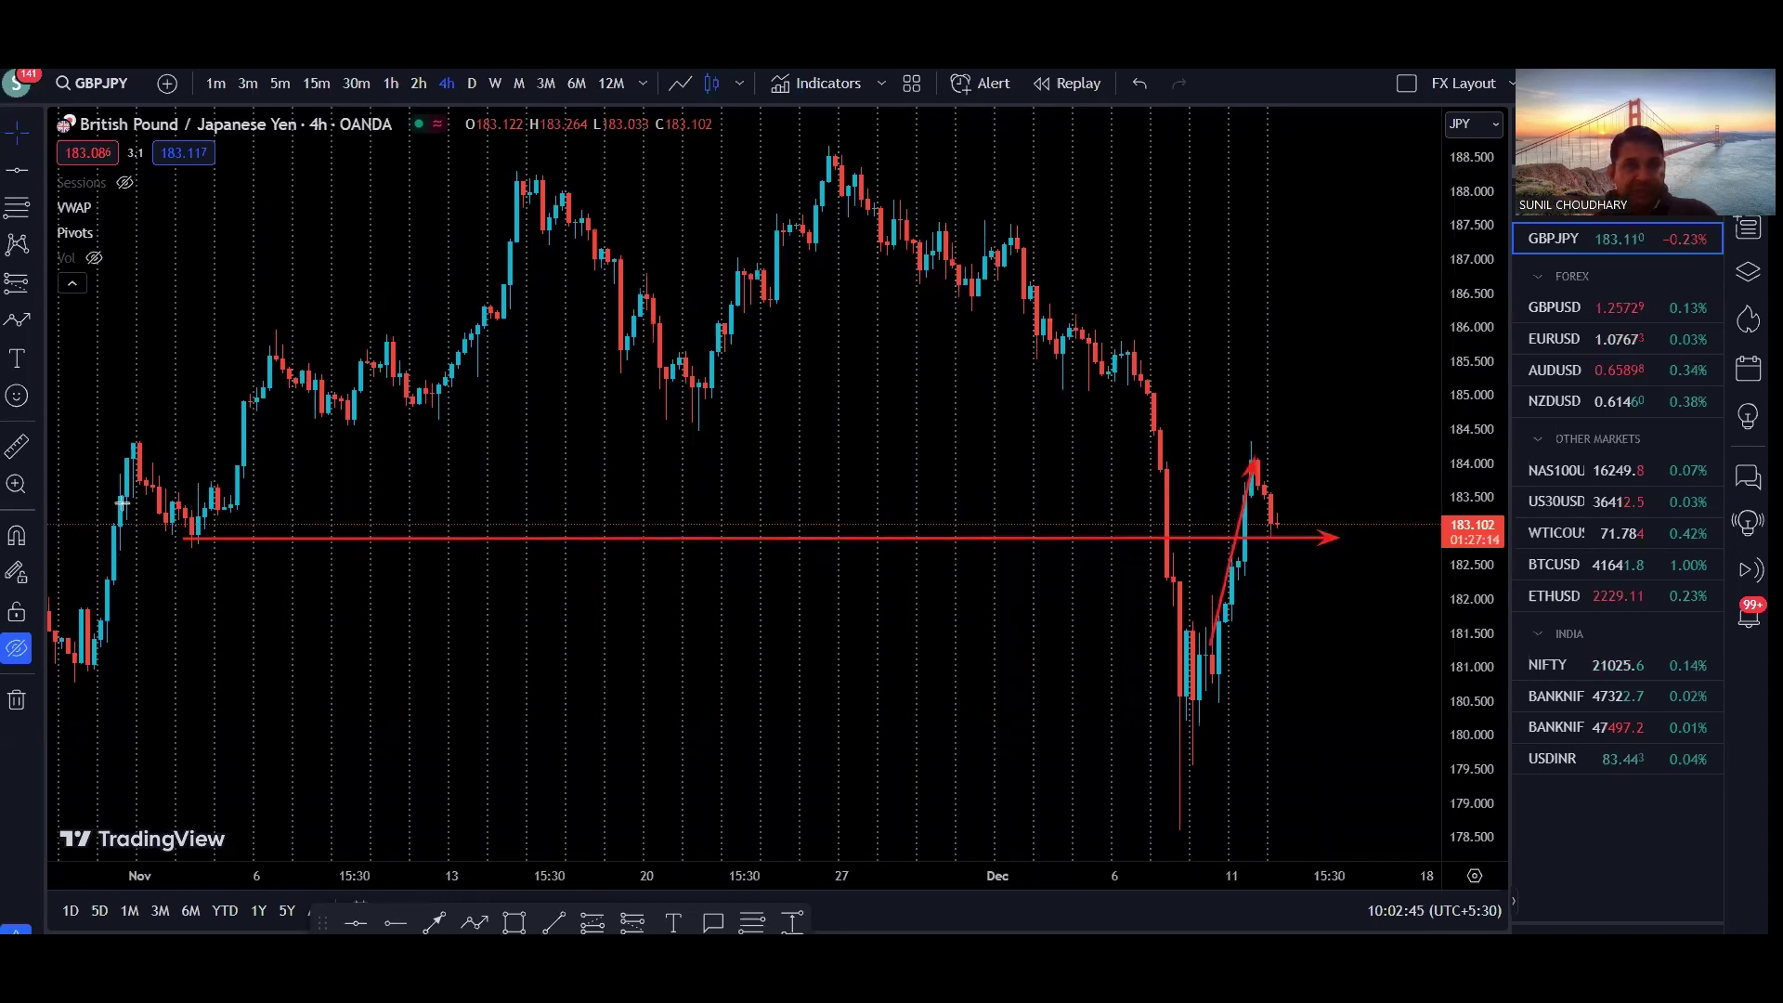
mouse_move(102, 571)
left_mouse_down()
mouse_move(133, 434)
mouse_move(177, 537)
mouse_move(291, 546)
left_mouse_up()
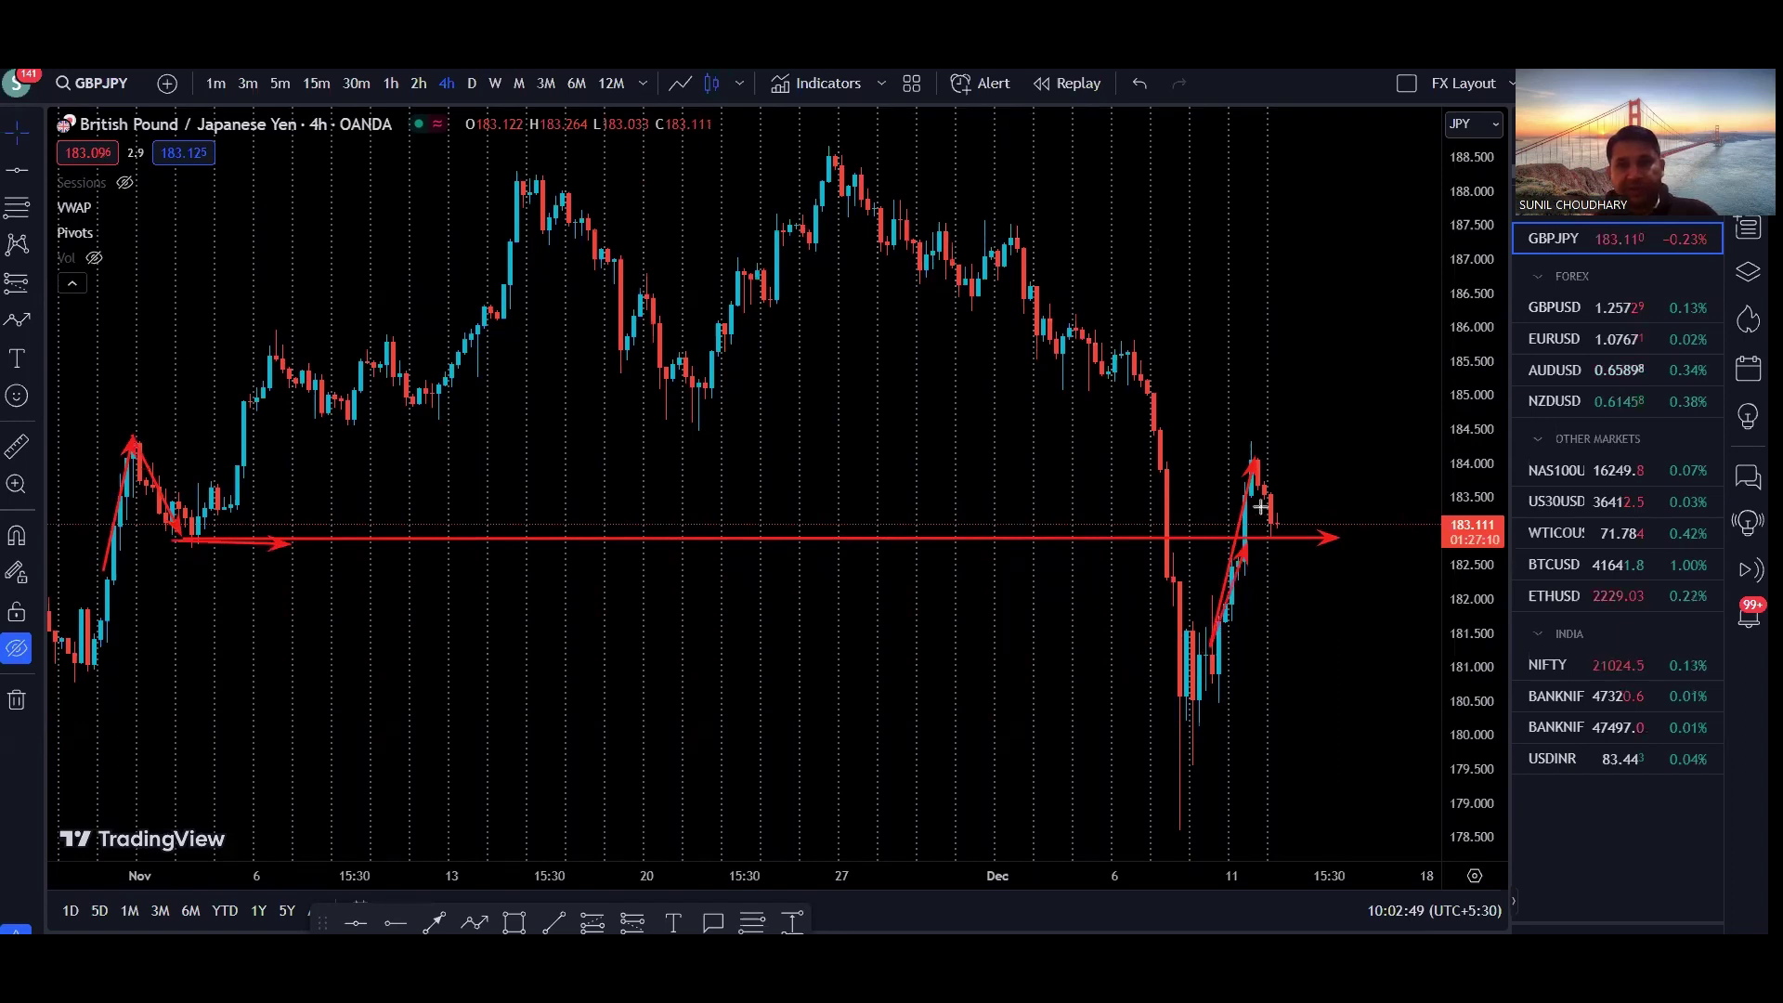
mouse_move(1256, 453)
left_mouse_down()
mouse_move(1292, 539)
mouse_move(1338, 540)
left_mouse_up()
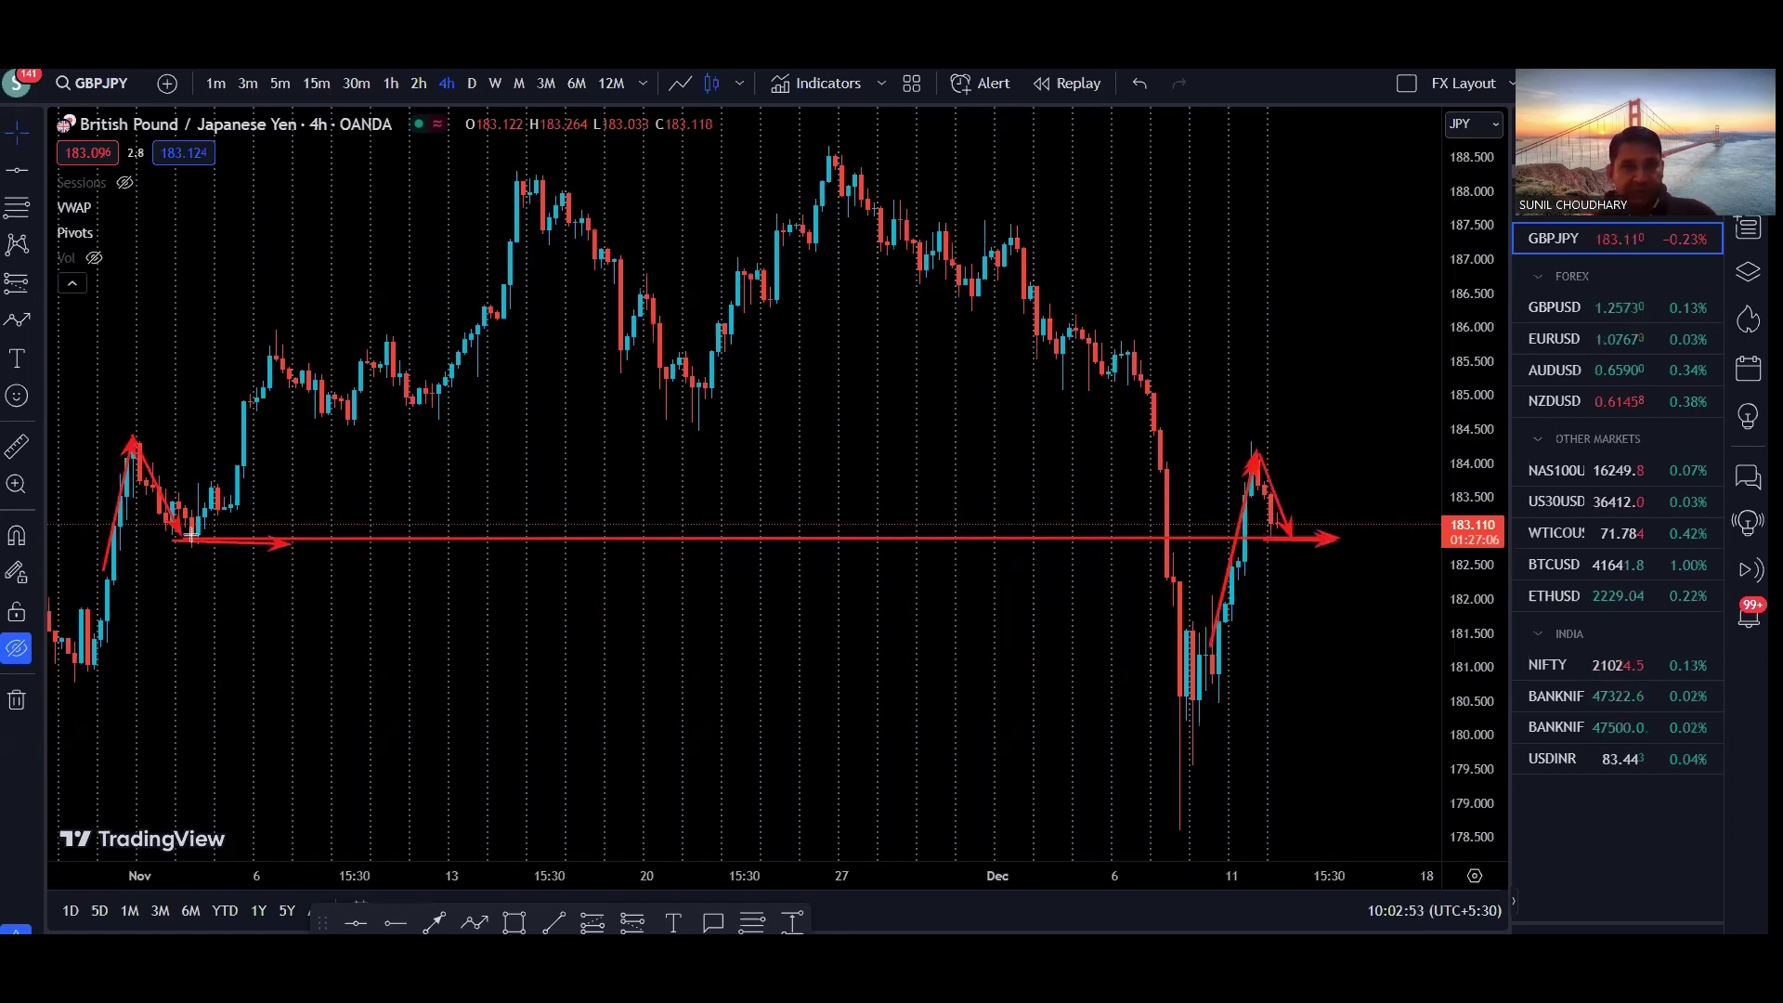
Step: Trace the November rally, project a similar December rise to about 185.1 with a level arrow near 184.9, and clear all arrows
left_click_drag(195, 537, 270, 352)
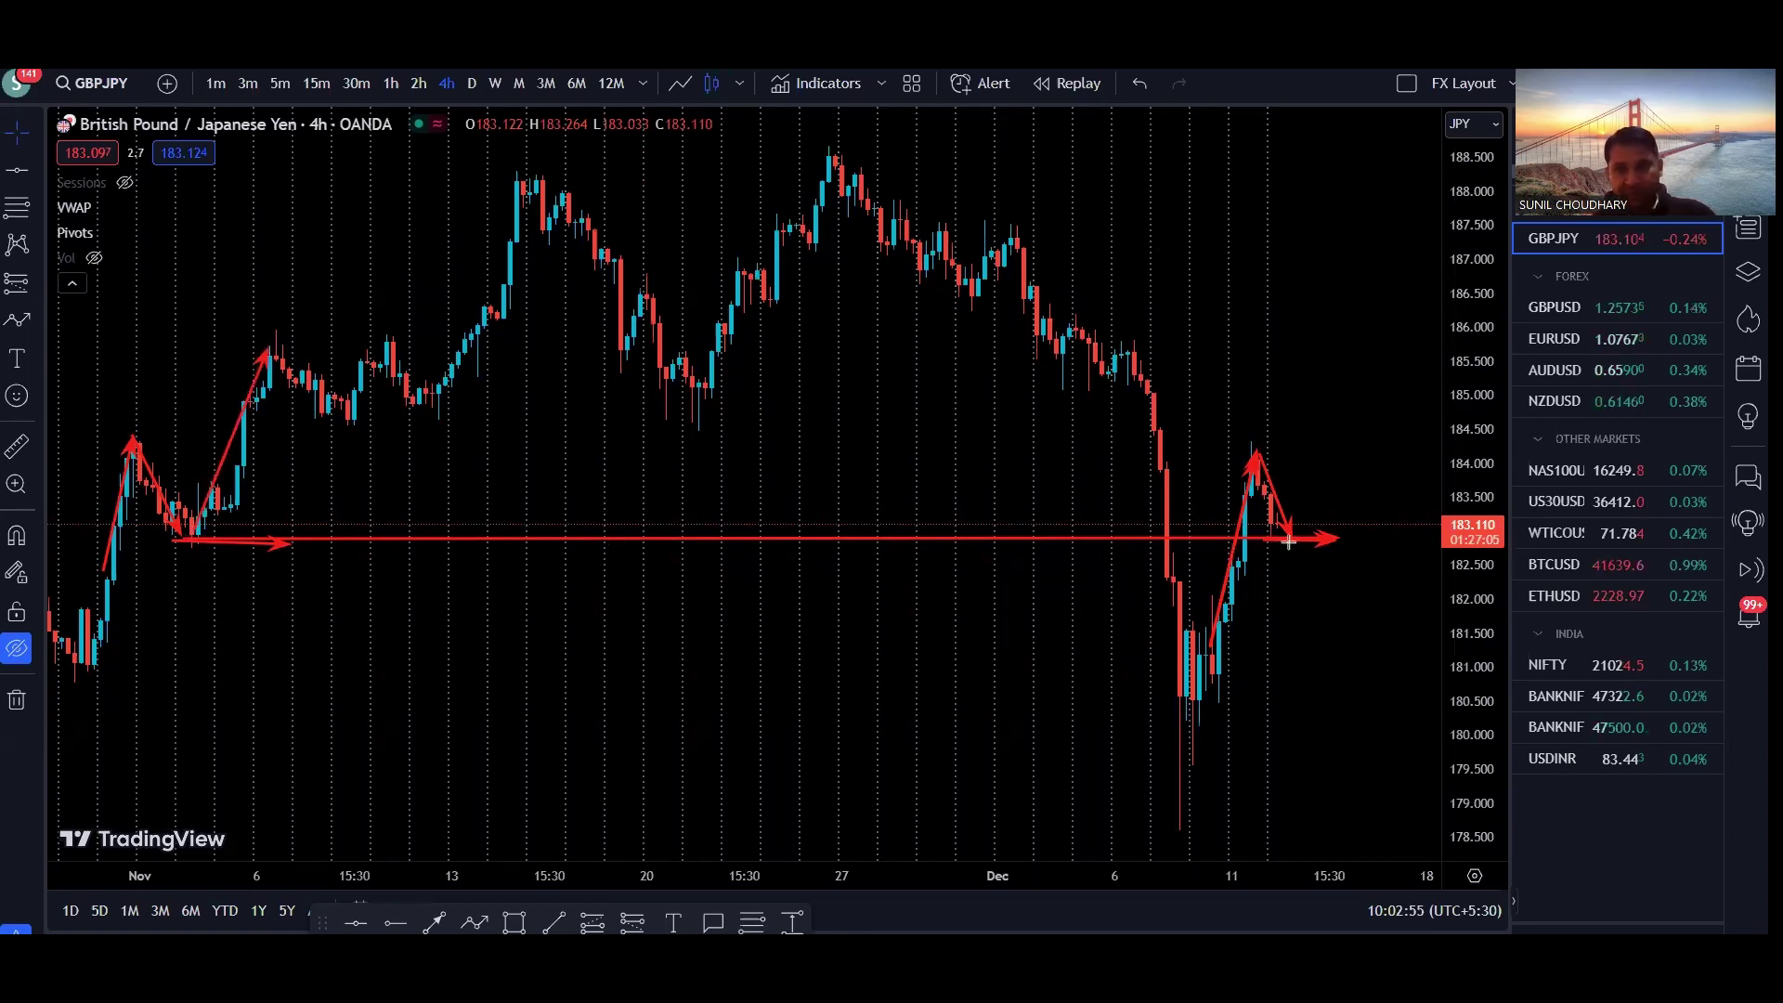
left_click_drag(1286, 535, 1323, 390)
left_click_drag(1062, 402, 1429, 402)
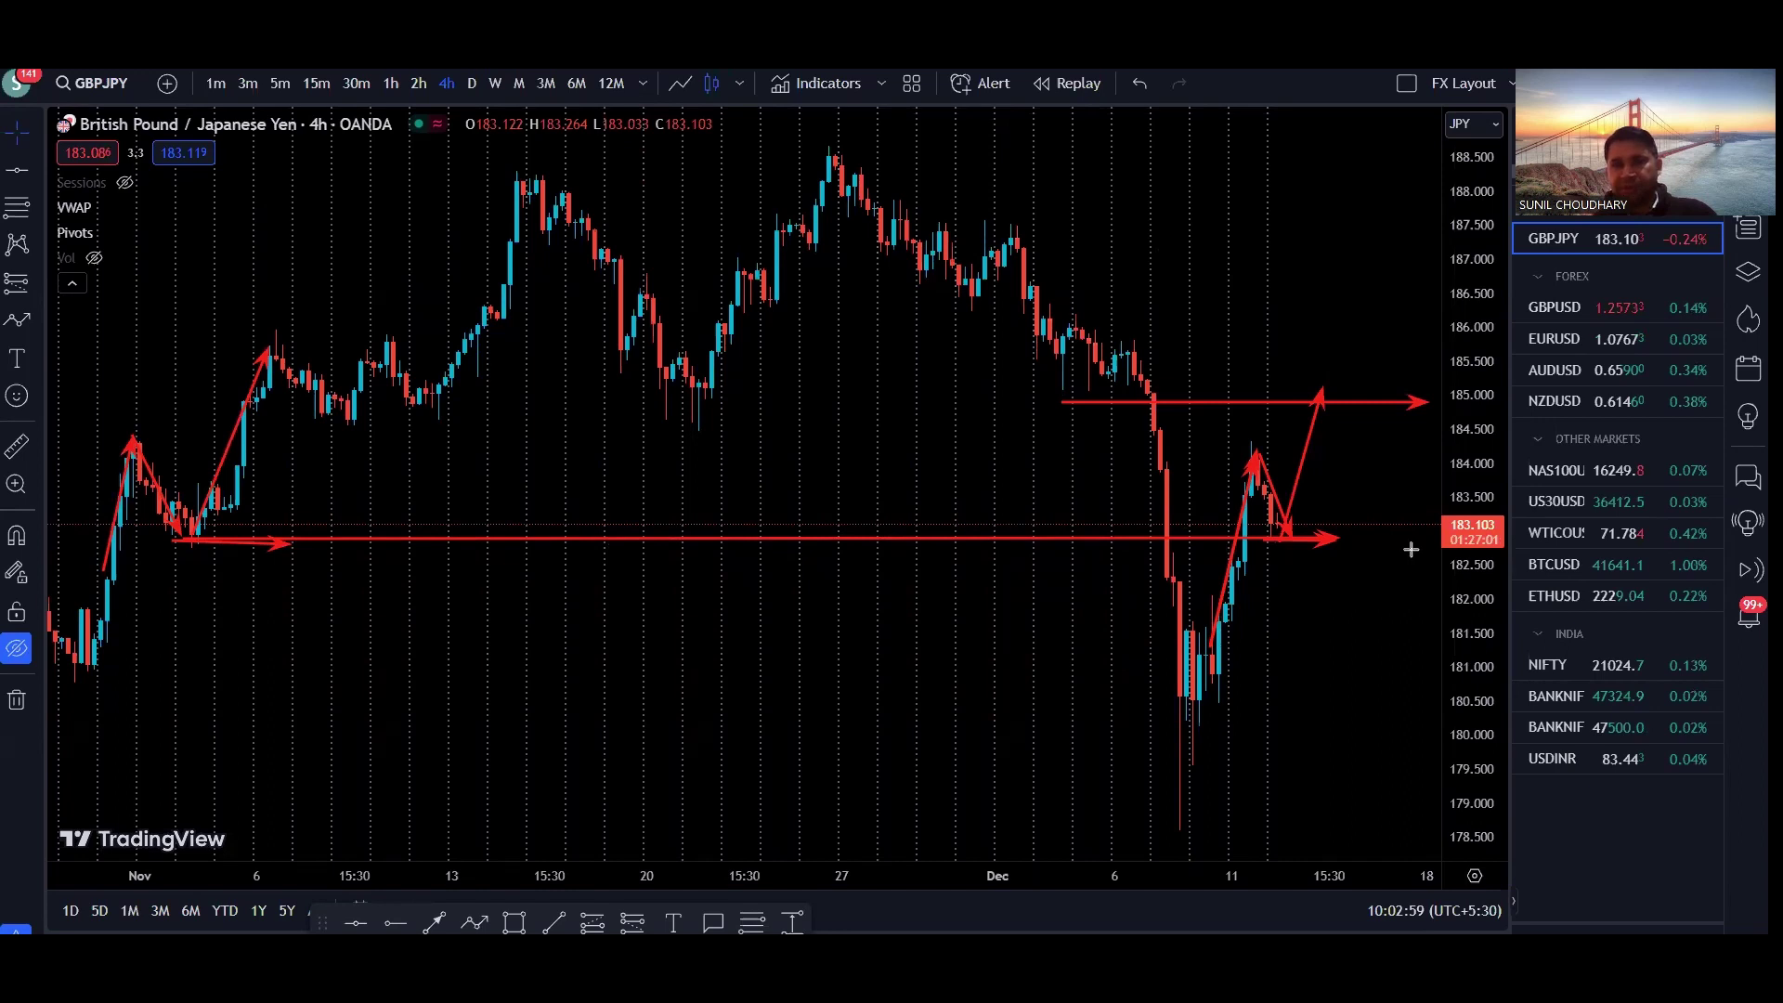
key("e")
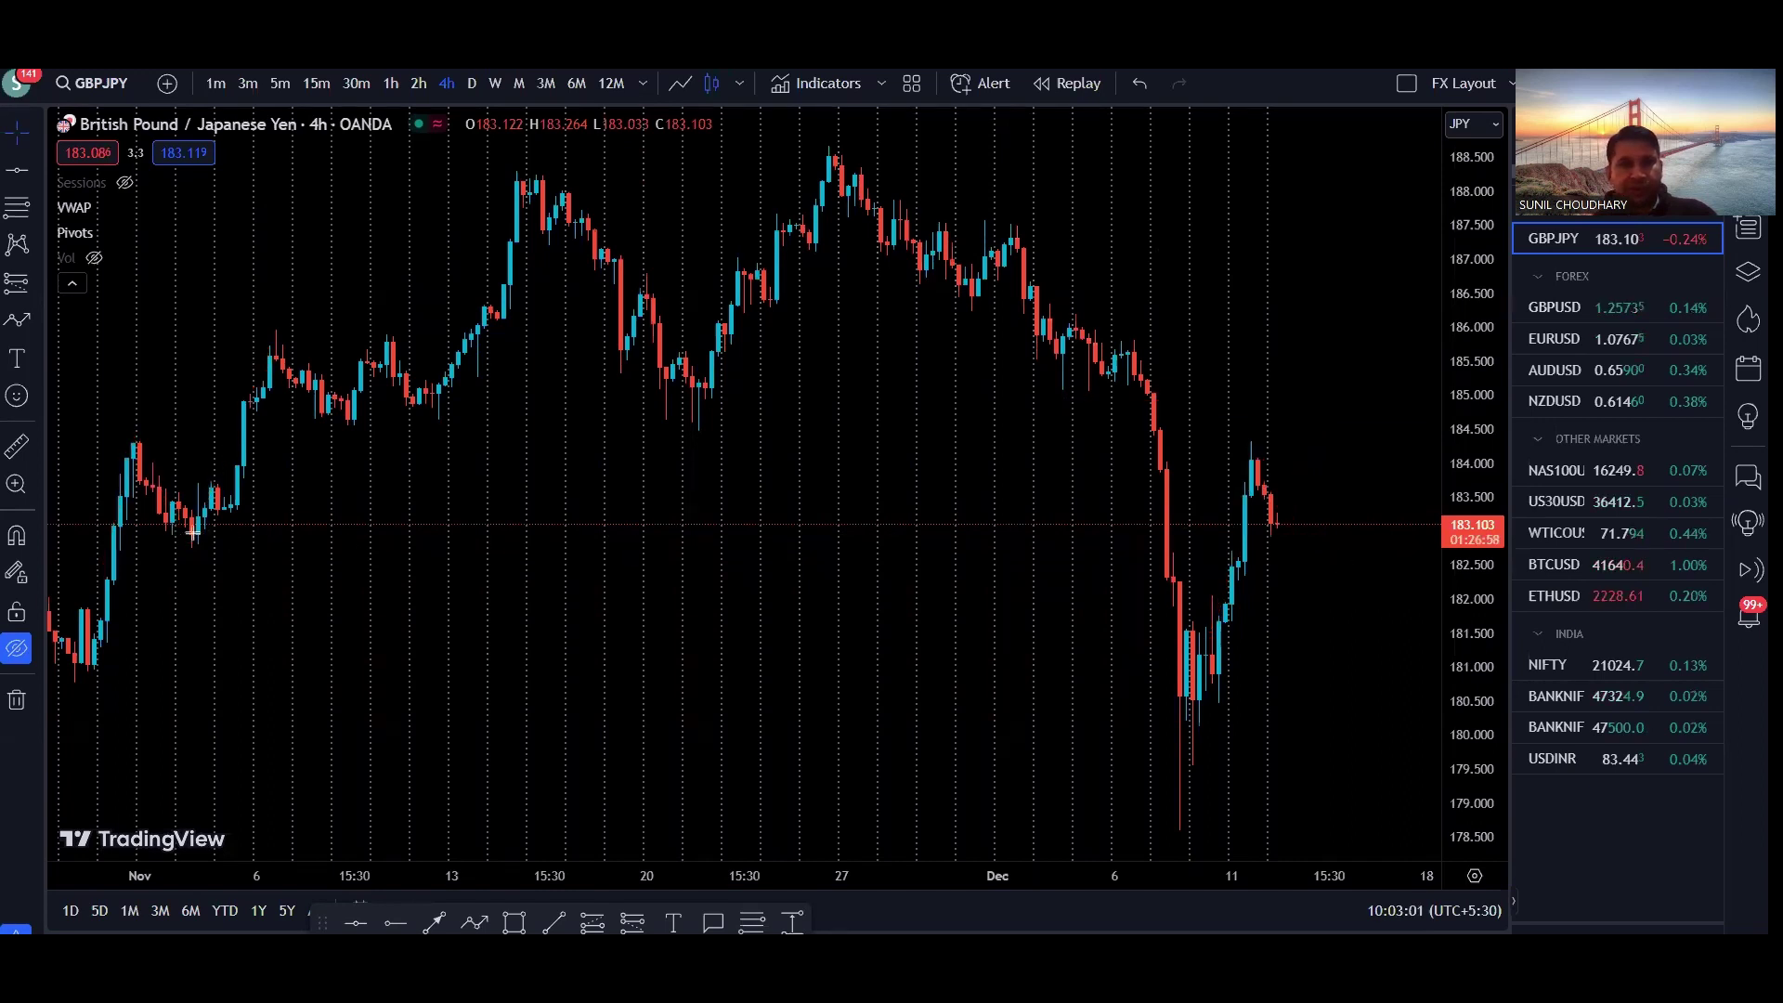
Step: Draw a level at about 183, point to both advances and the latest pullback, project a fall to about 181, and clear the arrows
left_click_drag(194, 531, 1379, 526)
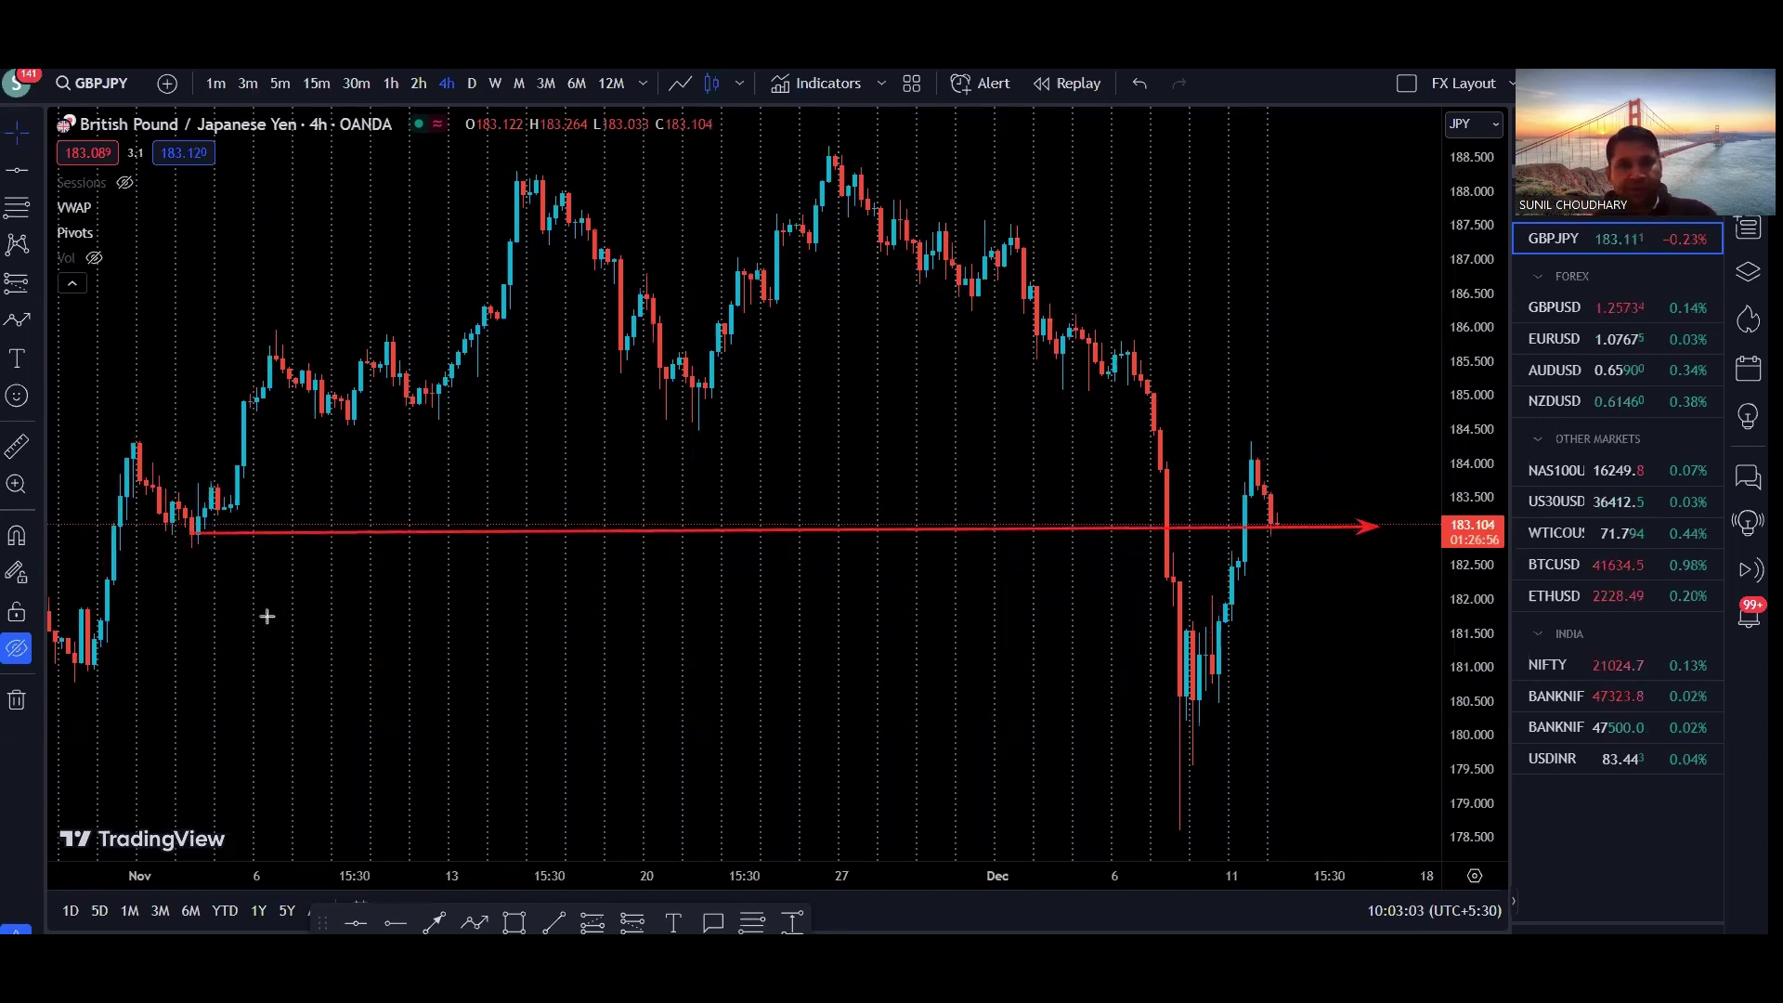
mouse_move(340, 576)
left_mouse_down()
mouse_move(161, 576)
mouse_move(119, 608)
left_mouse_up()
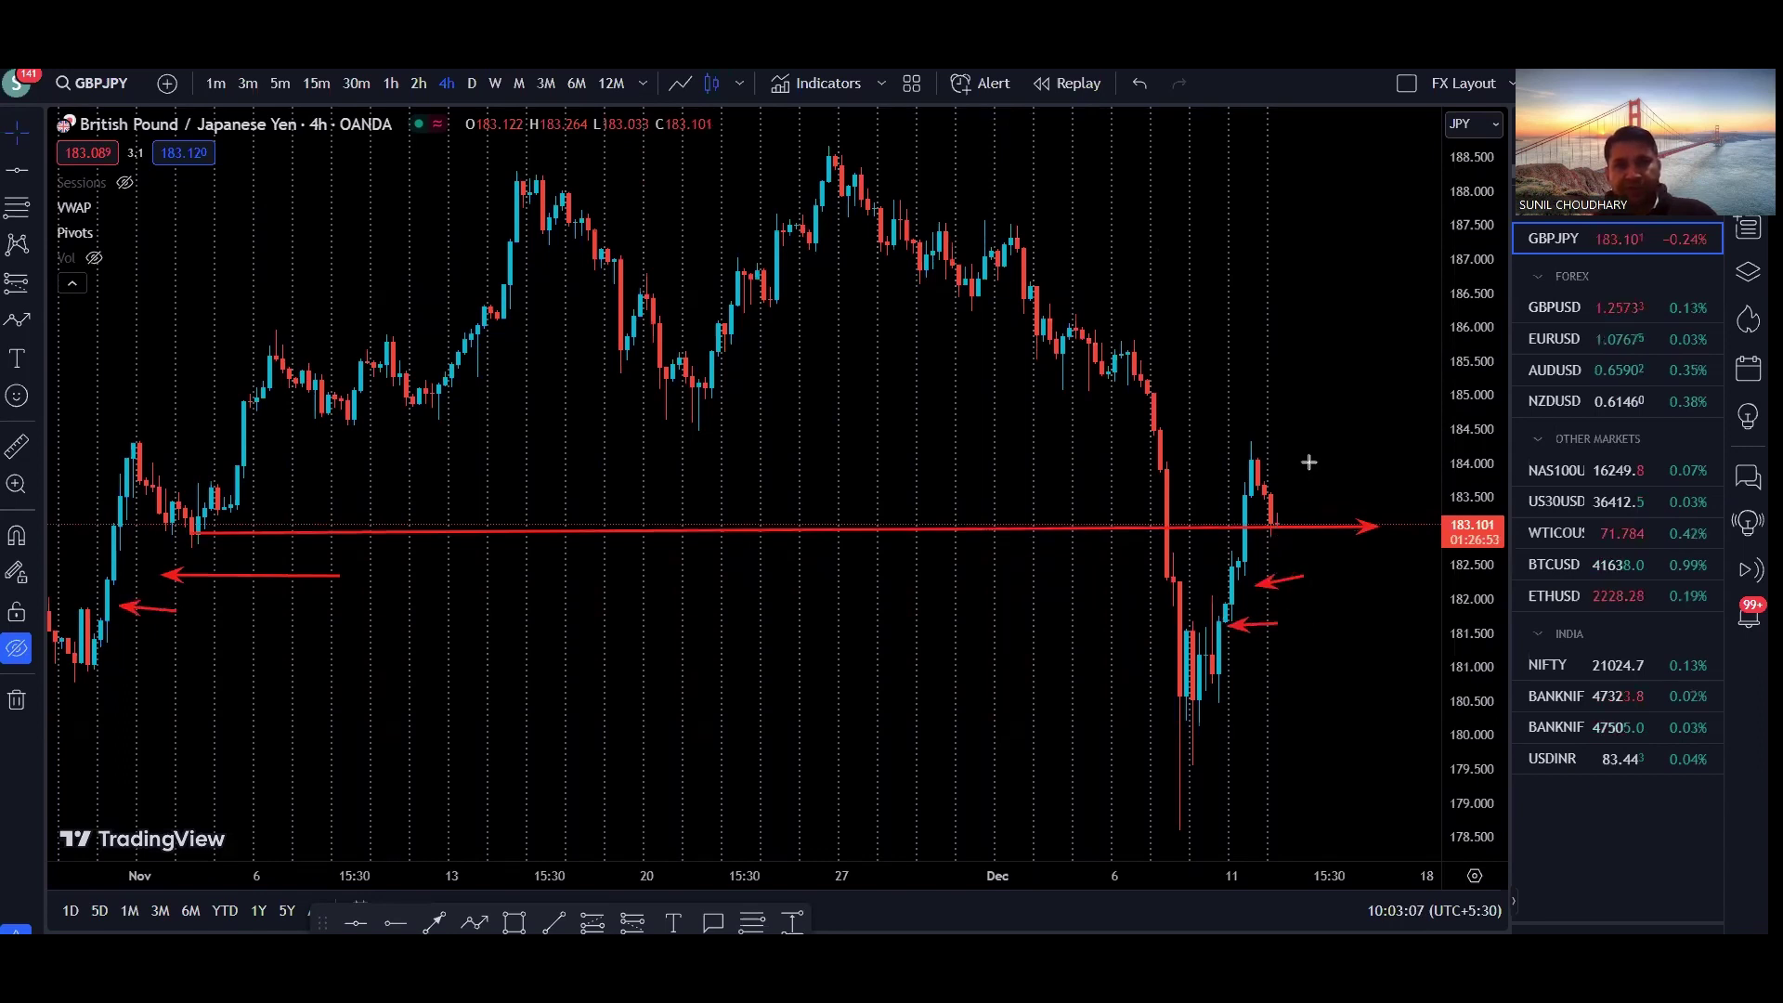
mouse_move(1308, 463)
left_mouse_down()
mouse_move(1281, 510)
mouse_move(1296, 664)
left_mouse_up()
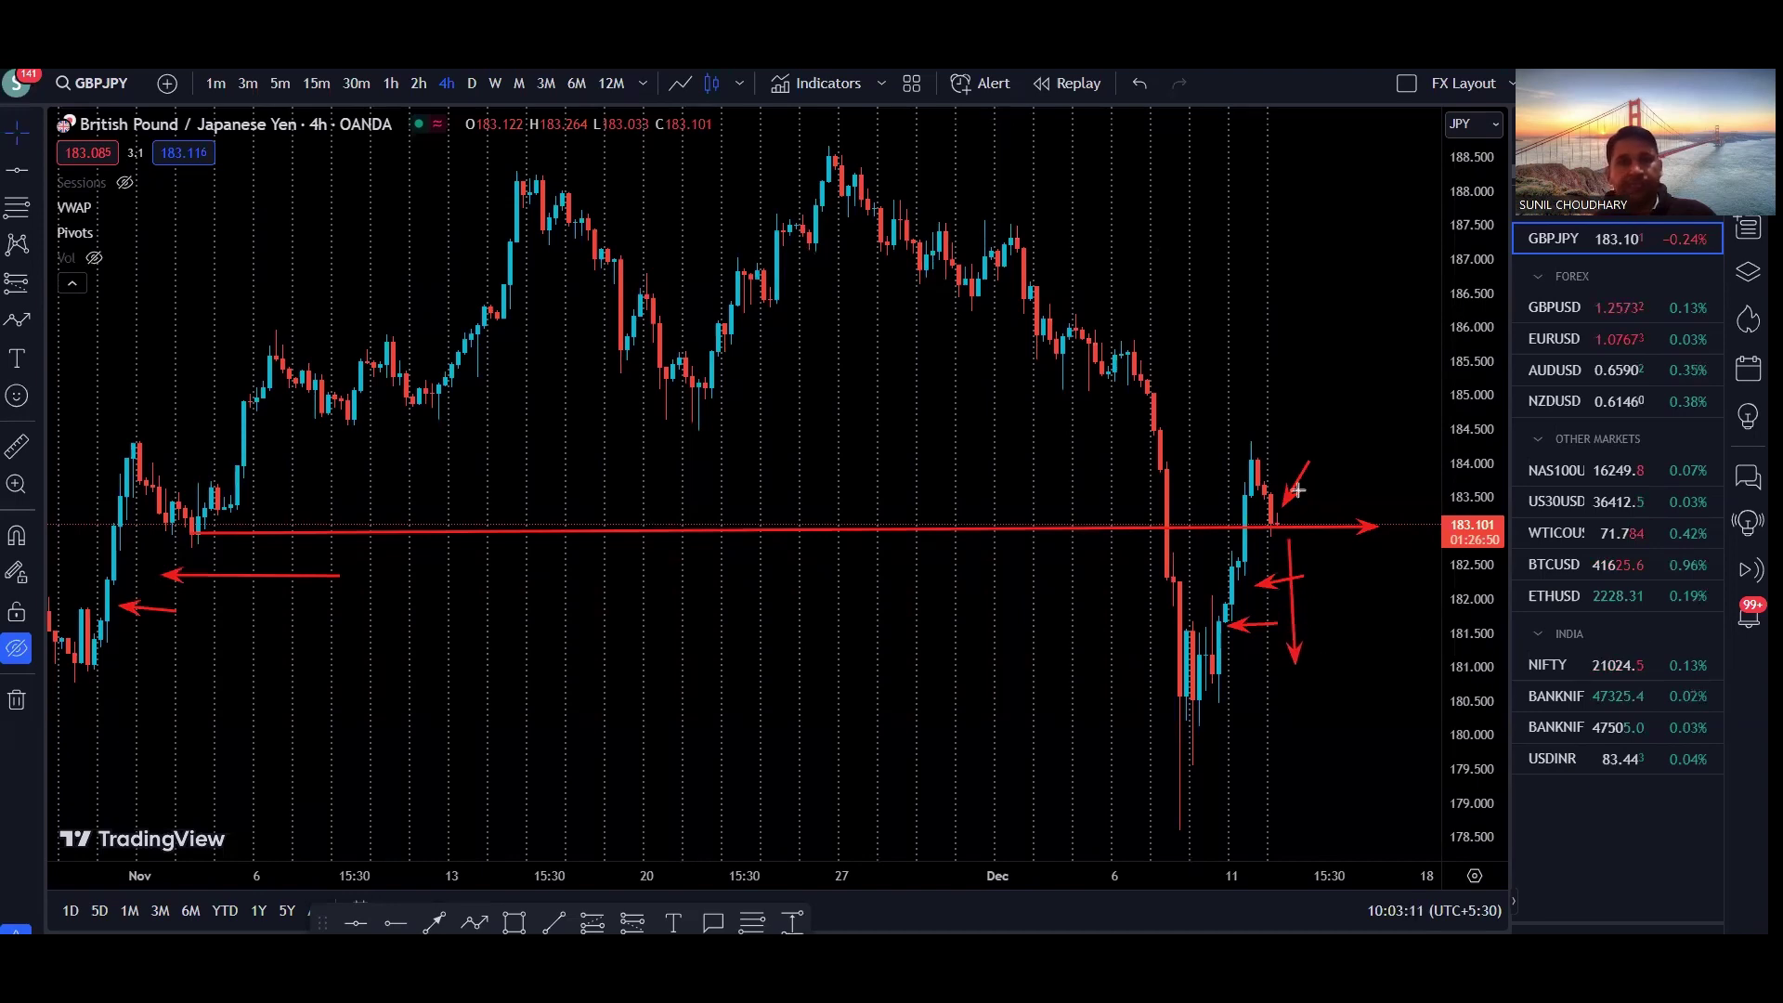
key("Escape")
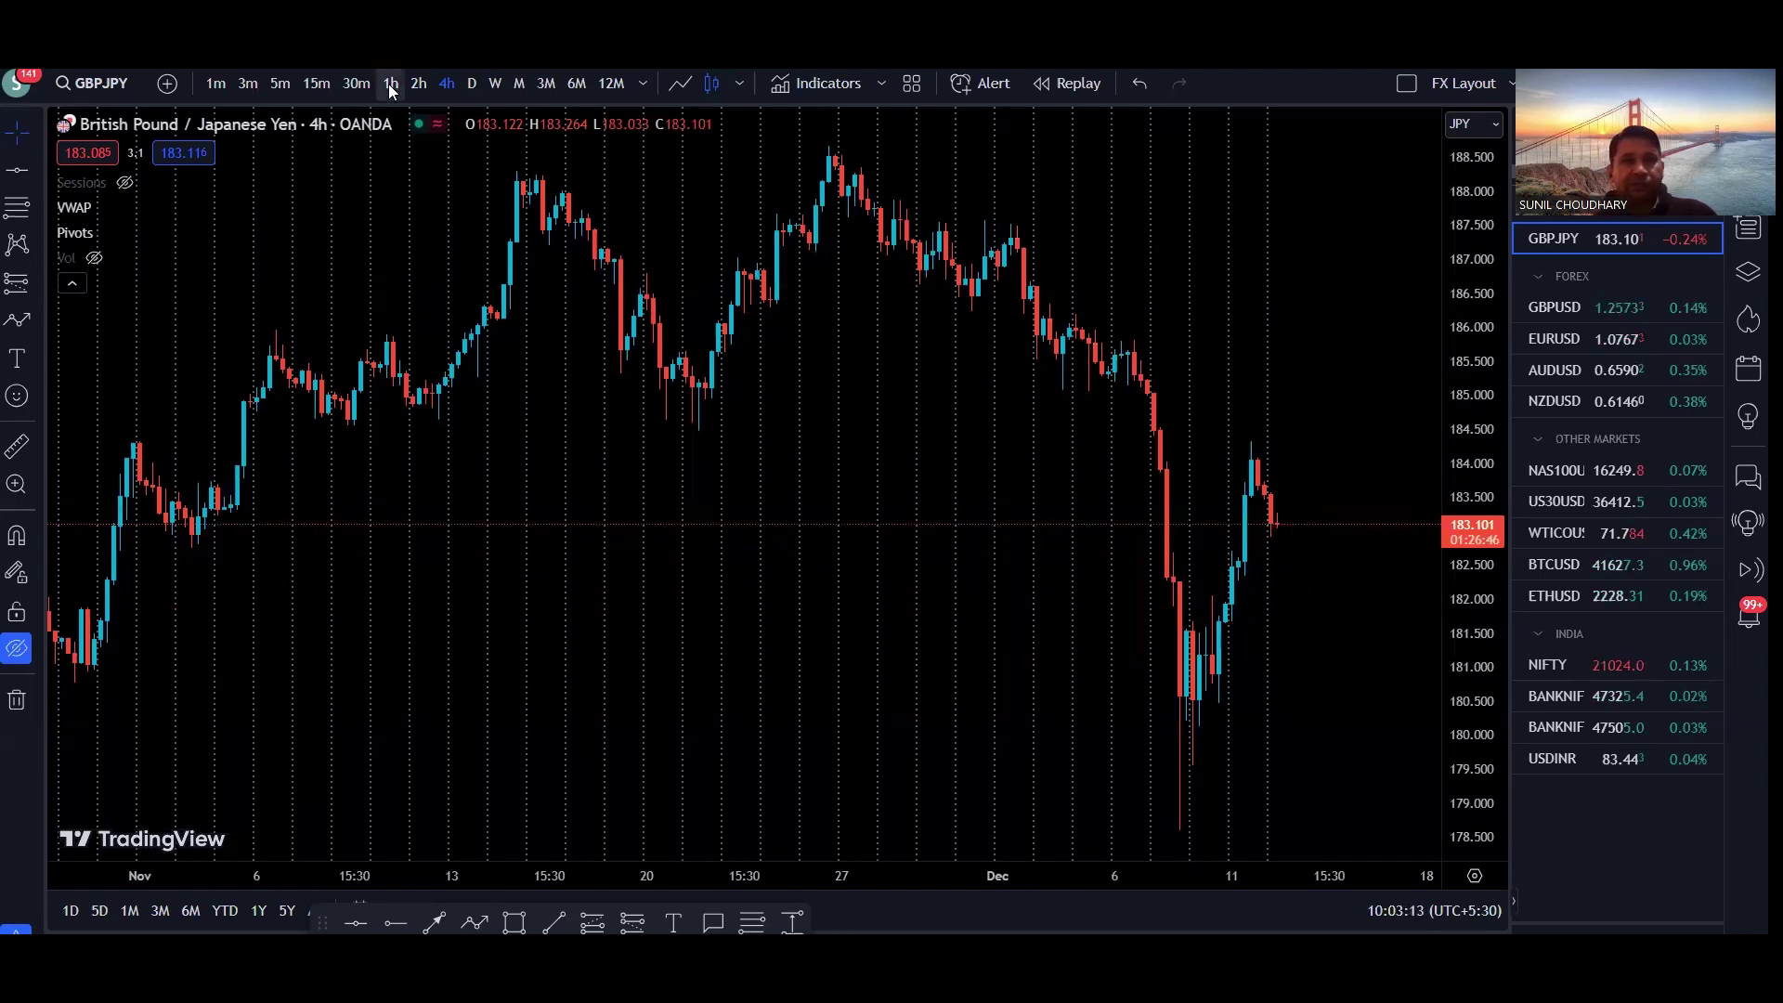
Step: Switch to the 1-hour timeframe, draw a level near 185 and trace the fall and recovery swings with a projected rise to about 184.3
left_click(390, 84)
left_click_drag(1462, 684, 1413, 486)
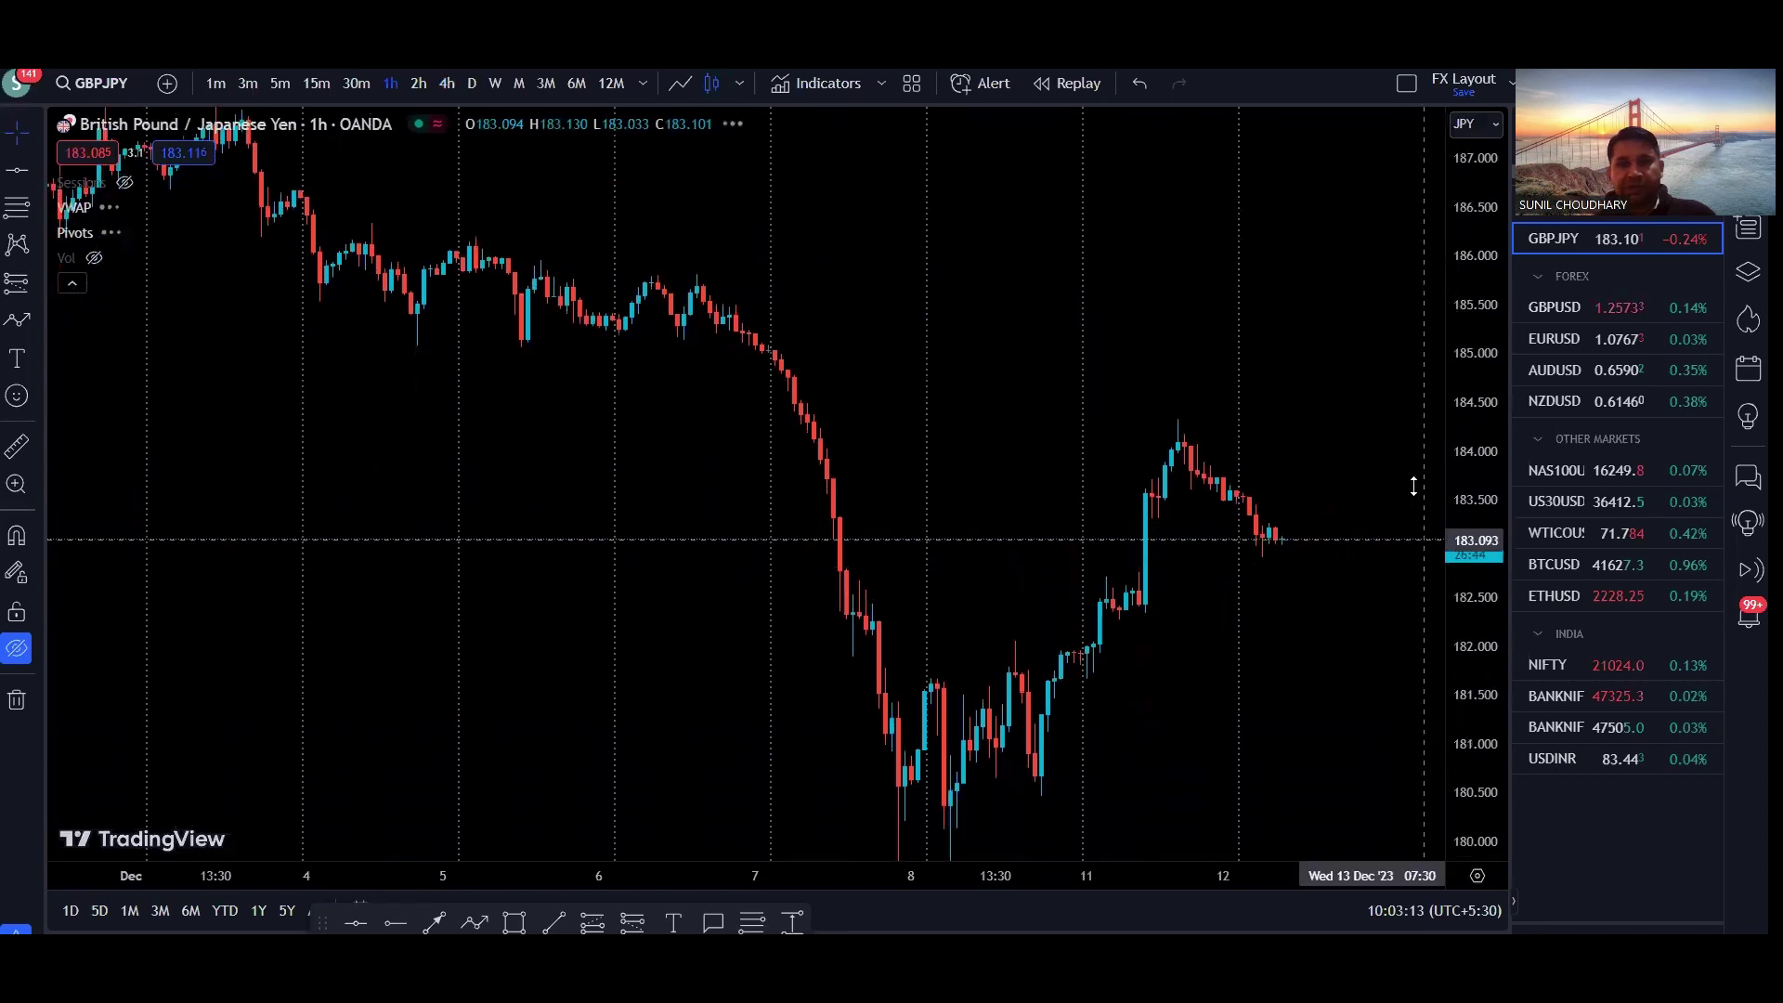
scroll(1306, 530, "down", 1)
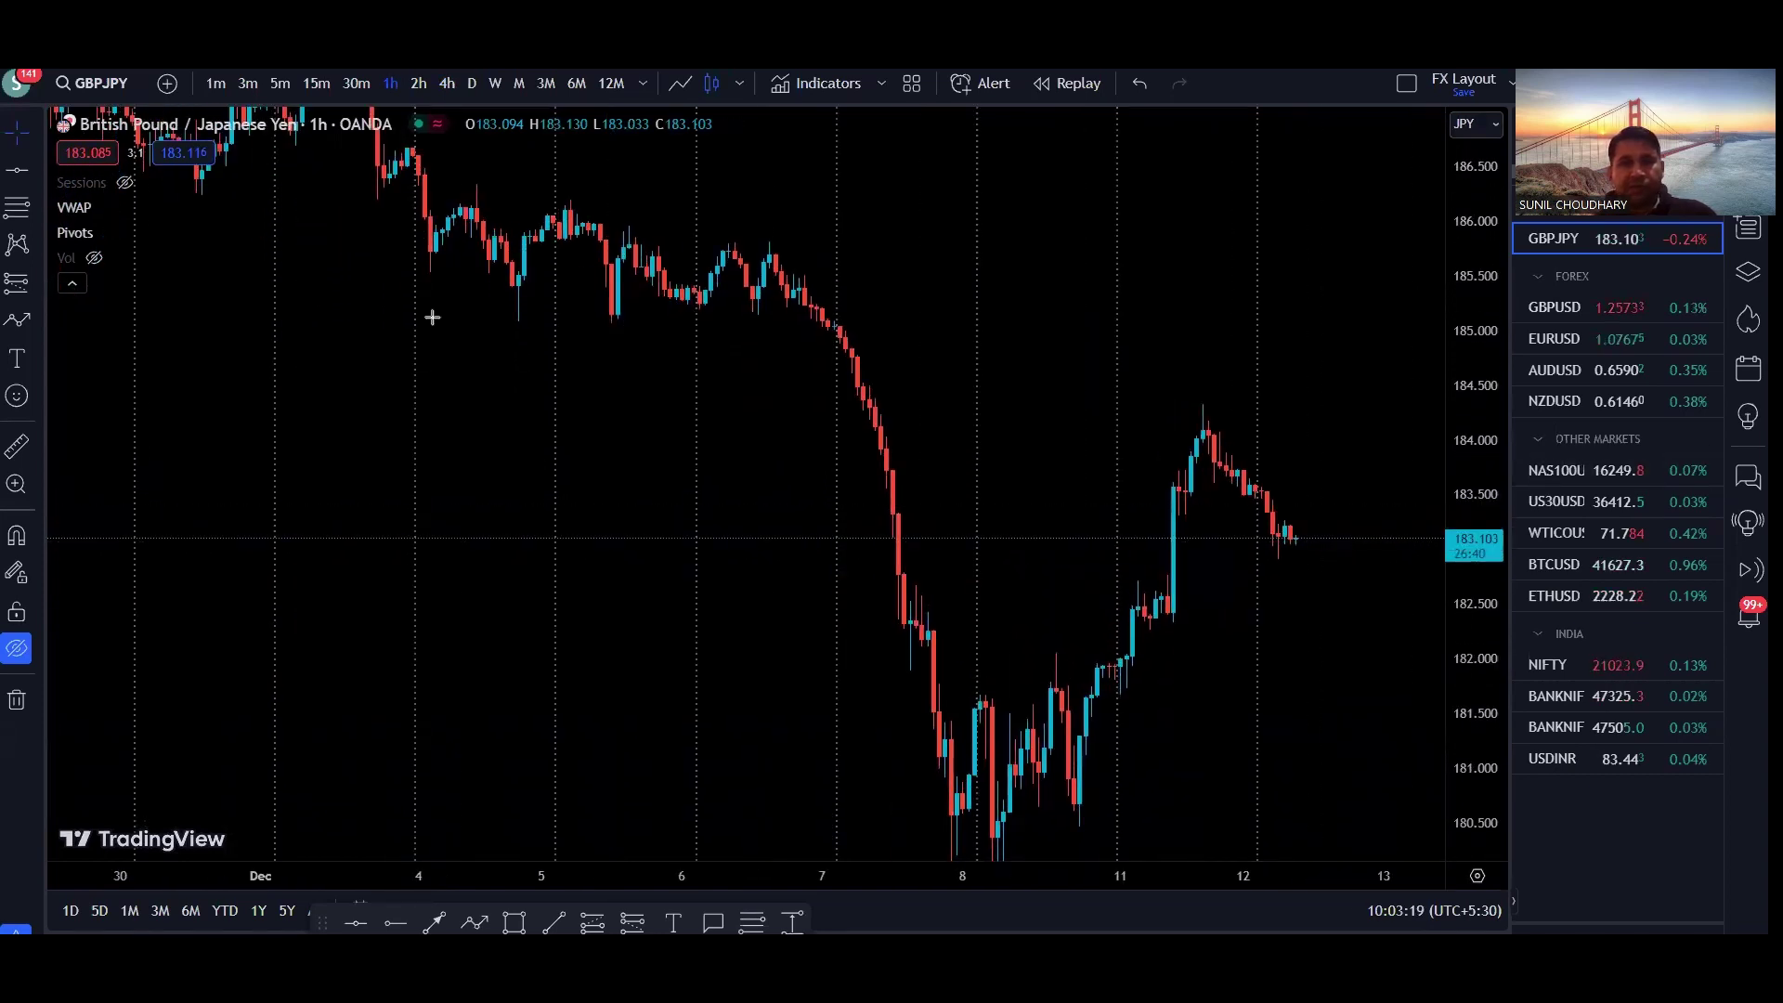
left_click_drag(432, 317, 918, 330)
mouse_move(641, 587)
left_mouse_down()
mouse_move(741, 363)
mouse_move(879, 637)
mouse_move(936, 818)
mouse_move(978, 685)
mouse_move(1023, 775)
mouse_move(1067, 680)
mouse_move(1087, 766)
mouse_move(1129, 569)
mouse_move(1159, 608)
mouse_move(1208, 432)
mouse_move(1280, 555)
mouse_move(1335, 406)
left_mouse_up()
Step: Point to the steep drop, project a peak near 184.5, a fall to 182.5, a rebound to 183.5 and another decline, and clear the arrows
left_click_drag(1018, 211, 922, 286)
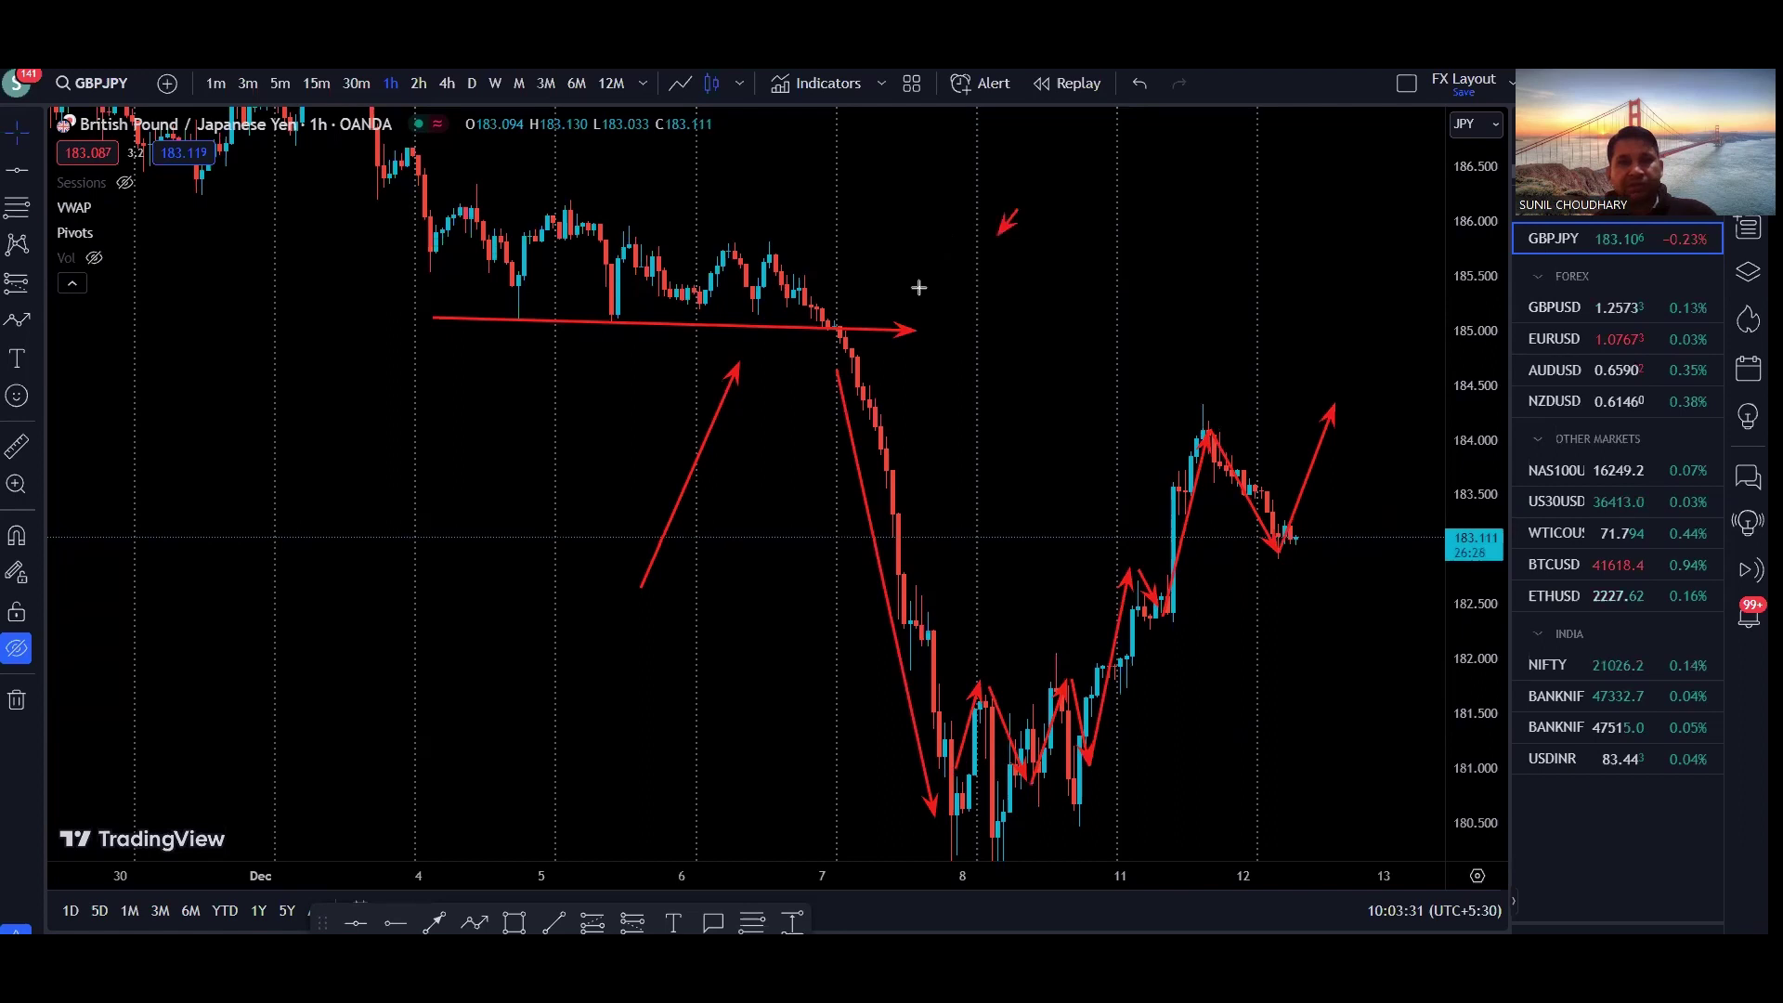
mouse_move(995, 362)
left_mouse_down()
mouse_move(896, 409)
mouse_move(920, 479)
left_mouse_up()
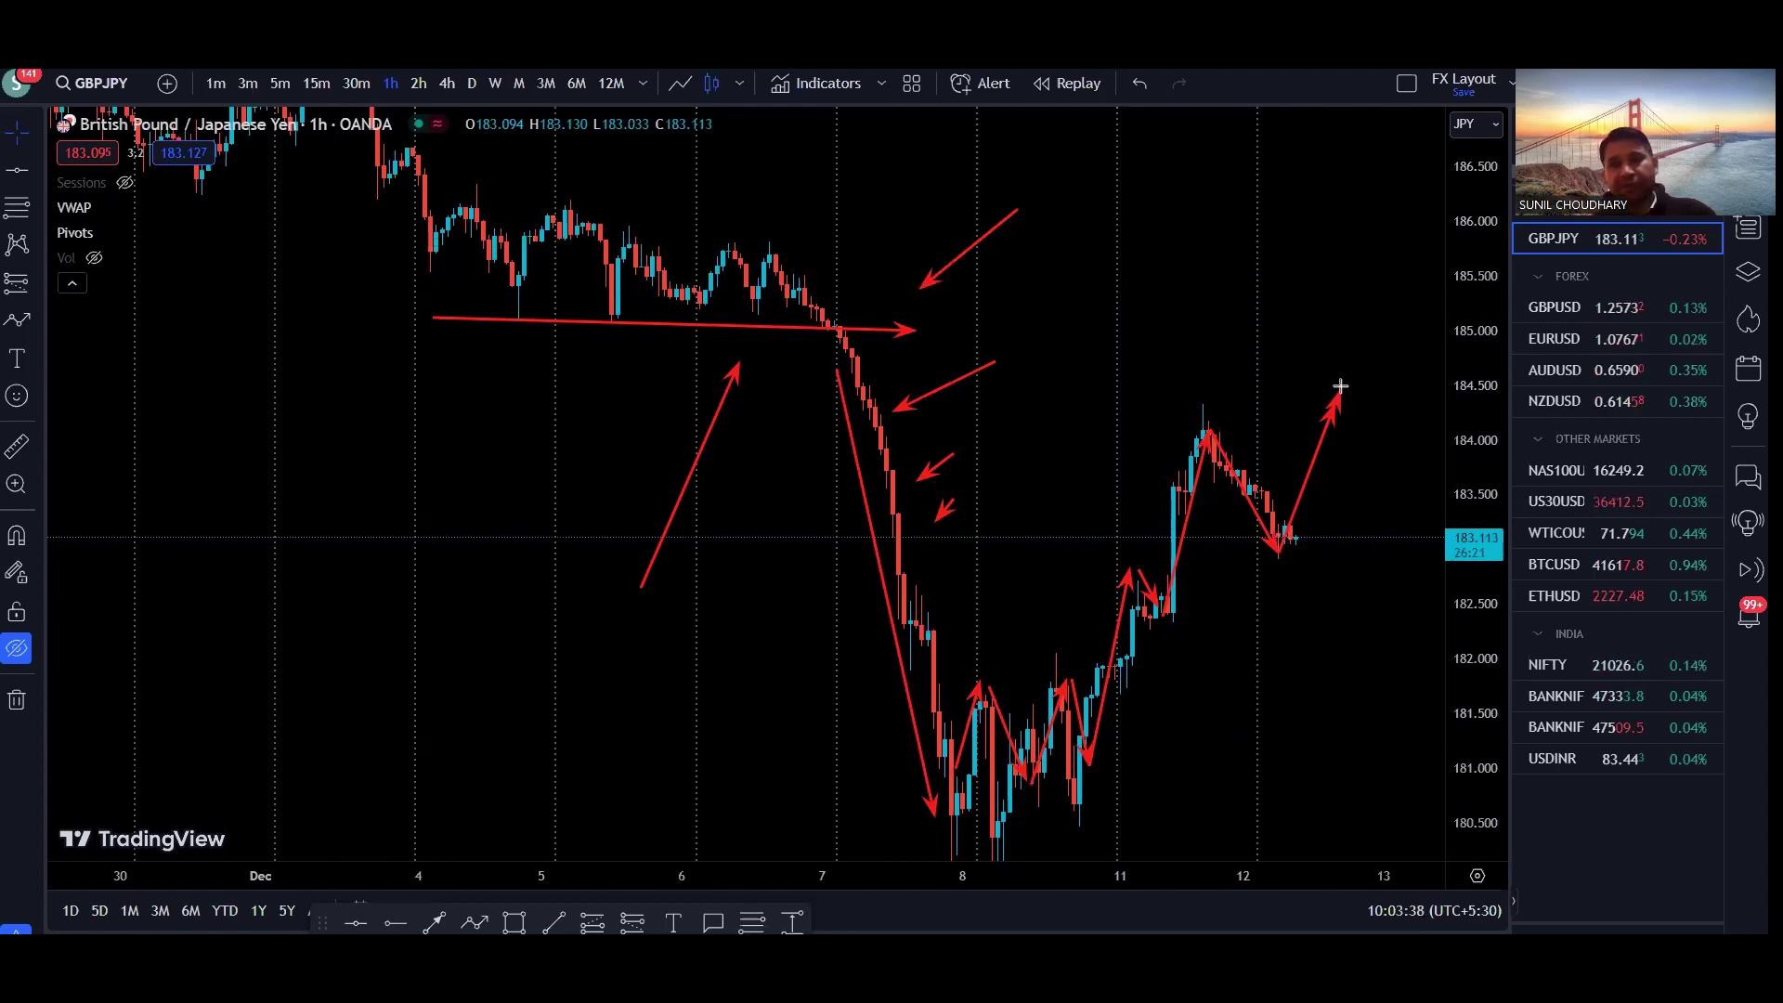
mouse_move(1343, 385)
left_mouse_down()
mouse_move(1378, 489)
mouse_move(1378, 631)
mouse_move(1348, 594)
mouse_move(1358, 605)
mouse_move(1414, 494)
mouse_move(1437, 553)
left_mouse_up()
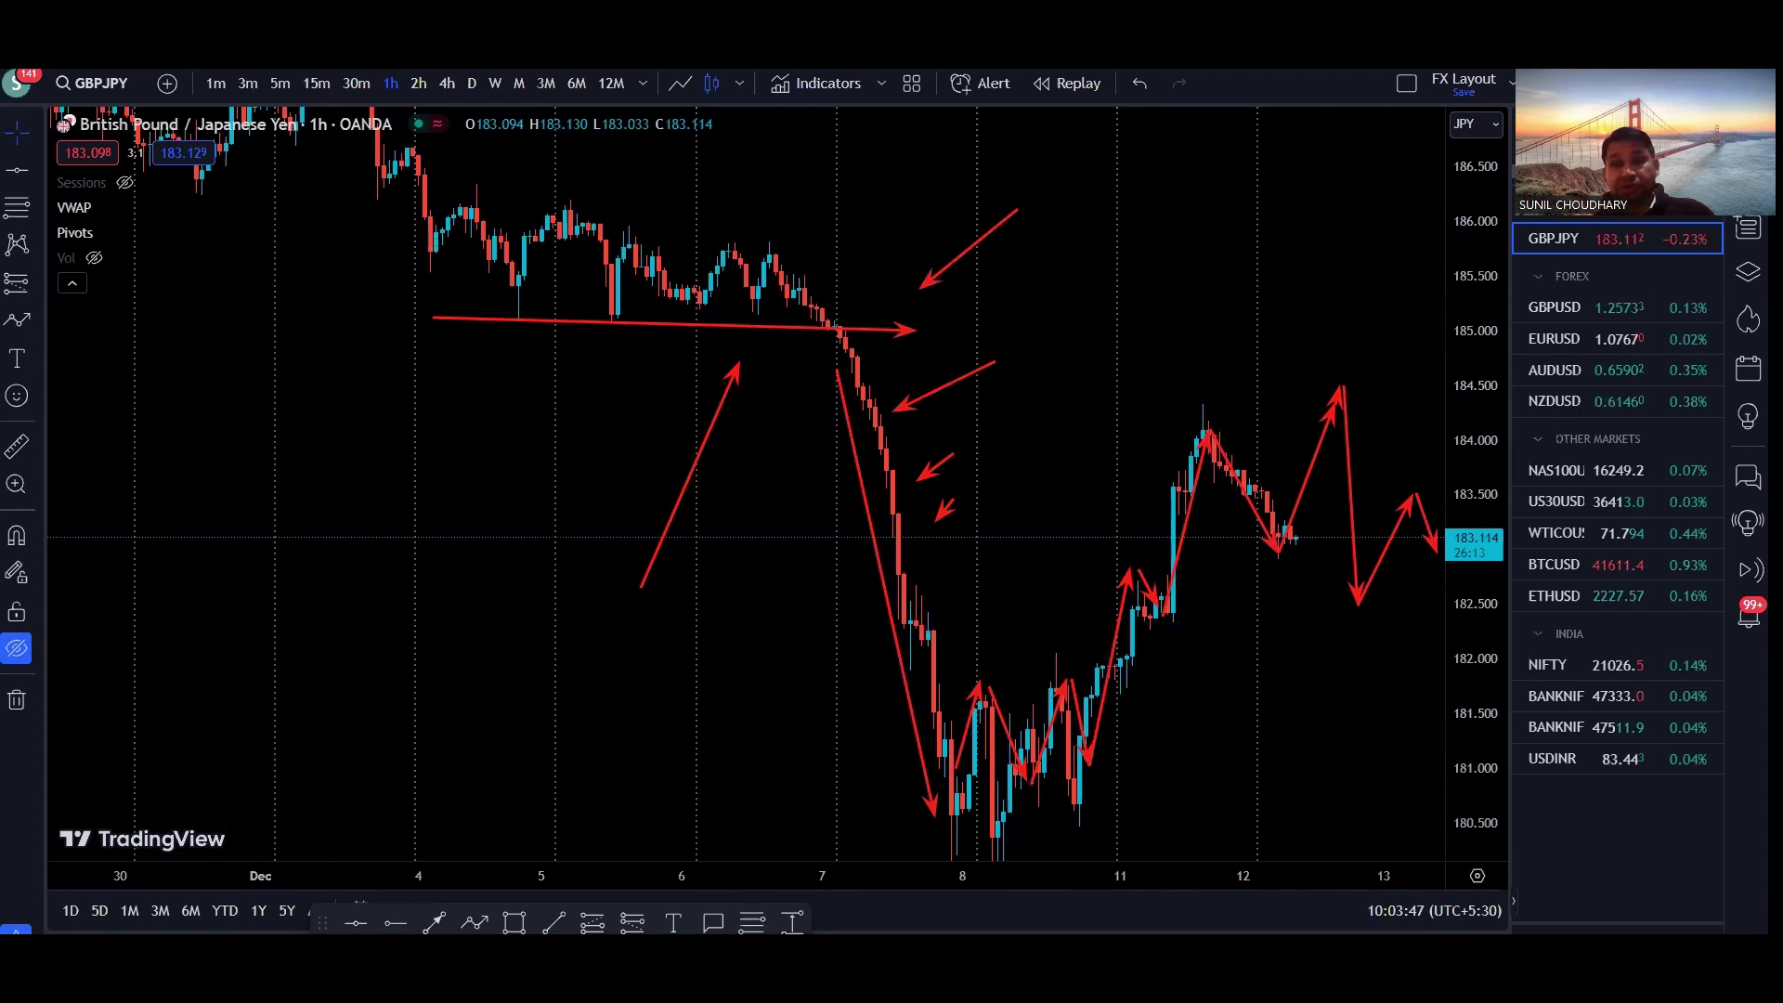
key("Escape")
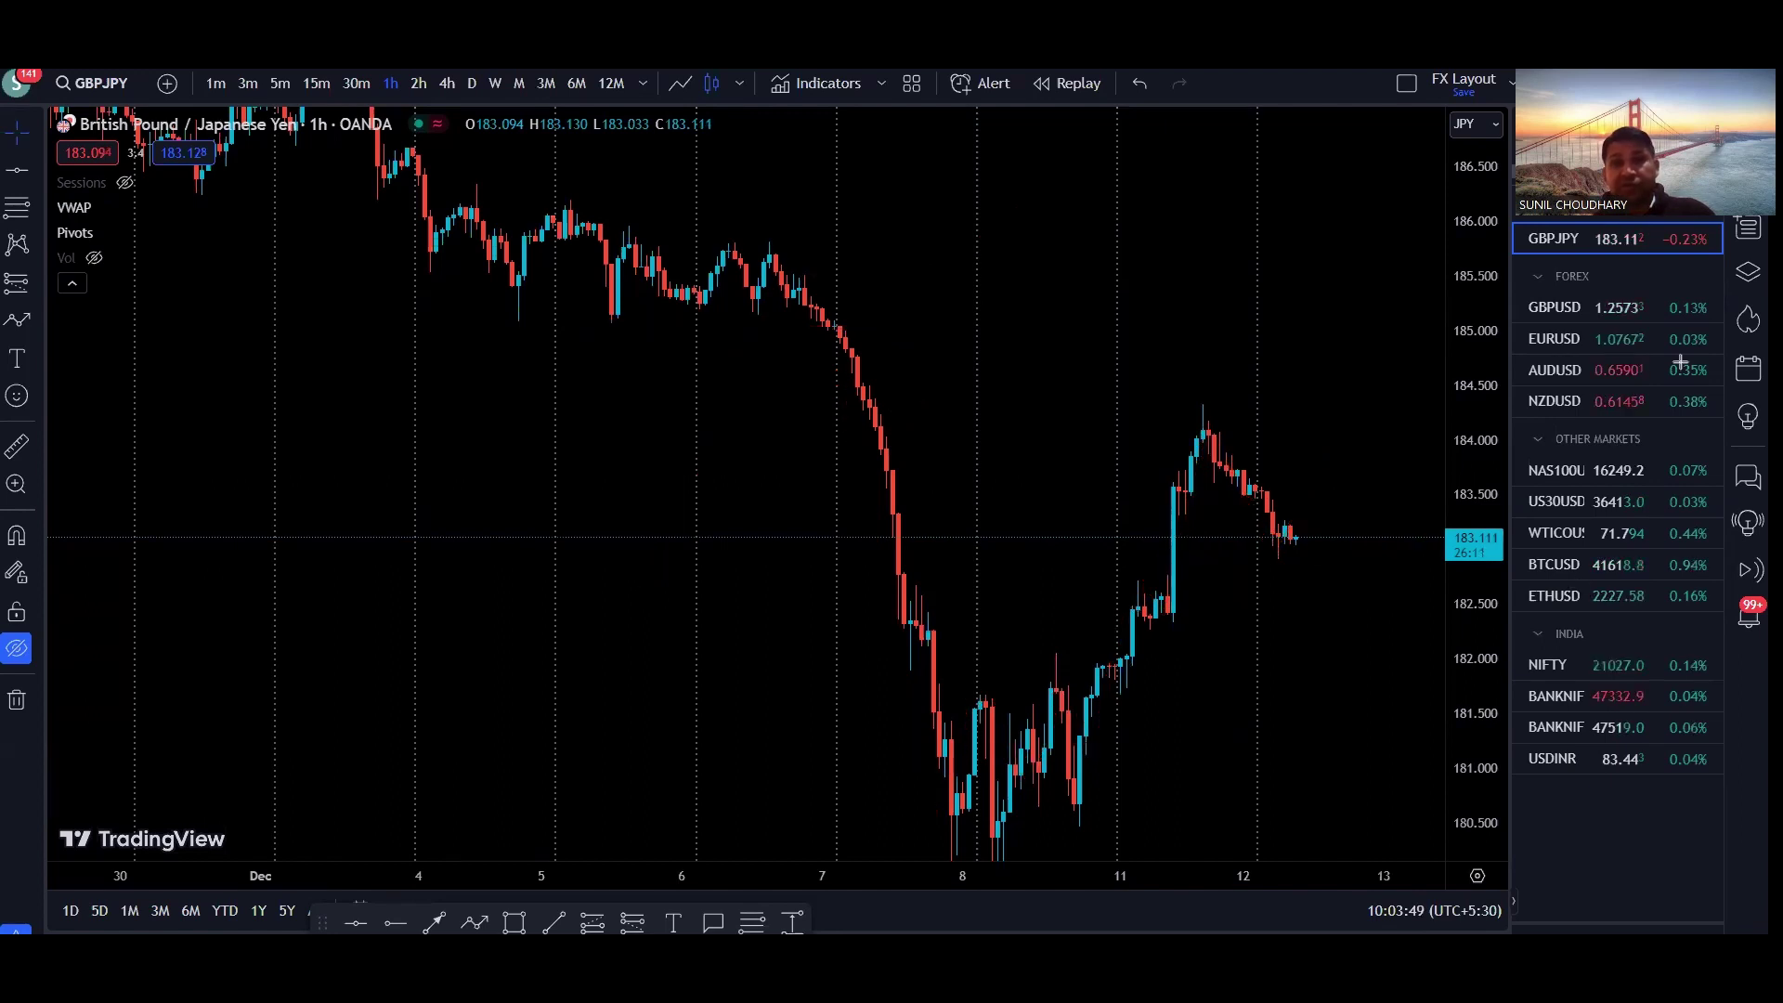
Step: Switch the GBPJPY chart to 15 minutes and hide only the drawings, keeping the VWAP and pivot levels shown around the latest candles
left_click_drag(1358, 266, 1158, 270)
left_click(316, 84)
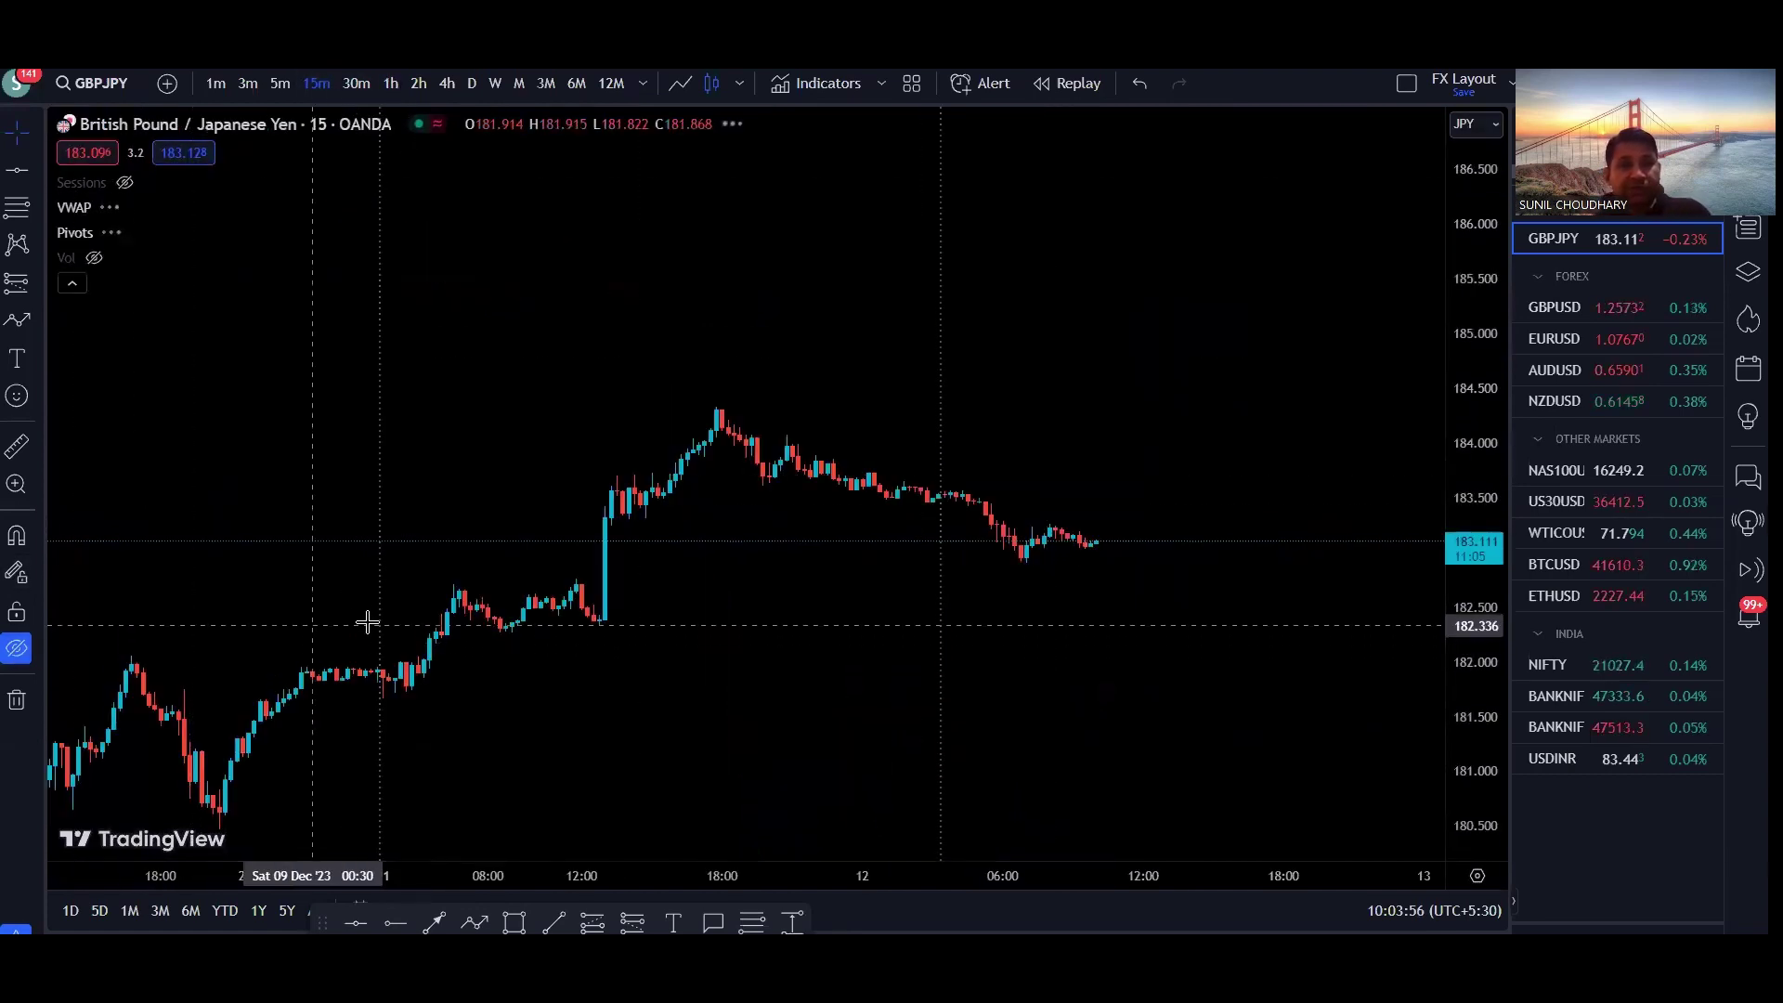
scroll(366, 617, "down", 2)
left_click(26, 653)
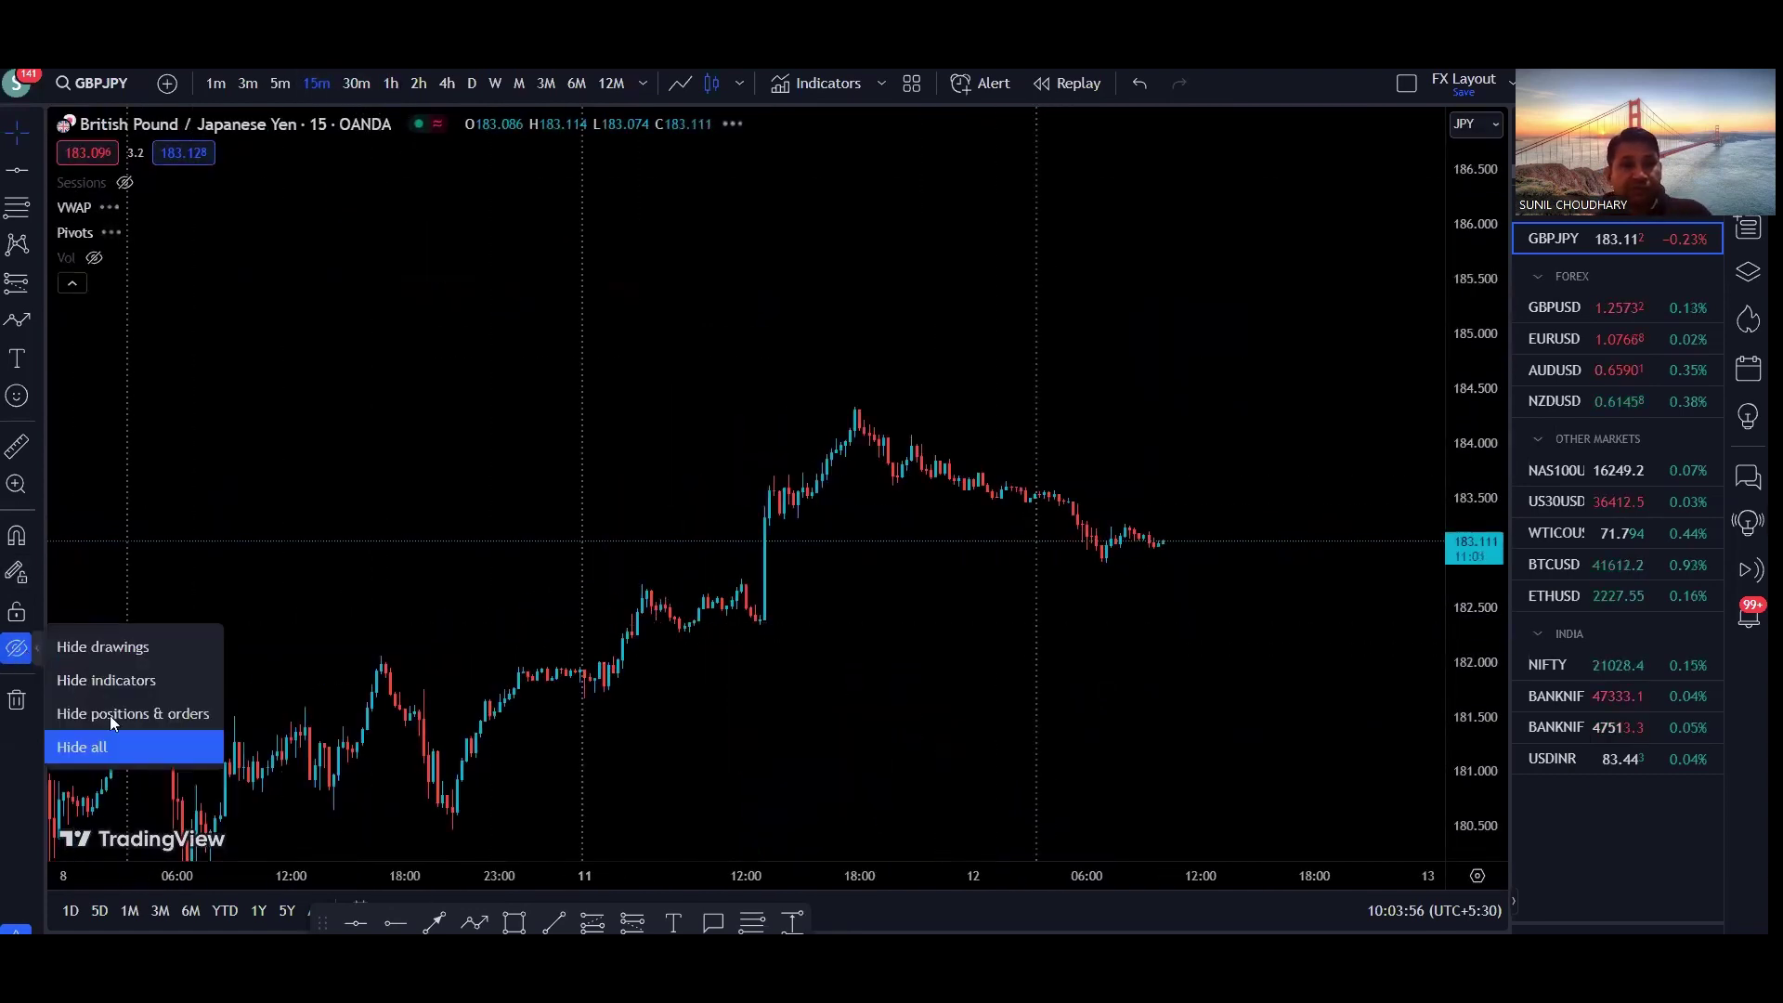
left_click(88, 654)
scroll(1251, 470, "up", 5)
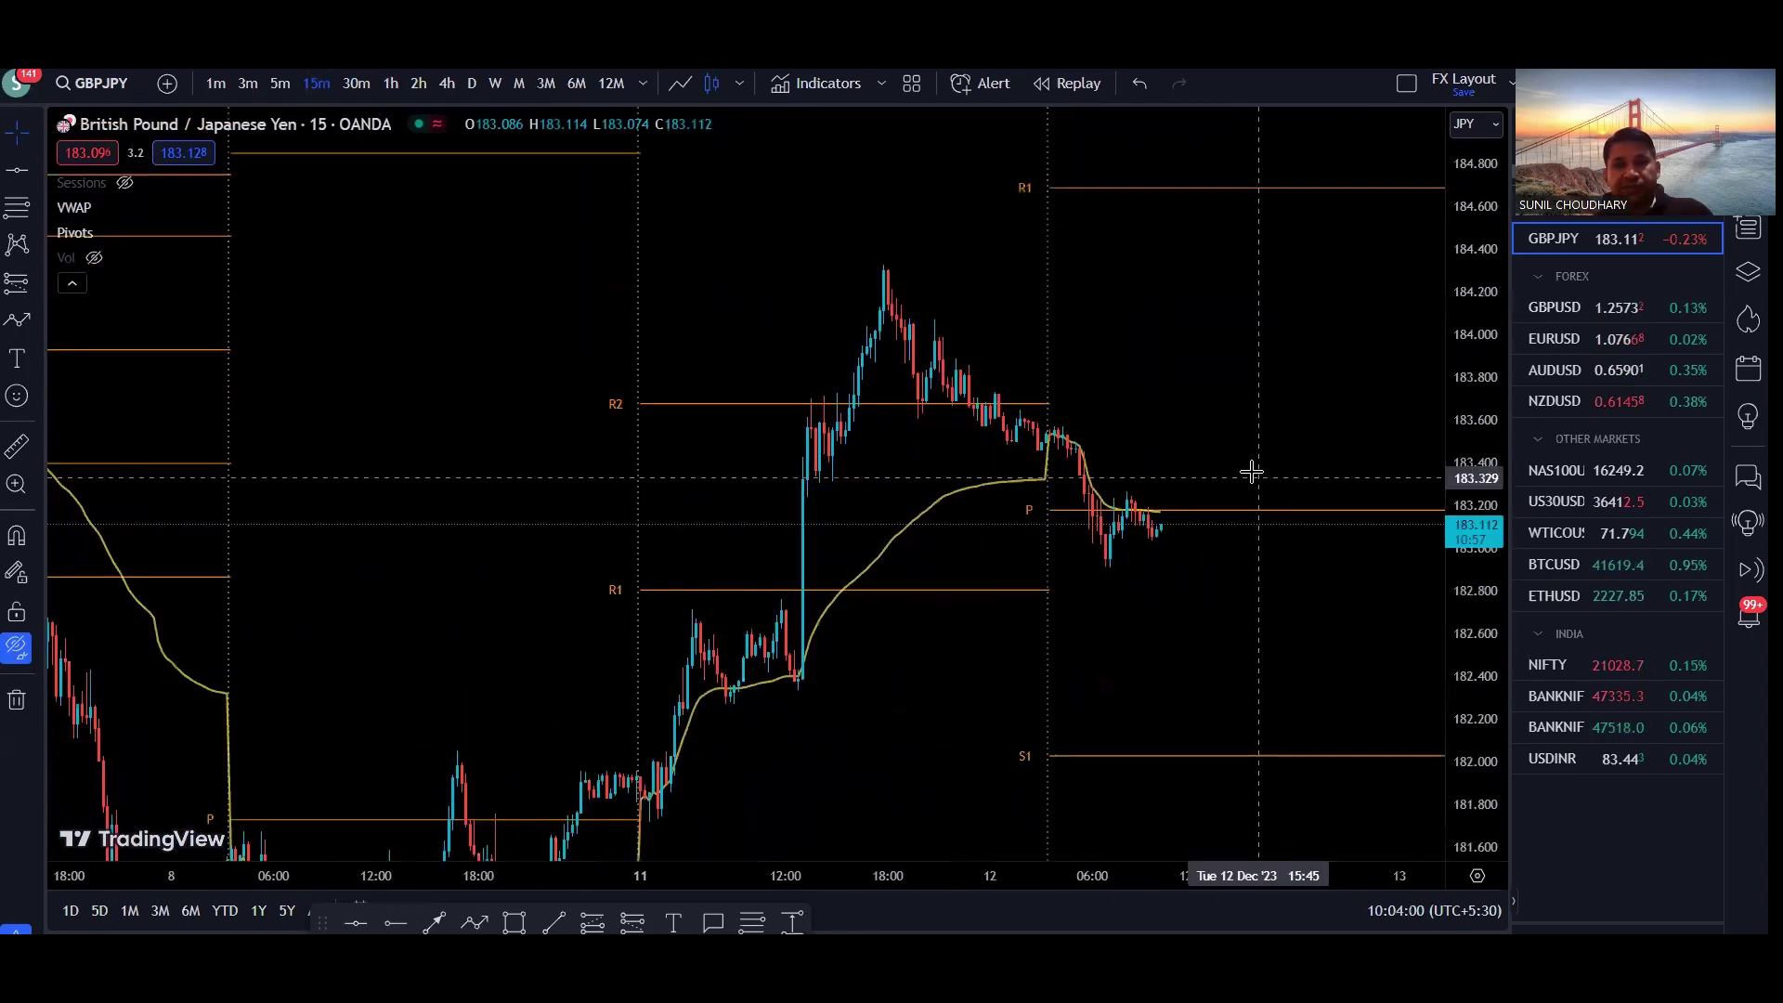
left_click_drag(1157, 400, 1170, 438)
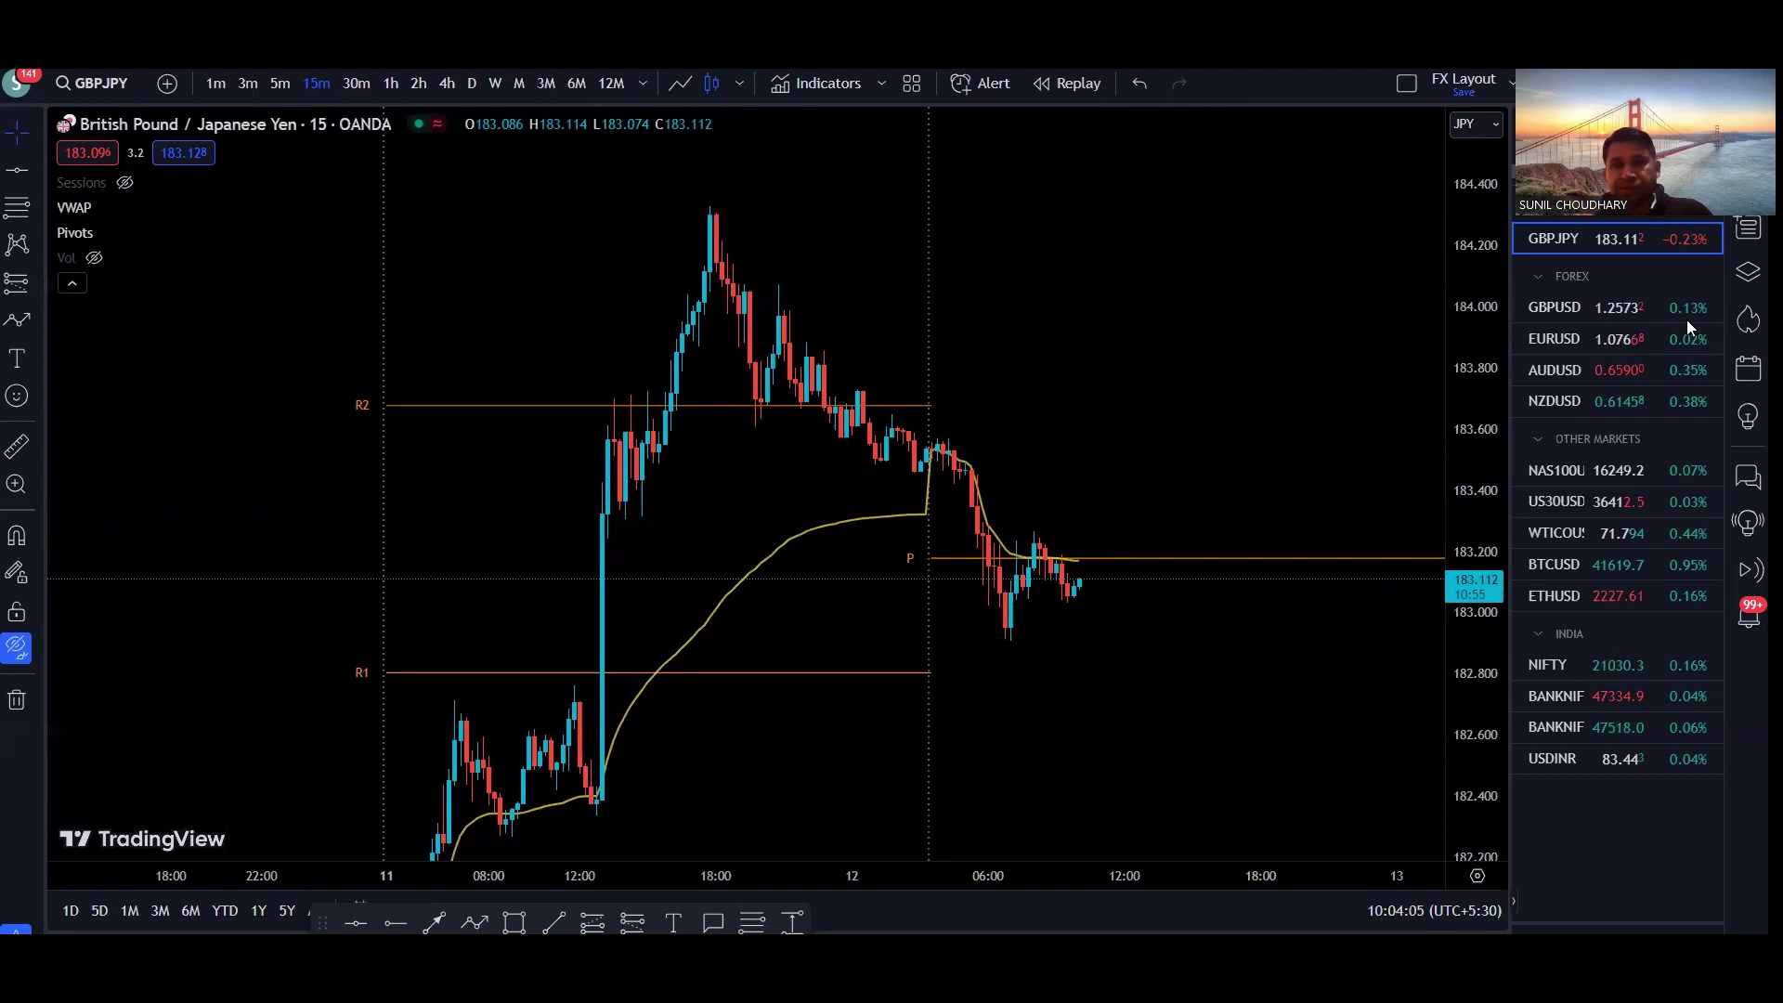
Step: Trace the falling swings on the 15-minute chart with arrows from the 184.3 peak to the latest candles near 183.0
mouse_move(711, 243)
left_mouse_down()
mouse_move(741, 379)
mouse_move(783, 300)
mouse_move(837, 451)
left_mouse_up()
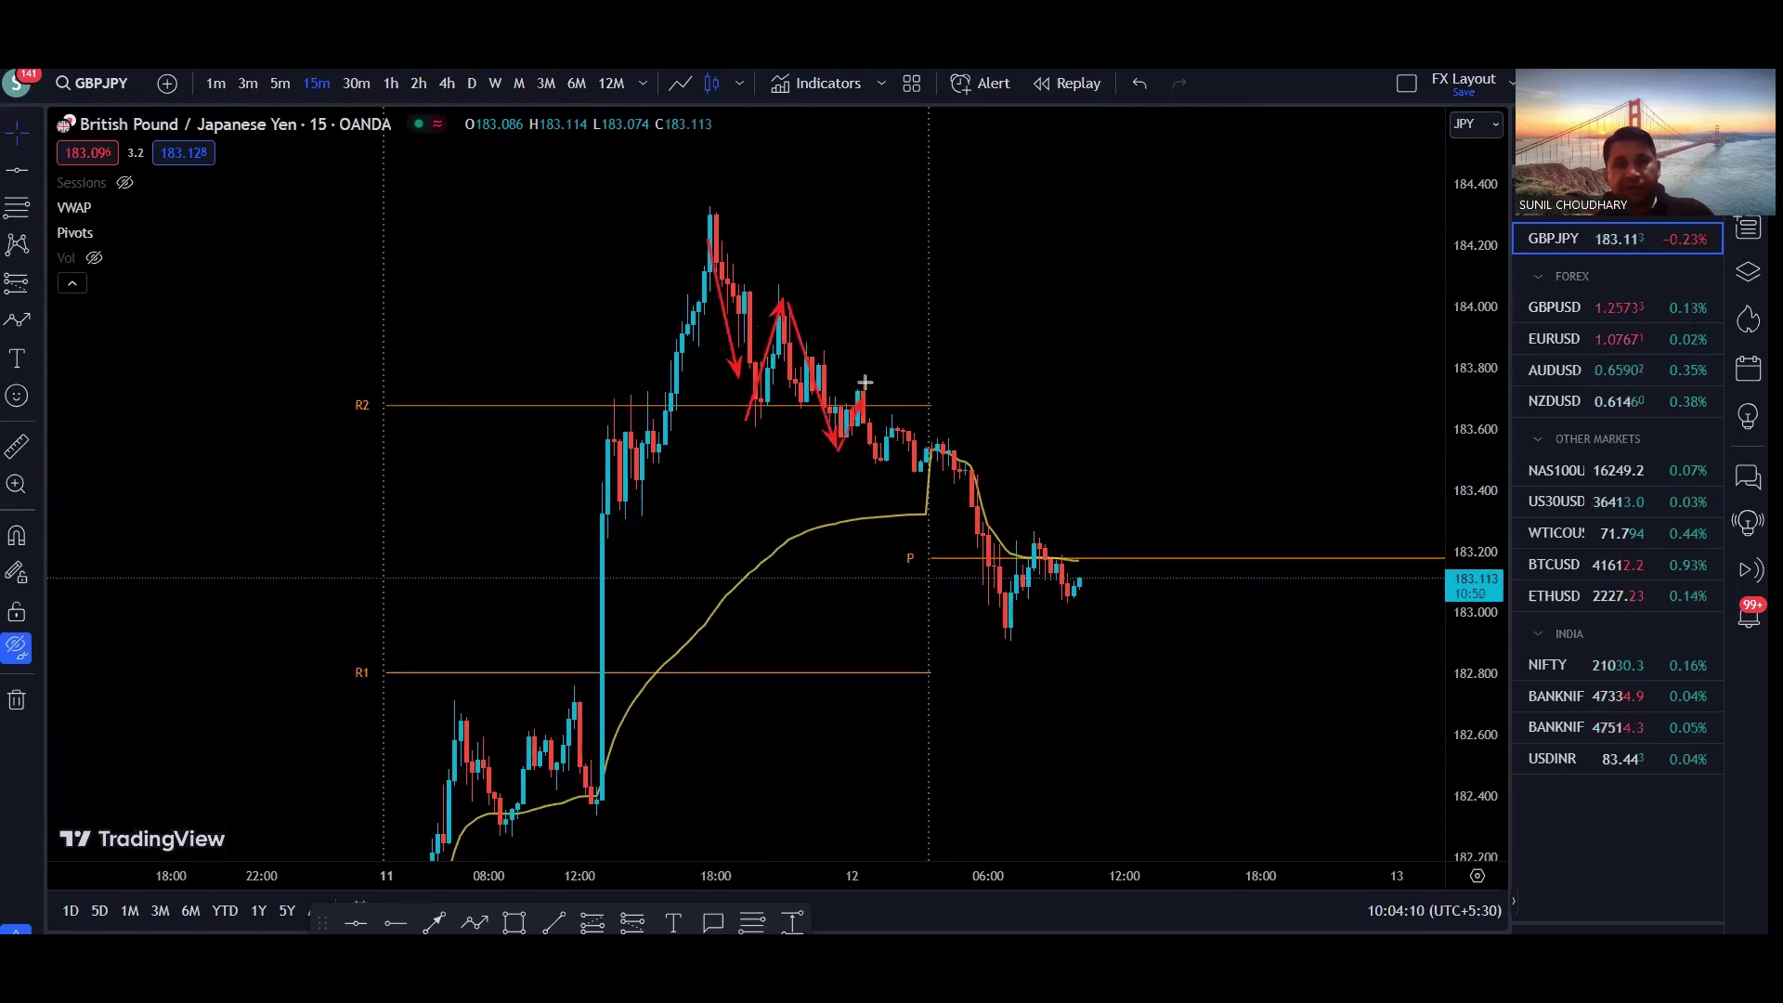
mouse_move(865, 381)
left_mouse_down()
mouse_move(879, 480)
mouse_move(908, 419)
left_mouse_up()
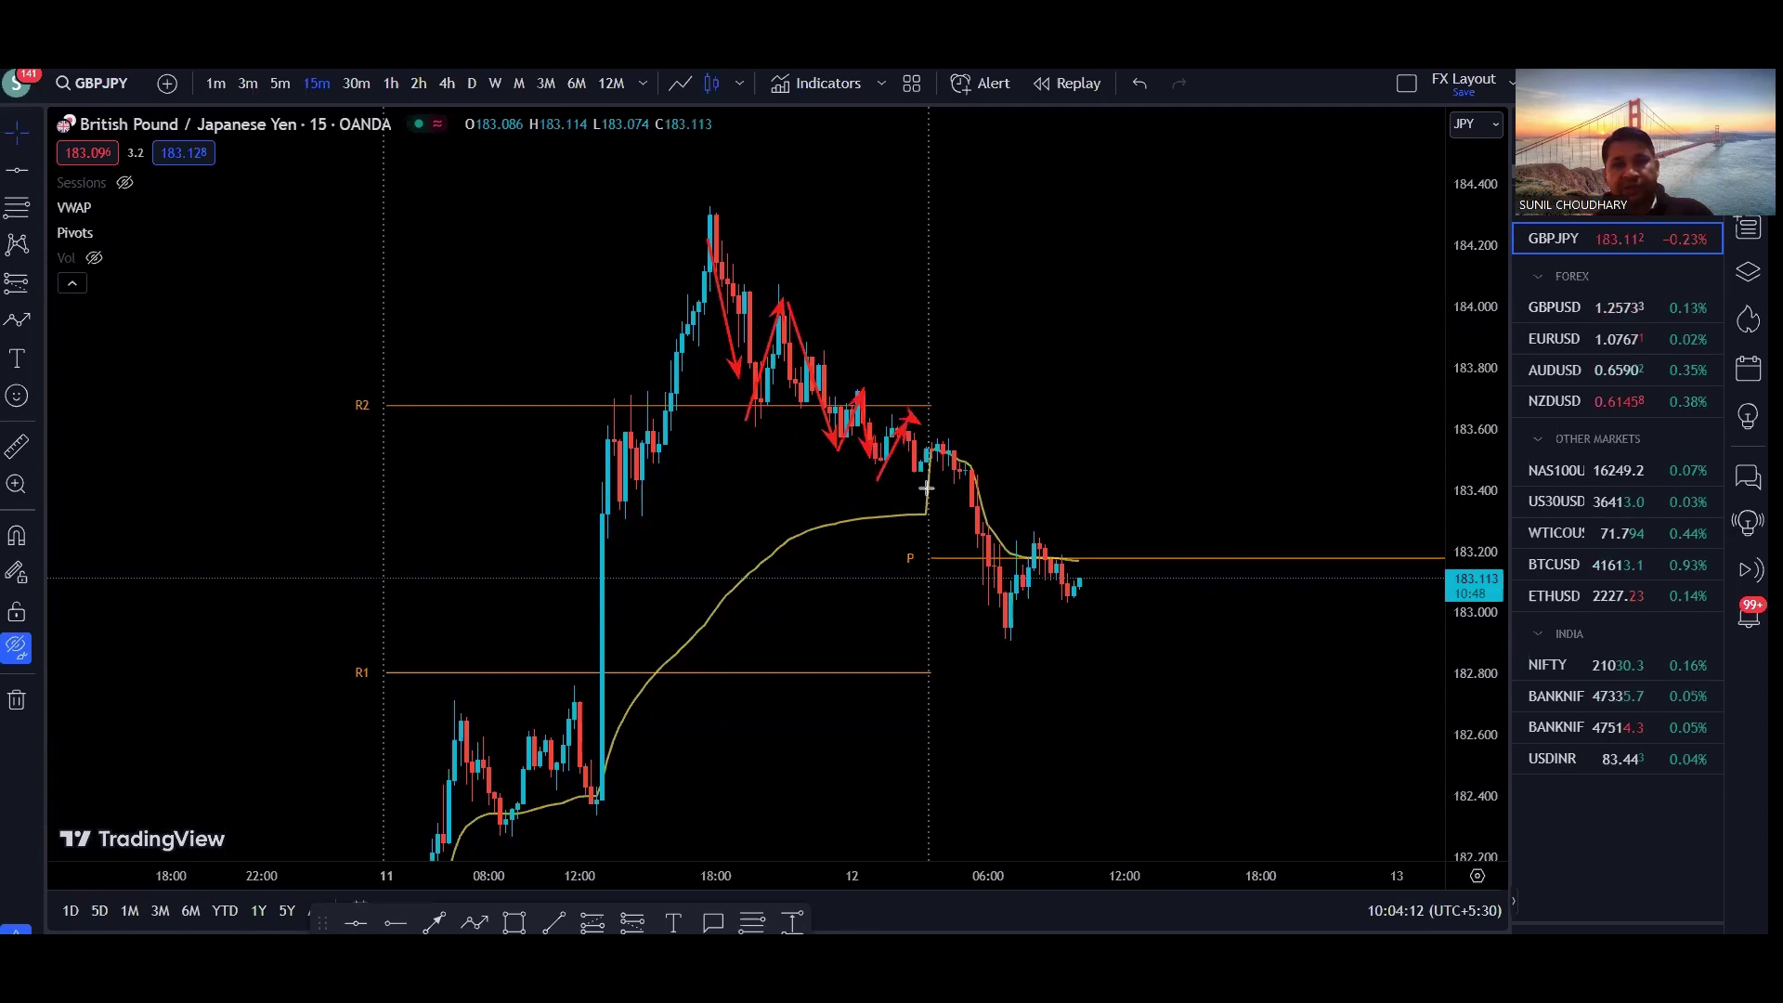
mouse_move(927, 488)
left_mouse_down()
mouse_move(966, 449)
mouse_move(1009, 636)
mouse_move(1030, 580)
mouse_move(826, 494)
mouse_move(966, 489)
mouse_move(1039, 532)
mouse_move(1070, 613)
left_mouse_up()
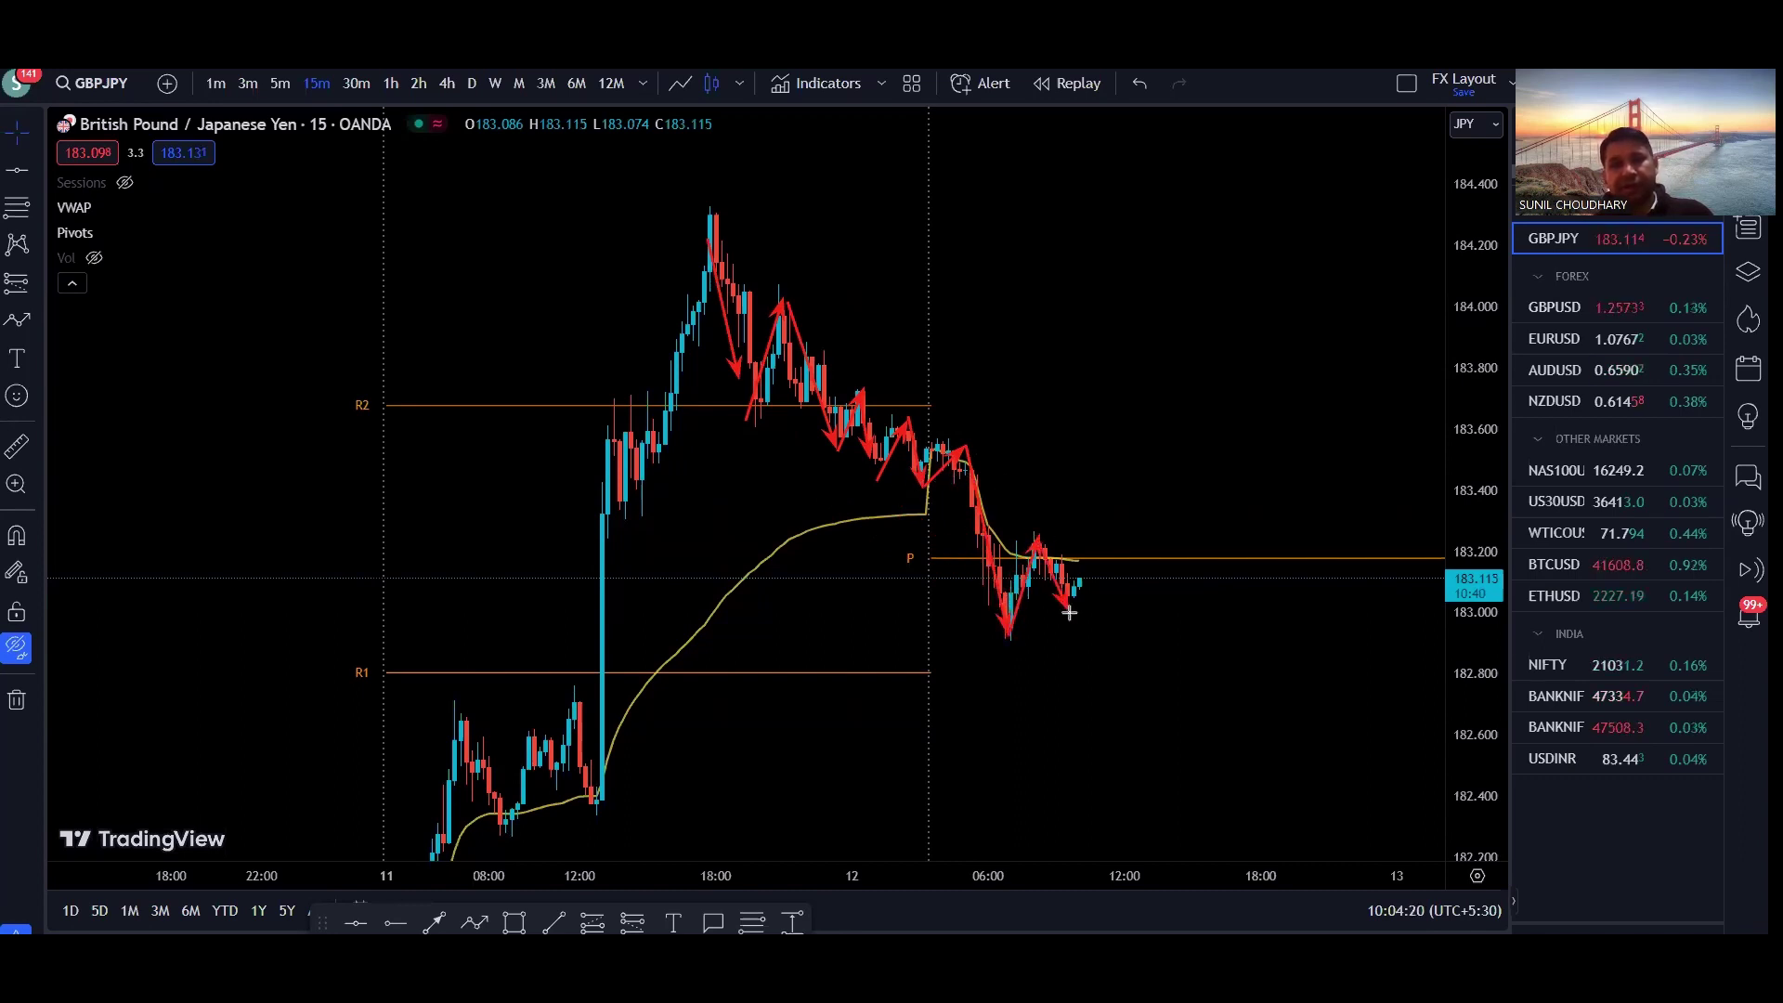
Step: Point short arrows at the latest swing highs and lows around the pivot, and clear all arrows
left_click_drag(1085, 539, 1045, 538)
left_click_drag(1007, 539, 979, 616)
mouse_move(990, 649)
left_mouse_down()
mouse_move(1091, 618)
mouse_move(1092, 551)
left_mouse_up()
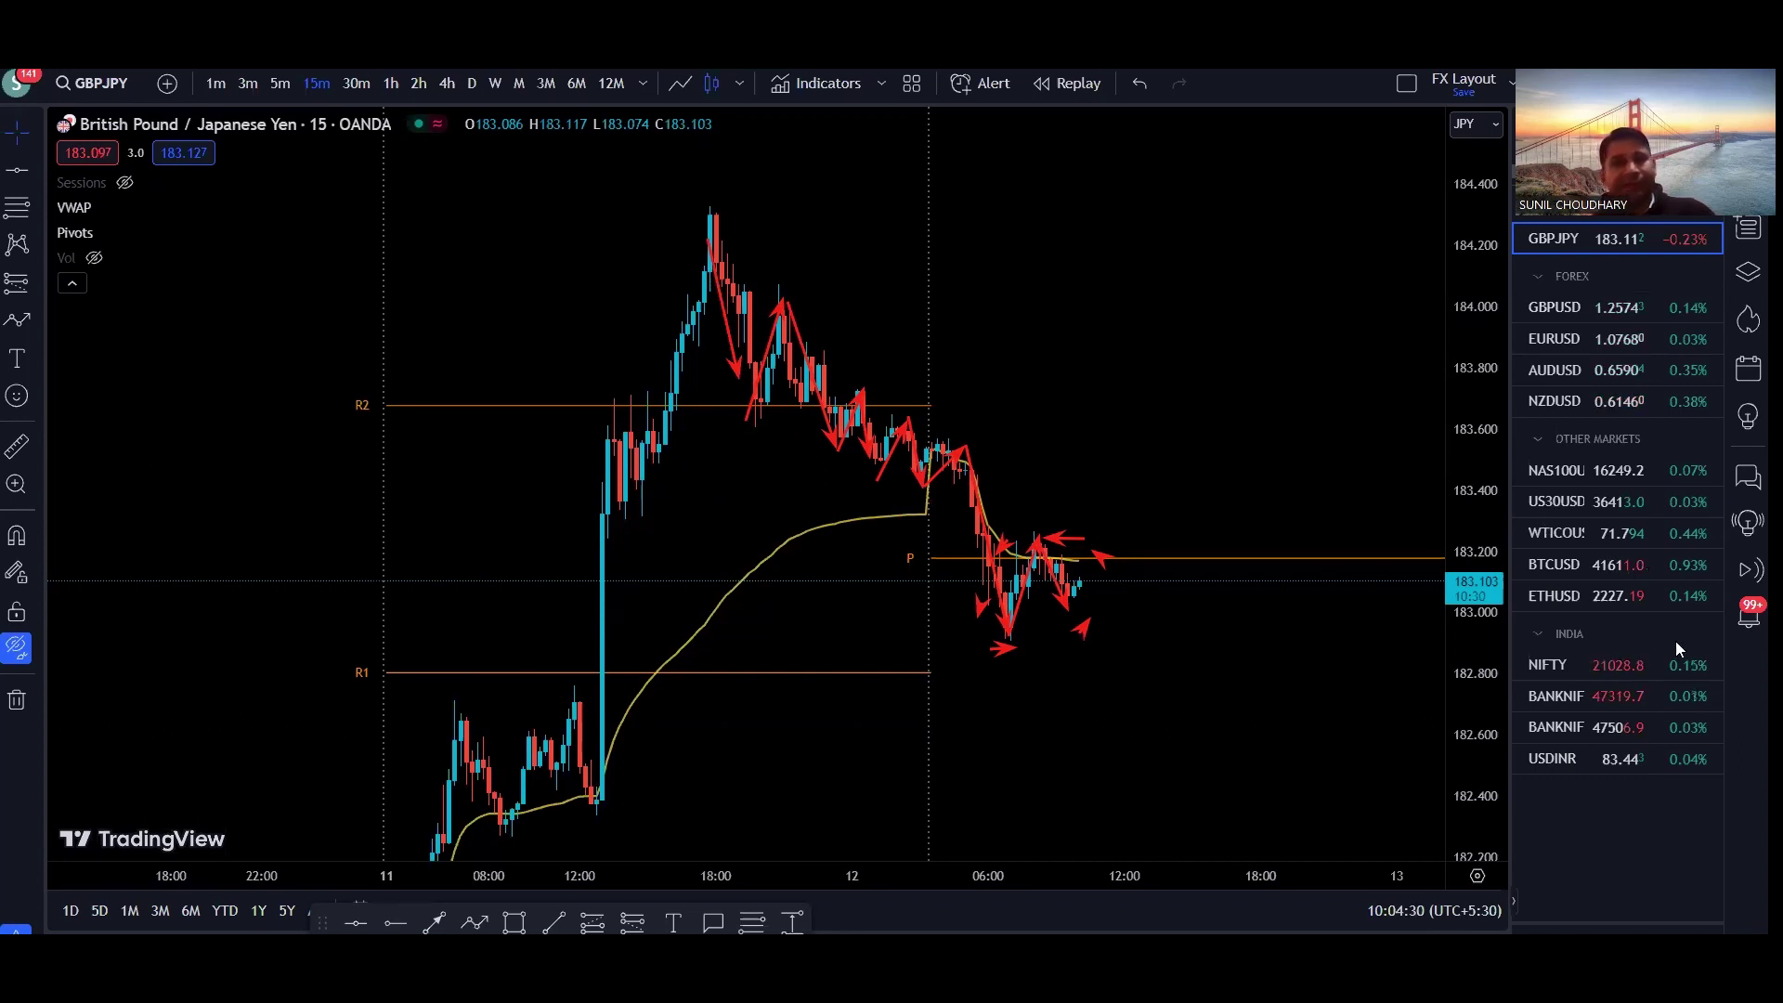
key("Escape")
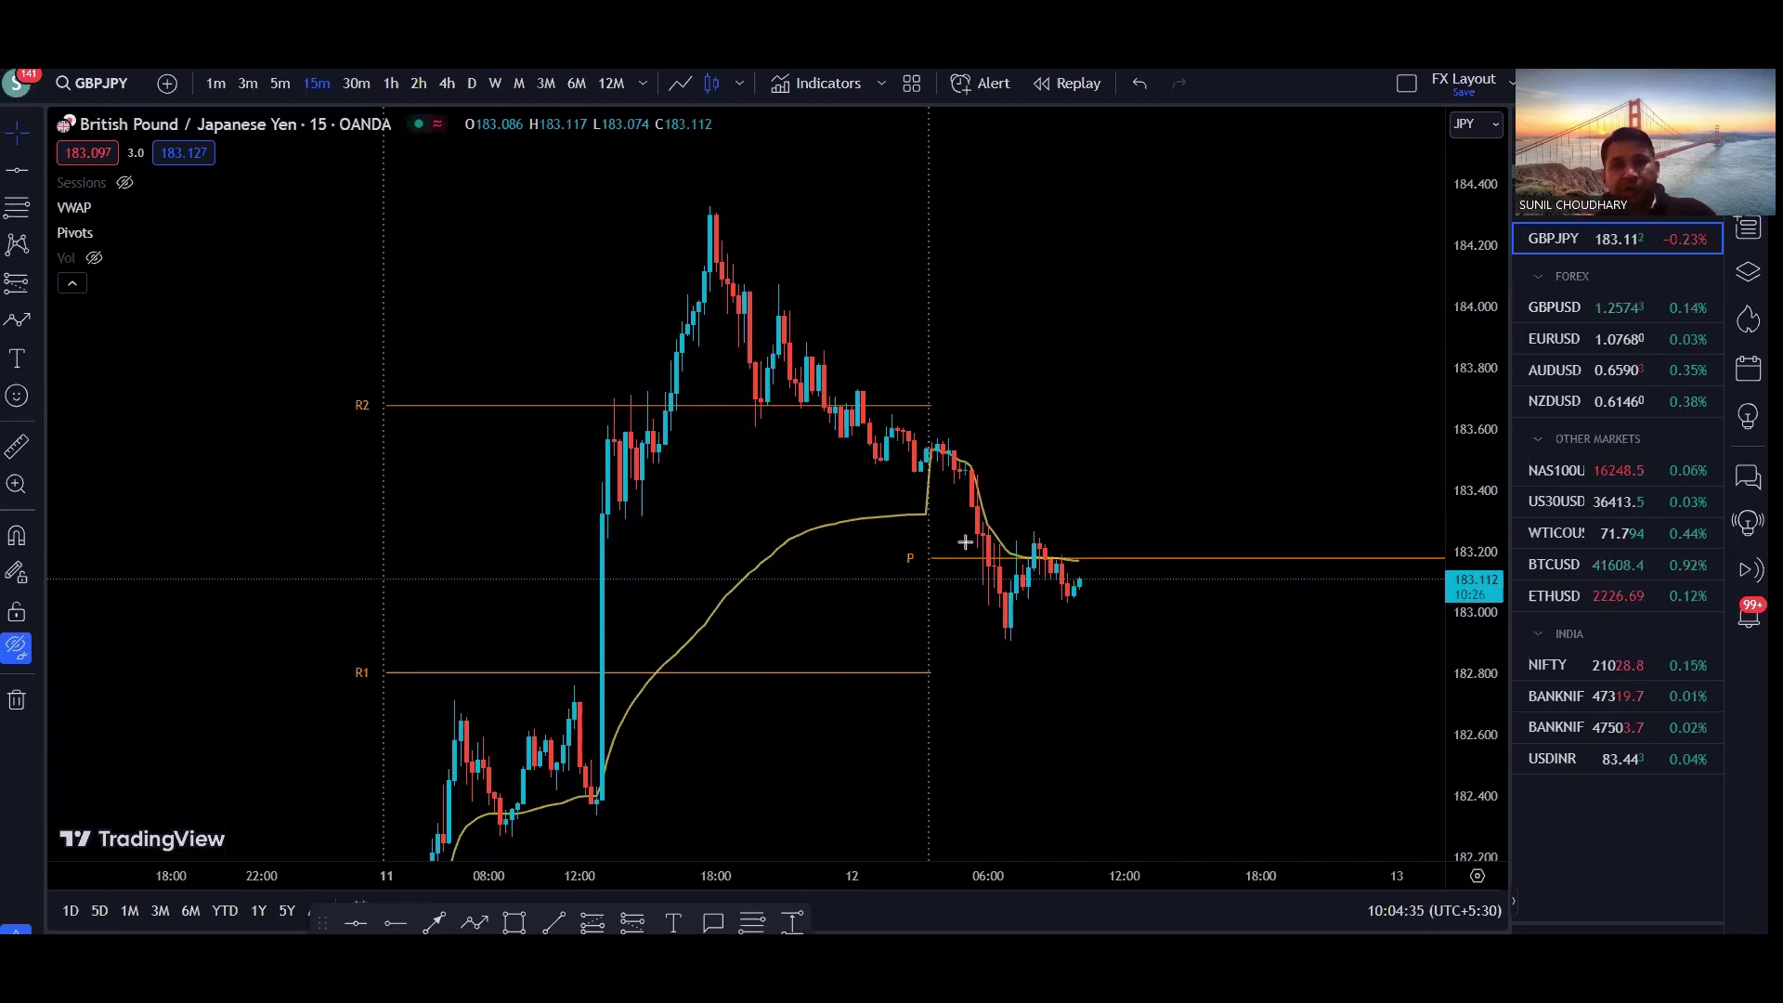
Step: Draw levels near 183.2 and 183.45, project a rise to about 183.5 and a pullback to 183.2, with alternative moves to 183.5 and 182.6
mouse_move(966, 542)
left_mouse_down()
mouse_move(1143, 542)
mouse_move(872, 474)
mouse_move(1069, 481)
mouse_move(1068, 567)
mouse_move(1081, 509)
mouse_move(1055, 548)
mouse_move(1101, 459)
left_mouse_up()
mouse_move(915, 473)
left_mouse_down()
mouse_move(1106, 465)
mouse_move(1190, 541)
mouse_move(1166, 542)
mouse_move(1198, 539)
mouse_move(1126, 463)
mouse_move(1104, 464)
left_mouse_up()
left_click_drag(1191, 539, 1219, 456)
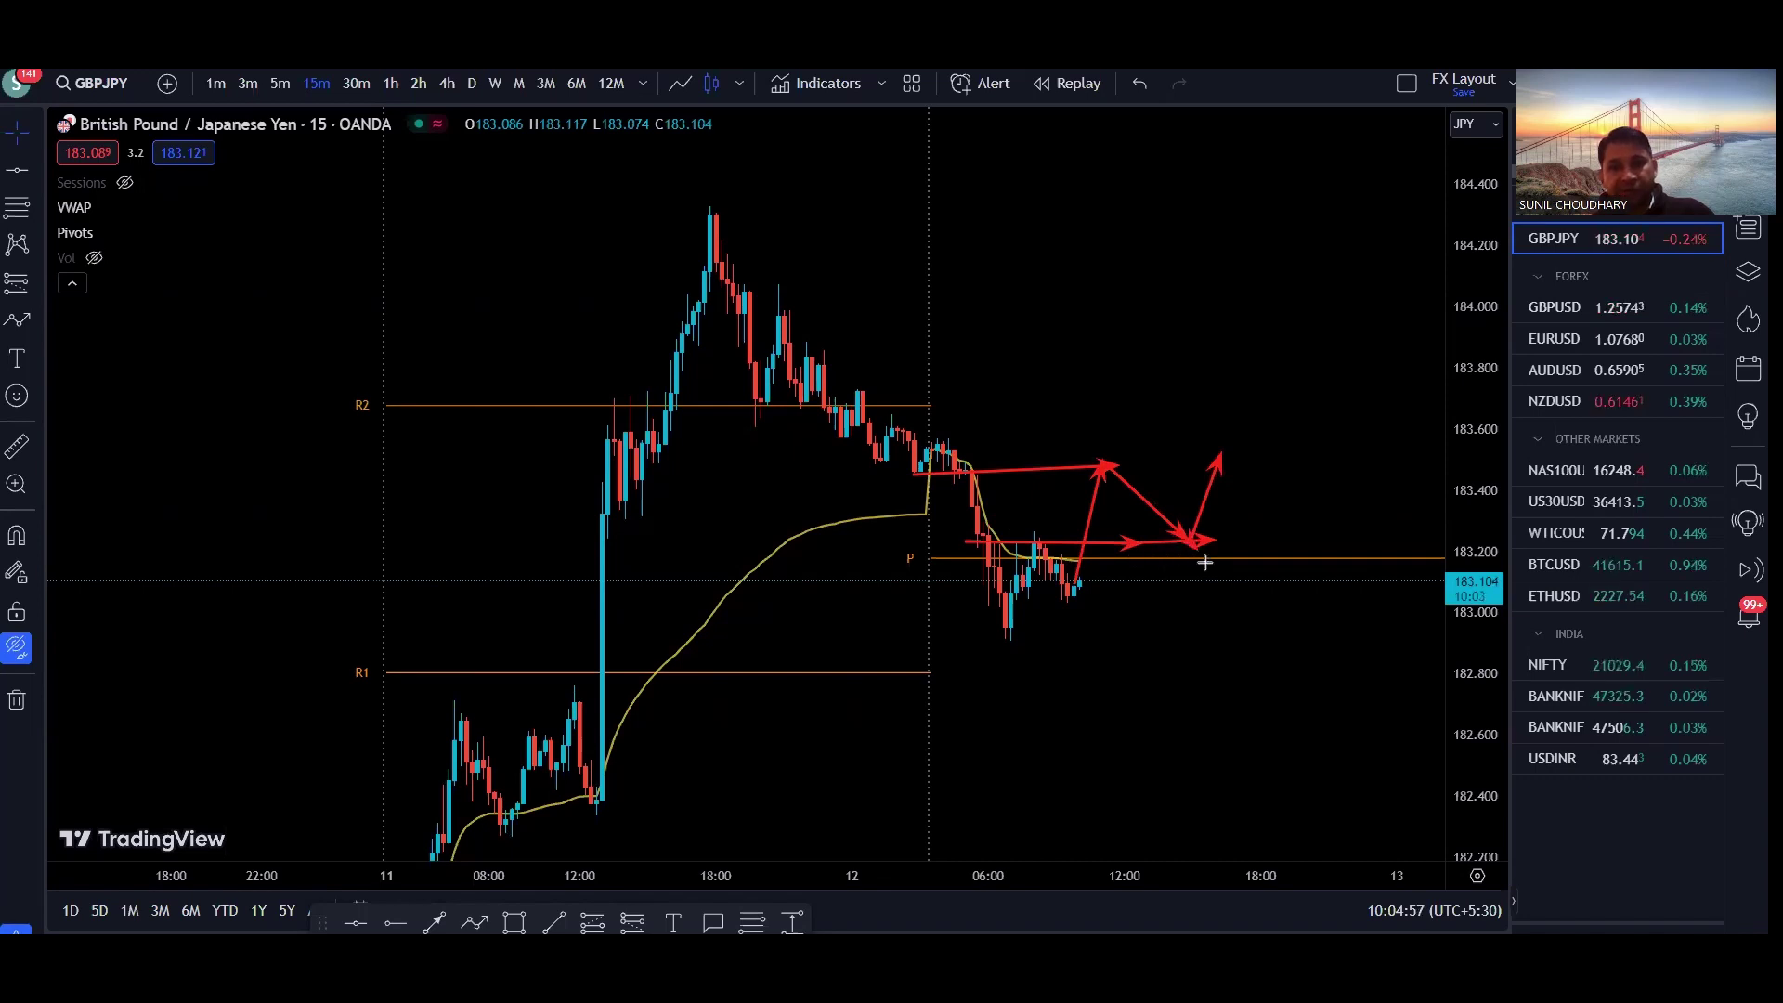
mouse_move(1208, 577)
left_mouse_down()
mouse_move(1204, 661)
mouse_move(1023, 632)
mouse_move(1074, 617)
mouse_move(1015, 634)
mouse_move(1268, 743)
left_mouse_up()
Step: Draw levels near 182.8 and 182.35, point to the two earlier highs, extend the projected fall to about 182.4, and clear the arrows
mouse_move(423, 675)
left_mouse_down()
mouse_move(1067, 659)
mouse_move(1333, 673)
left_mouse_up()
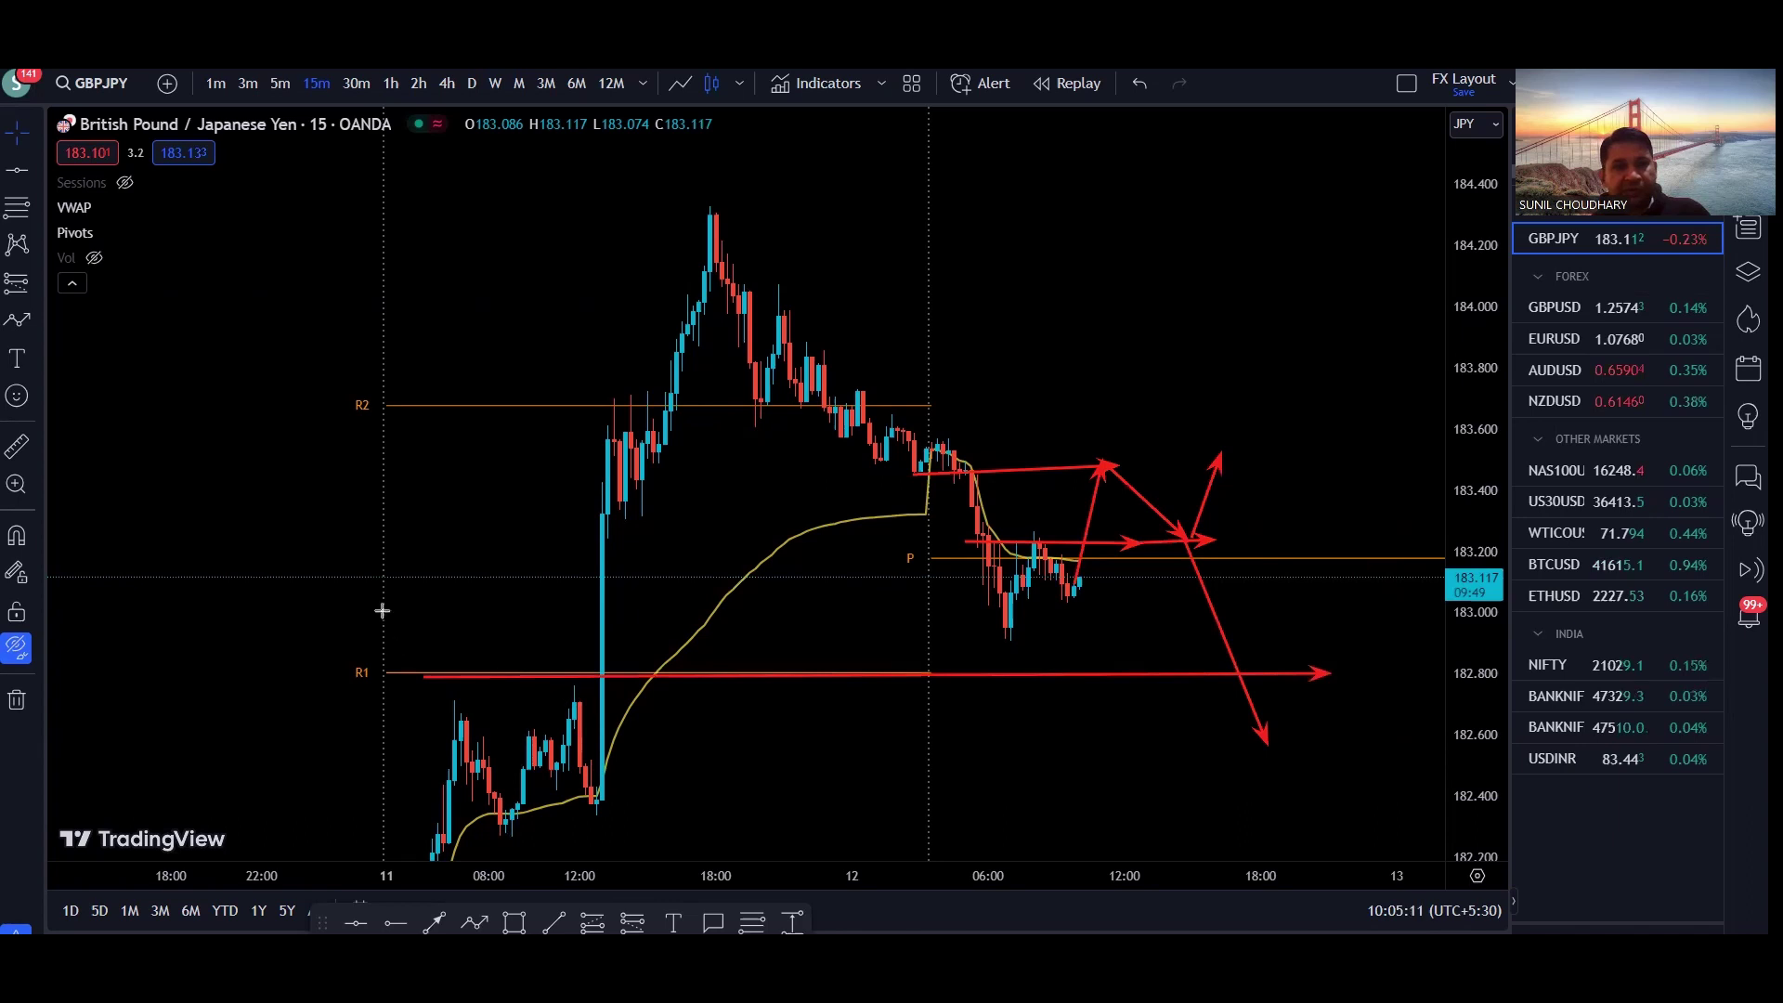
left_click_drag(383, 583, 441, 697)
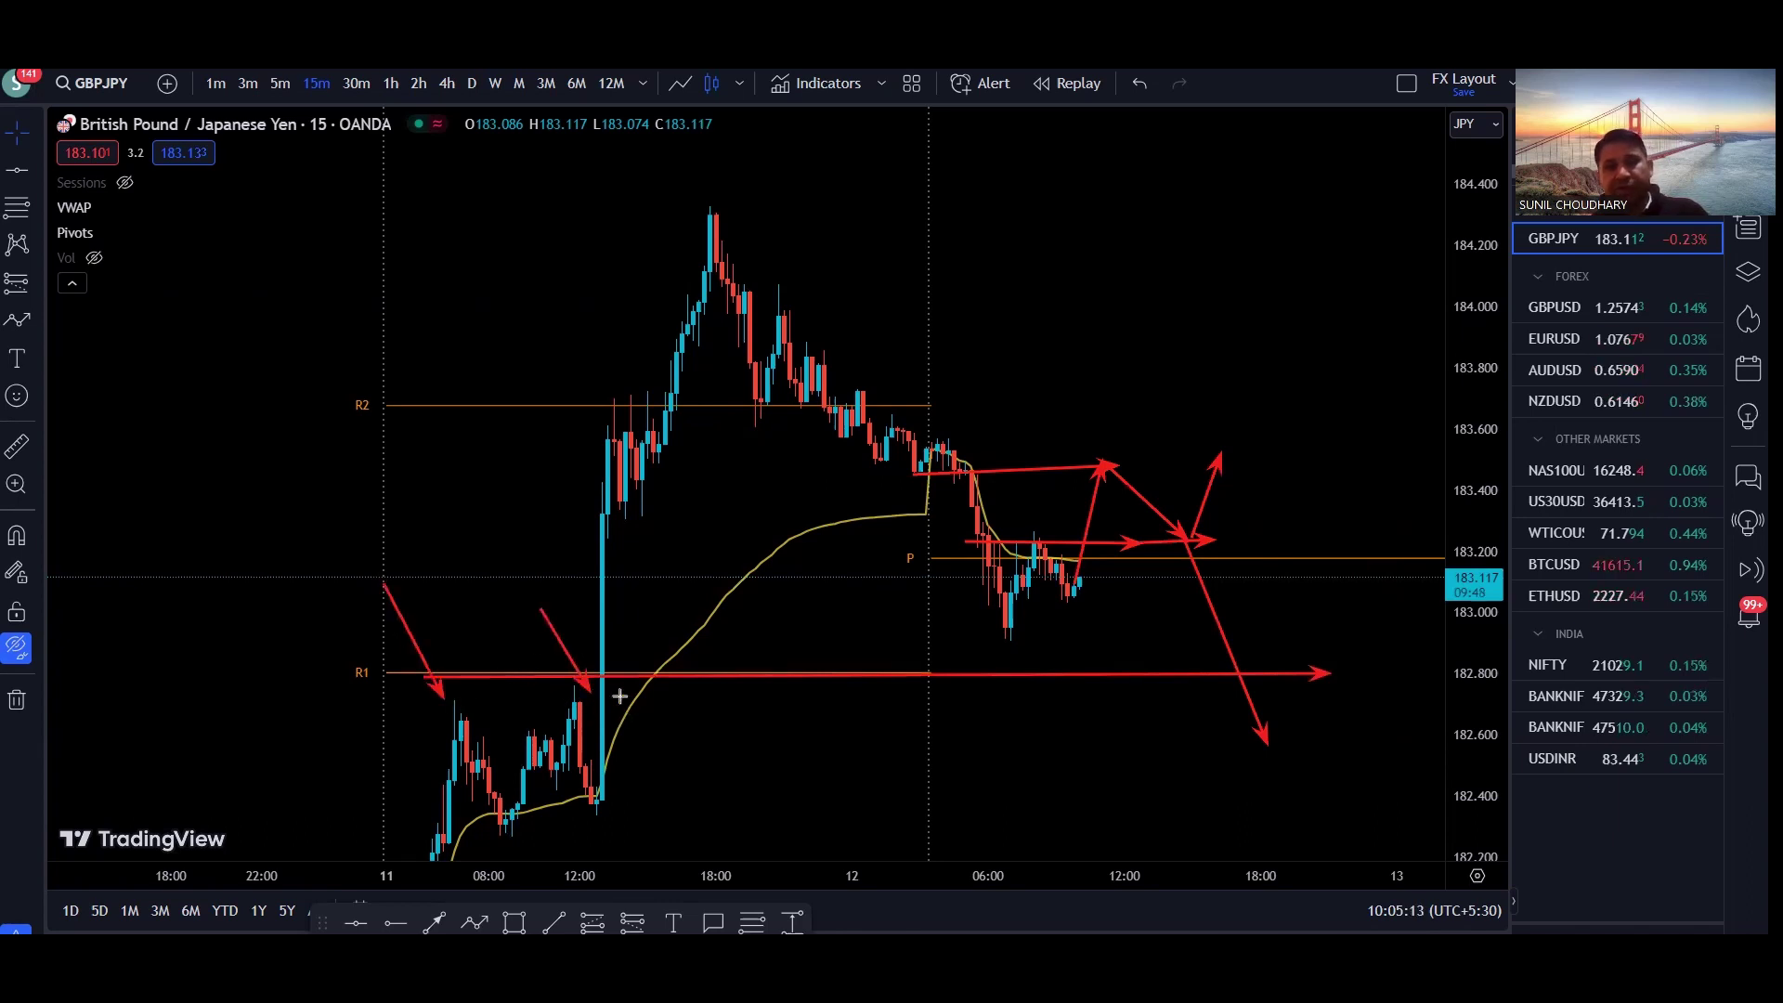
left_click_drag(1191, 546, 1280, 799)
left_click_drag(464, 822, 1386, 807)
left_click_drag(1257, 752, 1285, 811)
left_click_drag(1344, 712, 1365, 676)
mouse_move(430, 671)
left_mouse_down()
mouse_move(1373, 670)
mouse_move(1358, 663)
mouse_move(1398, 801)
left_mouse_up()
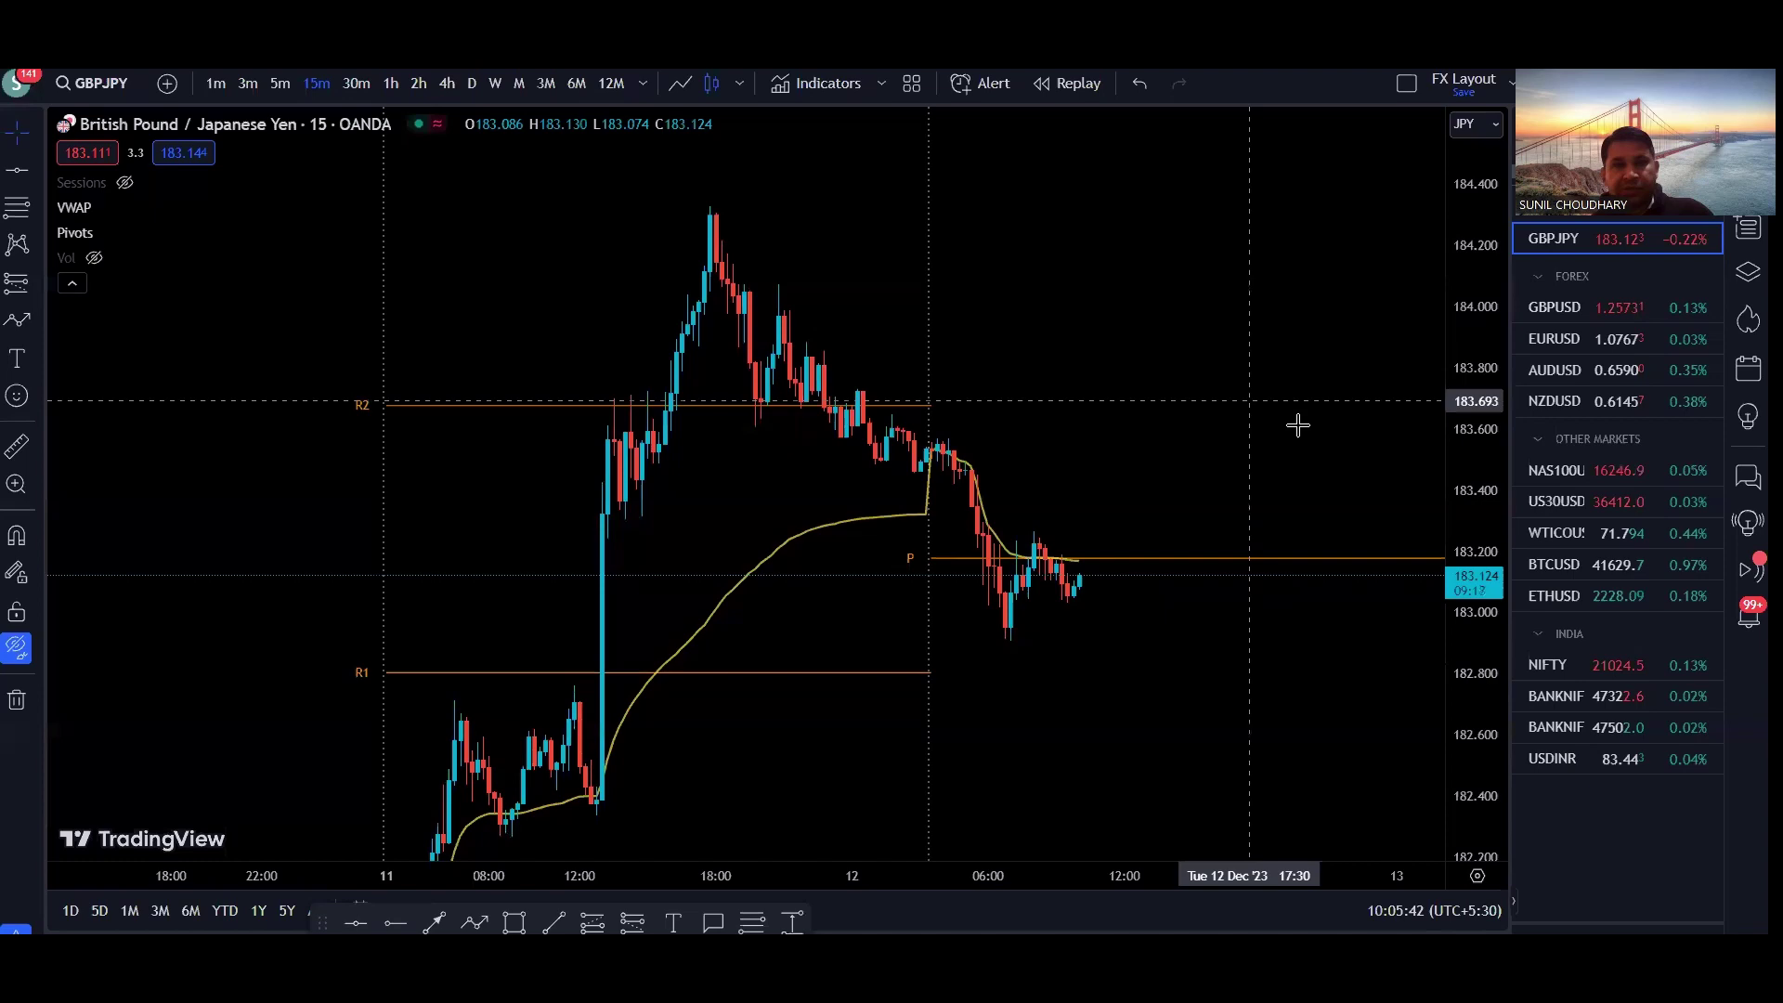
Step: Draw a short level arrow near R2 and trace the rise to the 184.3 peak and the fall back to about 183.7
left_click_drag(897, 437, 1238, 505)
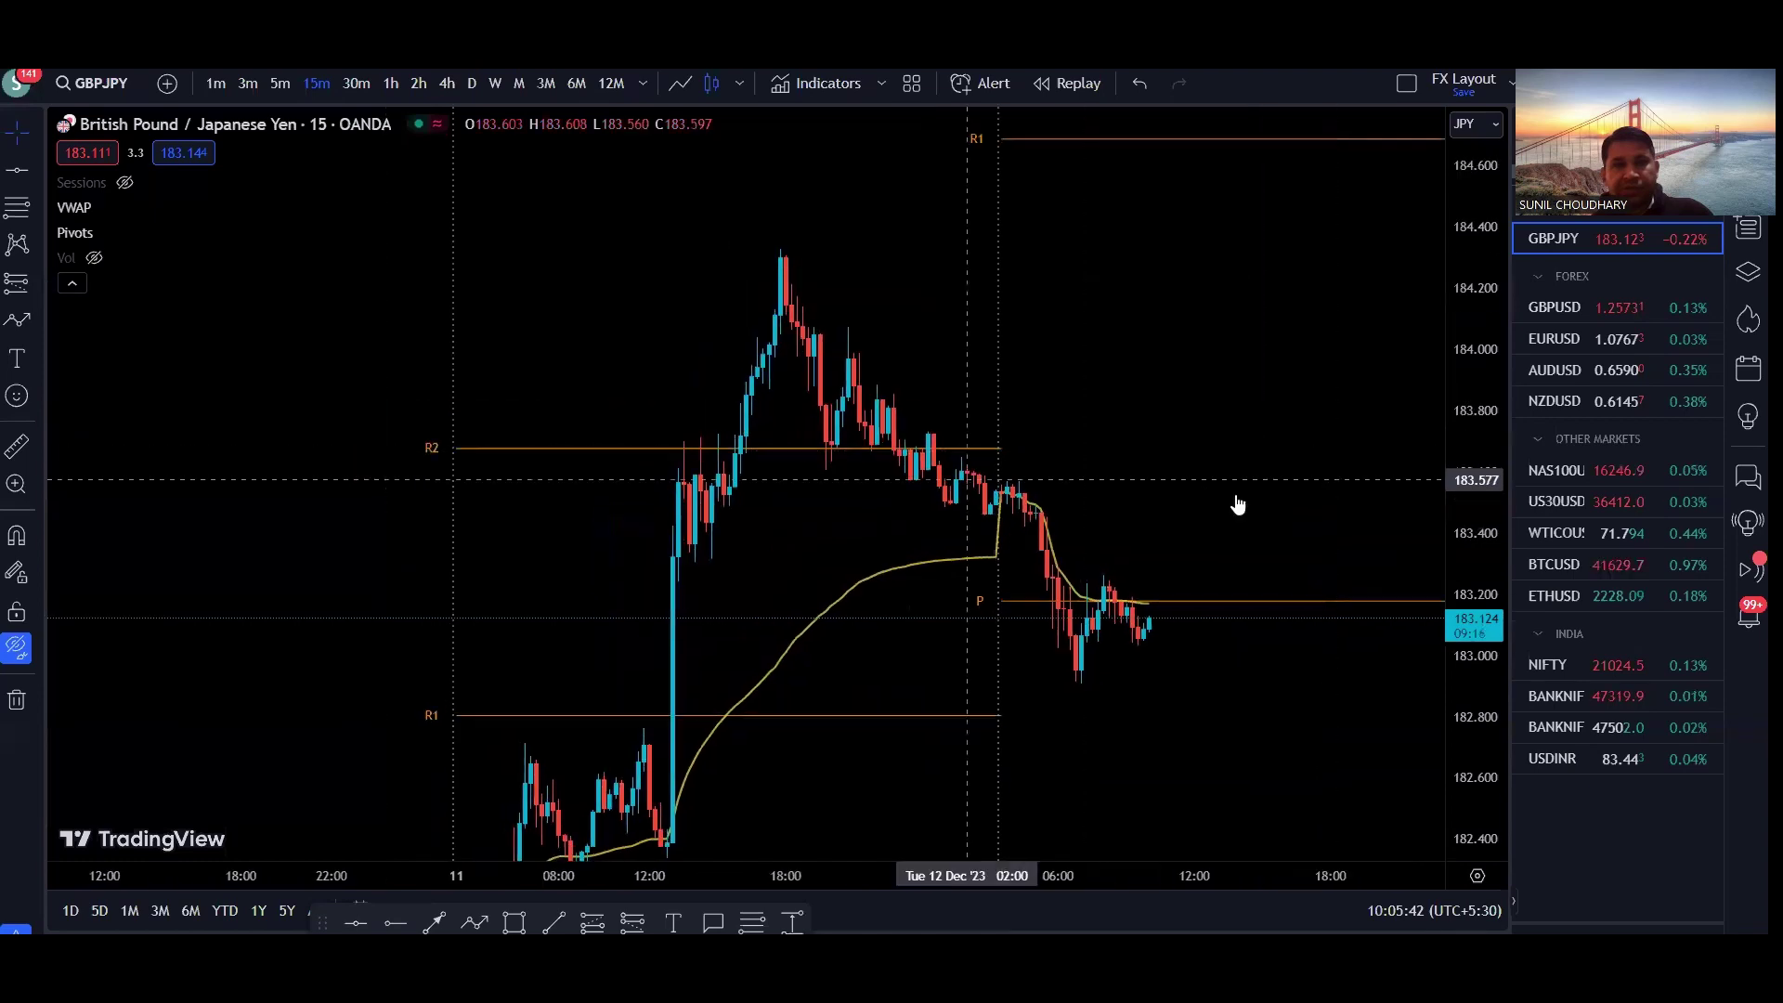
scroll(1239, 505, "up", 5)
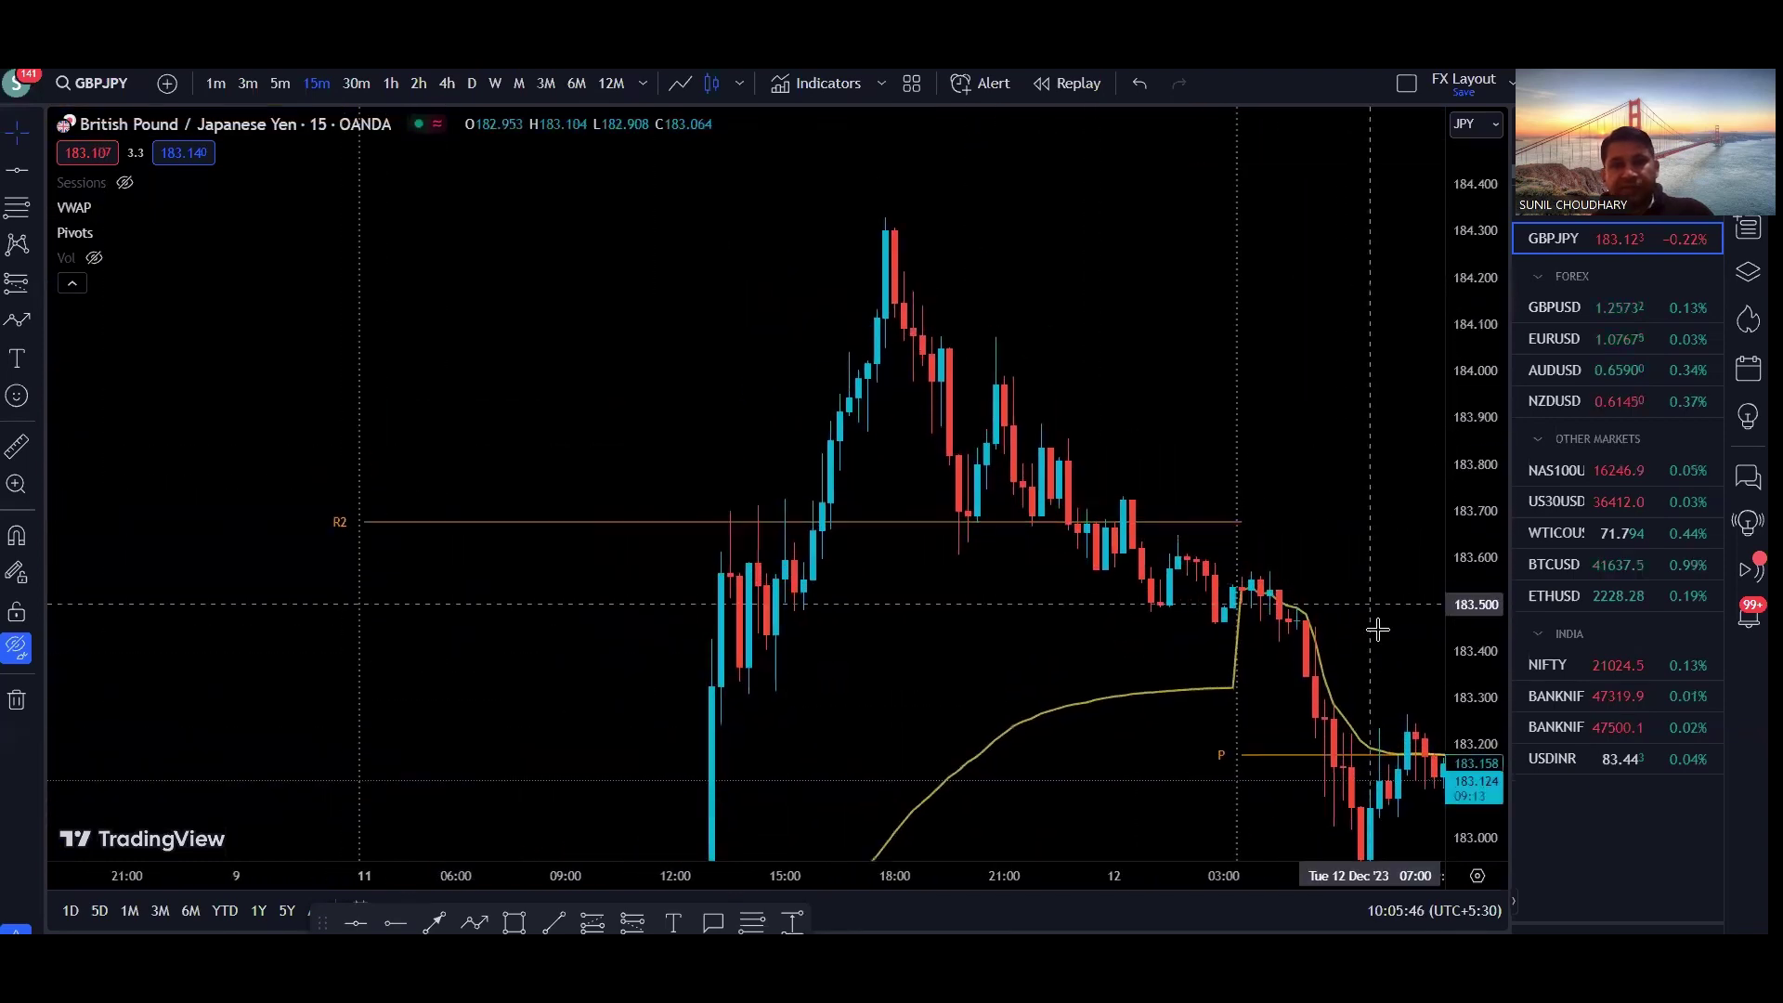
left_click_drag(1357, 549, 1357, 498)
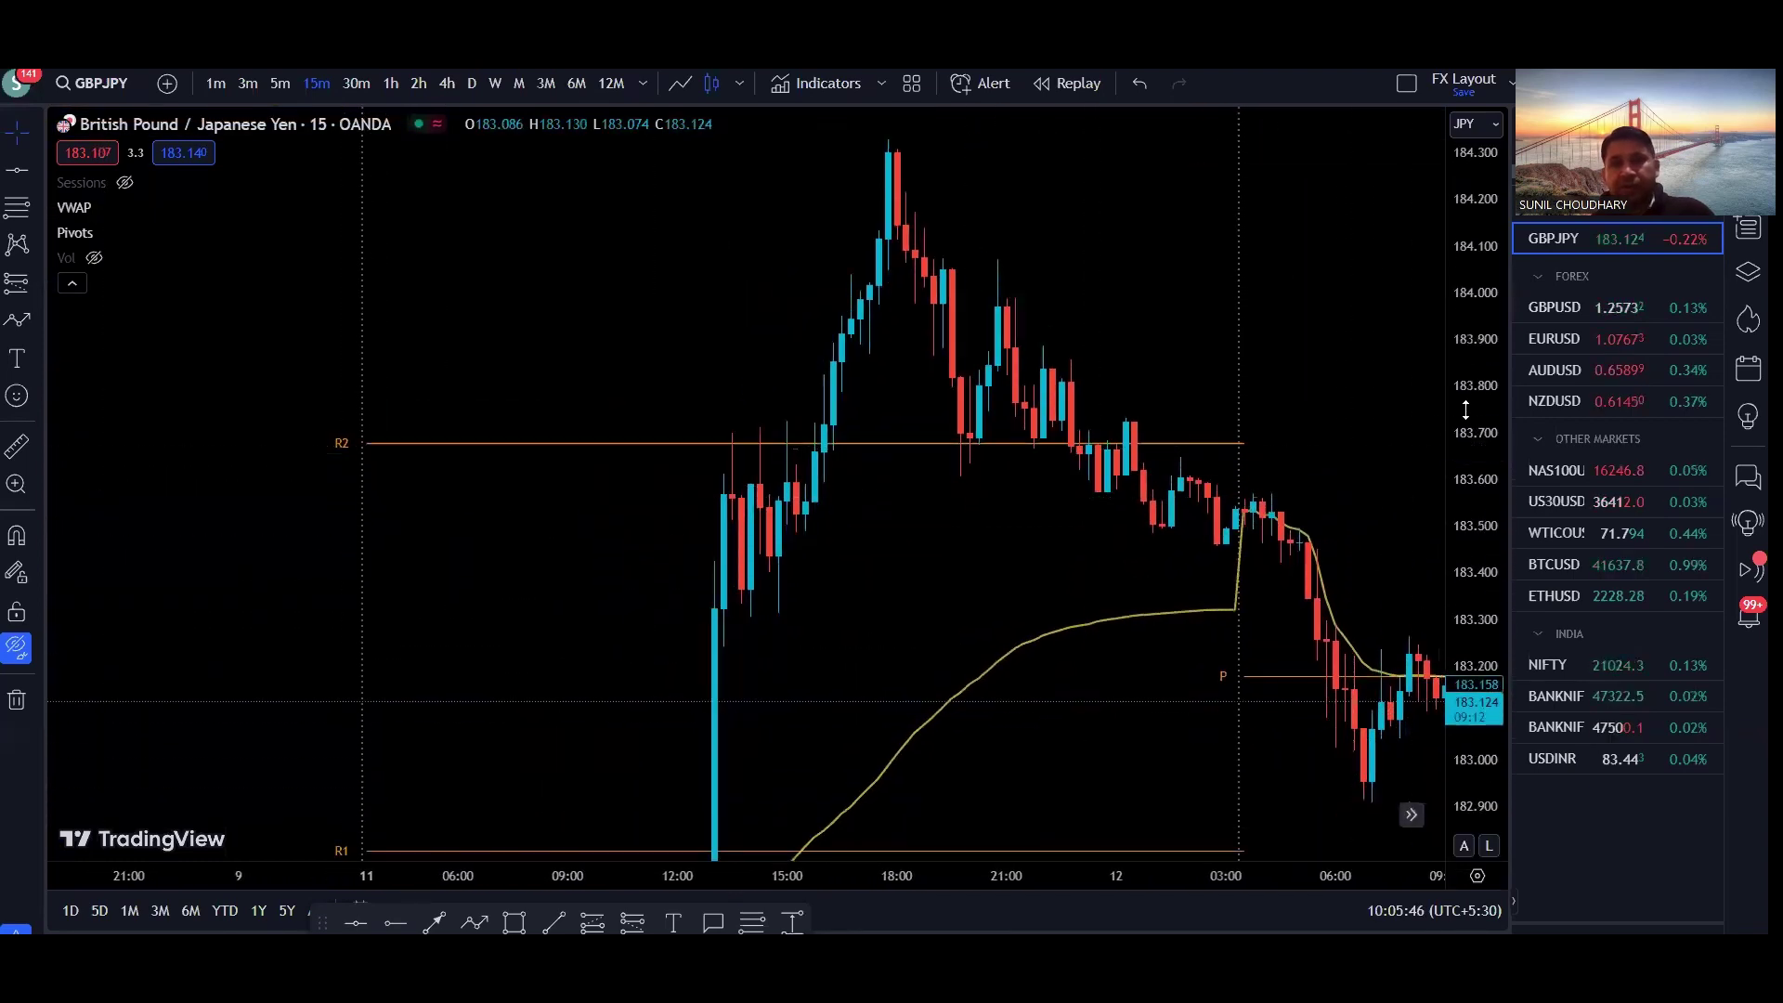
left_click_drag(1465, 410, 1391, 476)
left_click_drag(1401, 414, 1385, 454)
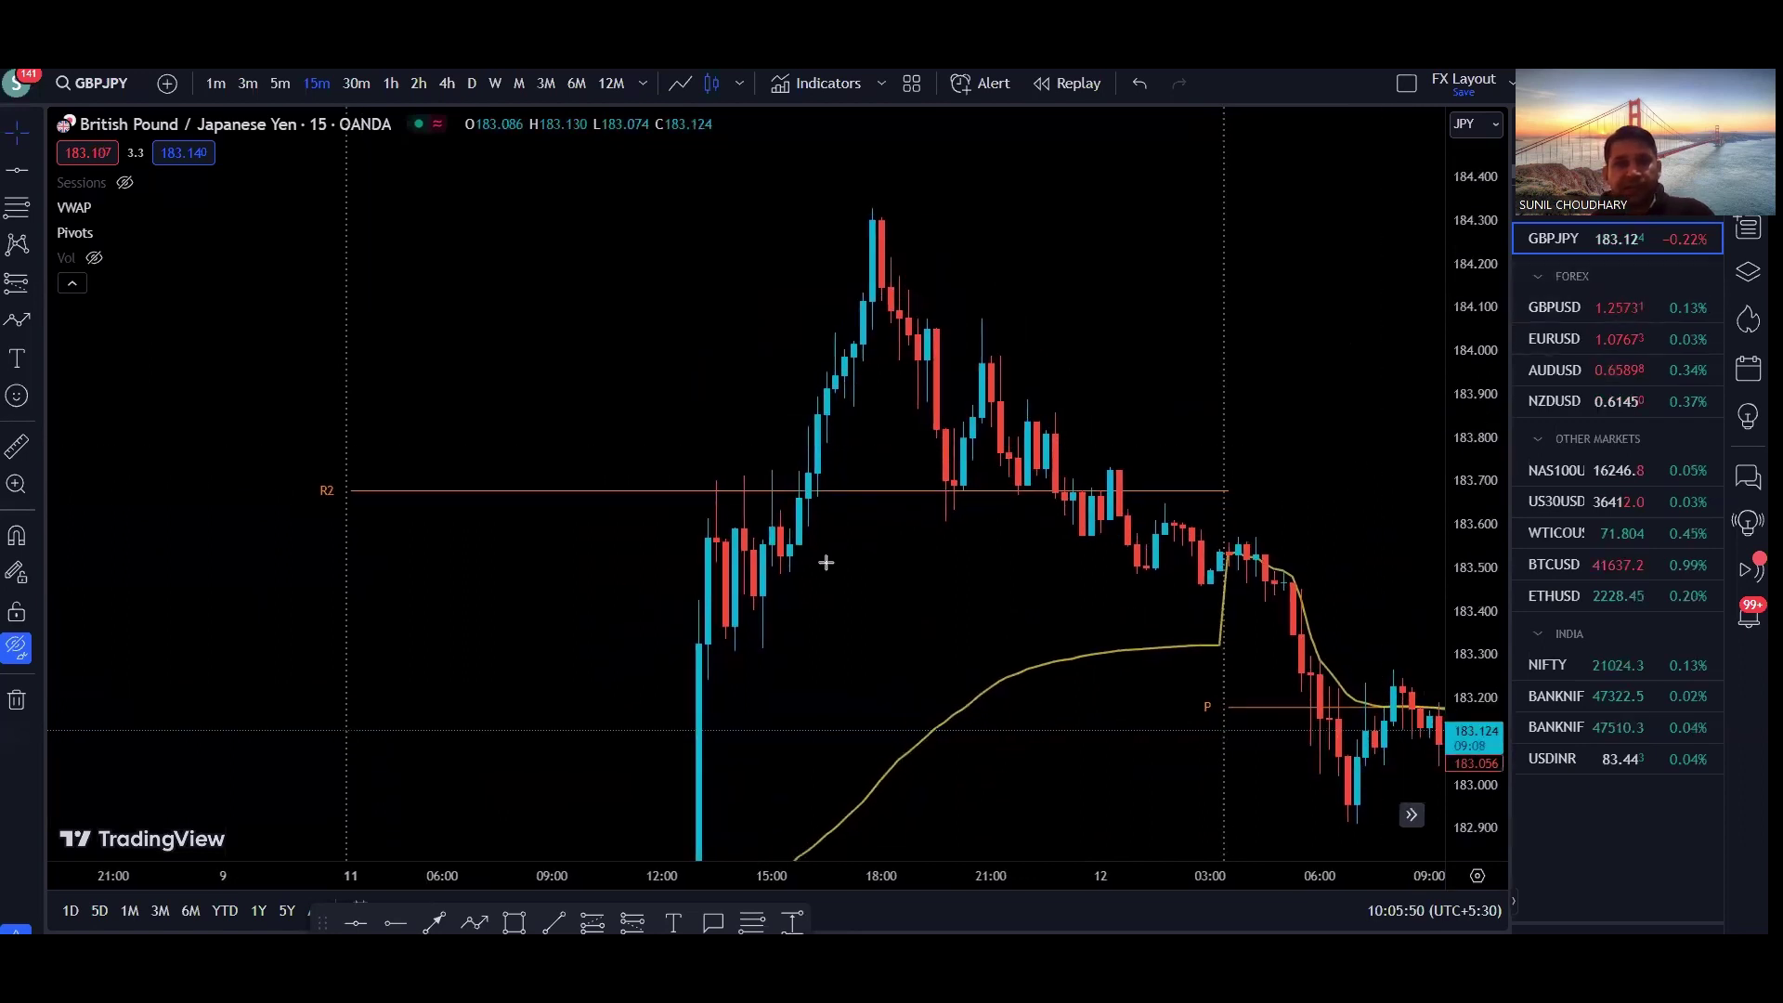
mouse_move(637, 500)
left_mouse_down()
mouse_move(860, 502)
mouse_move(872, 221)
mouse_move(963, 483)
left_mouse_up()
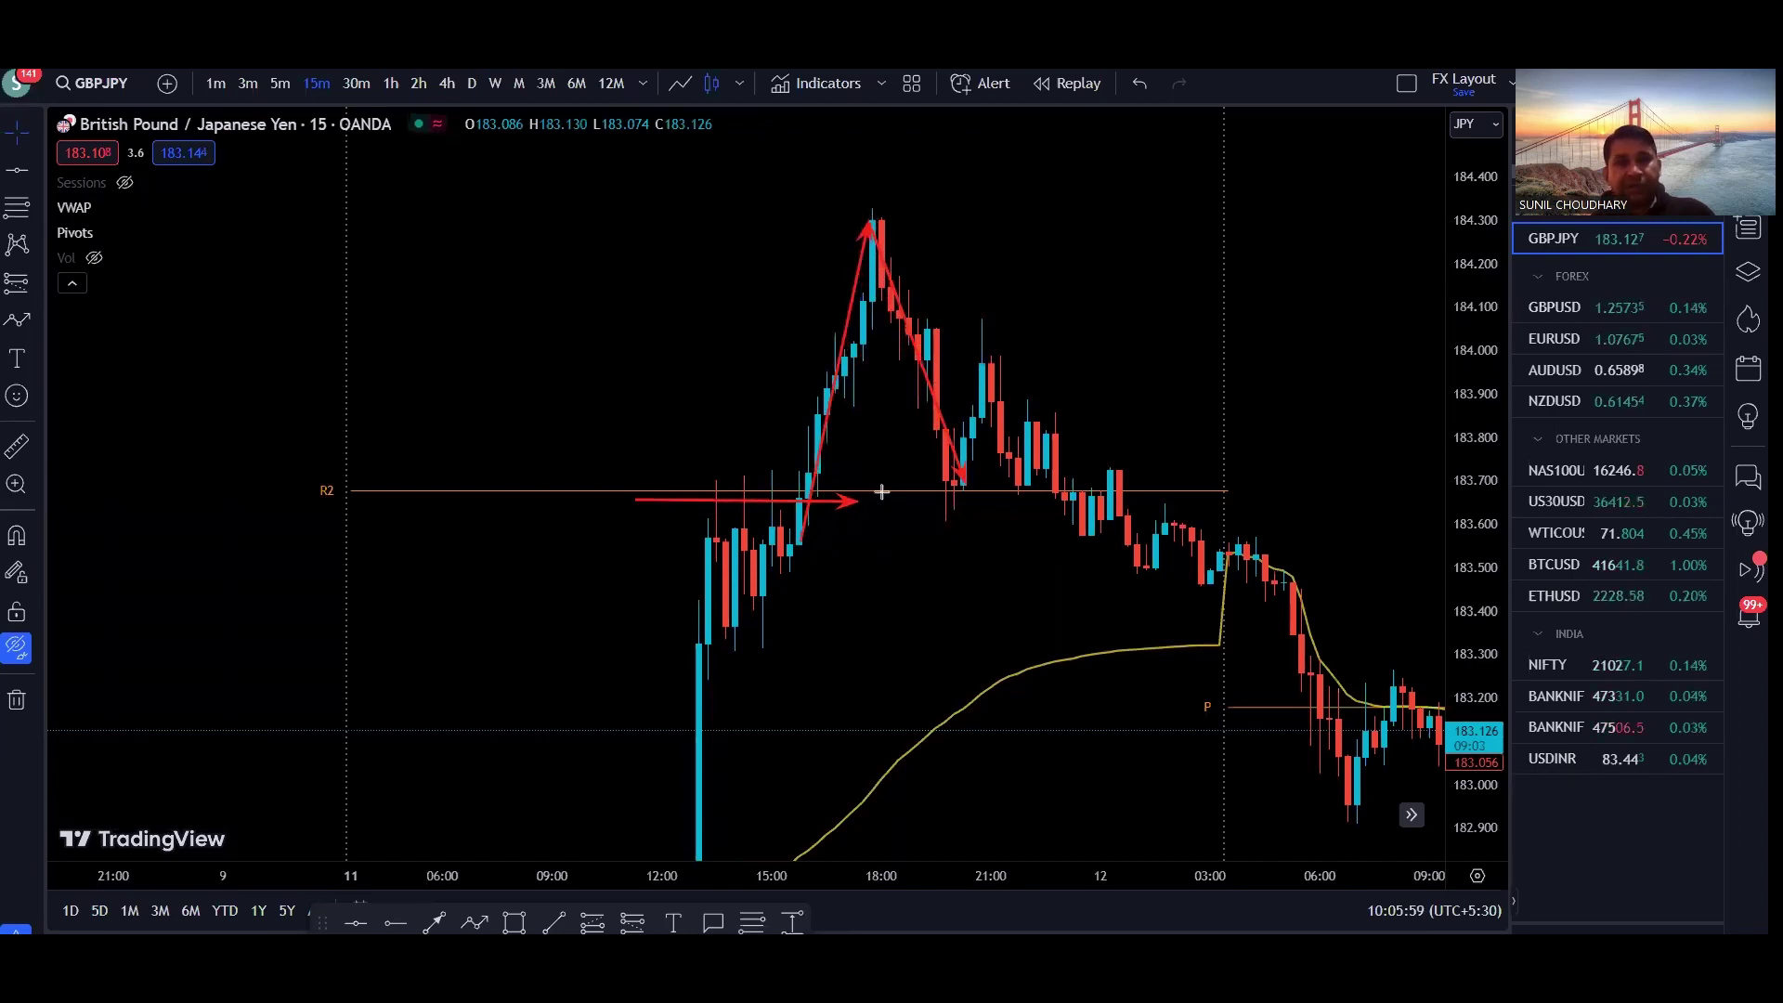
Step: Mark support along R2, project a rise to about 184.3 with a level arrow at the peak, and clear the arrows
mouse_move(783, 492)
left_mouse_down()
mouse_move(993, 494)
mouse_move(1036, 218)
left_mouse_up()
left_click_drag(810, 212, 954, 213)
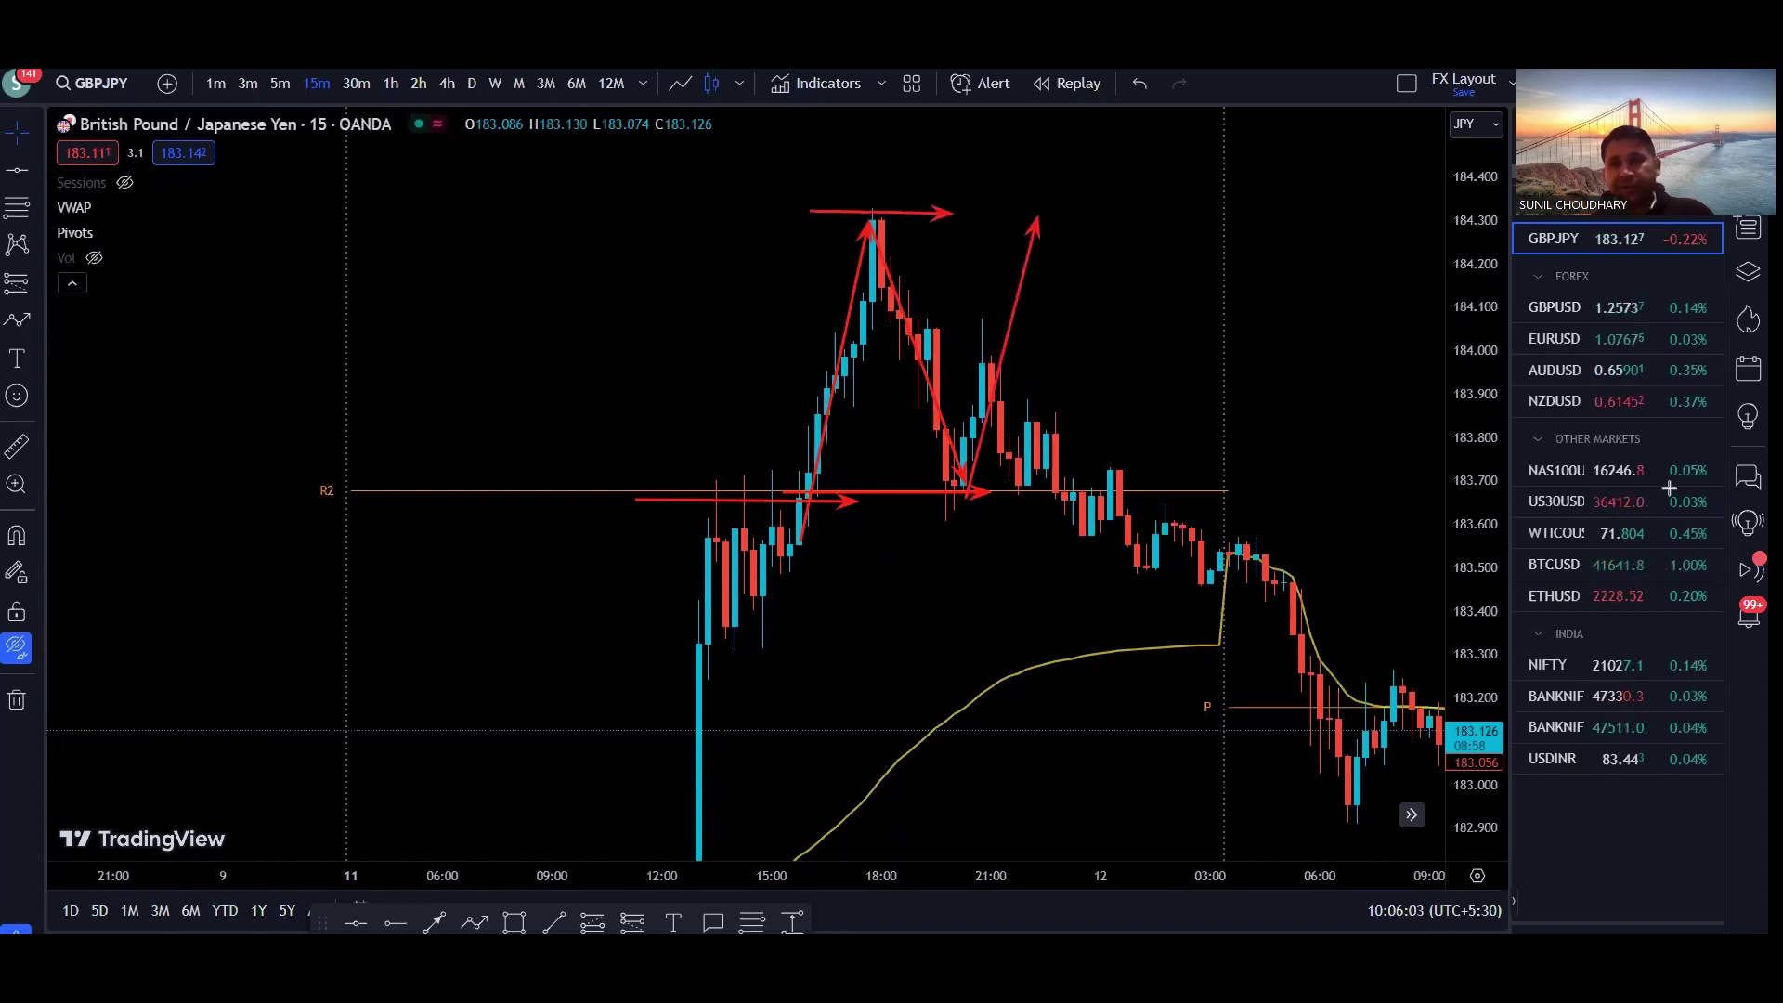
key("e")
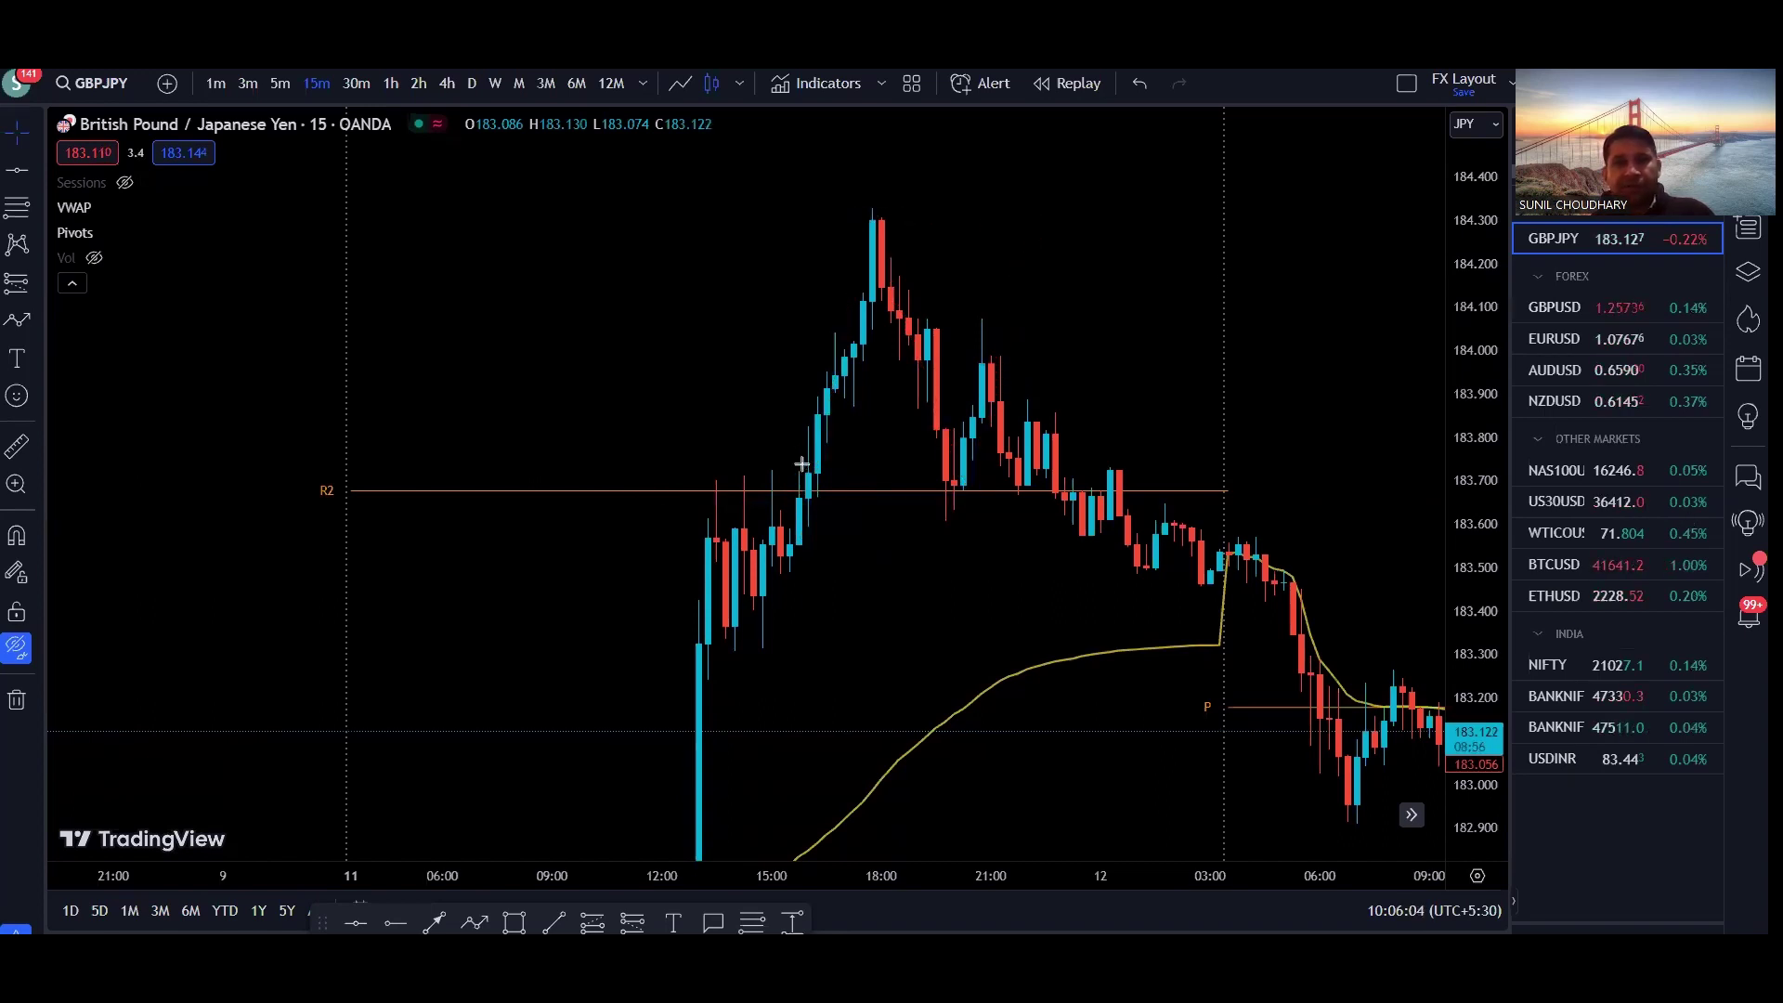
Step: Trace the rise to 184.3 and the two-stage fall to about 183.7, with level arrows near 183.95 and 183.65 and a candle pointer
mouse_move(811, 445)
left_mouse_down()
mouse_move(872, 232)
mouse_move(924, 355)
mouse_move(966, 369)
left_mouse_up()
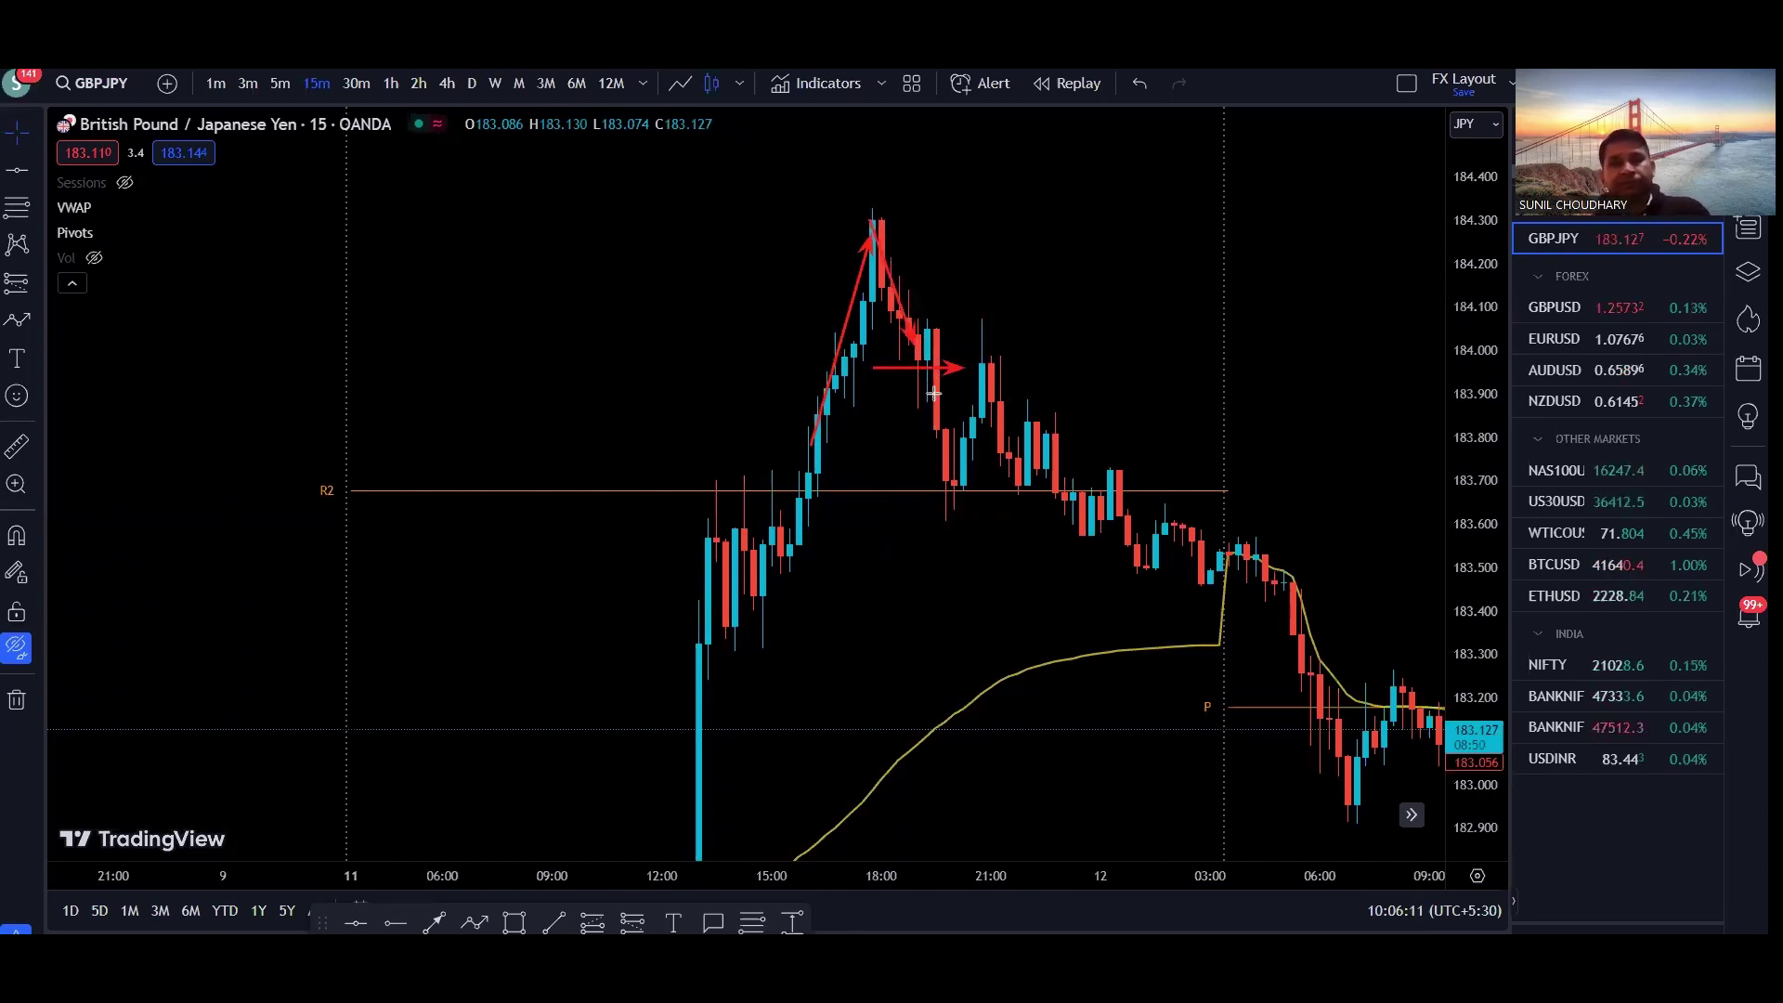
left_click_drag(927, 243, 927, 283)
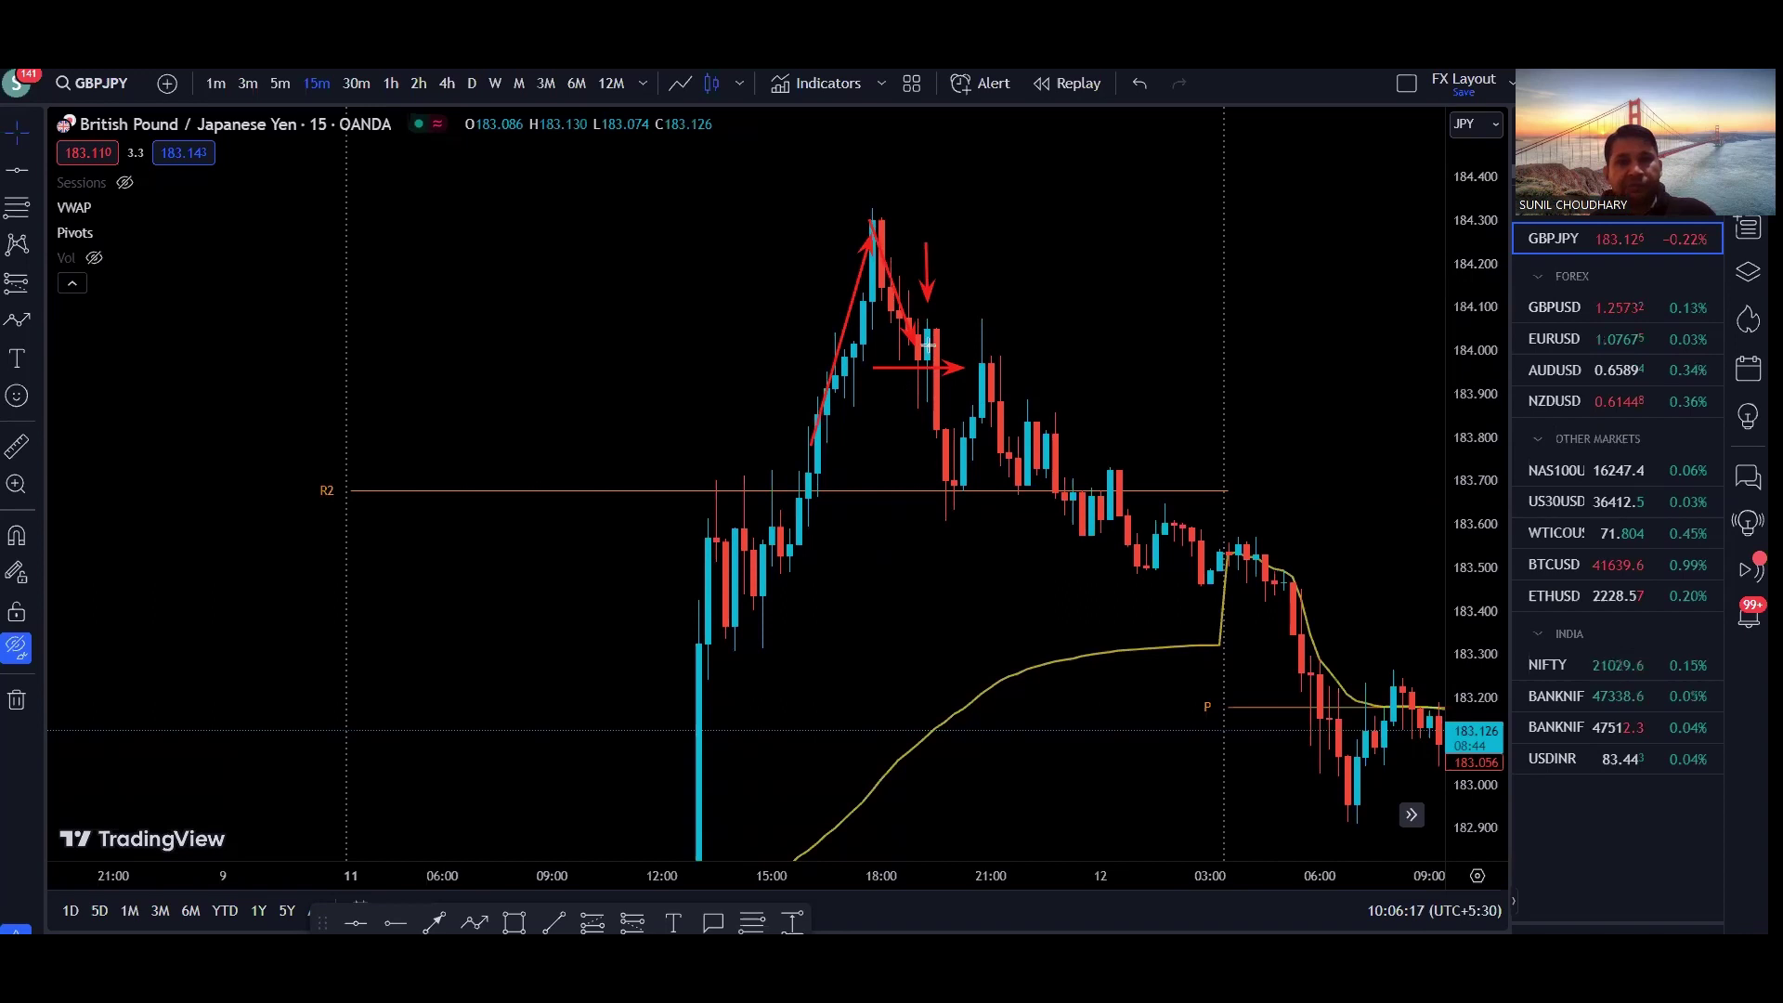
left_click_drag(928, 346, 968, 499)
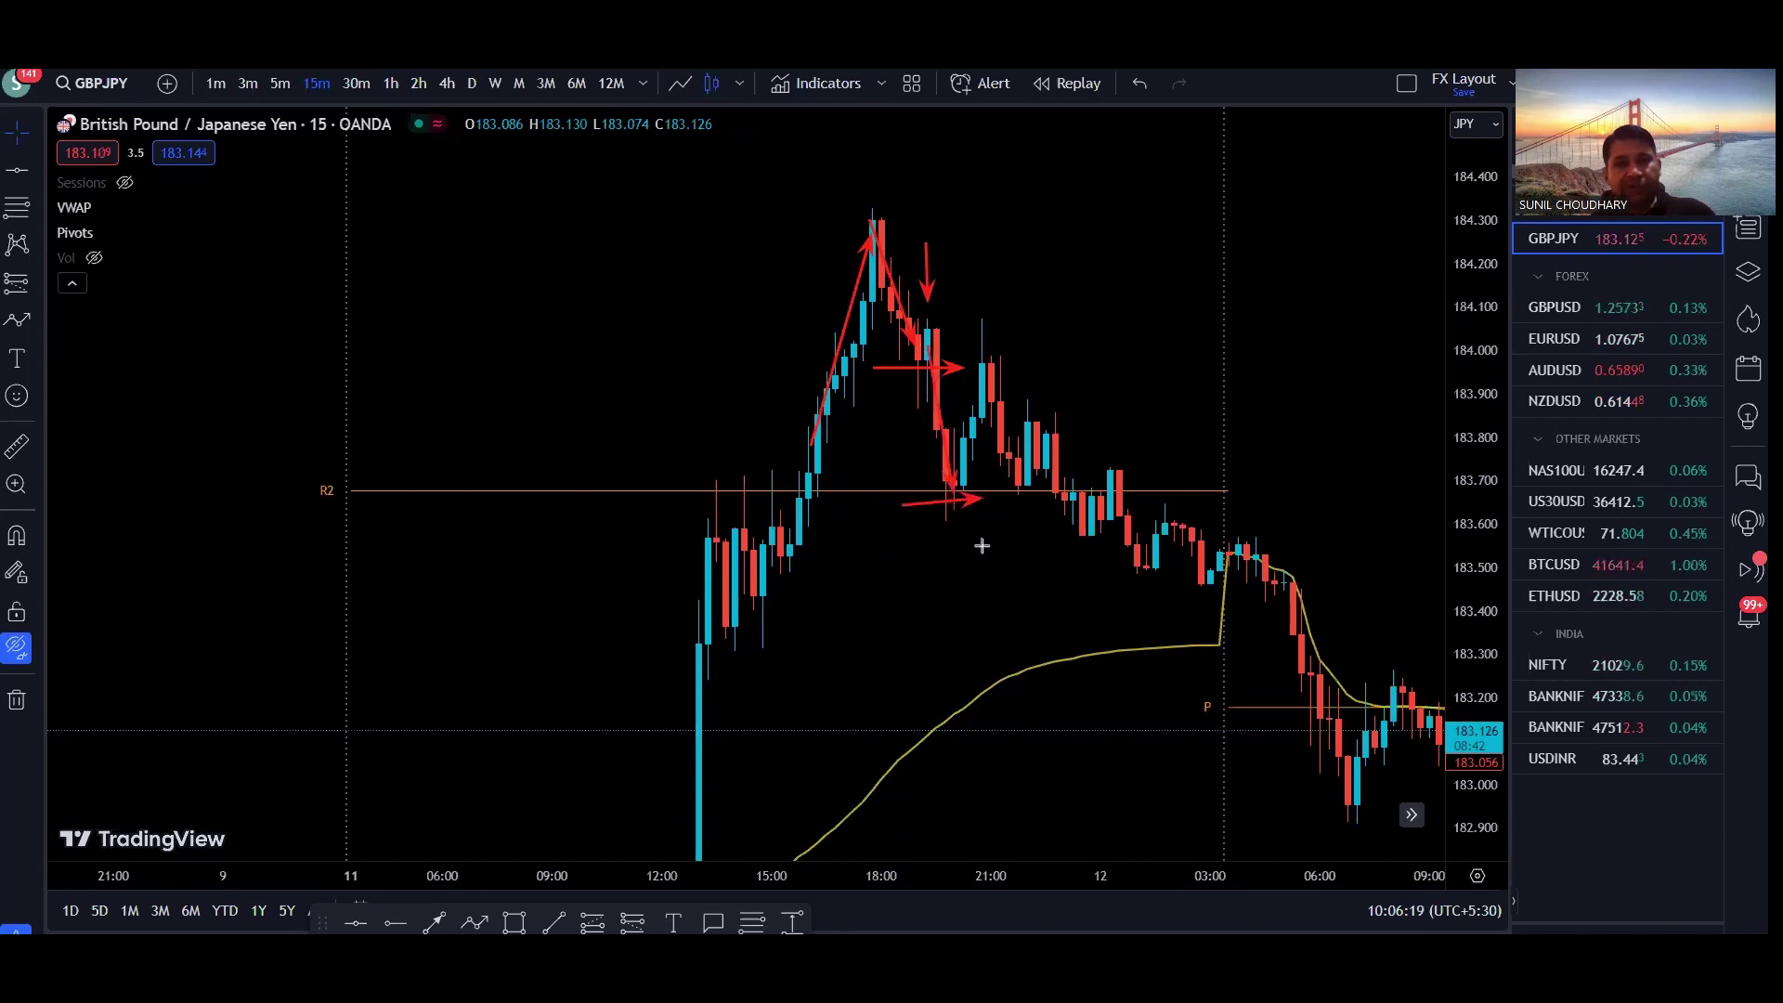
Step: Point arrows at the swing low near R2, the following rising candle and the peak level, and clear all arrows
left_click_drag(977, 596, 980, 594)
left_click_drag(968, 505, 966, 482)
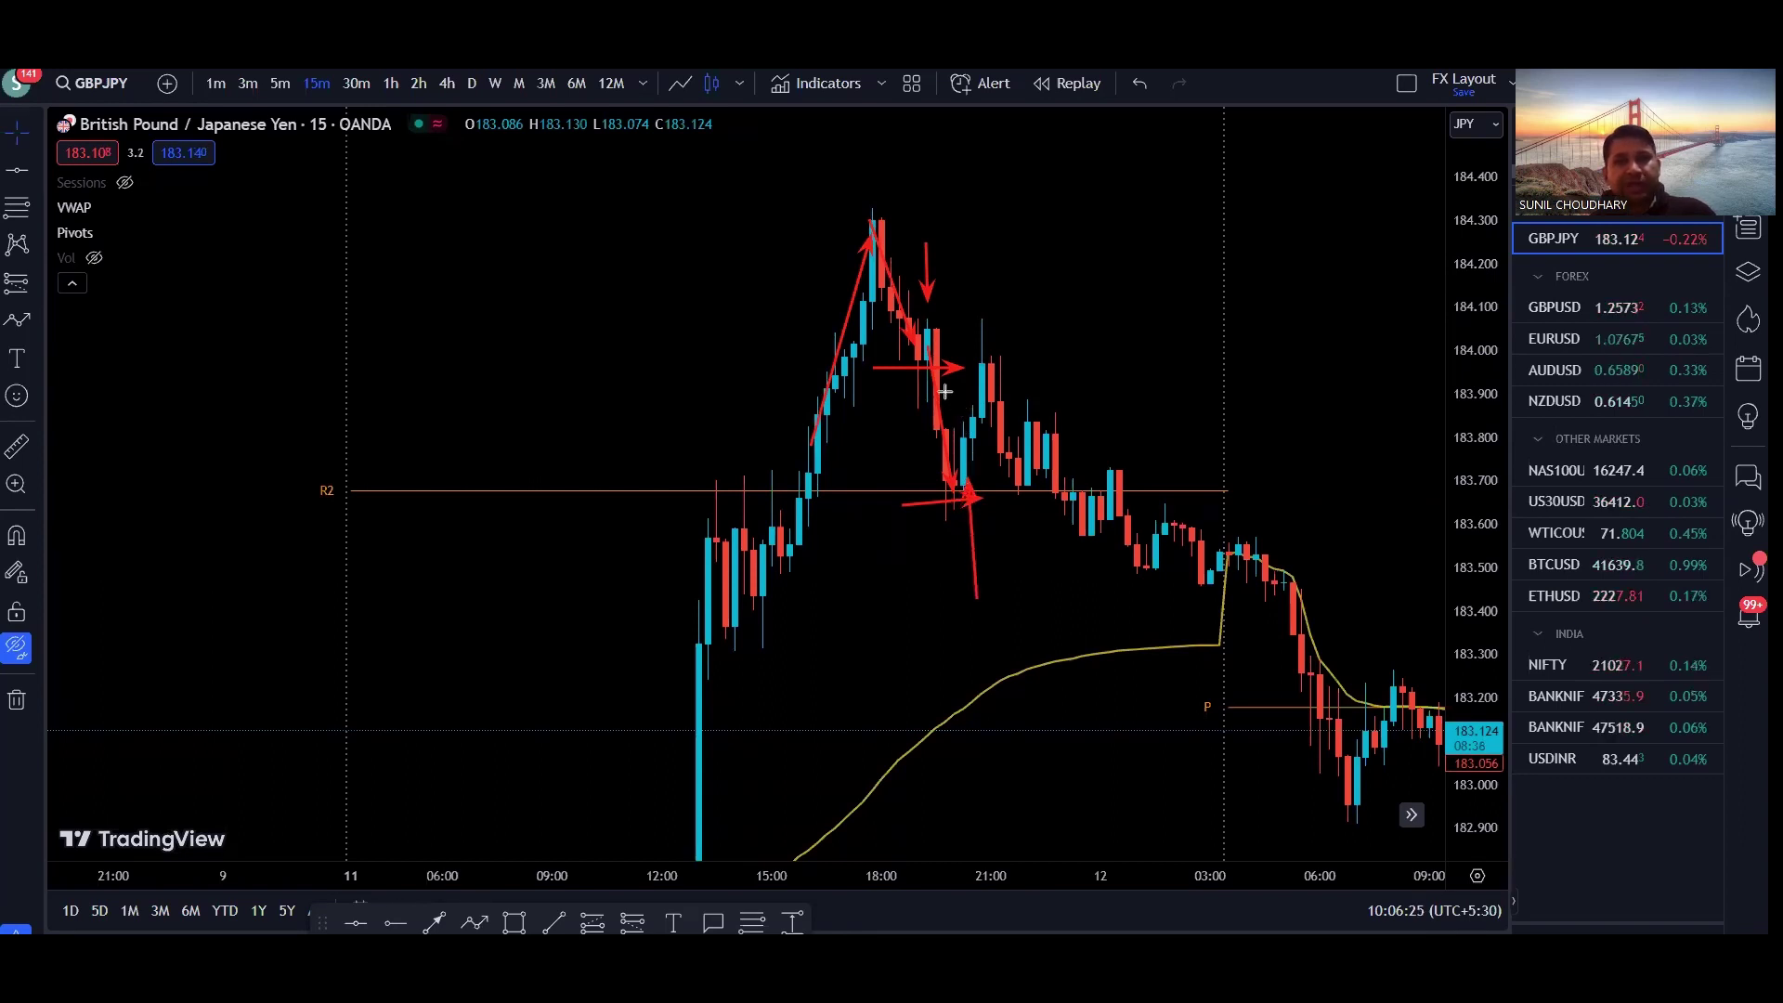
left_click_drag(973, 445, 972, 433)
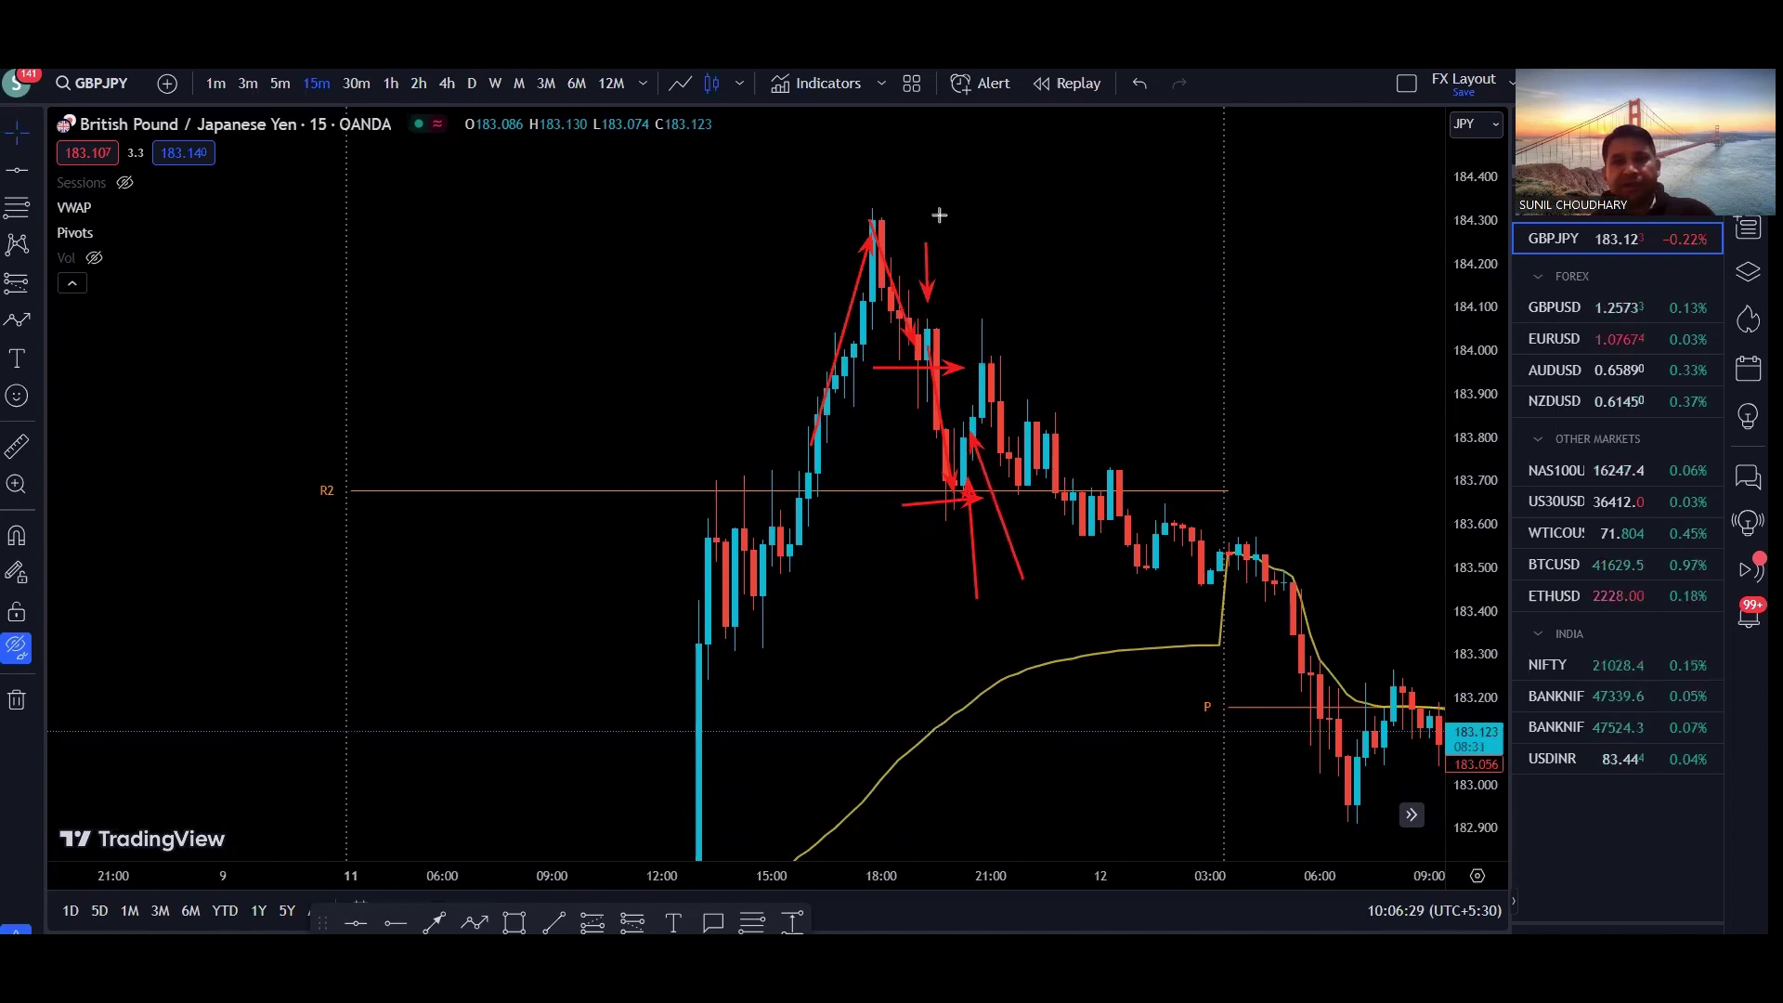
left_click_drag(933, 219, 954, 214)
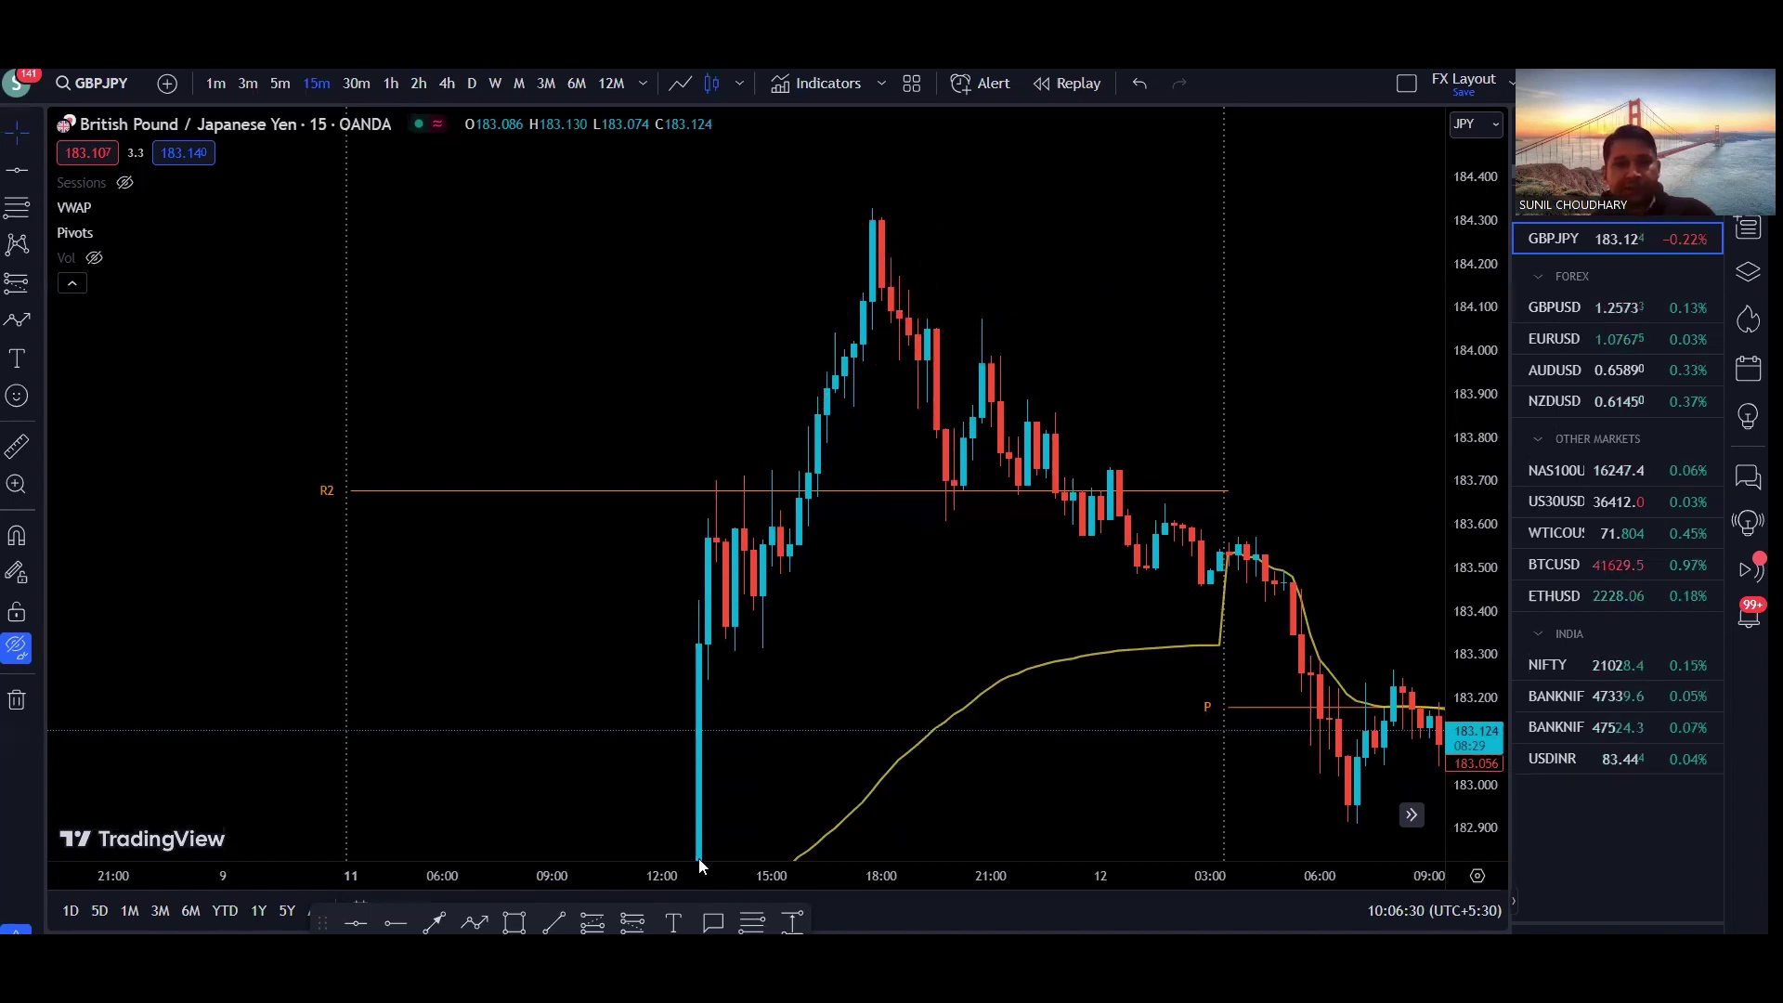
Step: Place a long position on the 11 December 20:15 candle with entry near 183.85, a 0.216 stop and a target near 184.3
left_click(963, 417)
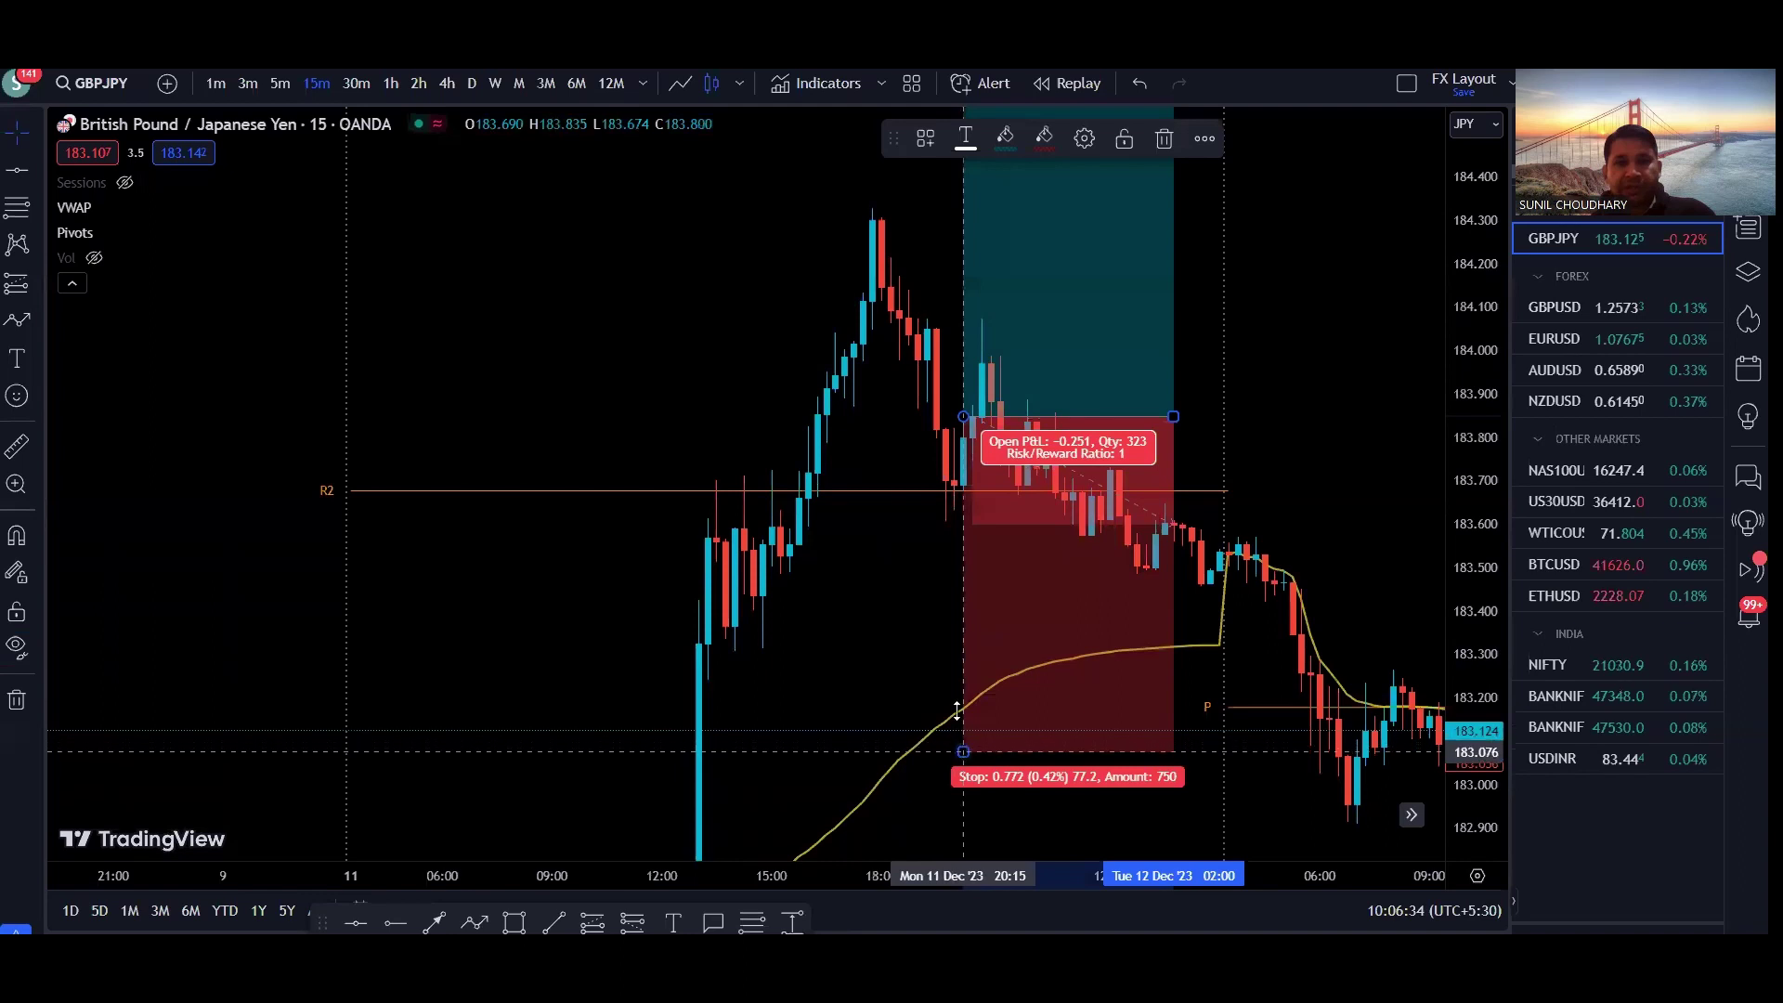
left_click_drag(957, 712, 963, 511)
left_click_drag(937, 628, 939, 721)
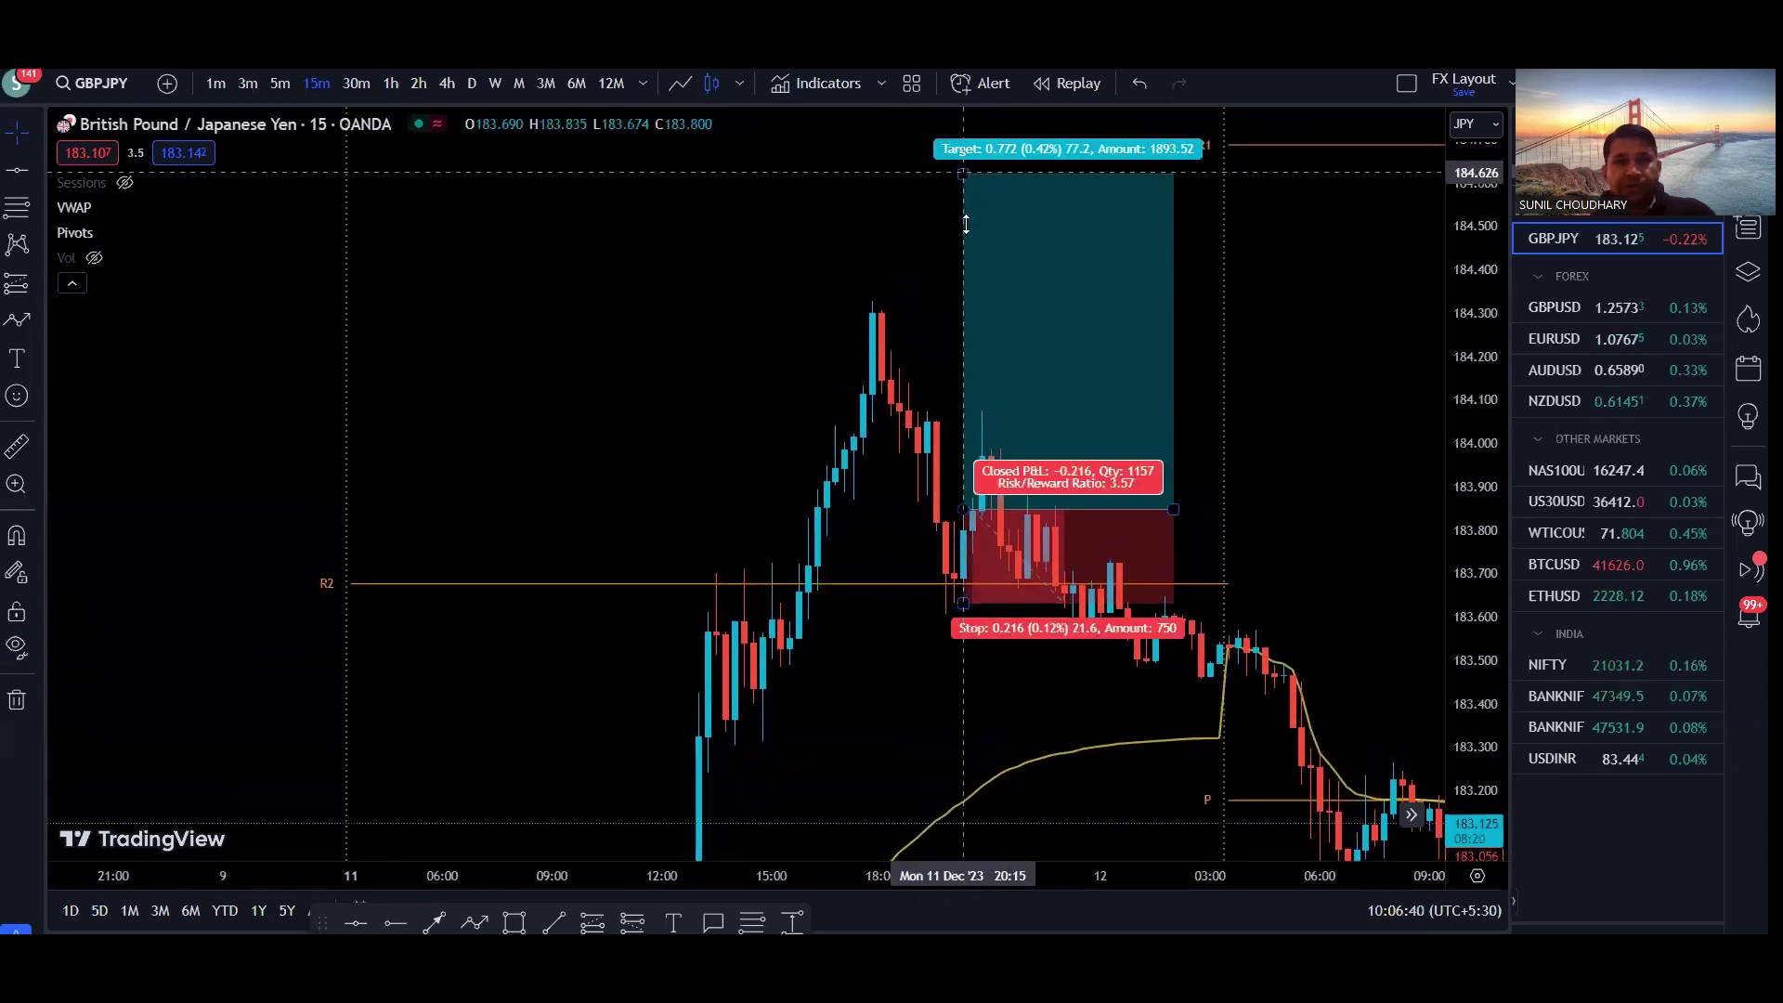
left_click_drag(962, 177, 968, 340)
left_click_drag(876, 494, 899, 436)
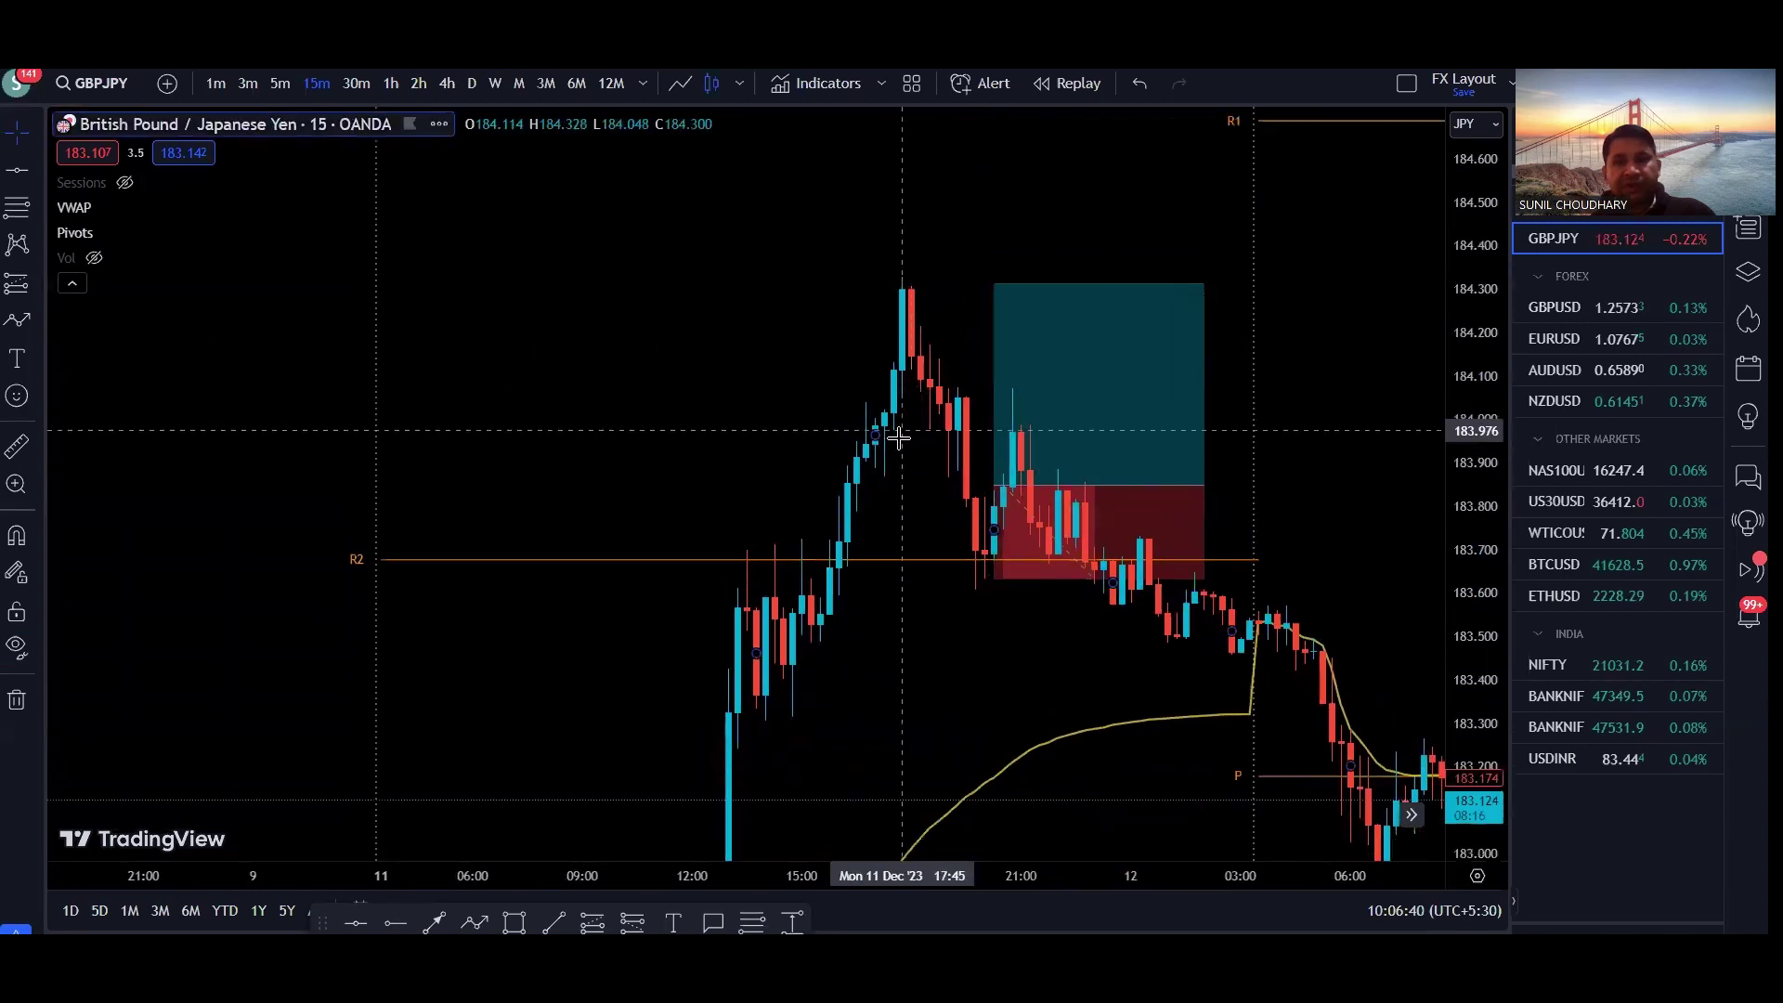
scroll(899, 437, "up", 2)
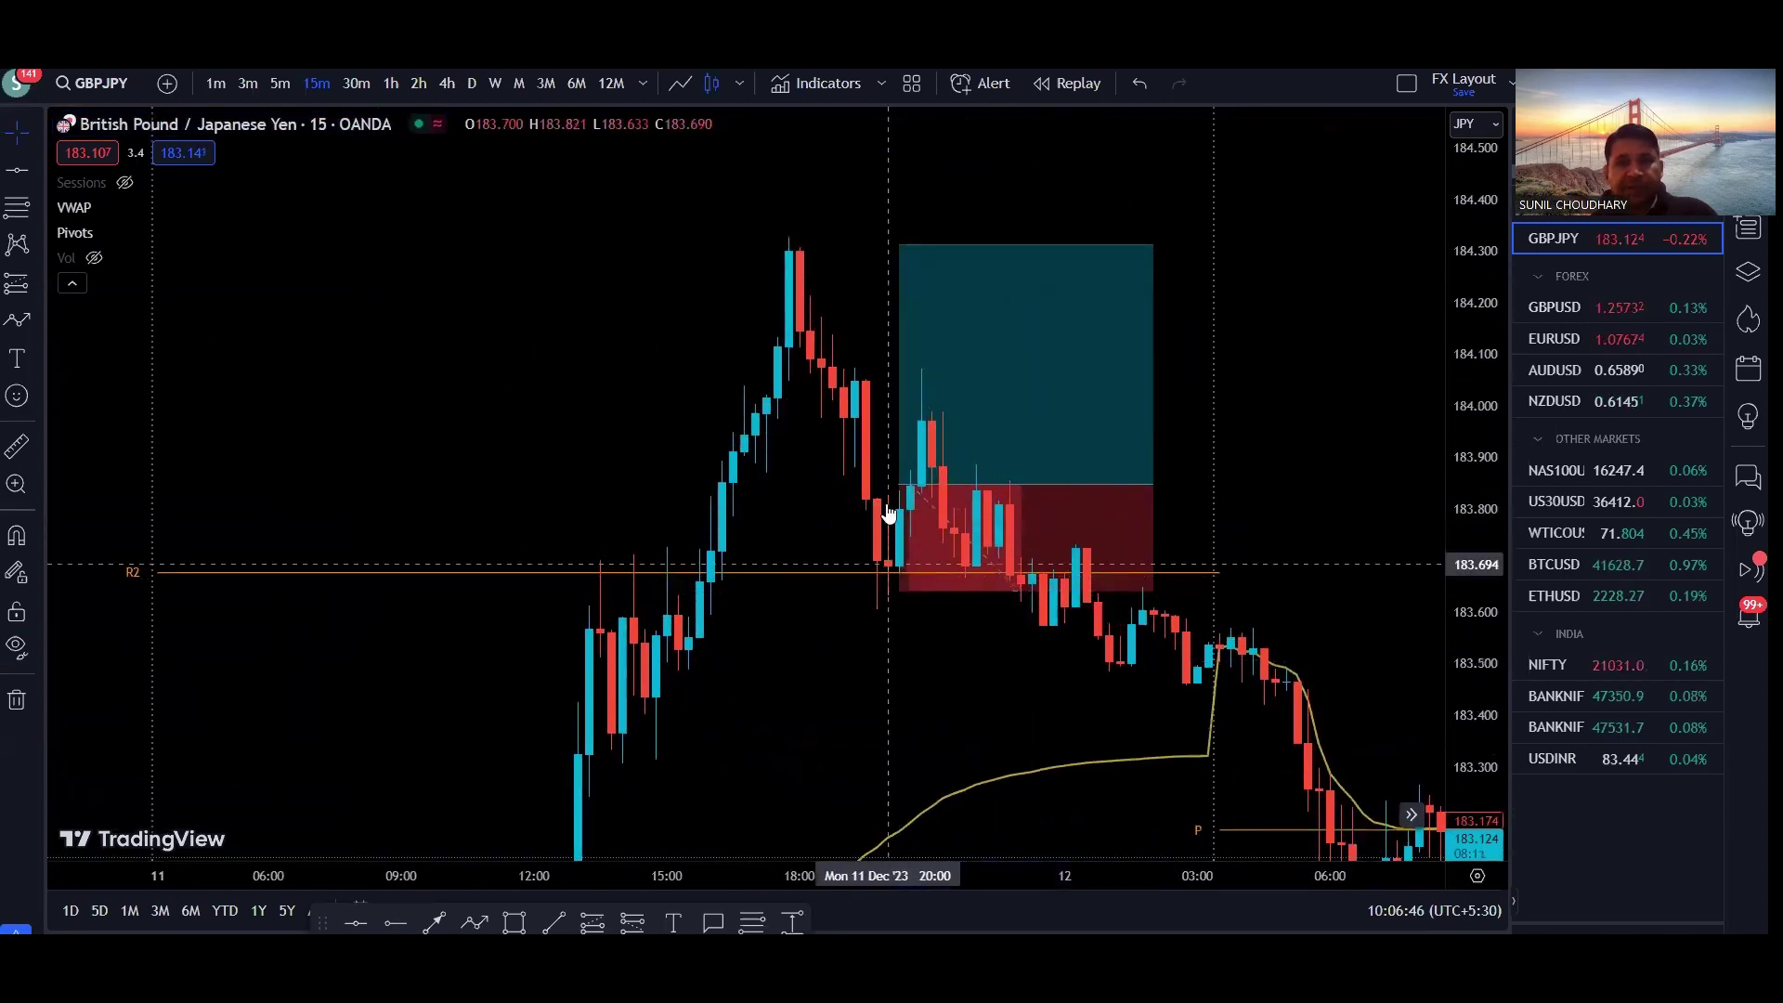
mouse_move(901, 506)
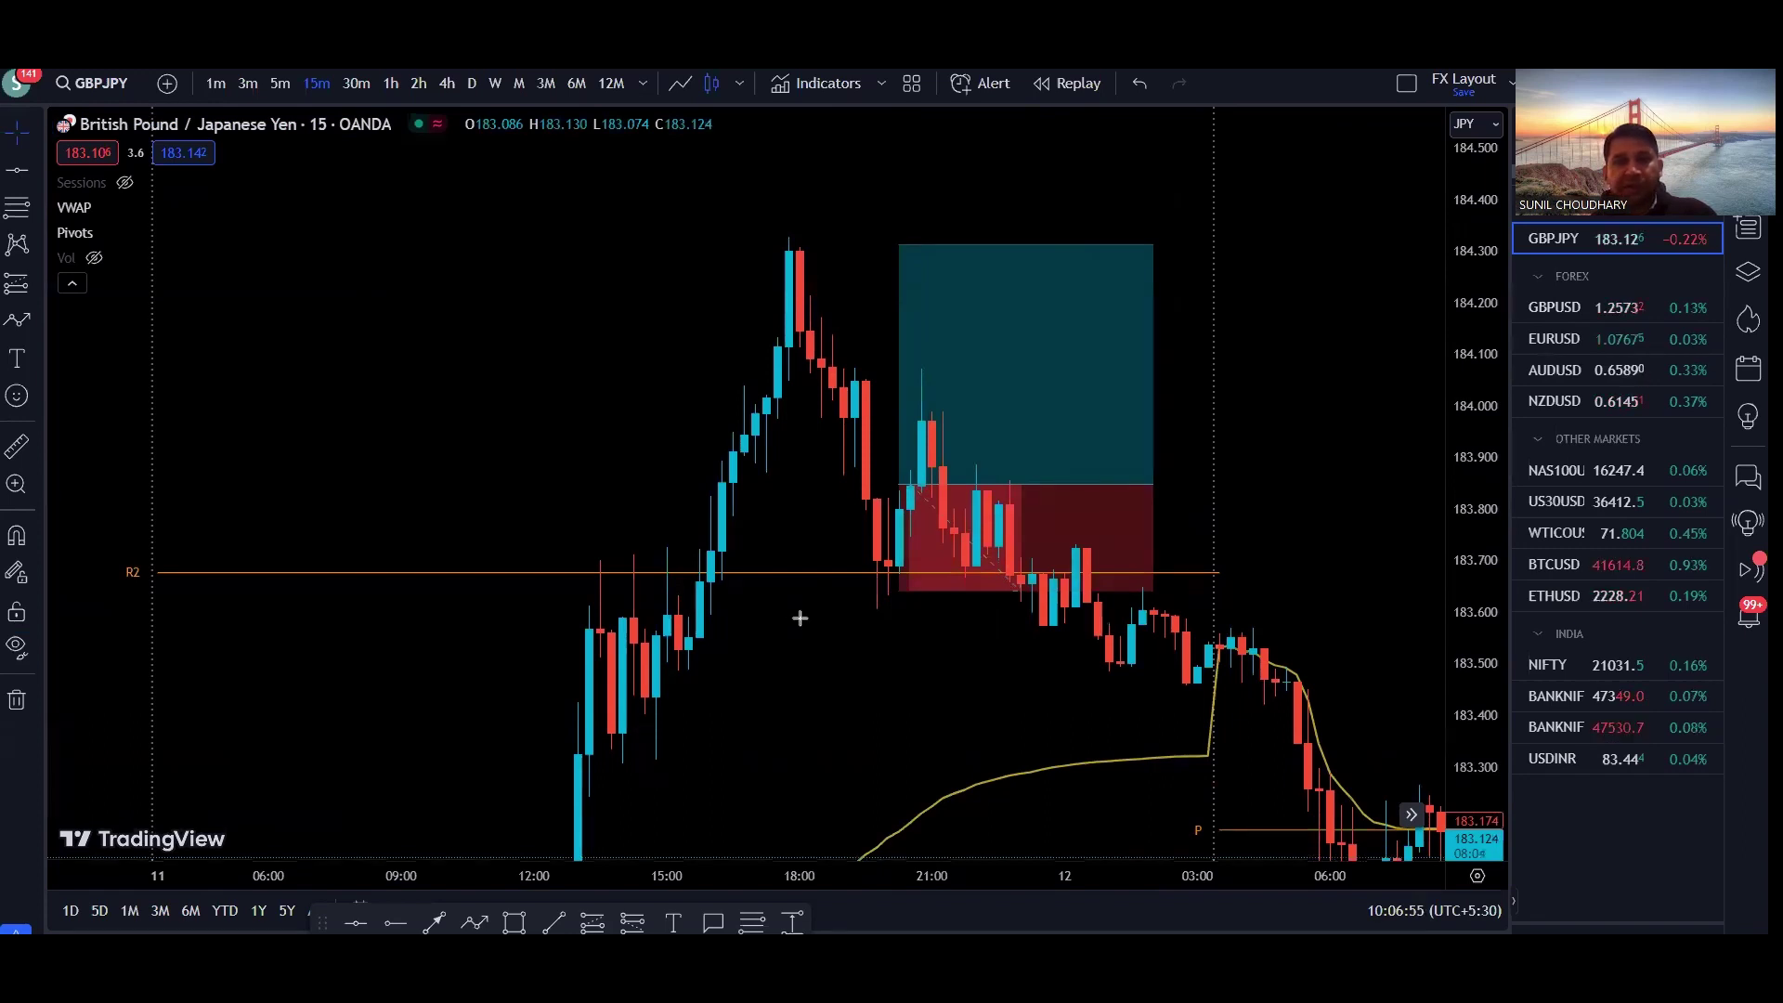
Step: Point an arrow at the last candle before the steep drop, near 184.0, and clear it
mouse_move(801, 615)
left_mouse_down()
mouse_move(906, 515)
mouse_move(902, 493)
mouse_move(907, 556)
mouse_move(893, 497)
mouse_move(912, 499)
mouse_move(913, 541)
mouse_move(919, 453)
left_mouse_up()
mouse_move(884, 381)
left_mouse_down()
mouse_move(860, 384)
mouse_move(805, 269)
left_mouse_up()
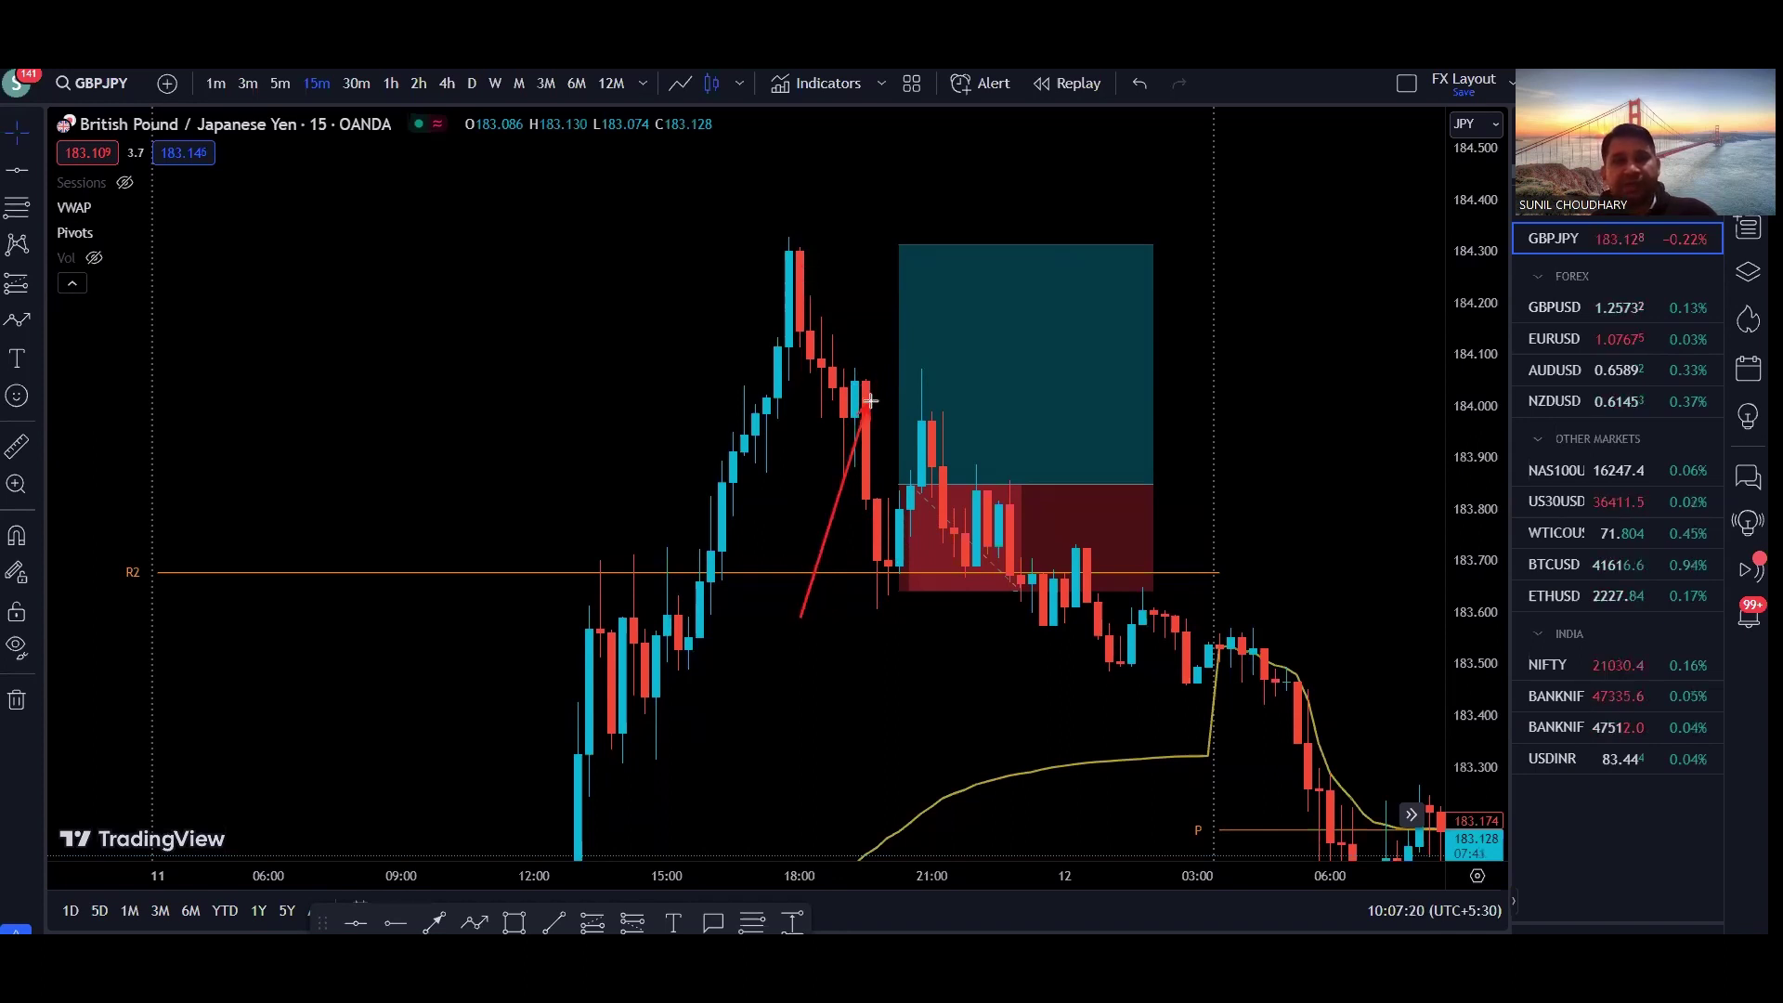
left_click_drag(864, 392, 858, 397)
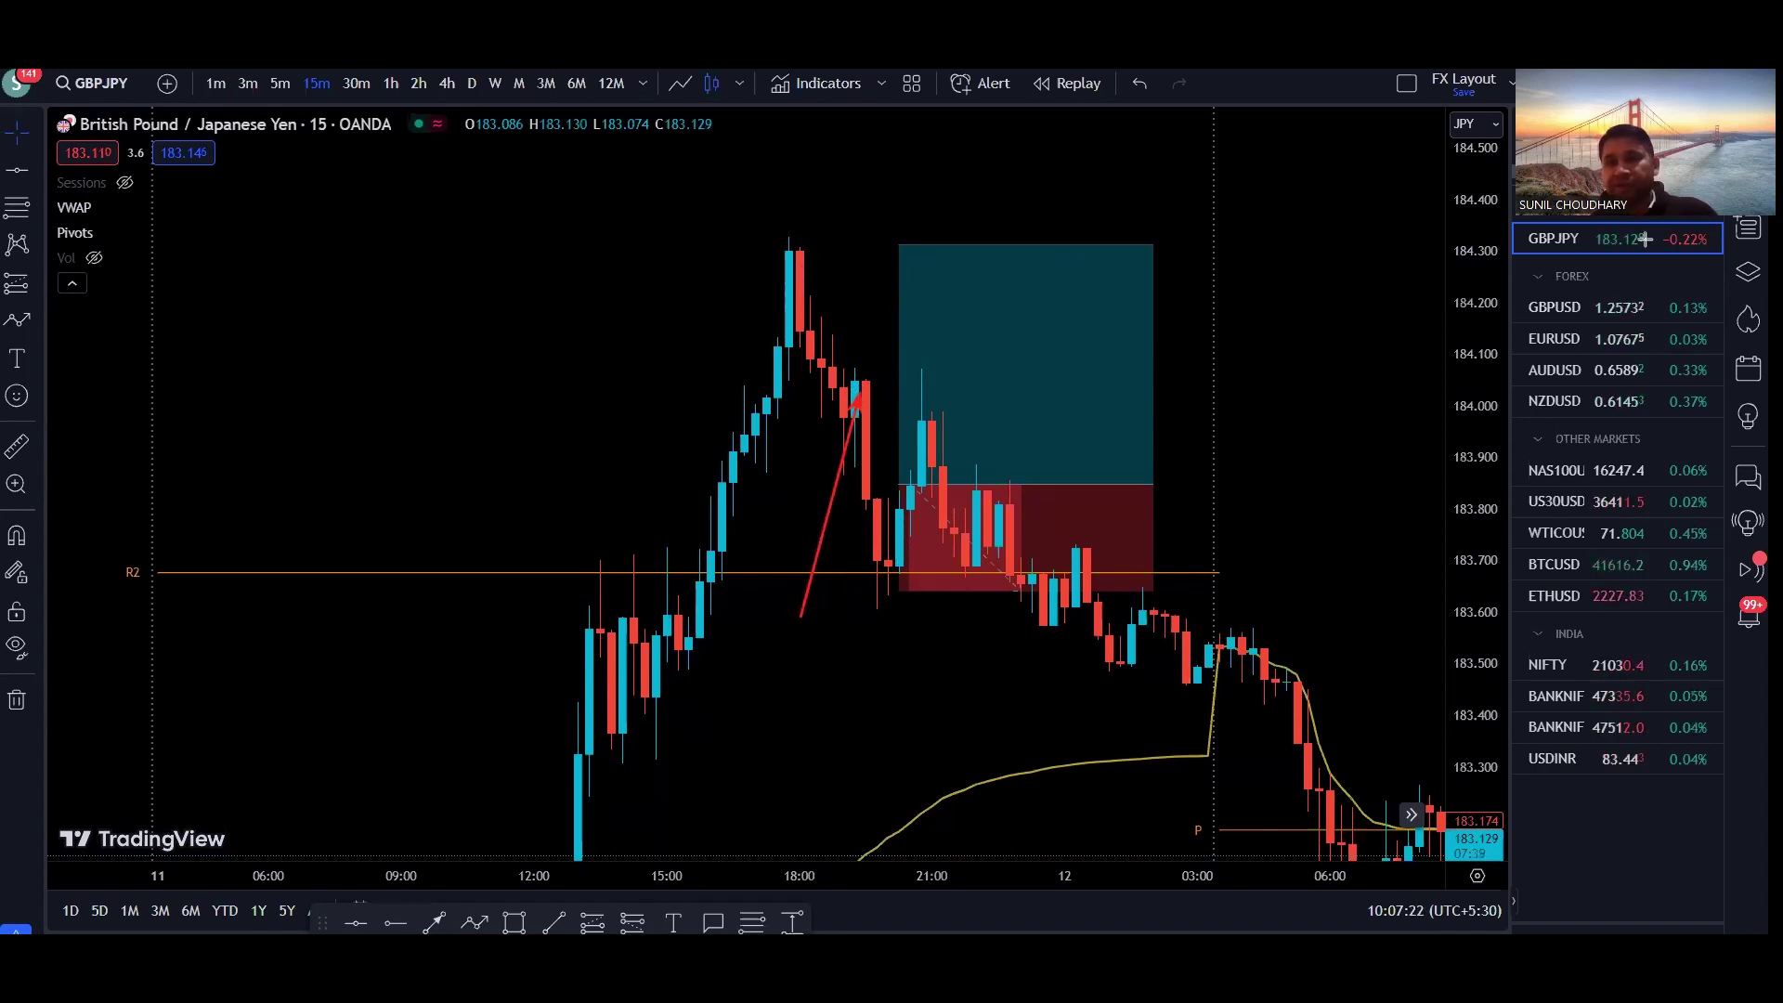
key("Delete")
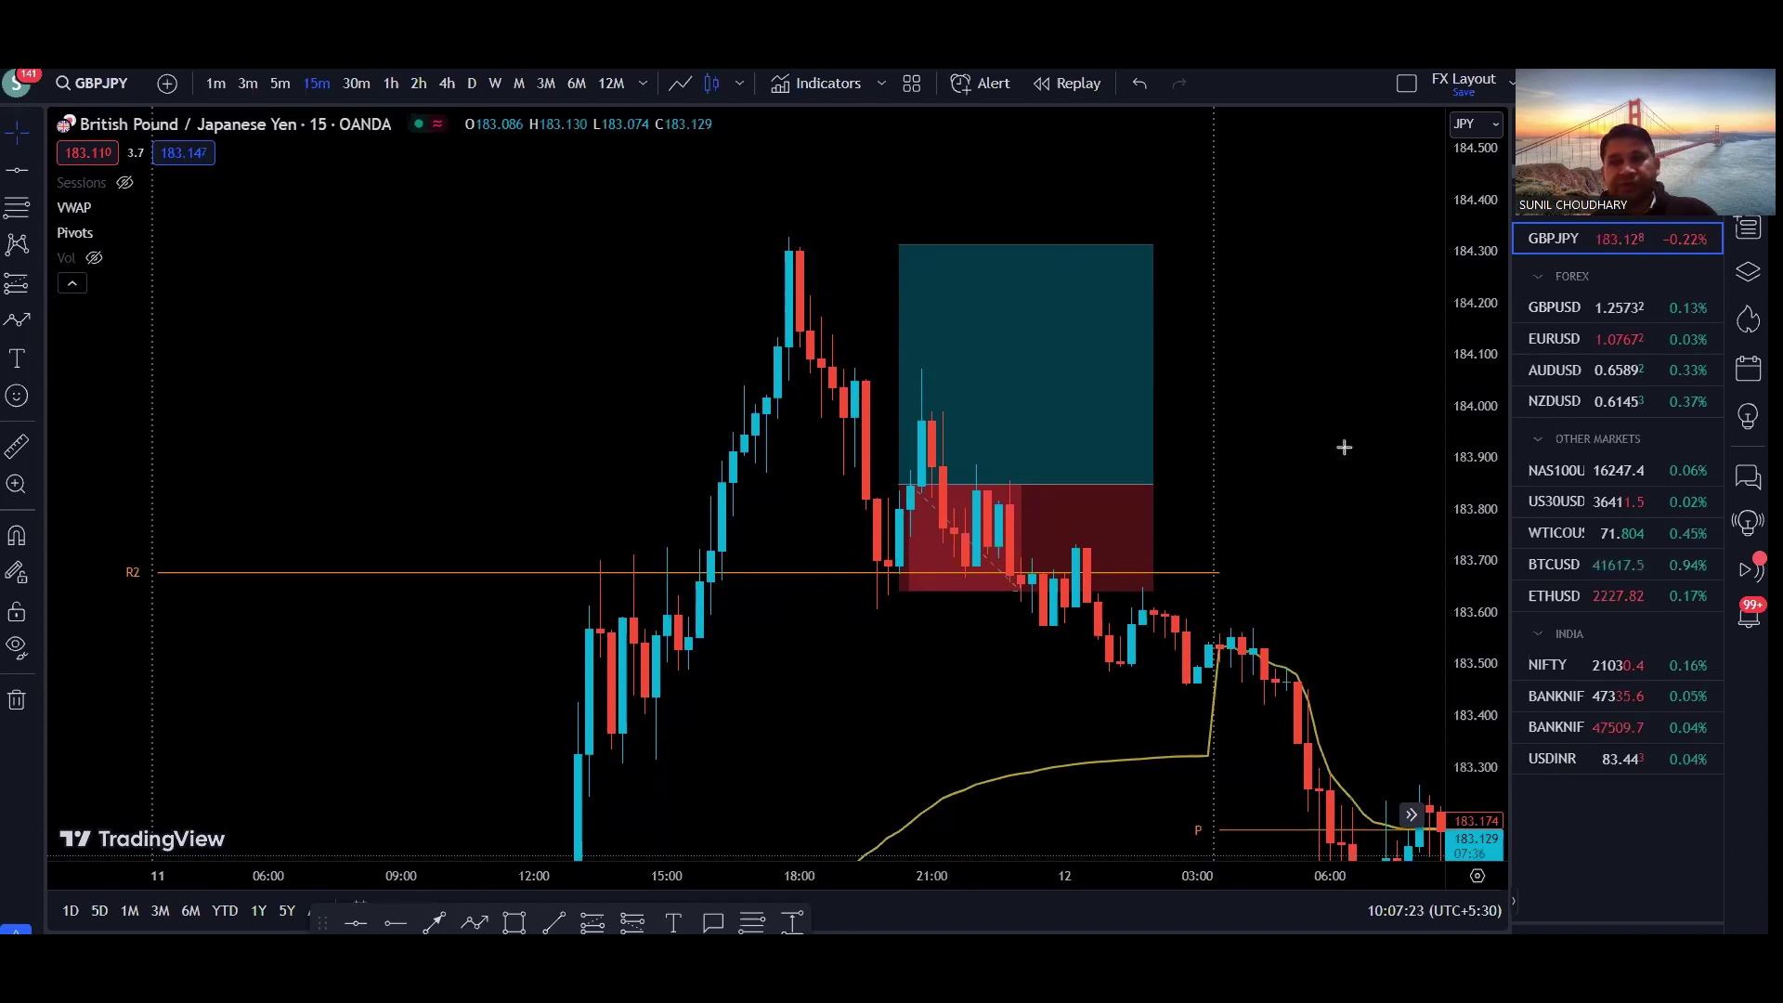
Step: Draw an upward arrow from about 183.8 to 184.1 in the empty area beside the long position
left_click_drag(1345, 512, 1356, 345)
left_click_drag(1477, 332, 1477, 501)
mouse_move(1381, 479)
left_mouse_down()
mouse_move(1392, 346)
mouse_move(1457, 482)
left_mouse_up()
scroll(1457, 482, "down", 1)
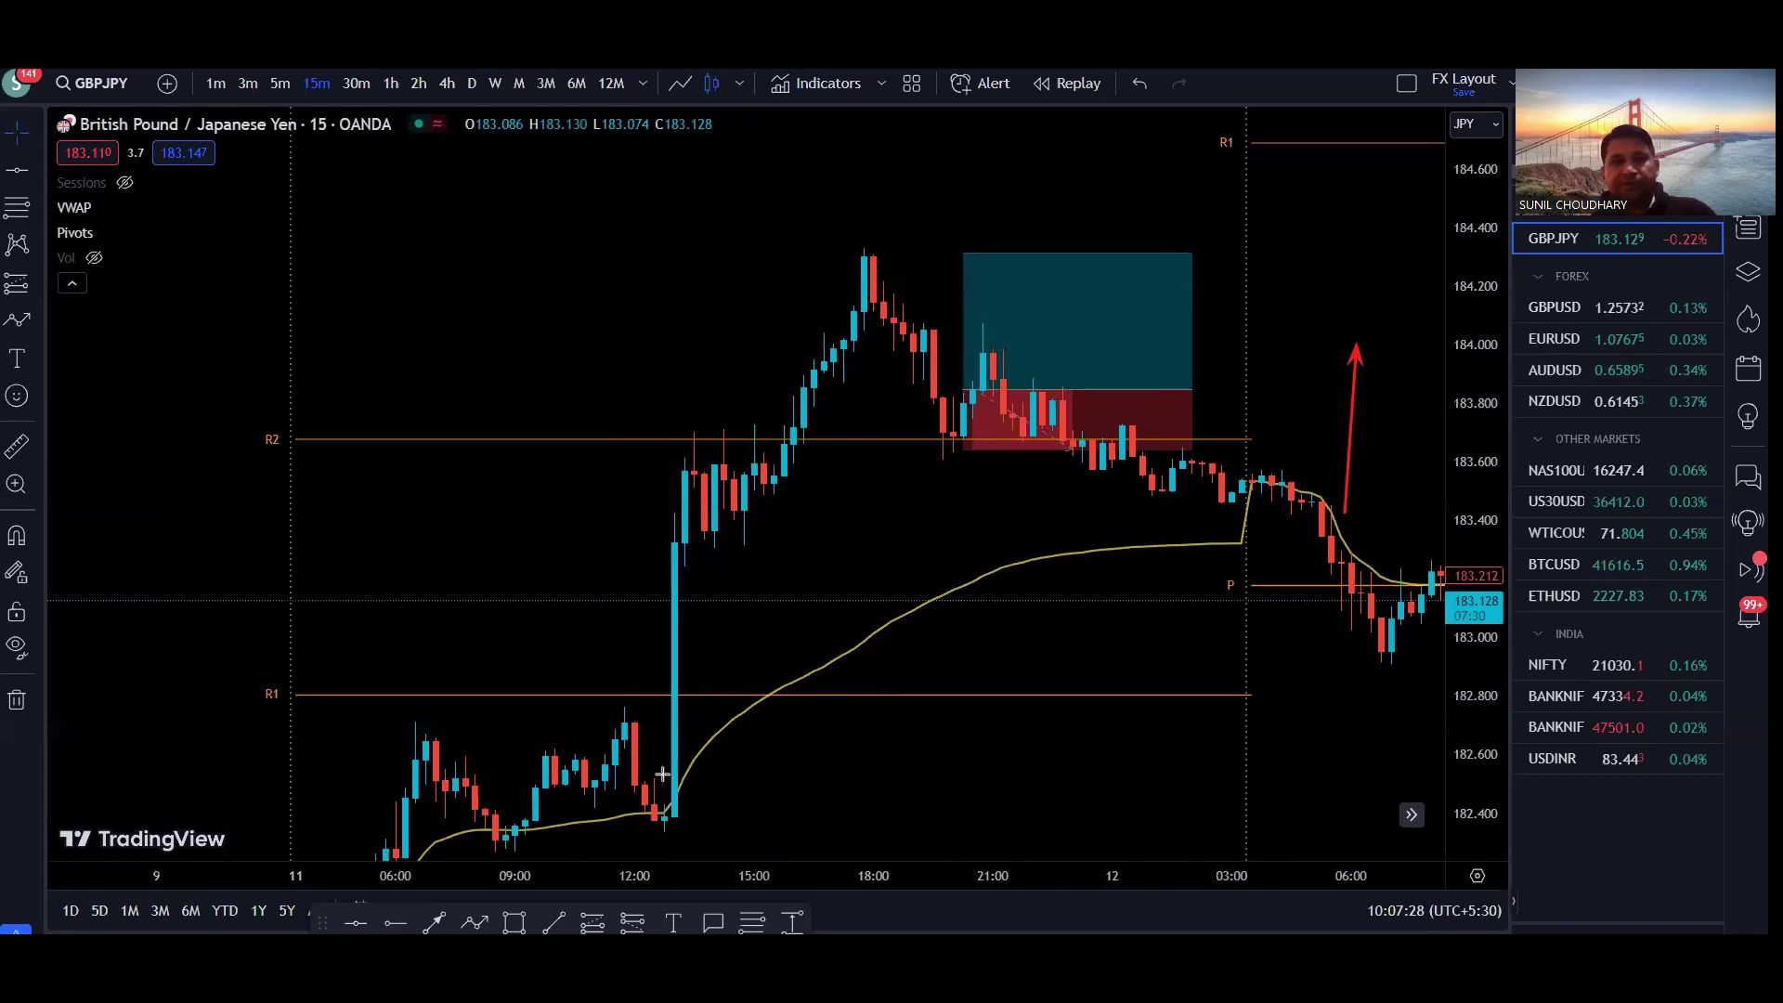
Step: Draw arrows along the rally to the peak, the pullback to R2, the rebound and the overall decline to the pivot, and clear them
mouse_move(663, 774)
left_mouse_down()
mouse_move(859, 246)
mouse_move(946, 436)
mouse_move(997, 437)
left_mouse_up()
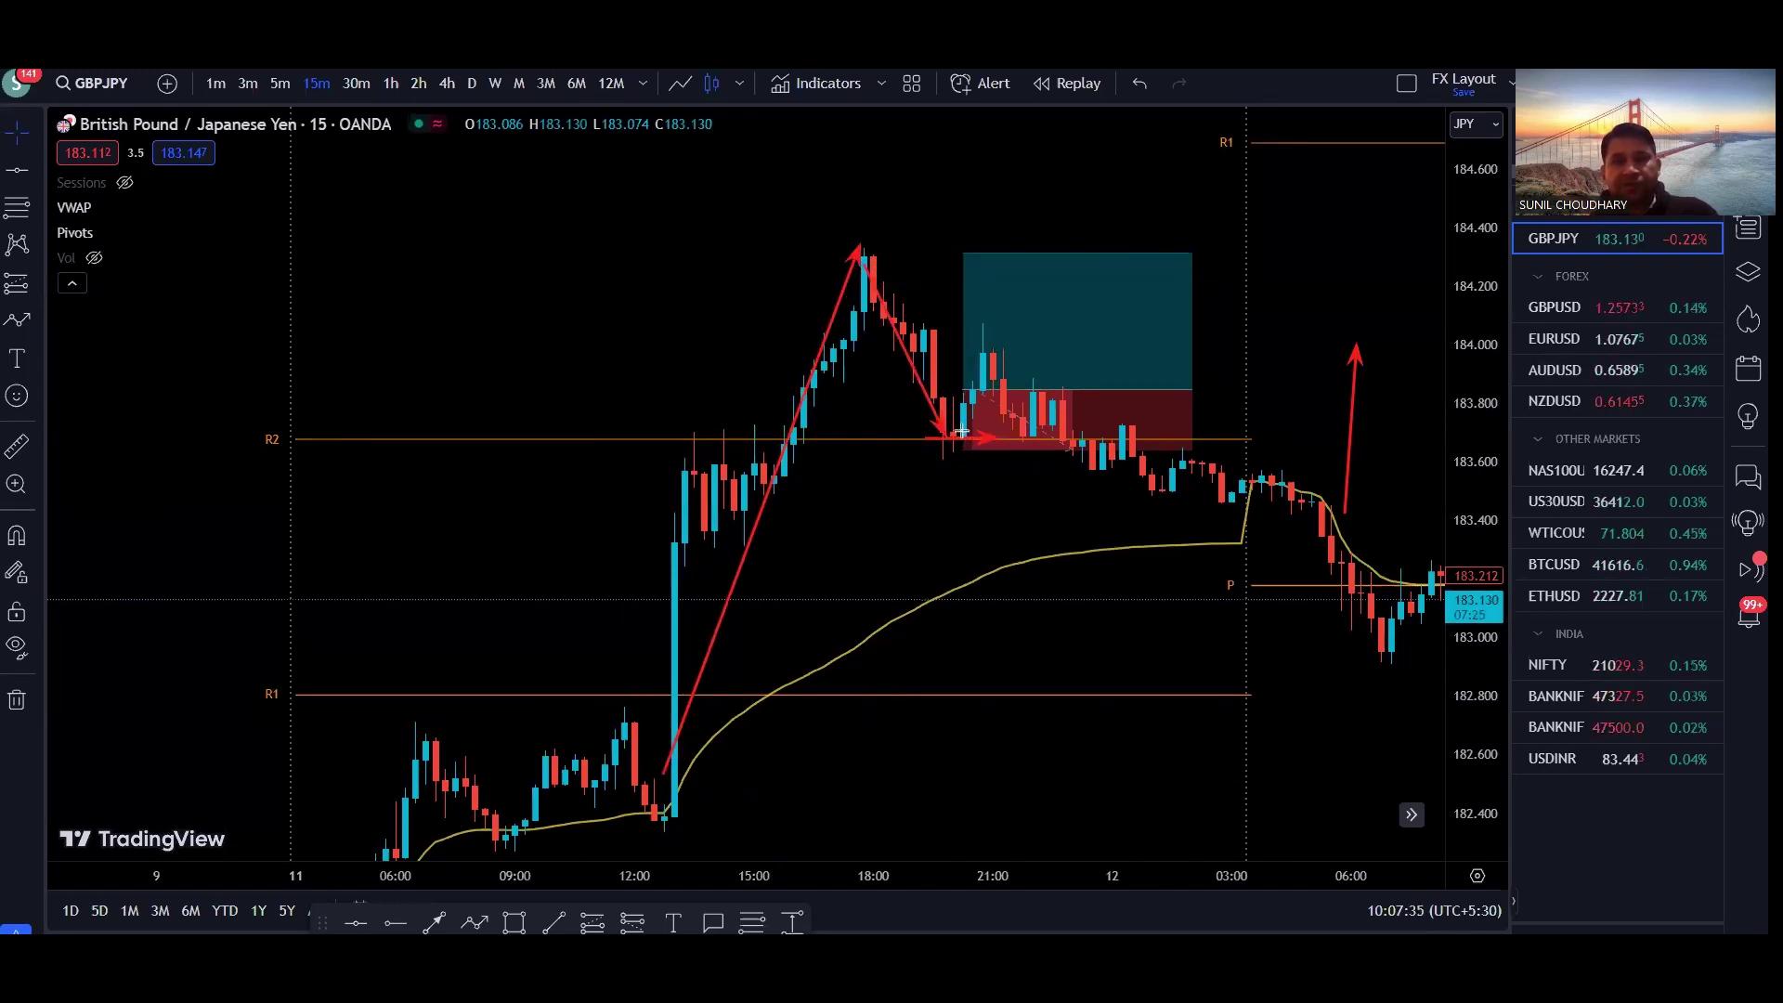
mouse_move(977, 360)
left_mouse_down()
mouse_move(982, 247)
mouse_move(981, 351)
mouse_move(1031, 332)
mouse_move(1041, 400)
left_mouse_up()
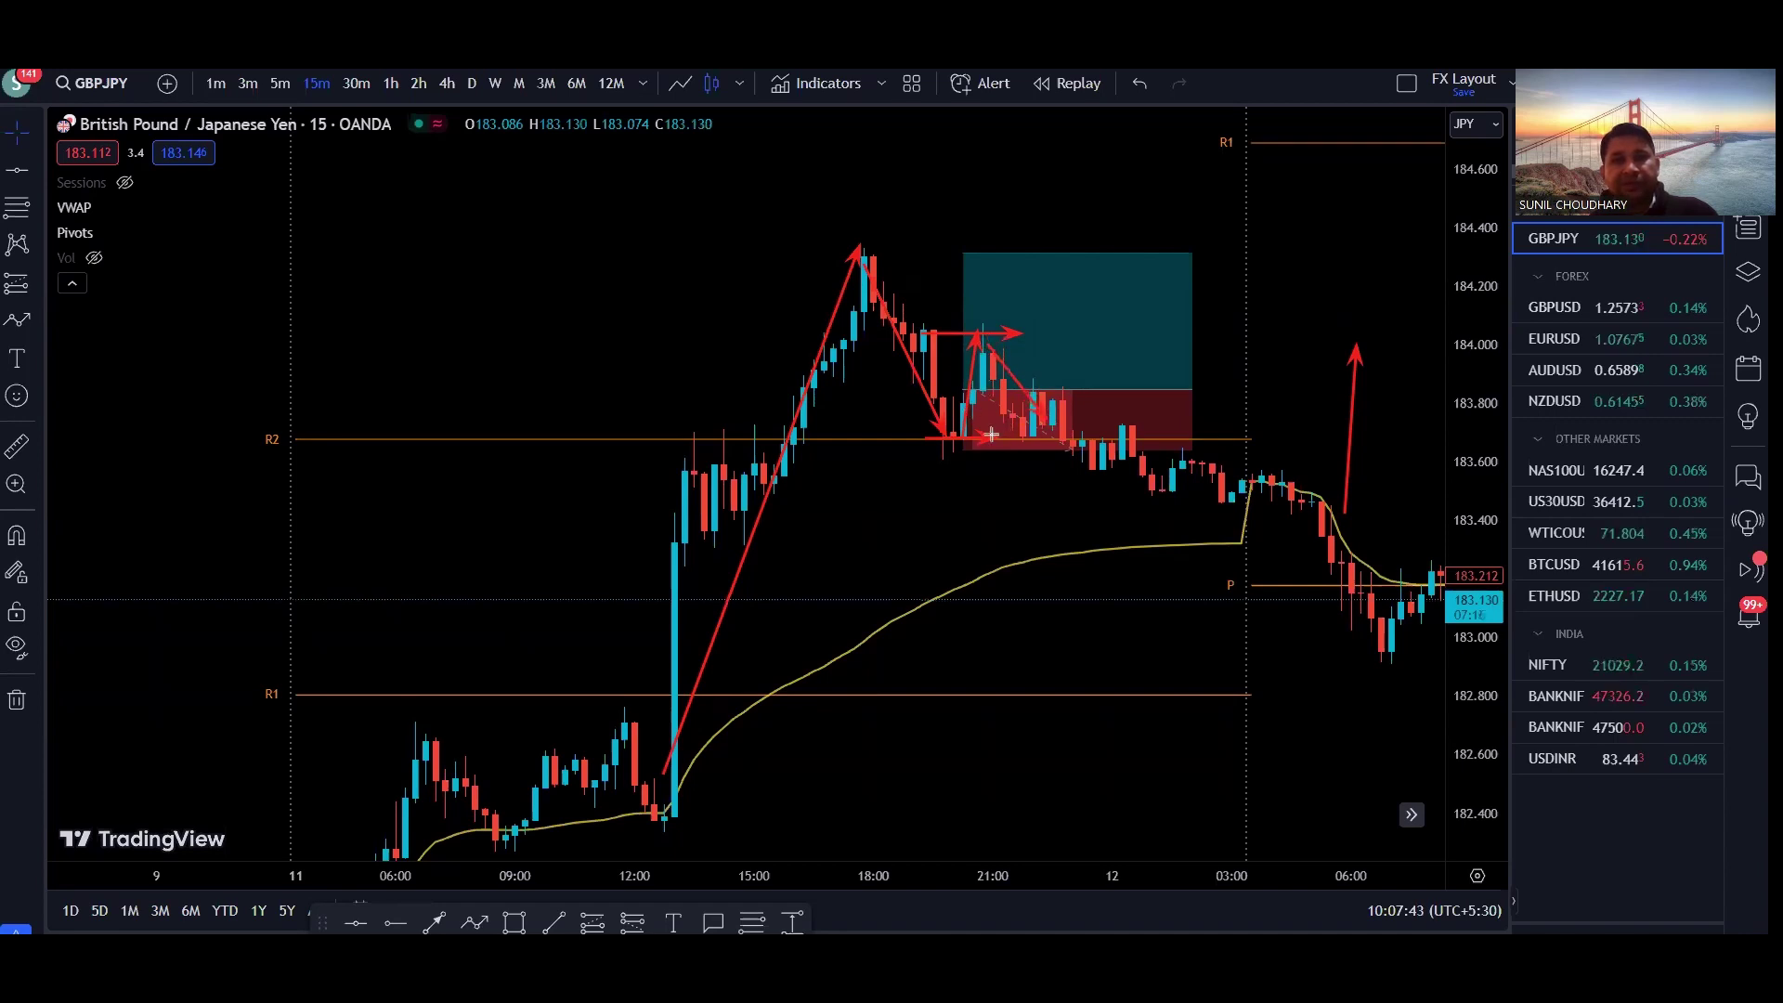
left_click_drag(865, 270, 1315, 587)
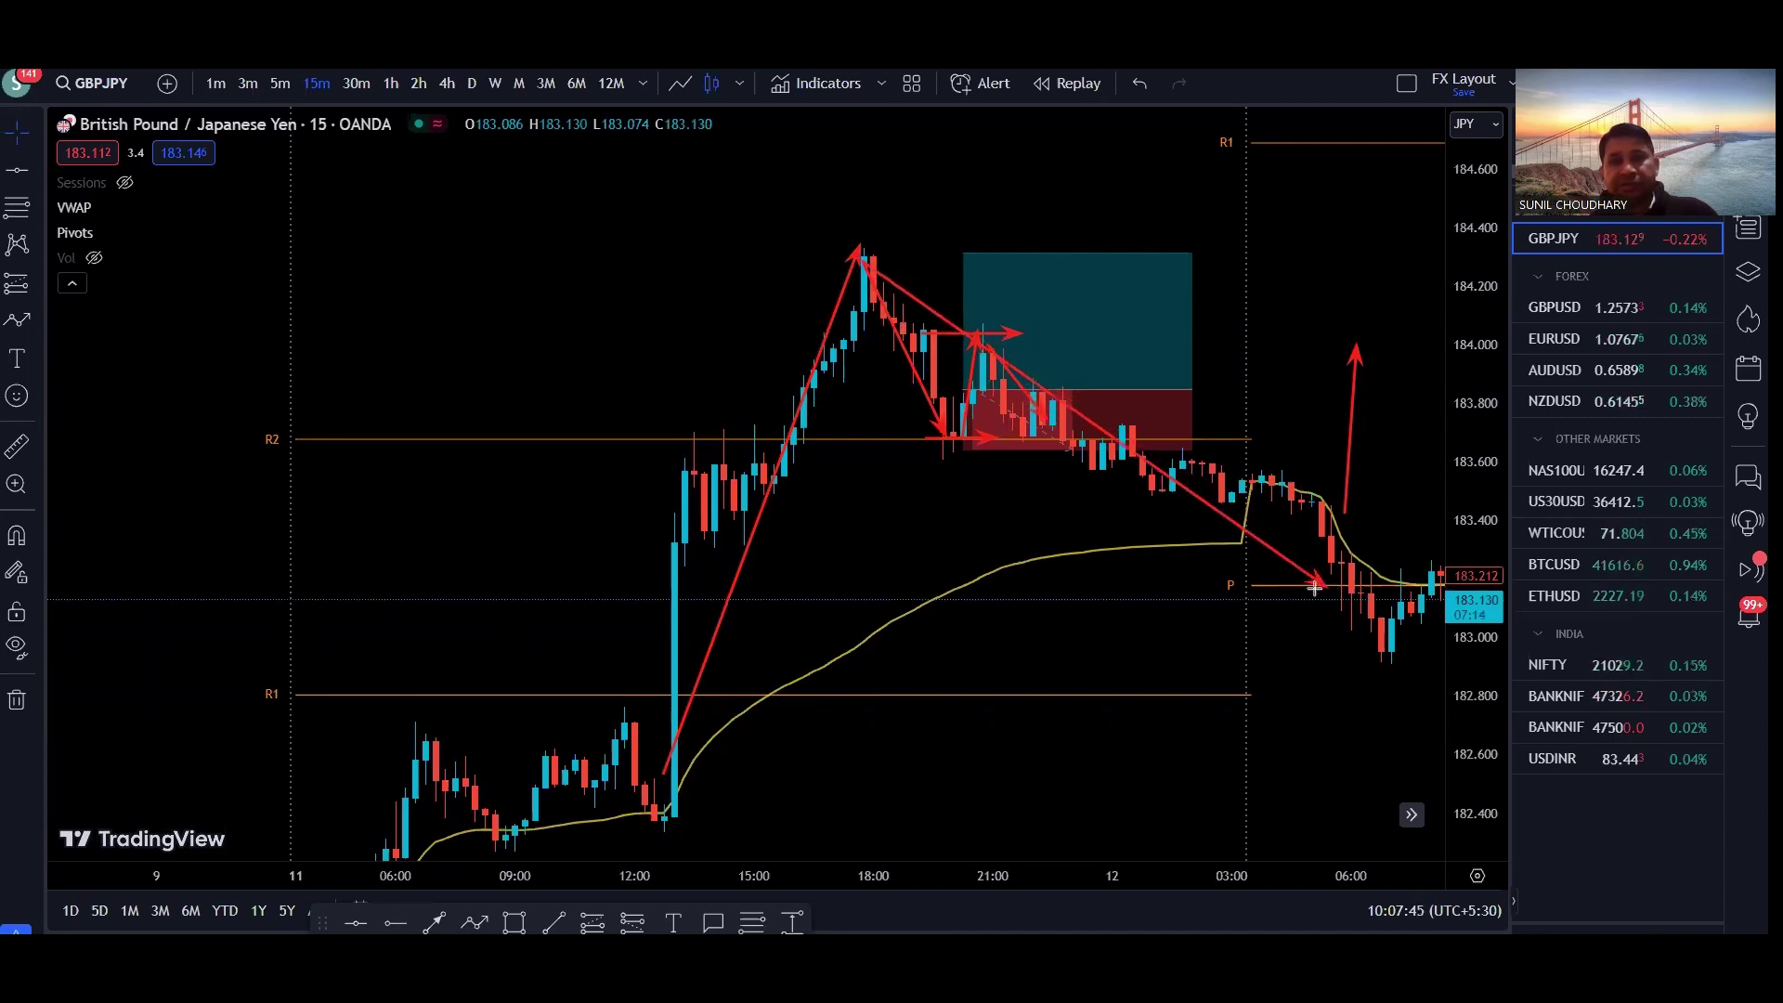
mouse_move(645, 808)
left_mouse_down()
mouse_move(795, 544)
mouse_move(869, 265)
left_mouse_up()
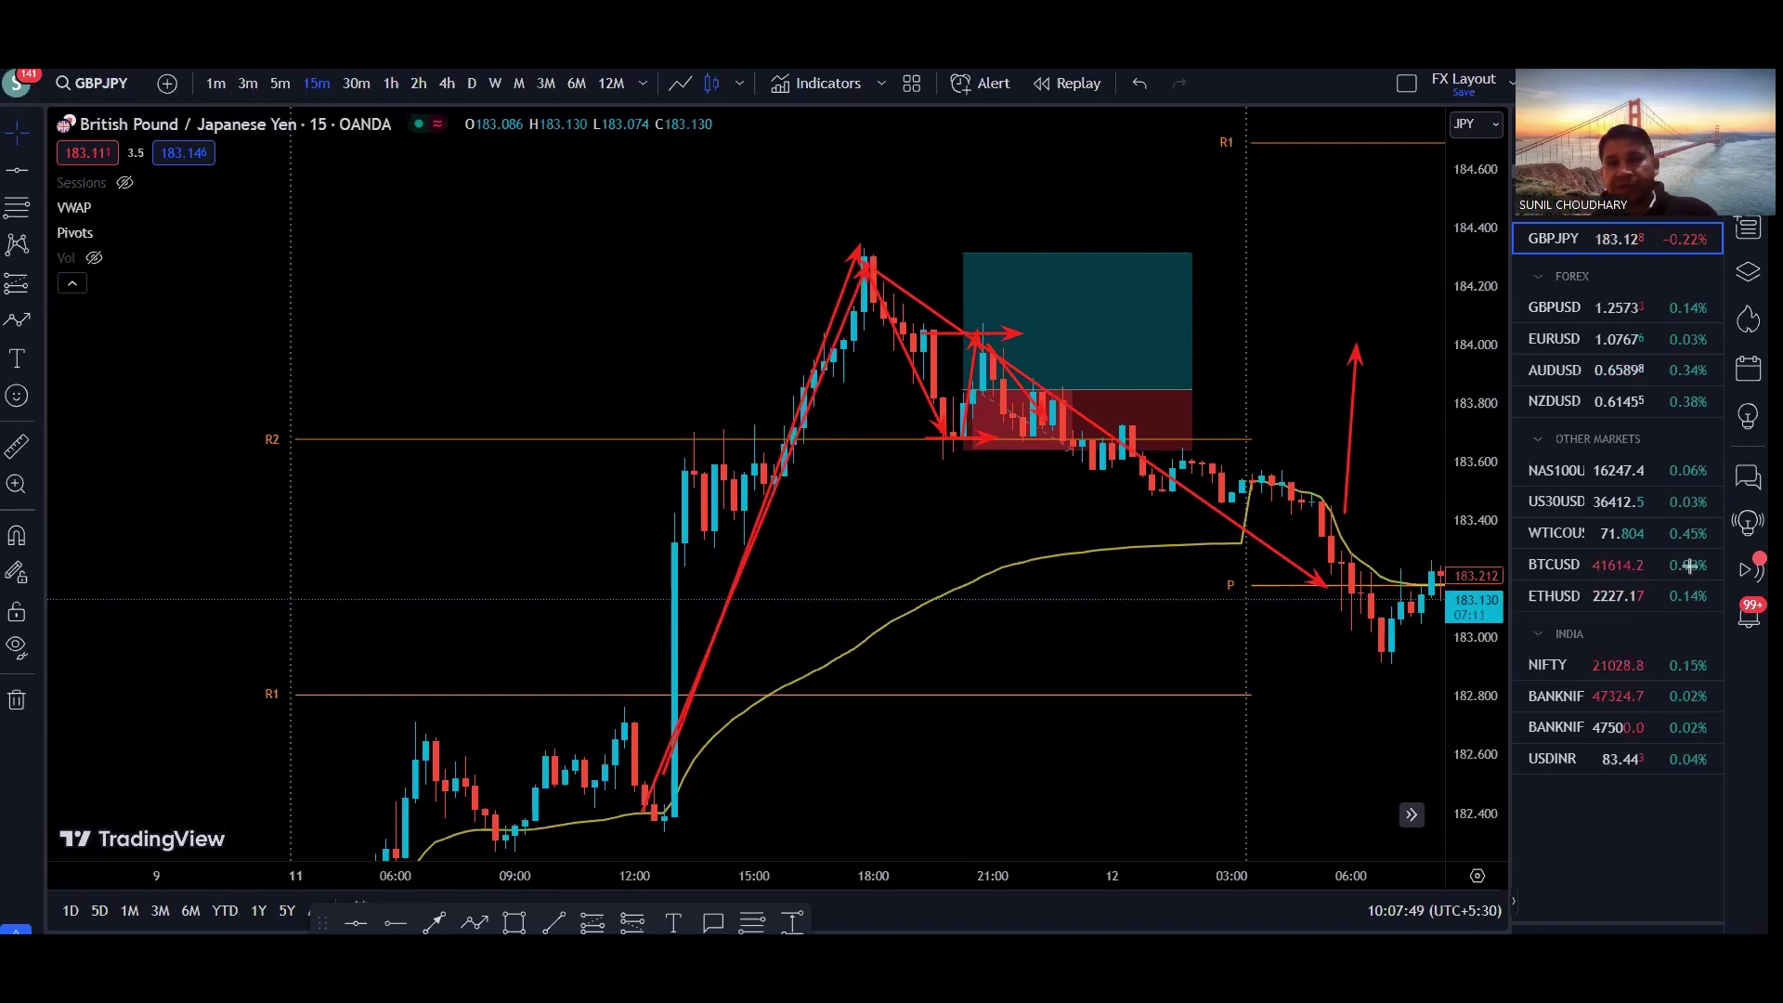
key("e")
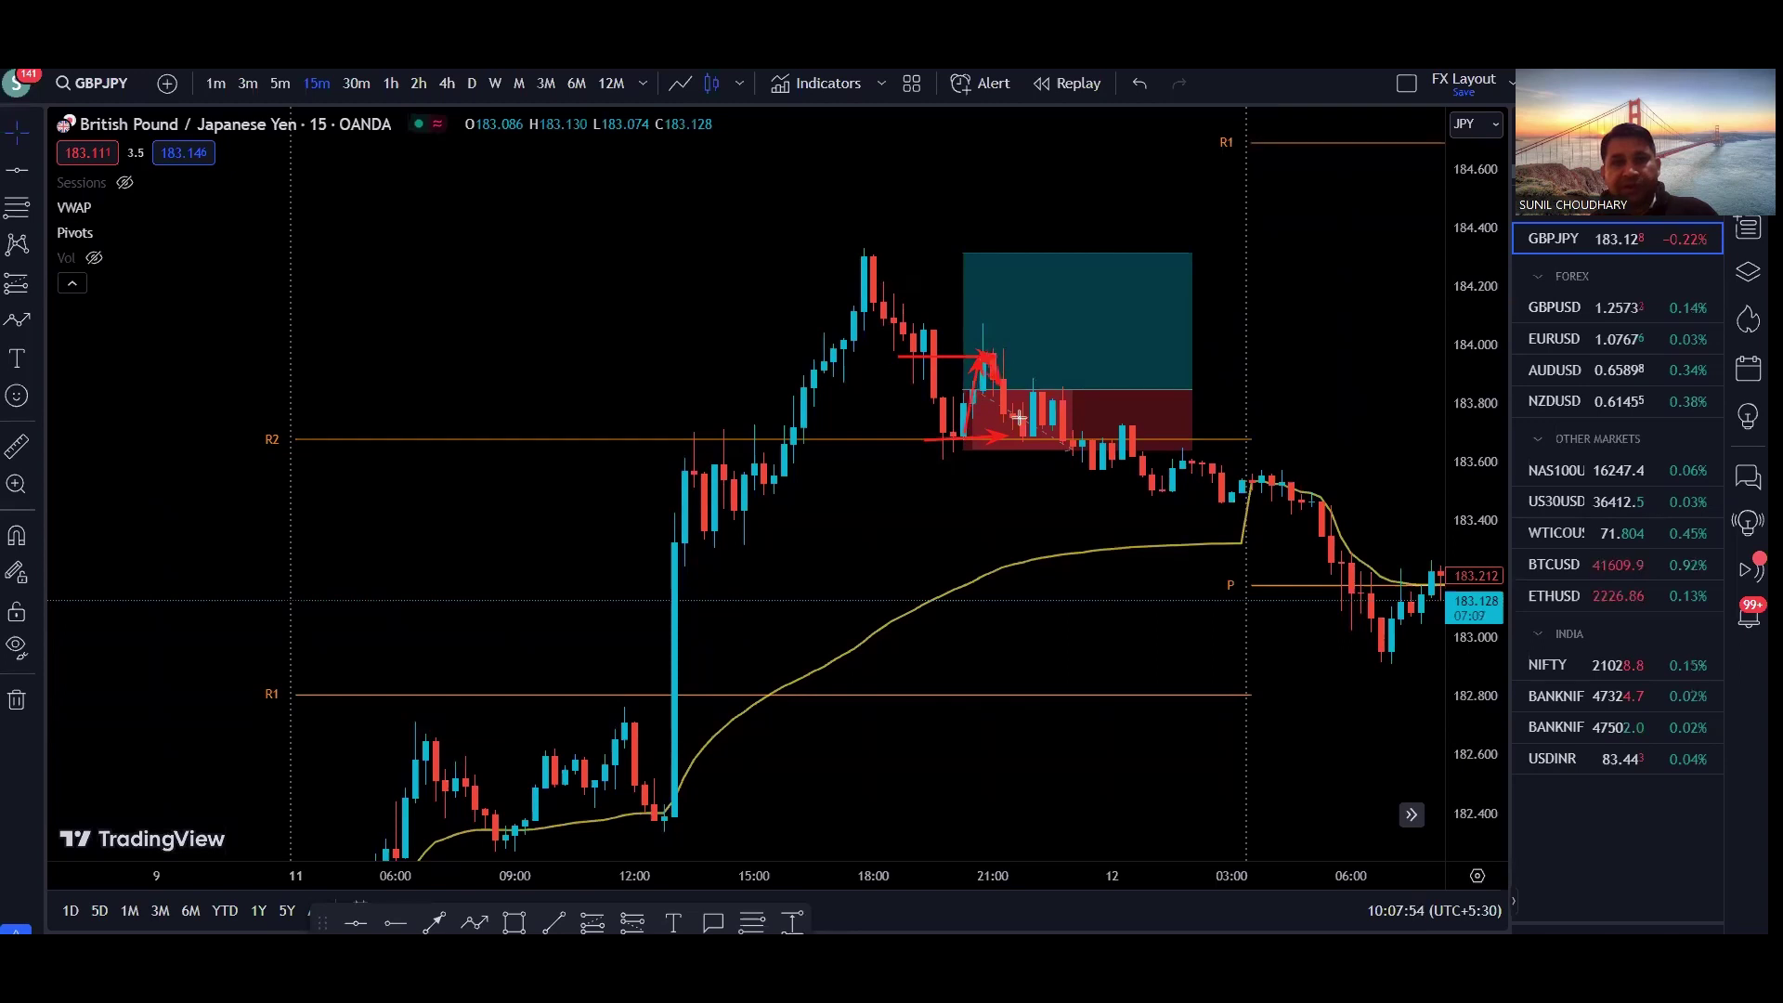
Step: Draw arrows from earlier support levels to the successive breakdowns, plus a long one from R1 beneath the 12 December low, and clear them all
mouse_move(985, 359)
left_mouse_down()
mouse_move(1026, 441)
mouse_move(1065, 436)
mouse_move(1090, 471)
left_mouse_up()
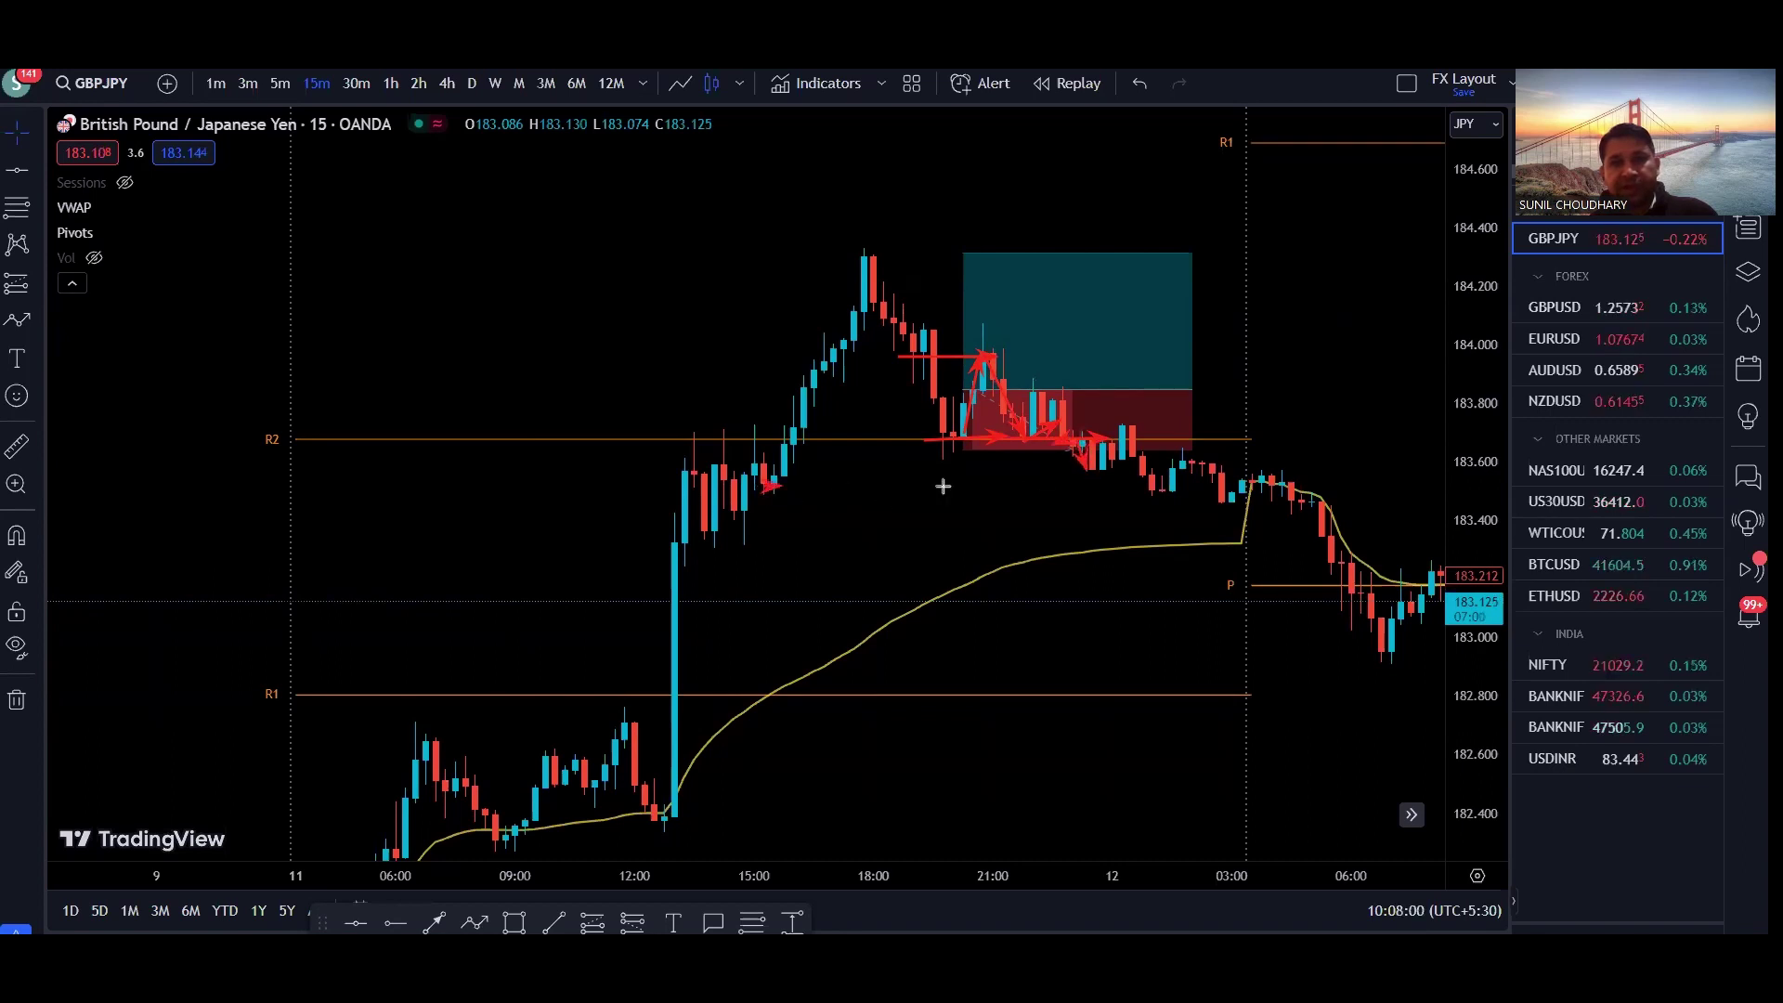
left_click_drag(764, 484, 1138, 476)
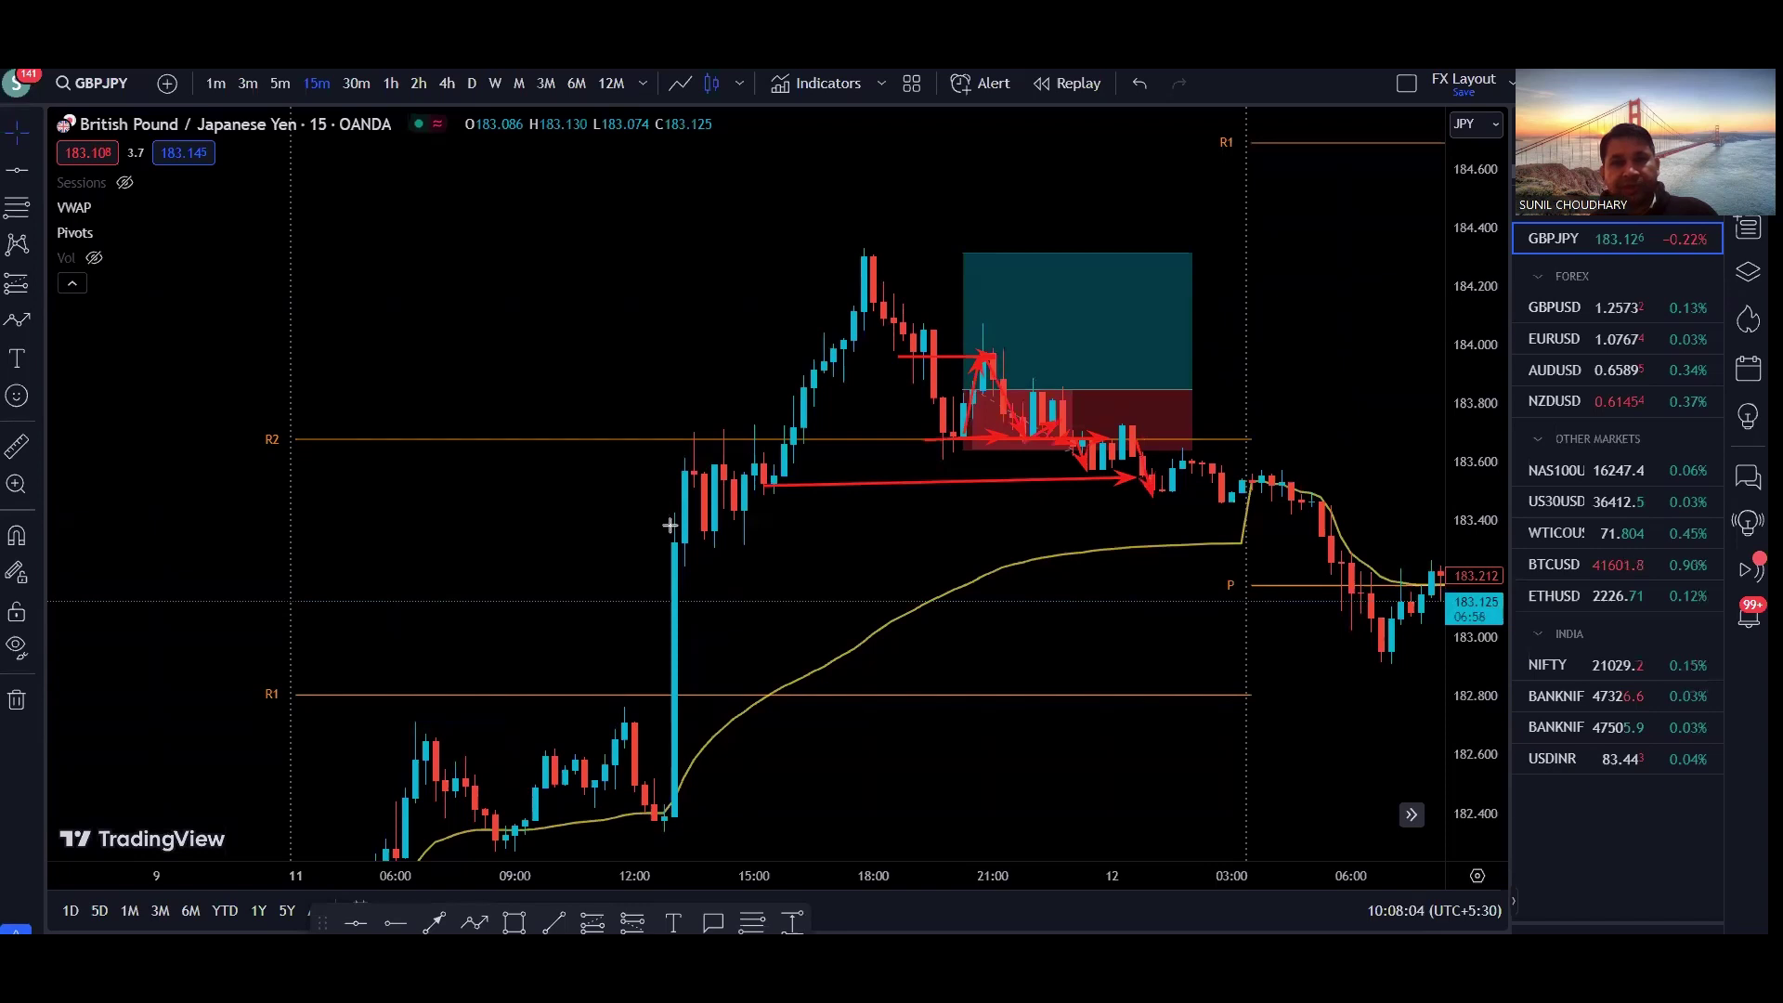
left_click_drag(680, 519, 1240, 503)
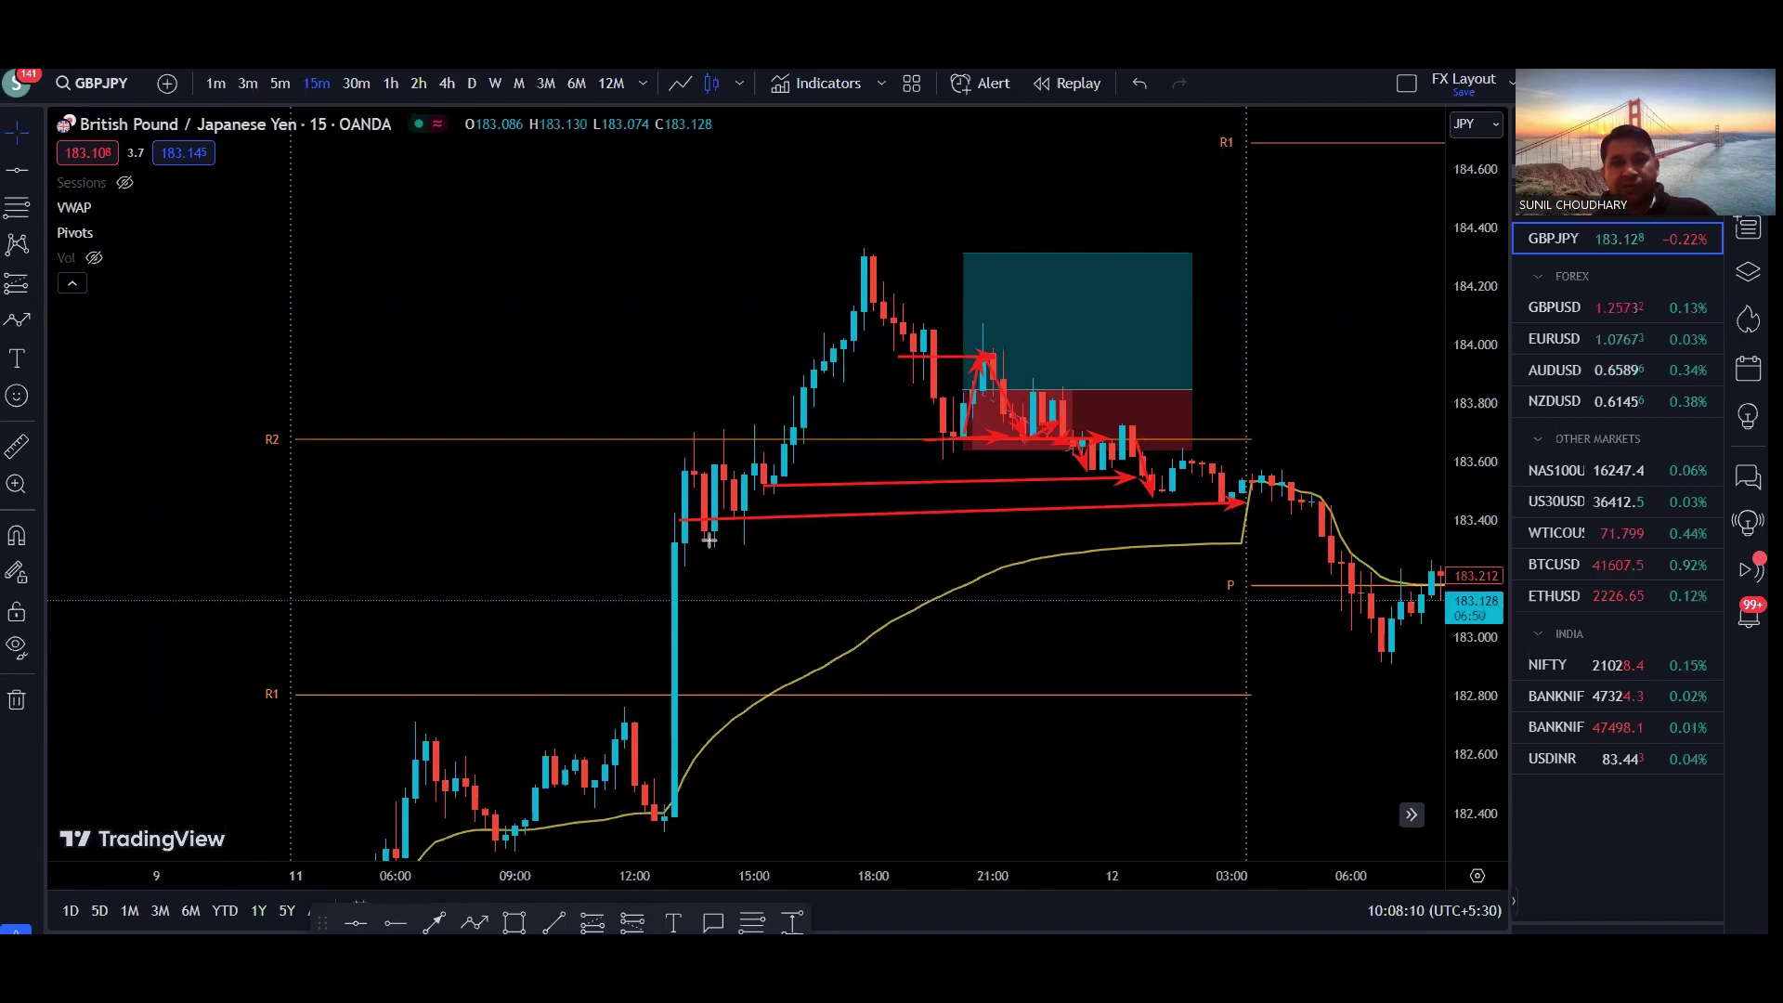
mouse_move(704, 537)
left_mouse_down()
mouse_move(1323, 525)
mouse_move(1384, 660)
left_mouse_up()
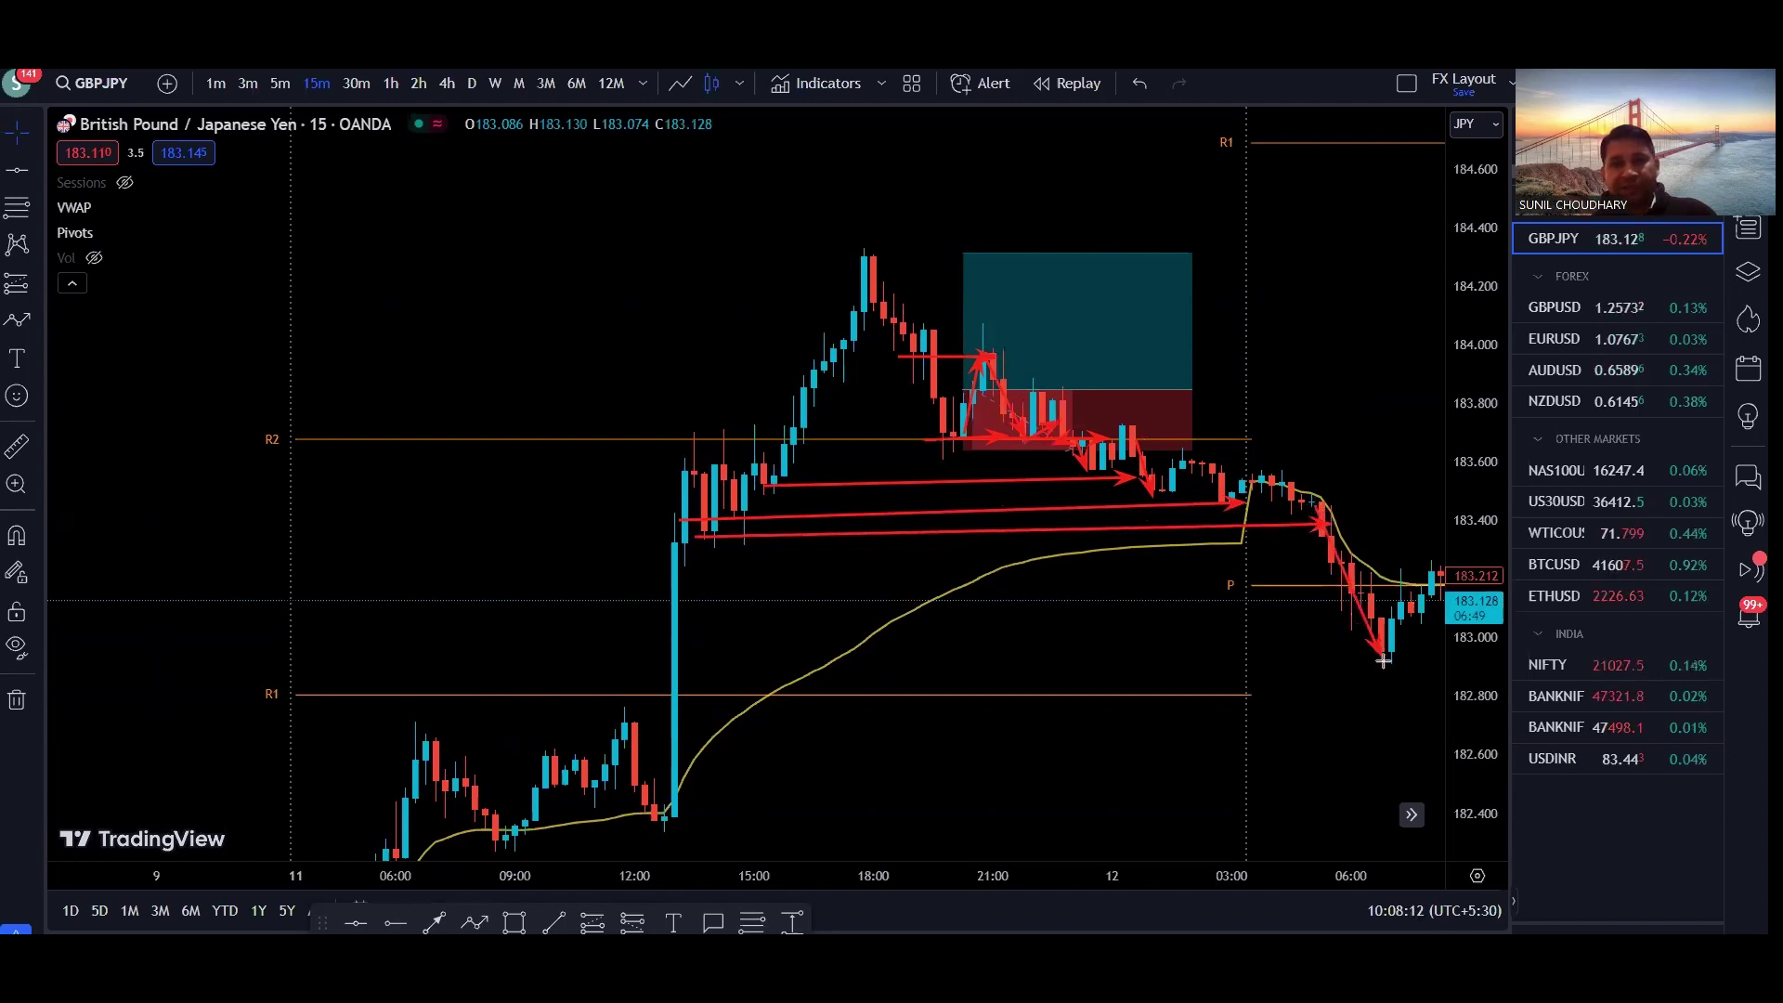
left_click_drag(378, 697, 1486, 662)
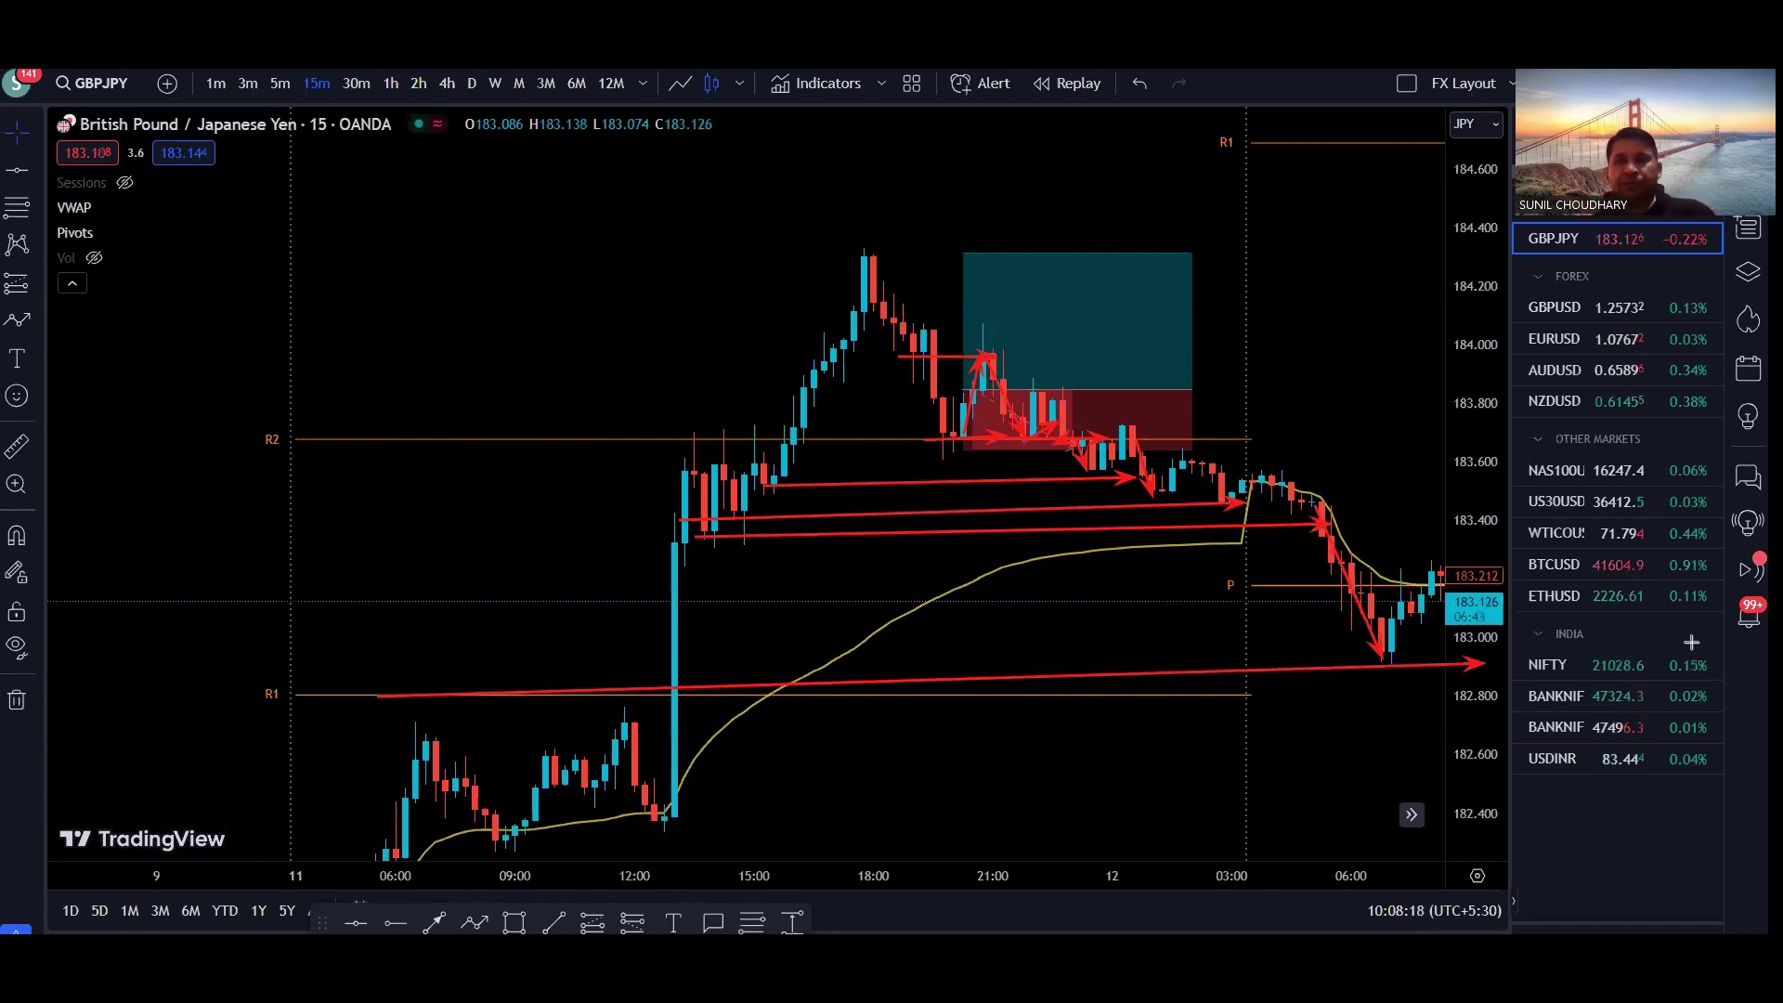
key("e")
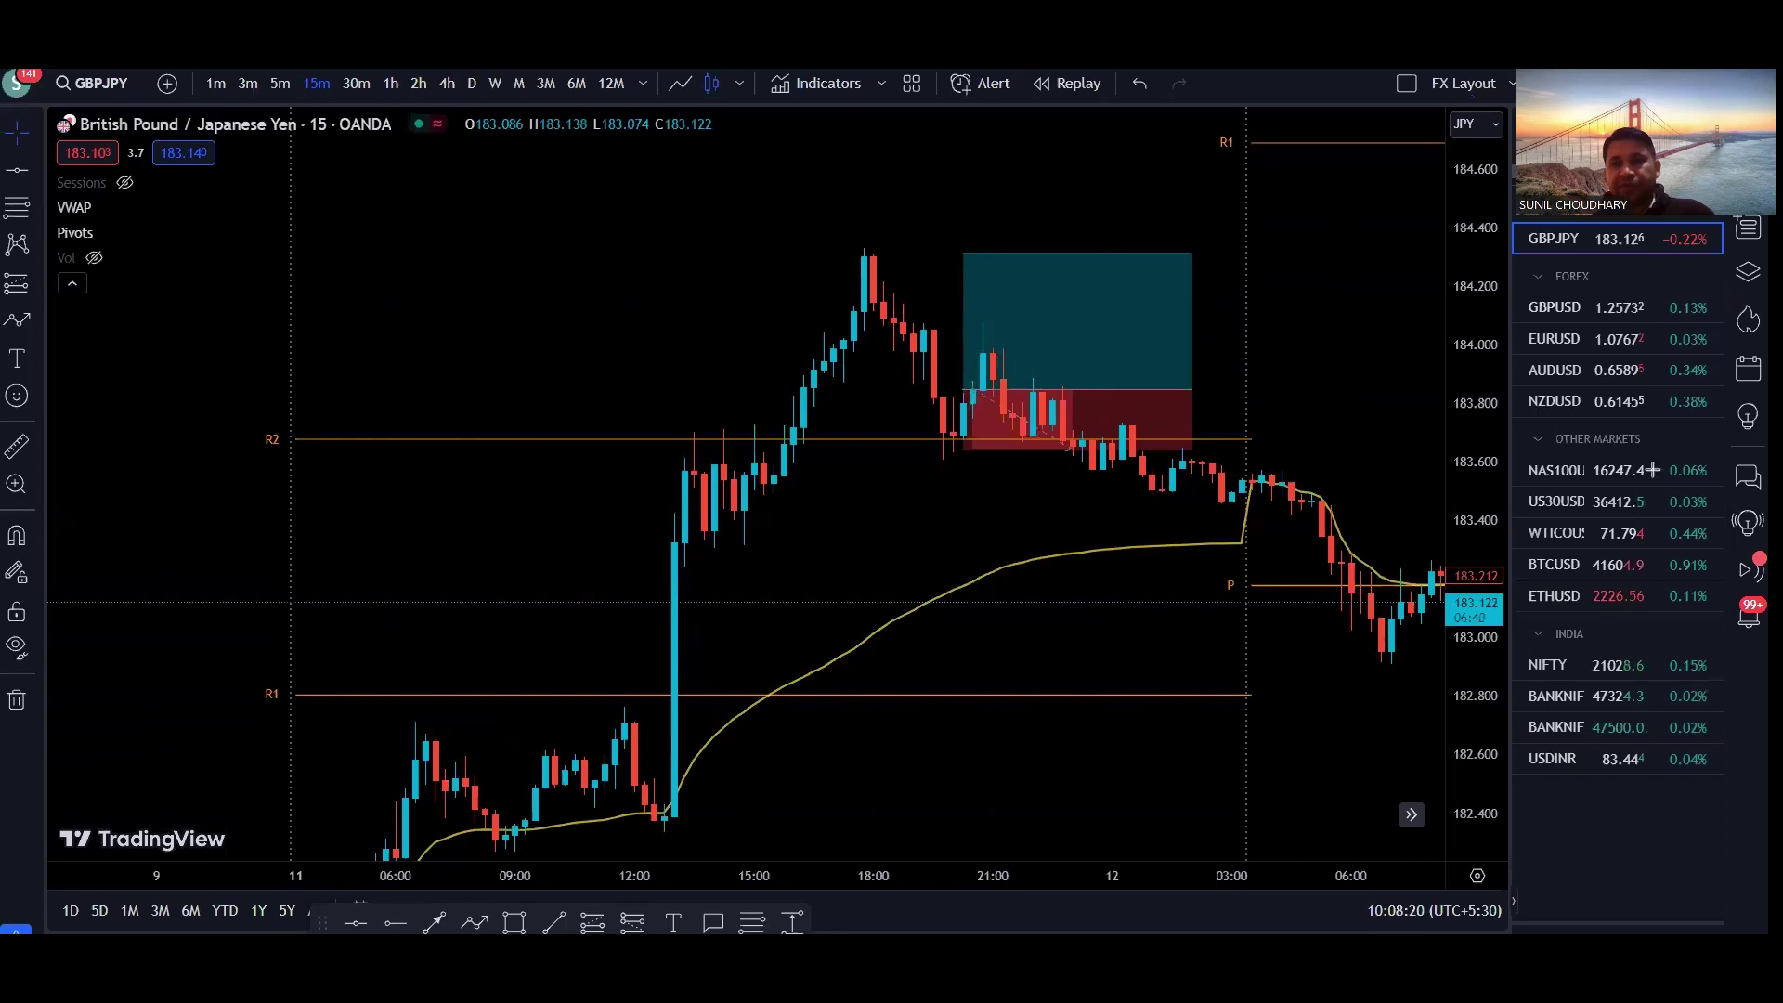
left_click_drag(1334, 404, 1025, 387)
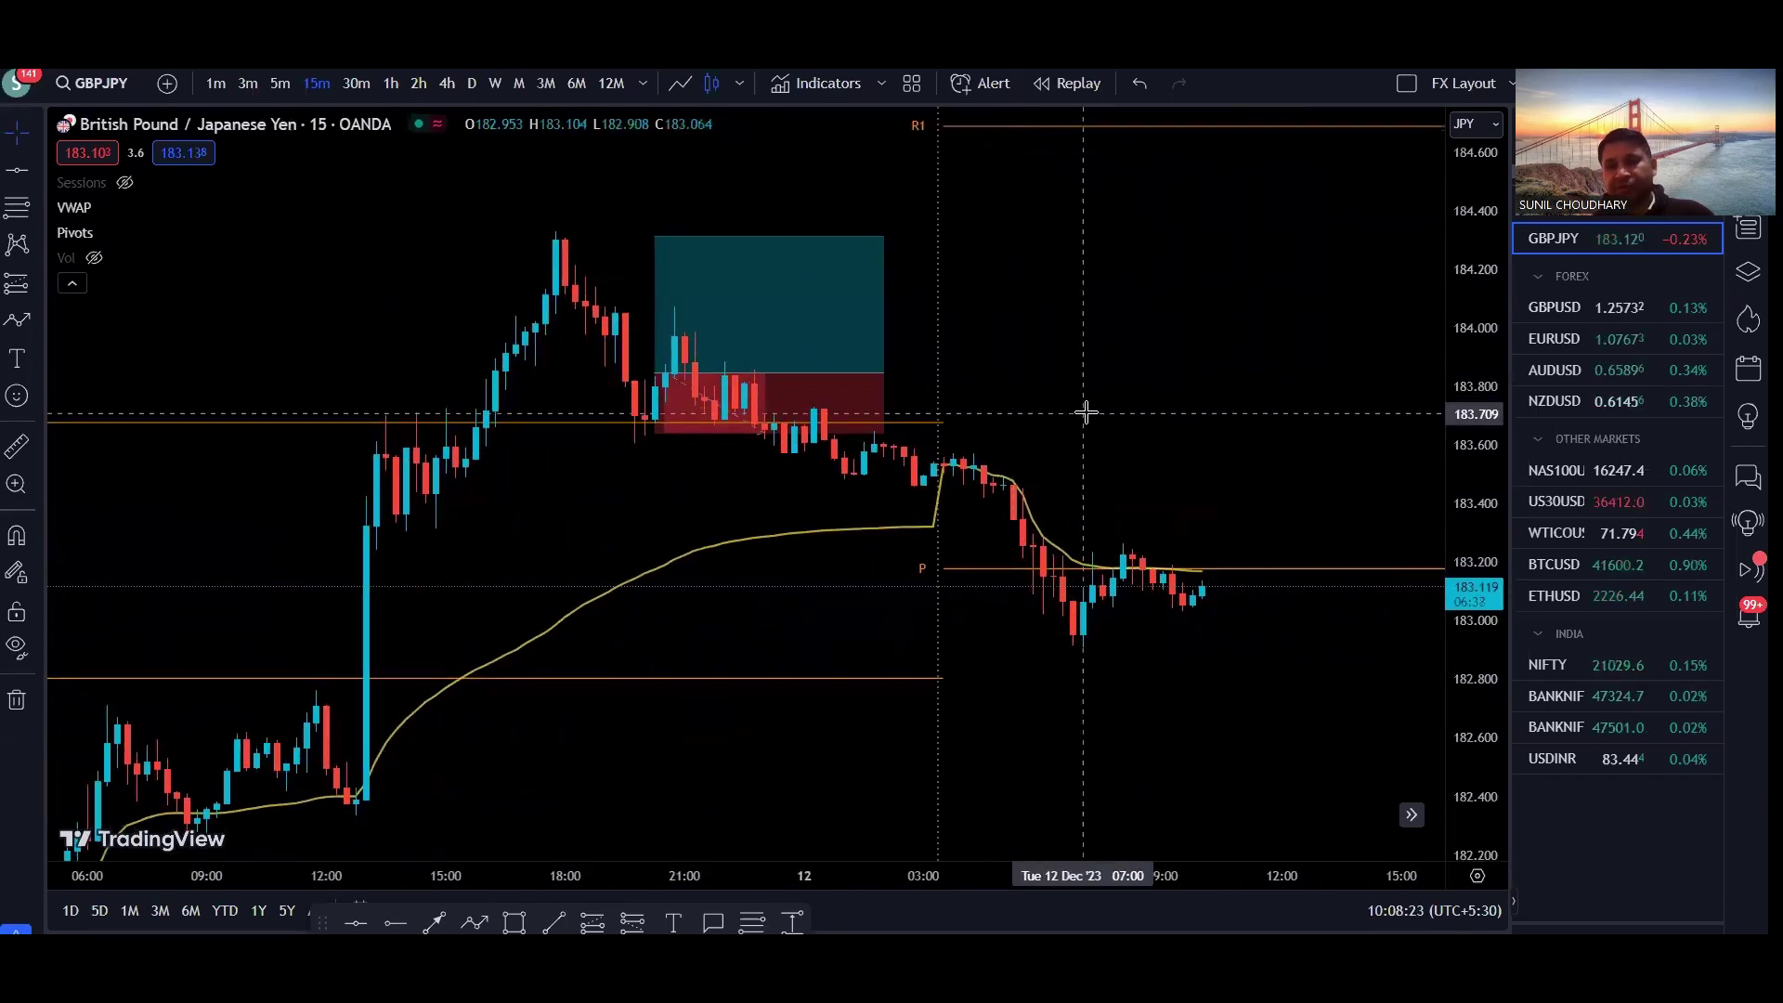